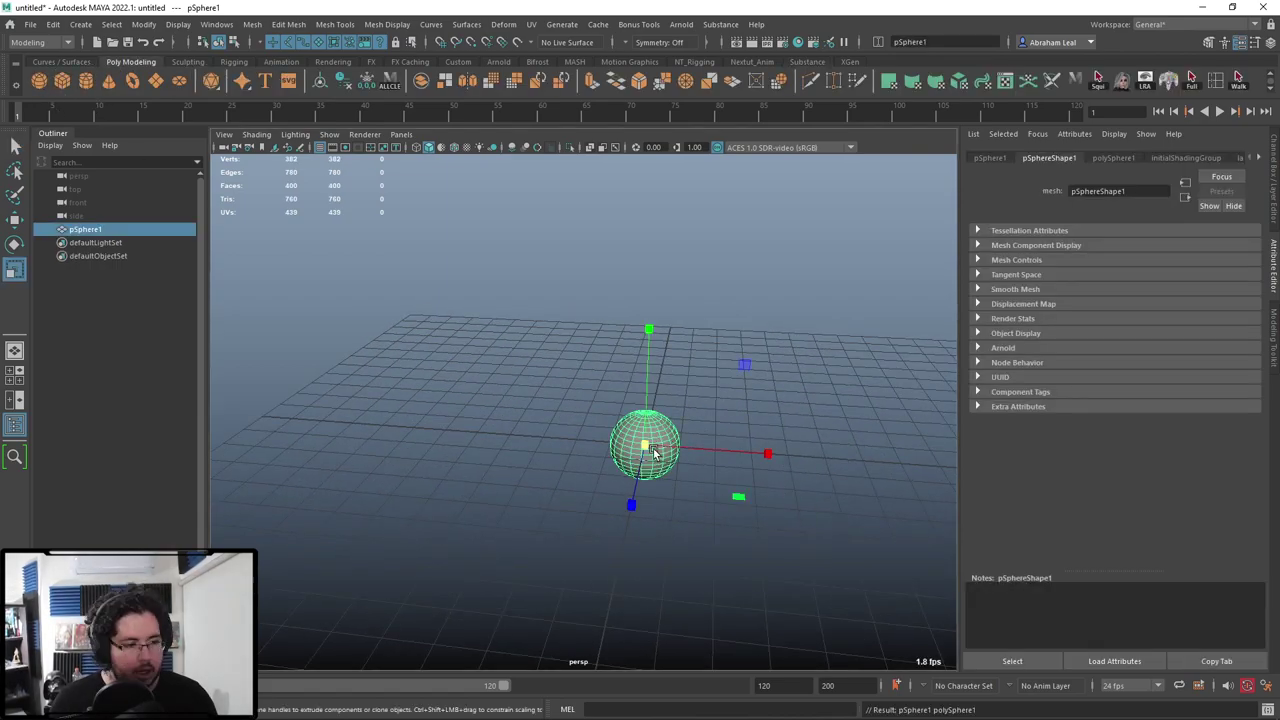
Raise the sphere vertically so that it sits above the grid.
key(f)
key(w)
drag(649, 316, 653, 234)
alt+drag(737, 349, 827, 301)
scroll(827, 301, down, 5)
click(827, 301)
click(634, 357)
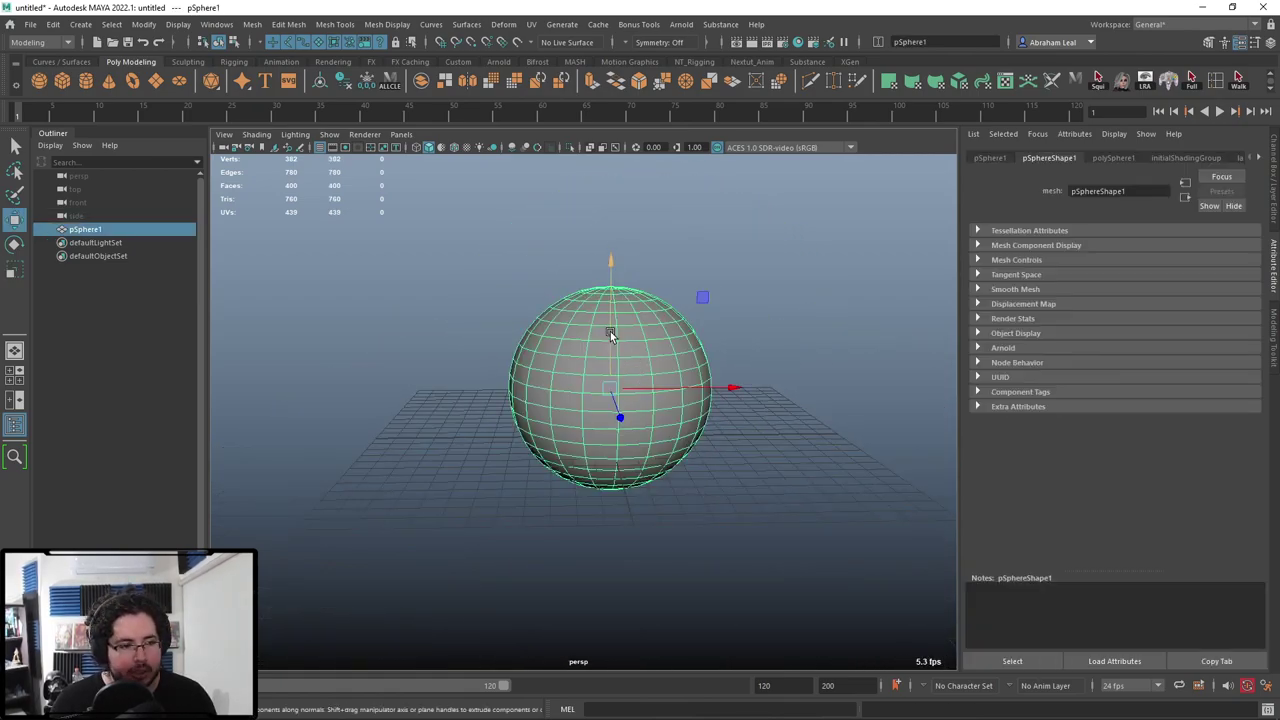
scroll(688, 363, up, 5)
click(853, 345)
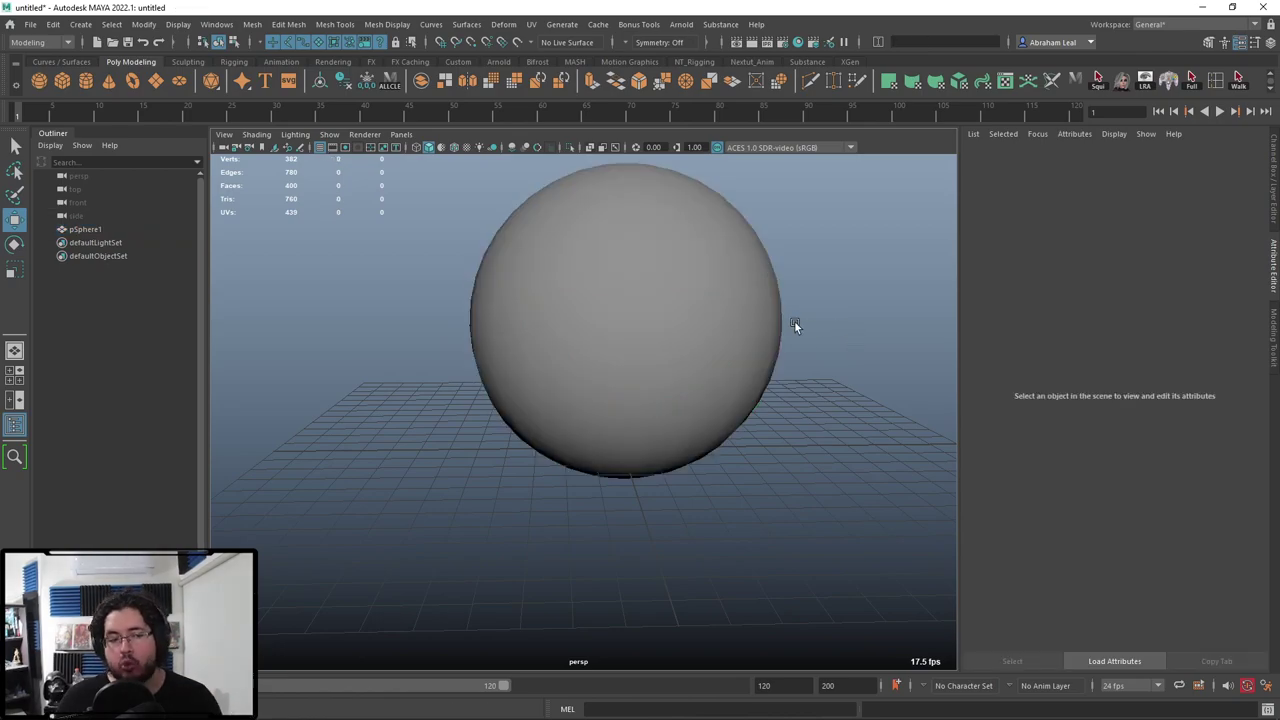
Duplicate the sphere and move the copy along X so it stands clear beside the original.
click(758, 329)
scroll(786, 400, up, 3)
scroll(840, 490, down, 3)
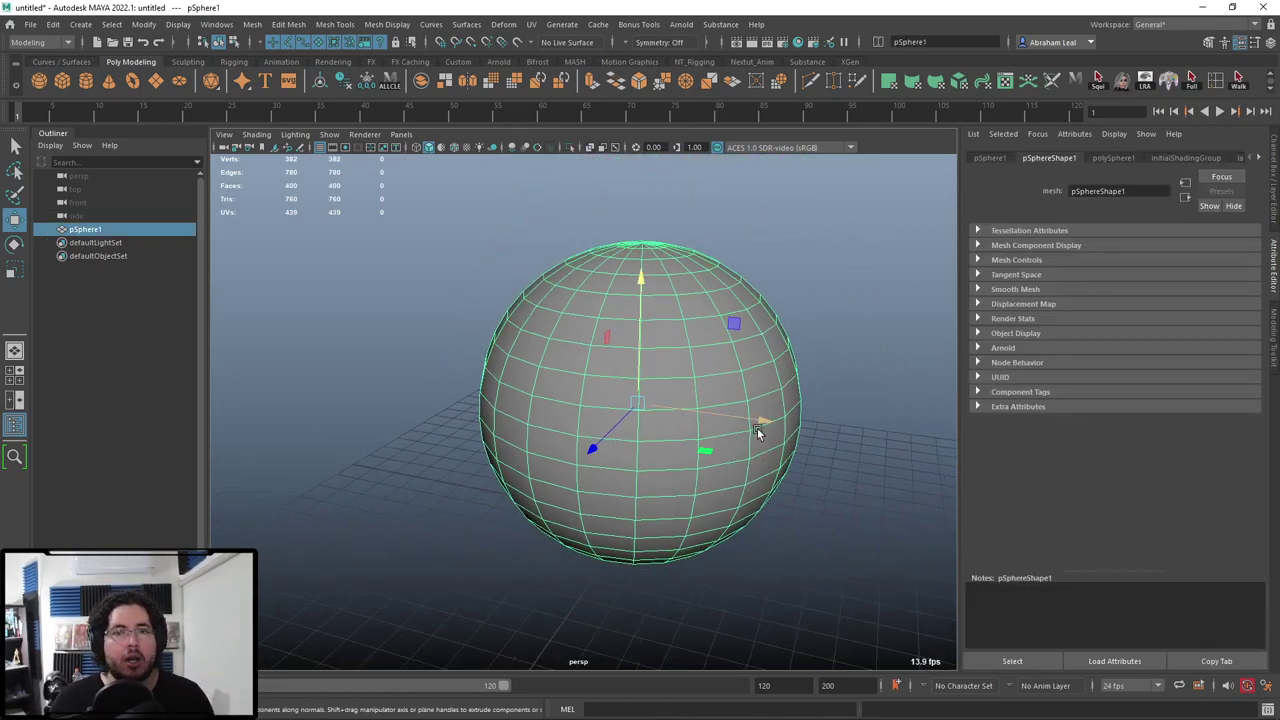
key(ctrl+d)
drag(748, 420, 997, 428)
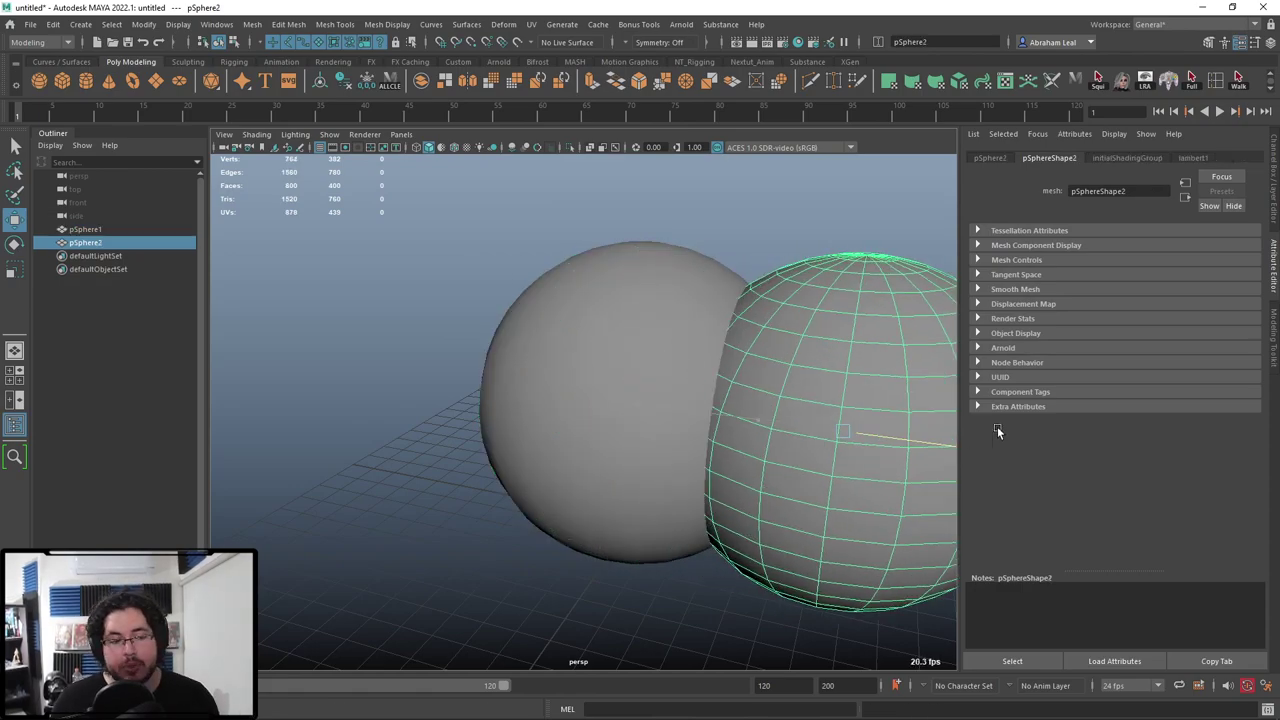
alt+middle_drag(863, 391, 611, 346)
scroll(611, 346, down, 5)
alt+drag(611, 346, 778, 415)
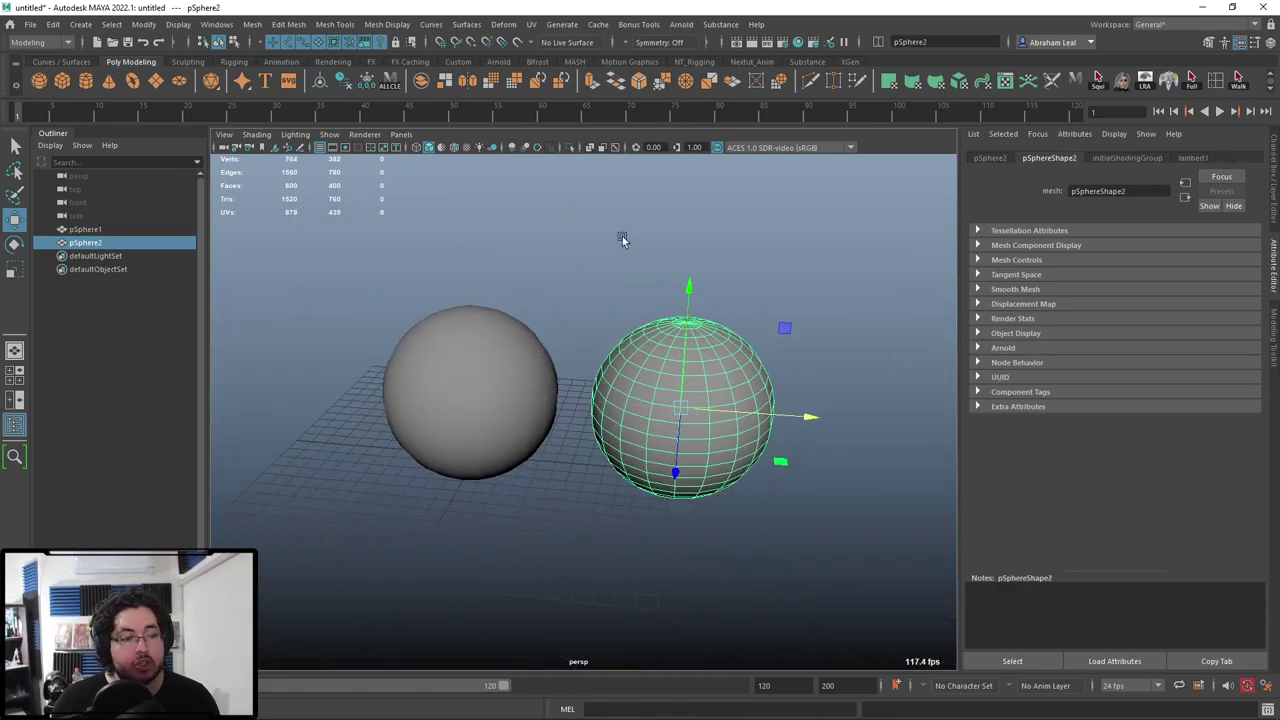
click(622, 237)
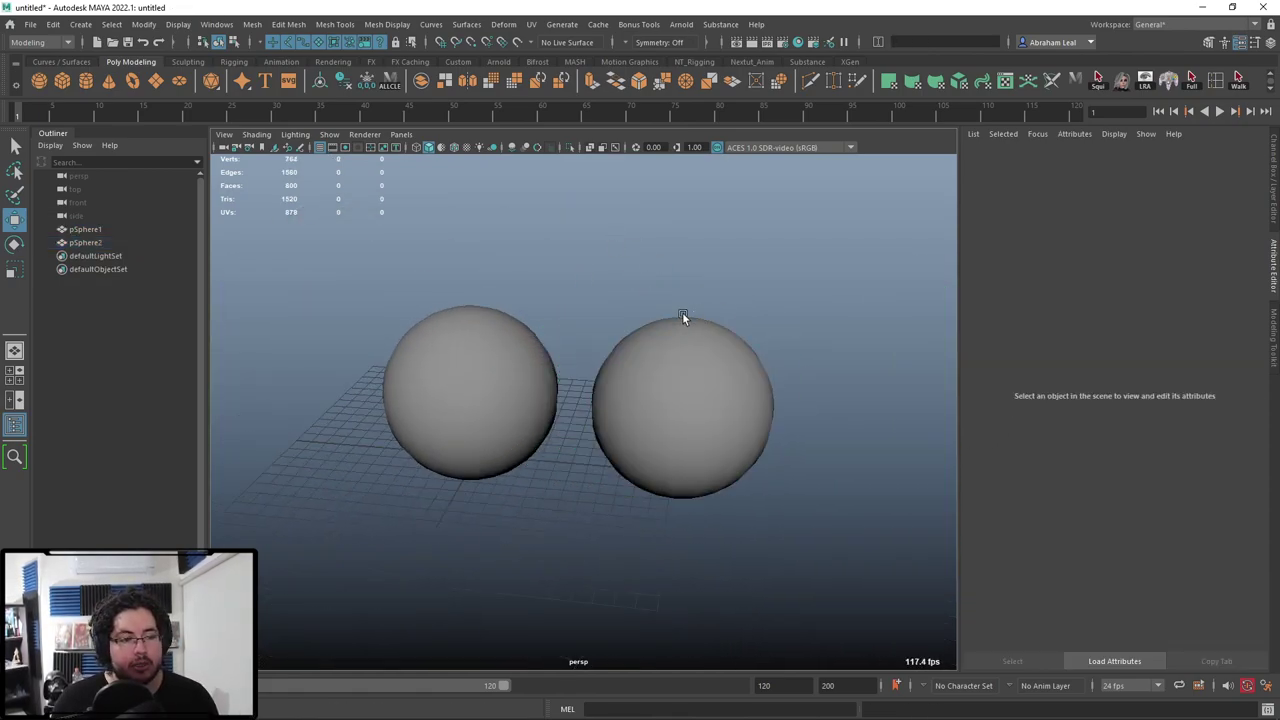
mouse_move(682, 312)
mouse_down()
mouse_move(530, 345)
mouse_move(580, 320)
mouse_move(667, 322)
mouse_up()
Triangulate the duplicated sphere's mesh.
click(668, 325)
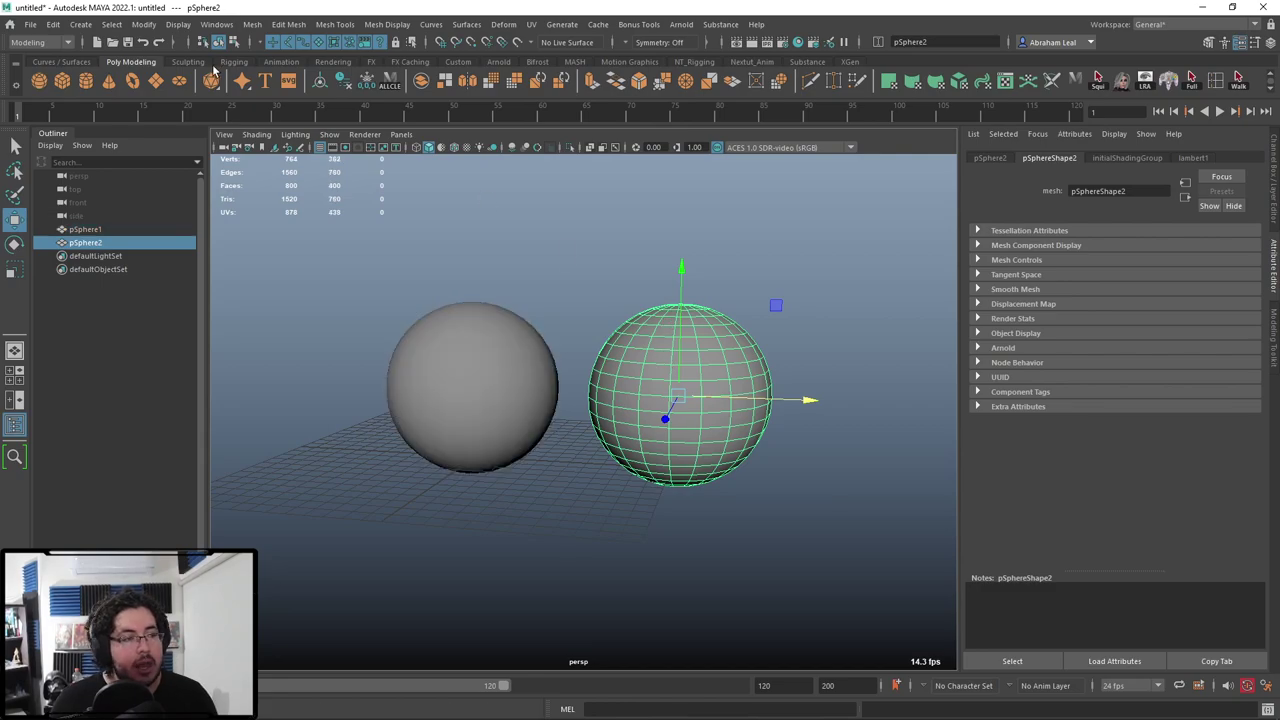
click(252, 24)
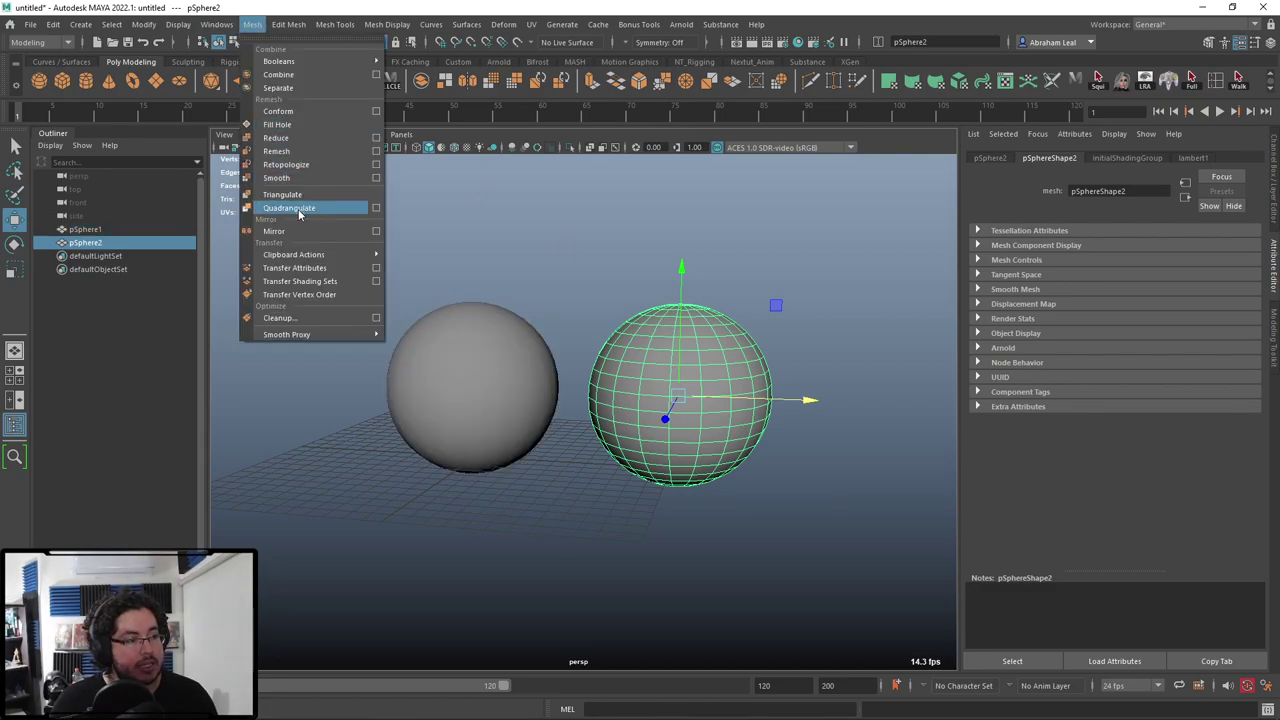
click(301, 197)
click(558, 248)
alt+middle_drag(615, 304, 623, 305)
alt+right_drag(623, 305, 658, 312)
click(658, 314)
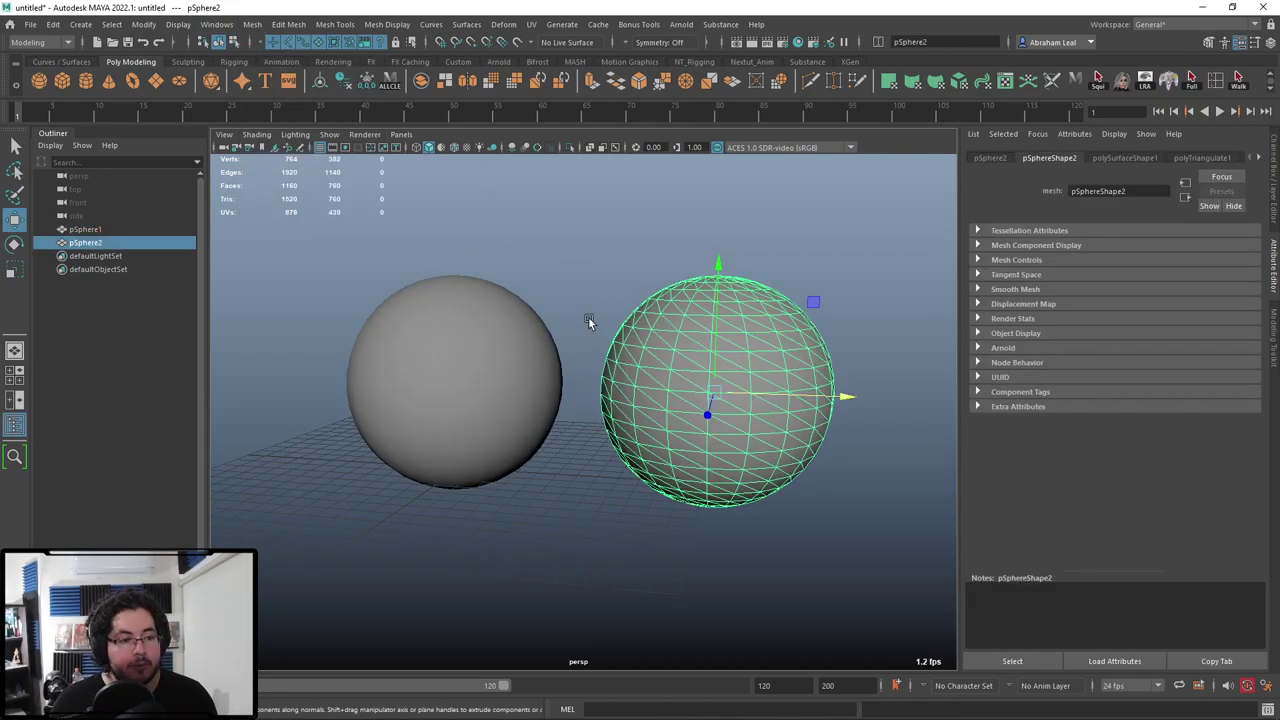
Compare the quad wireframe of the original sphere with the triangulated copy, together and individually.
shift+click(446, 363)
alt+middle_drag(765, 292, 684, 257)
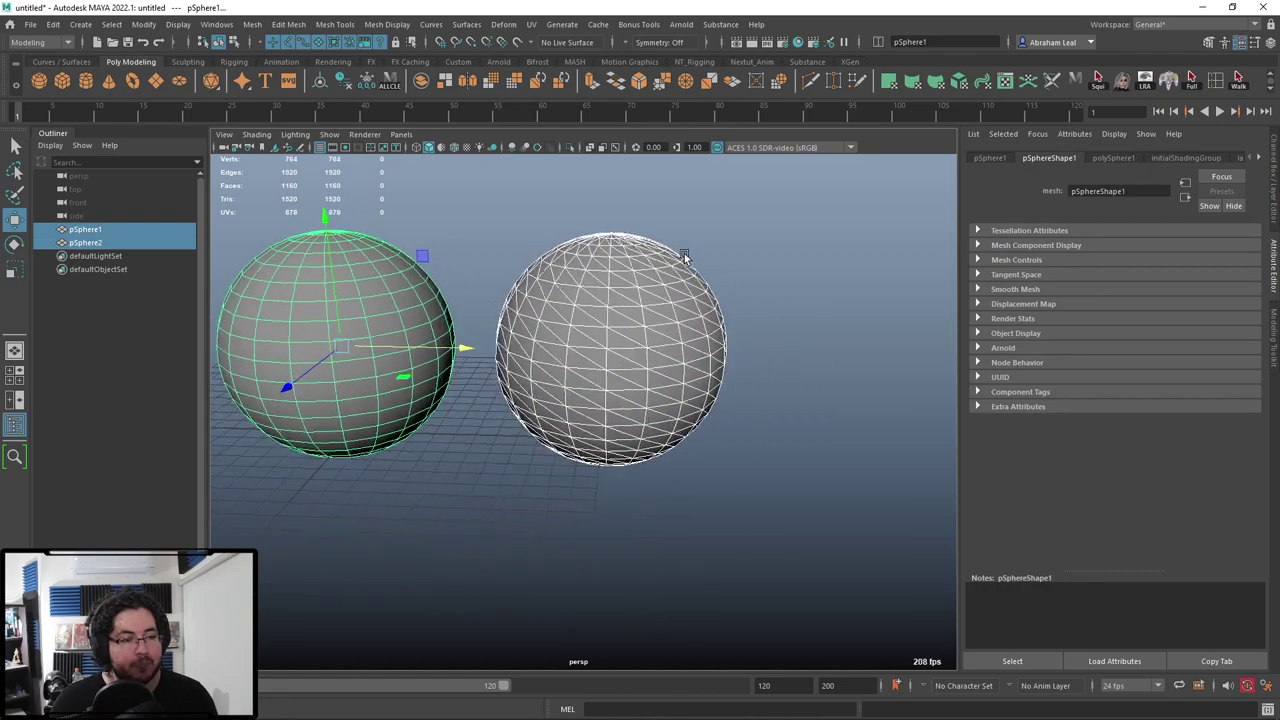
mouse_move(685, 258)
alt+mouse_down()
mouse_move(600, 330)
mouse_move(751, 300)
mouse_move(680, 270)
alt+mouse_up()
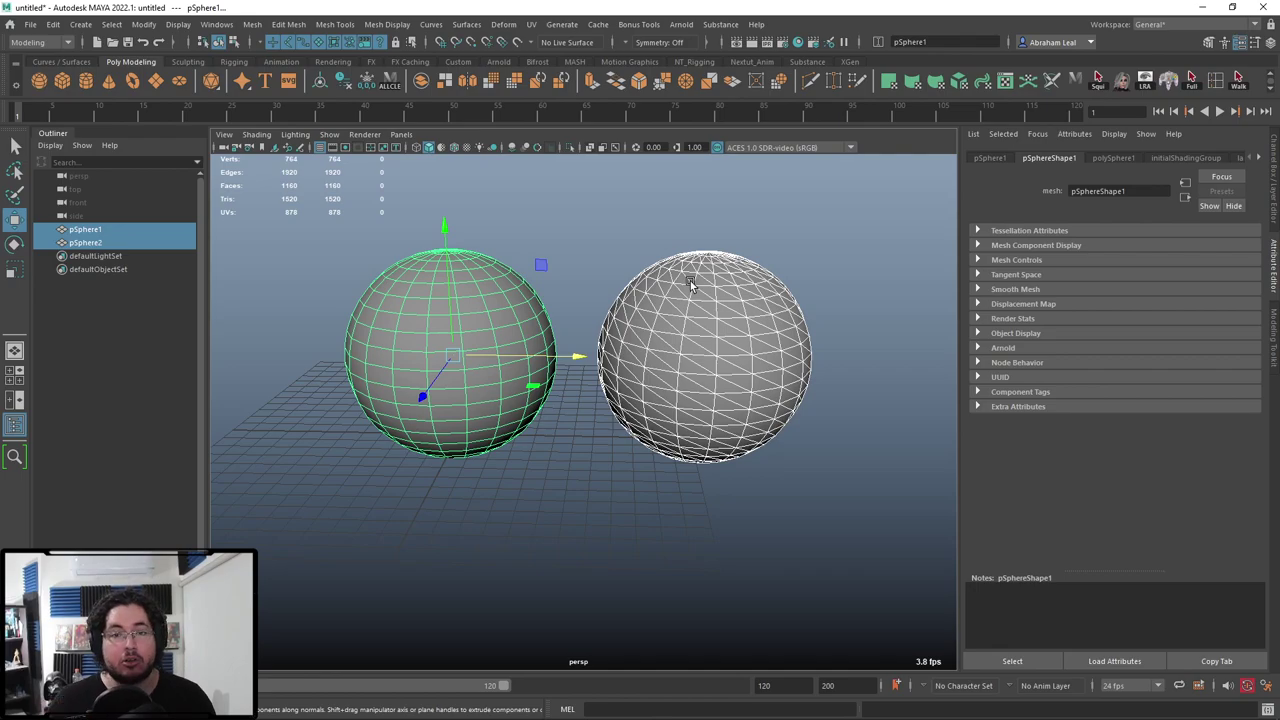
click(774, 563)
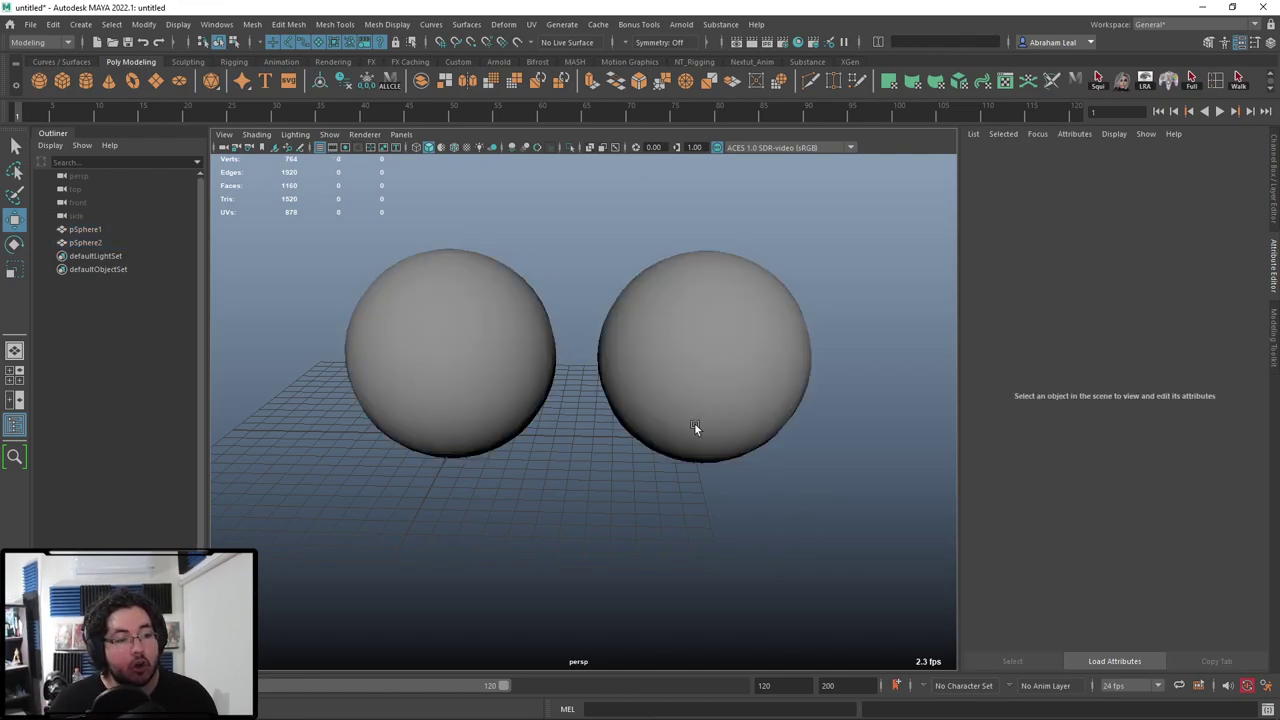
click(538, 338)
click(703, 371)
click(472, 371)
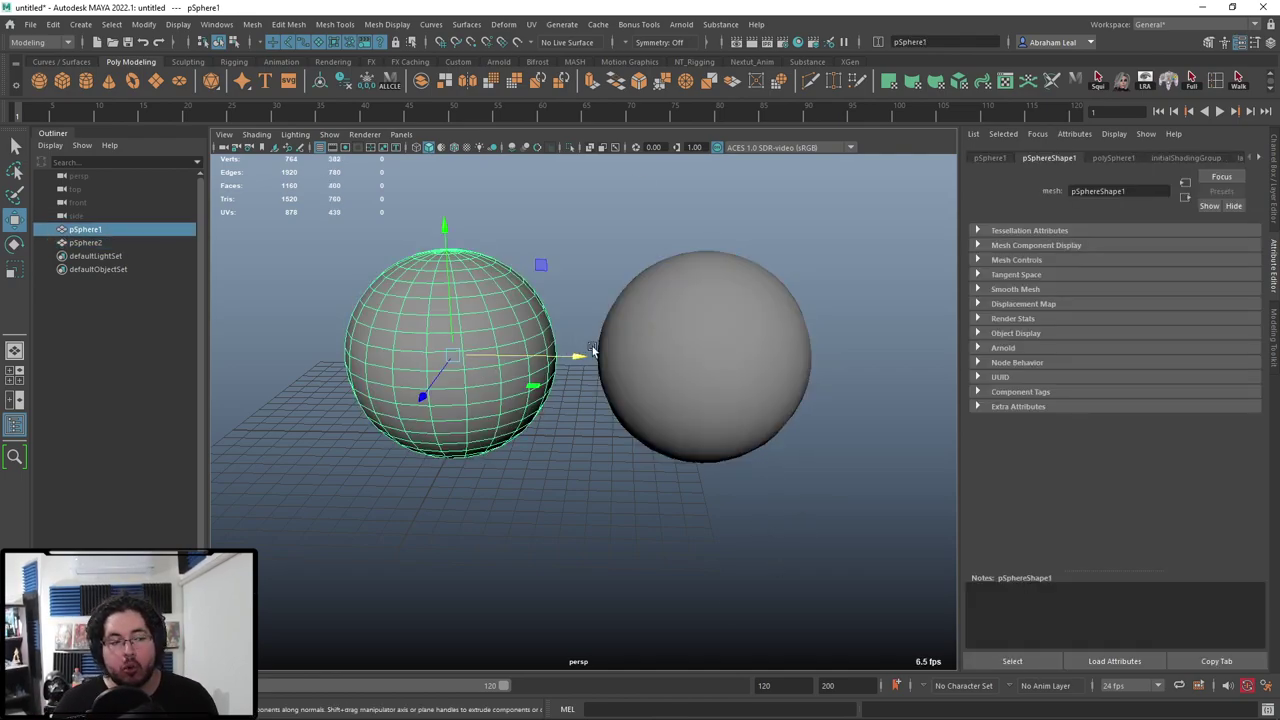
click(660, 418)
Delete both spheres from the scene.
drag(737, 263, 469, 475)
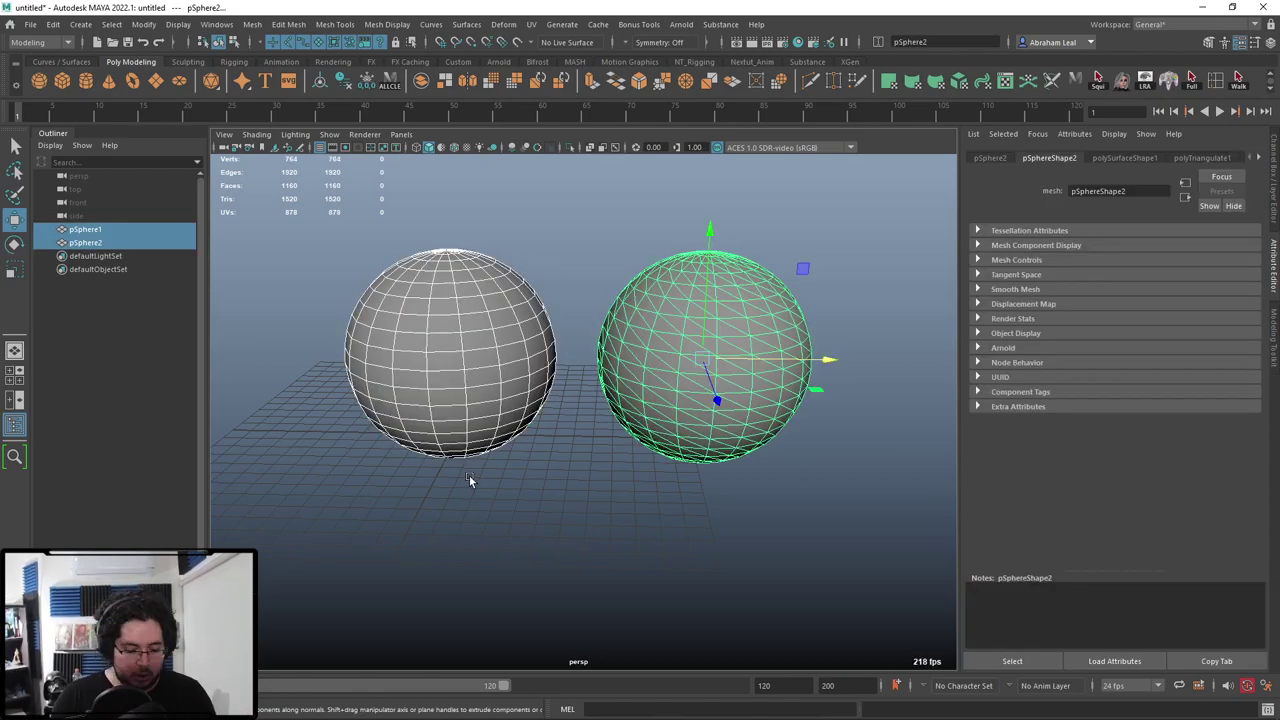
key(Delete)
alt+middle_drag(408, 349, 508, 357)
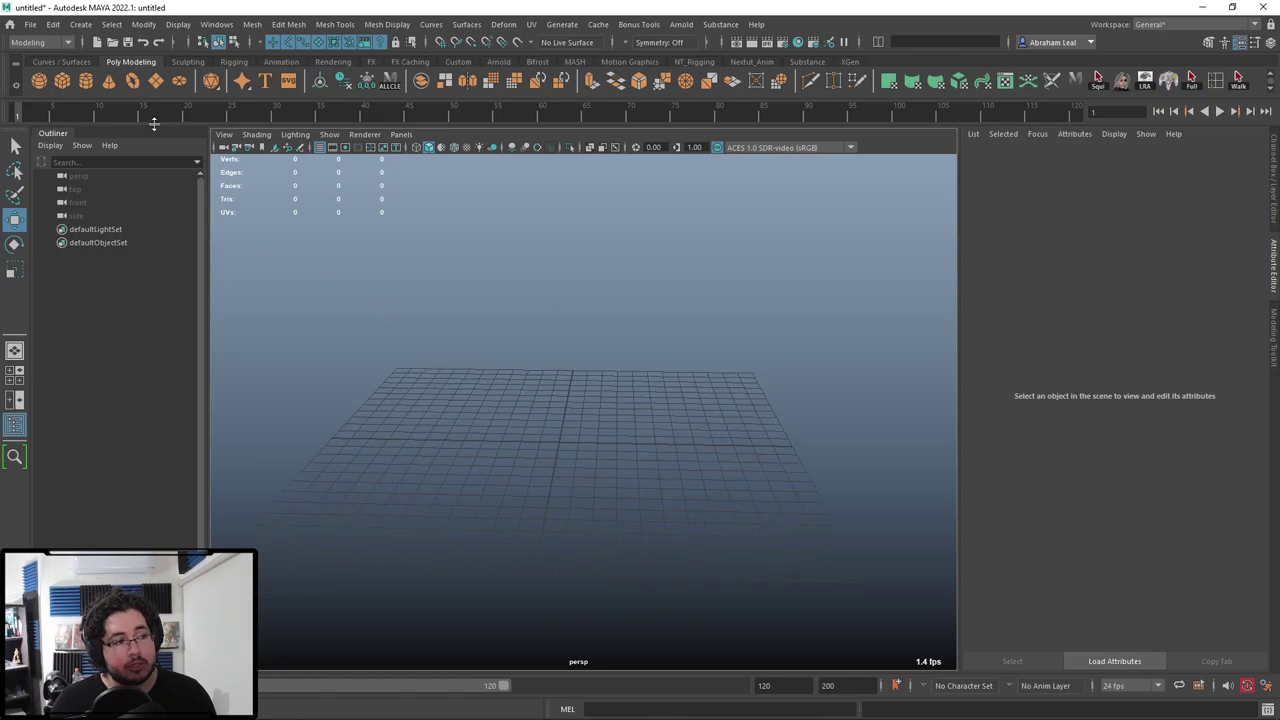
Create a polygon cylinder scaled to about 3.62 × 12.42 × 3.62, raise it to about Y 11.85, and show its creation inputs.
click(85, 82)
key(r)
drag(564, 444, 649, 429)
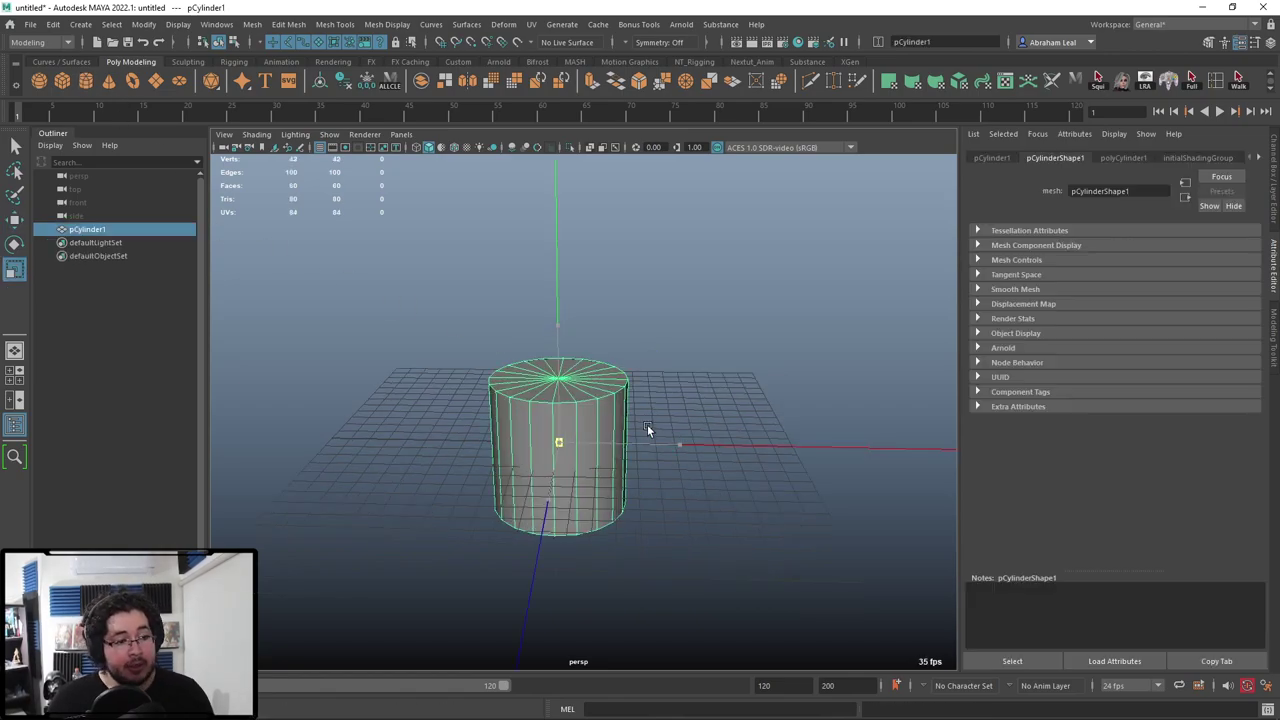
drag(549, 328, 551, 200)
scroll(603, 362, down, 3)
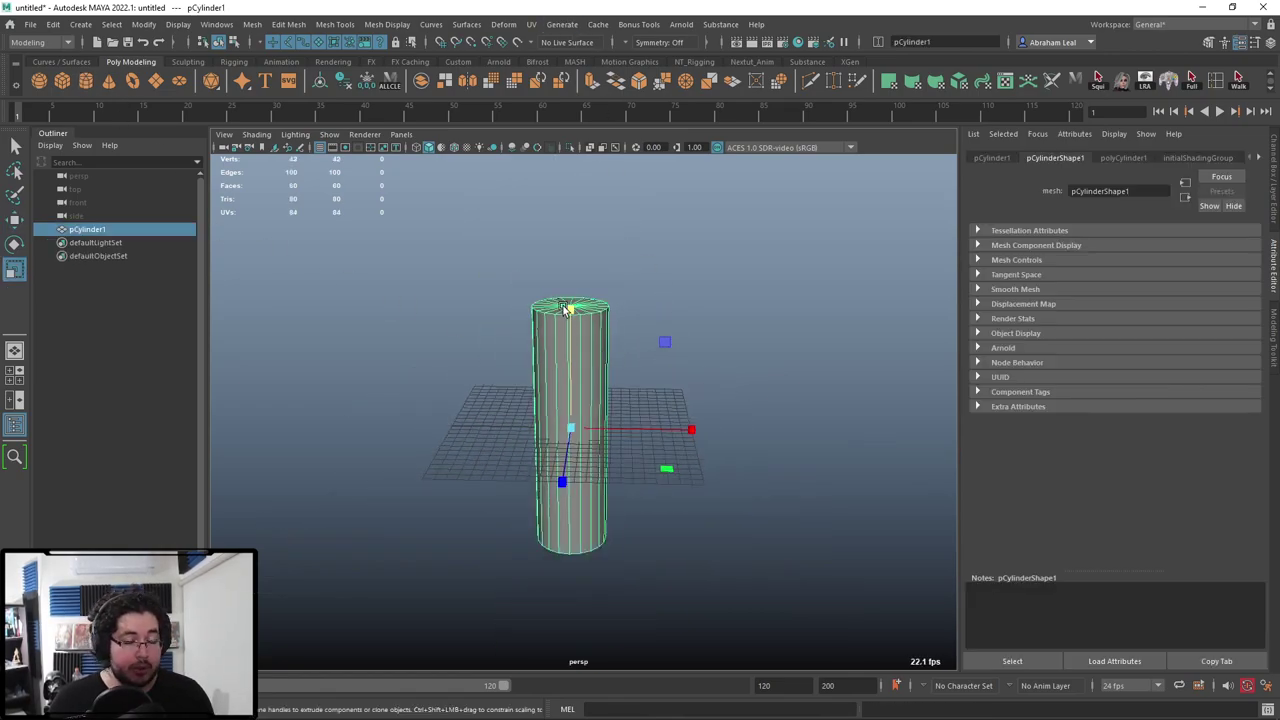
key(w)
drag(567, 312, 585, 186)
key(ctrl+a)
click(1088, 318)
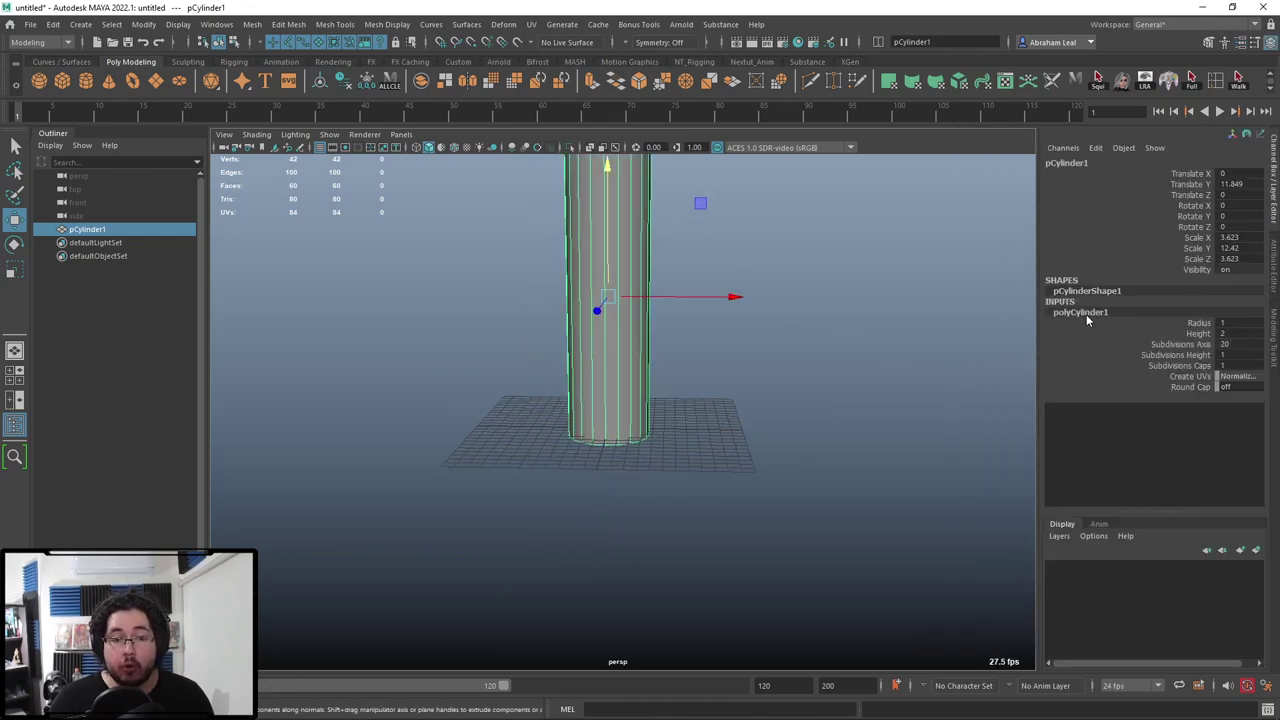
Try changing the cylinder's Height and Subdivisions Axis, undoing each change.
click(1188, 333)
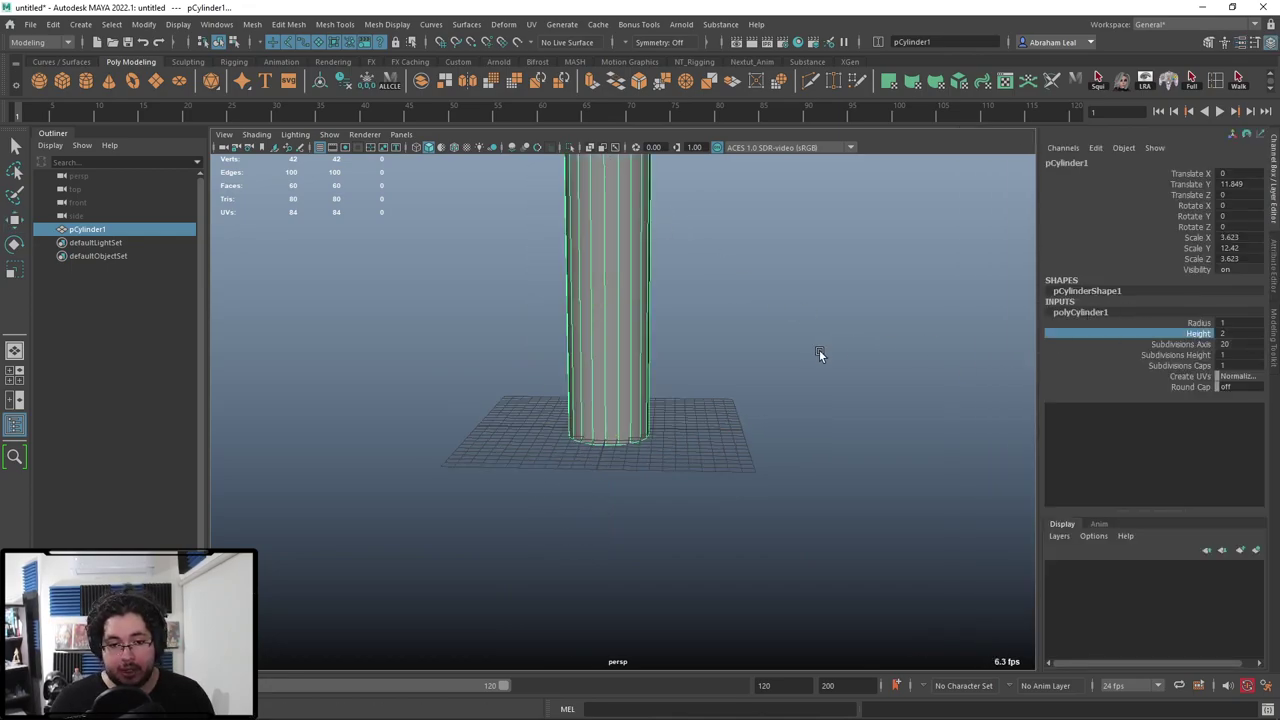
middle_drag(819, 349, 828, 345)
key(ctrl+z)
click(1151, 345)
middle_drag(746, 407, 888, 403)
key(ctrl+z)
Set the cylinder's Subdivisions Height to 15.
click(1167, 357)
alt+drag(832, 428, 768, 430)
alt+middle_drag(768, 430, 749, 523)
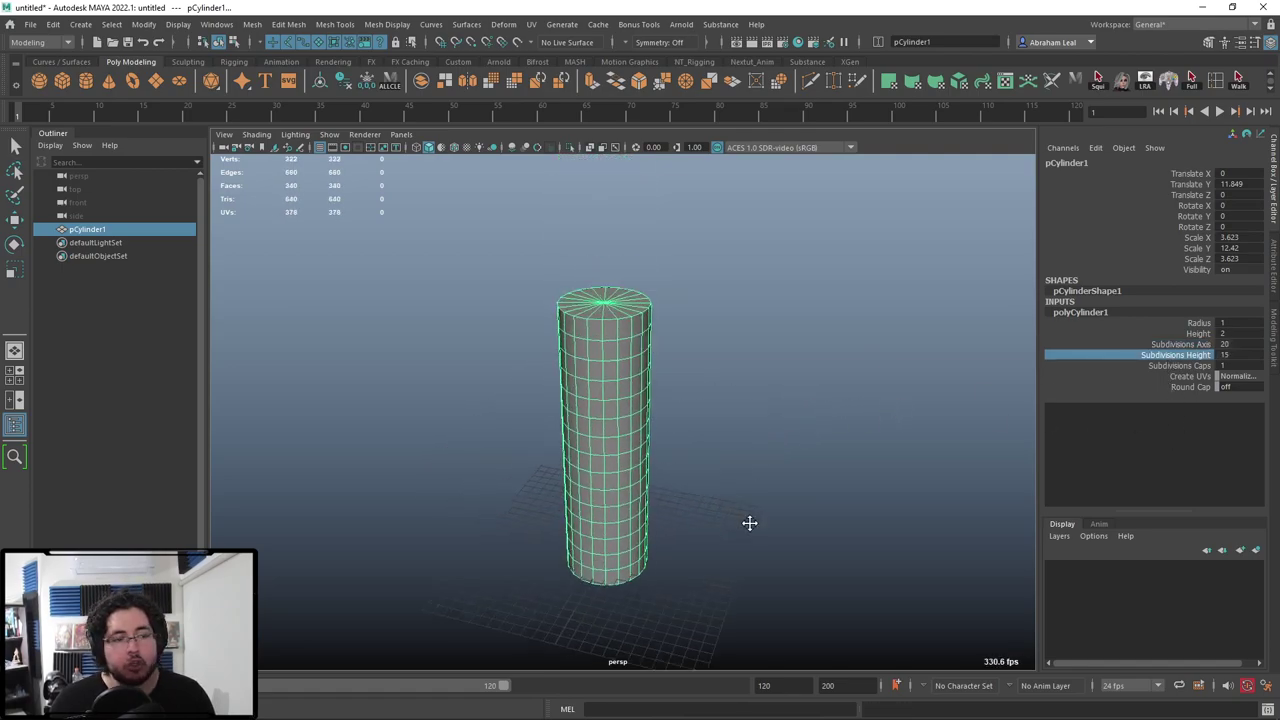
Stretch the cylinder to a Y scale of about 14.47 and raise it to about Y 14.79.
alt+drag(749, 523, 691, 457)
key(w)
key(r)
drag(614, 297, 615, 263)
key(w)
click(690, 330)
click(625, 351)
alt+drag(630, 354, 697, 398)
click(811, 366)
alt+drag(811, 366, 469, 195)
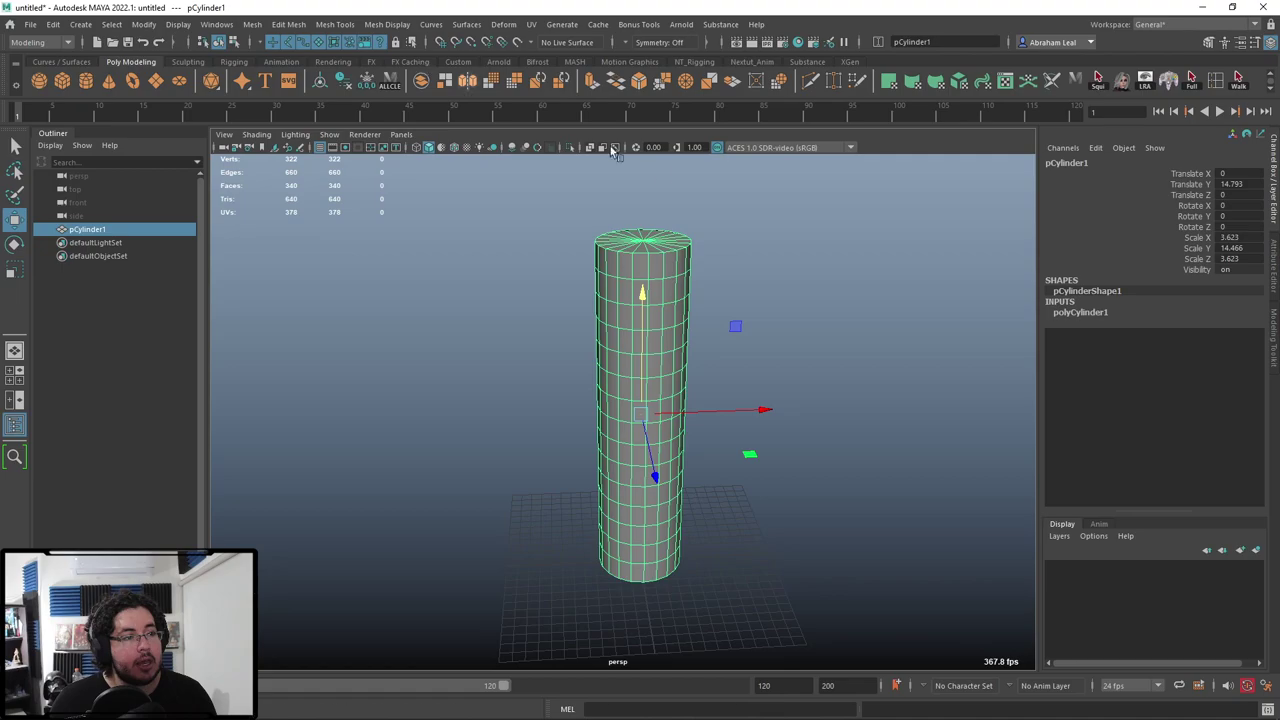
Add a nonlinear Bend deformer to the subdivided cylinder.
click(430, 24)
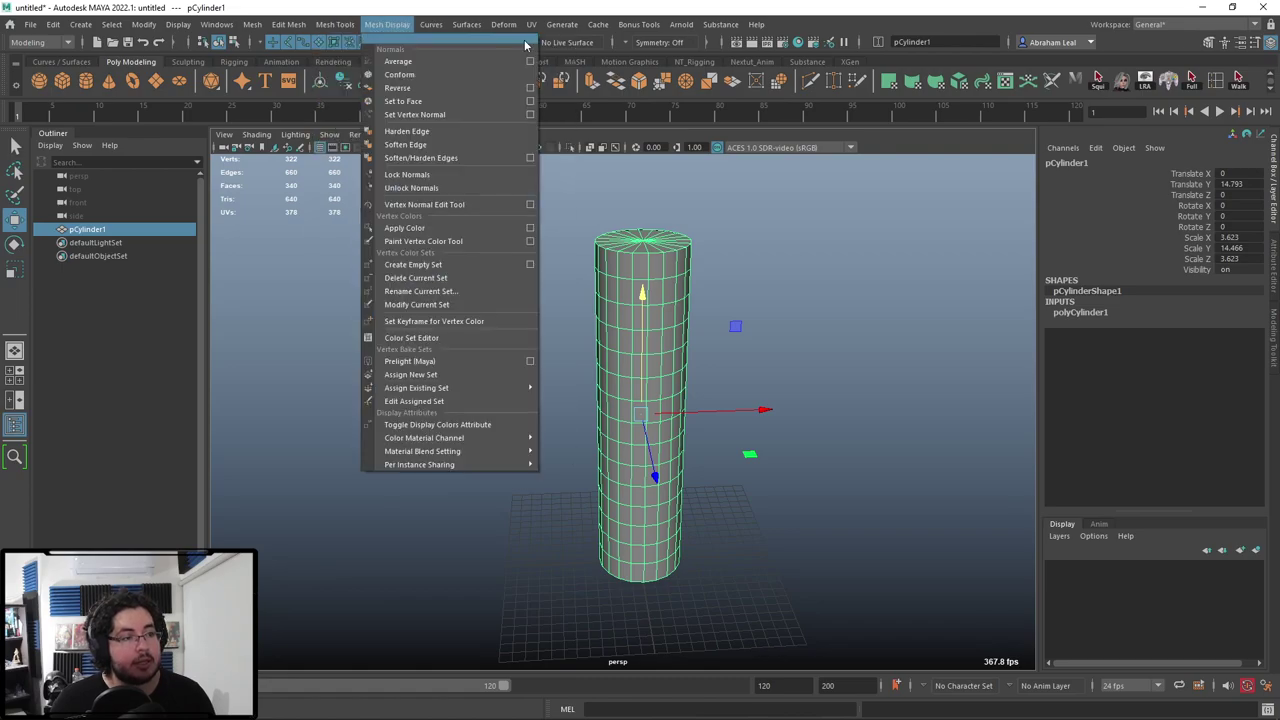
mouse_move(503, 24)
mouse_move(634, 253)
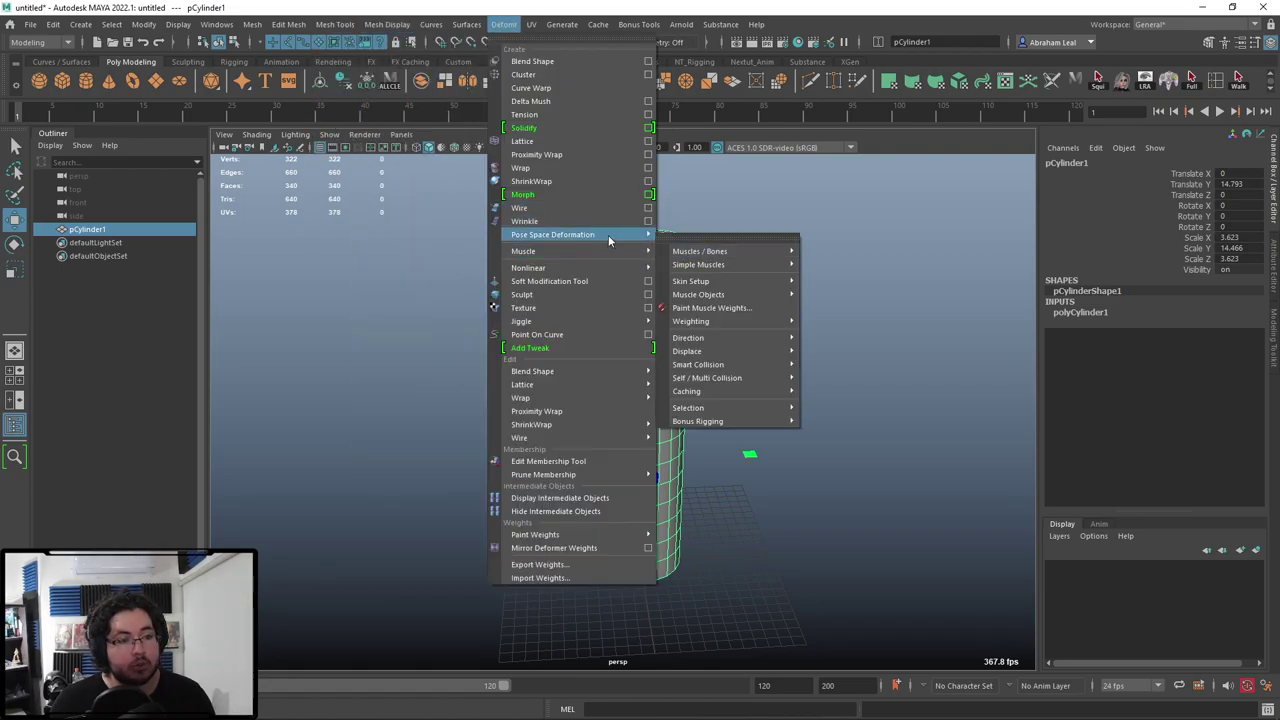
click(684, 268)
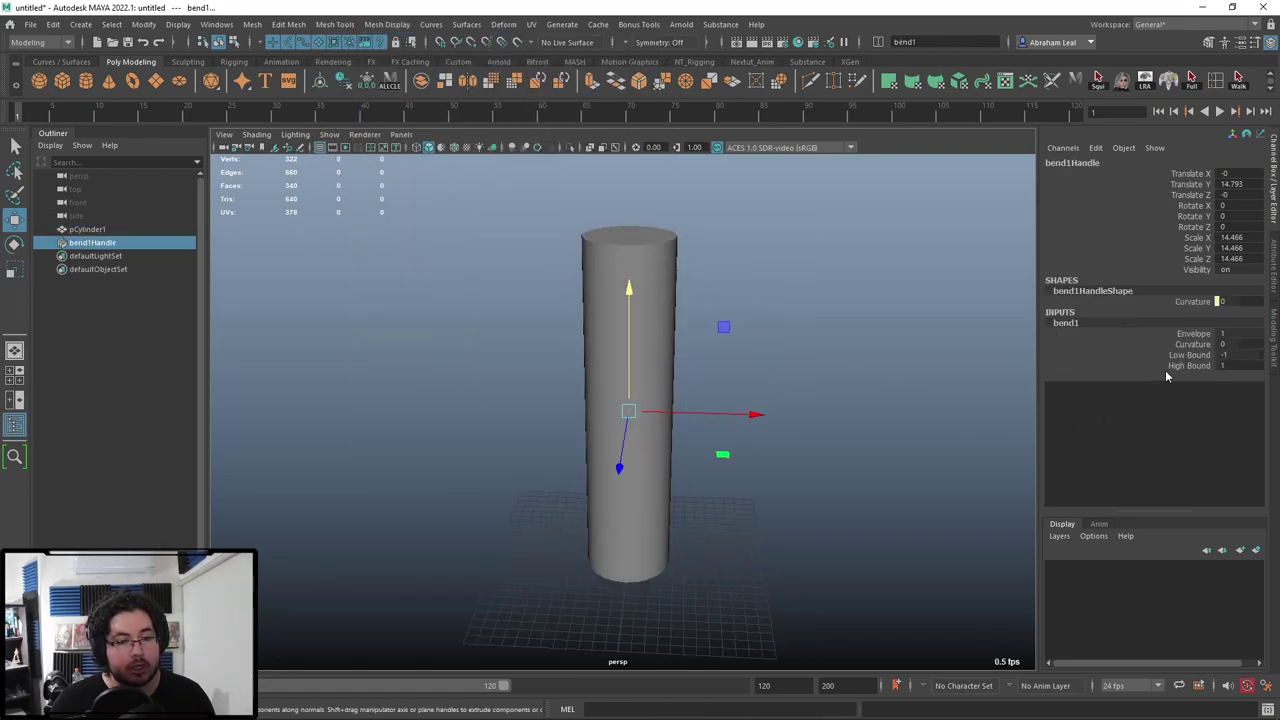
Increase the bend deformer's Curvature until the cylinder forms a C-shaped half ring.
click(1192, 344)
middle_drag(760, 420, 813, 420)
alt+drag(813, 420, 718, 463)
click(709, 293)
key(w)
click(837, 383)
alt+middle_drag(719, 463, 753, 434)
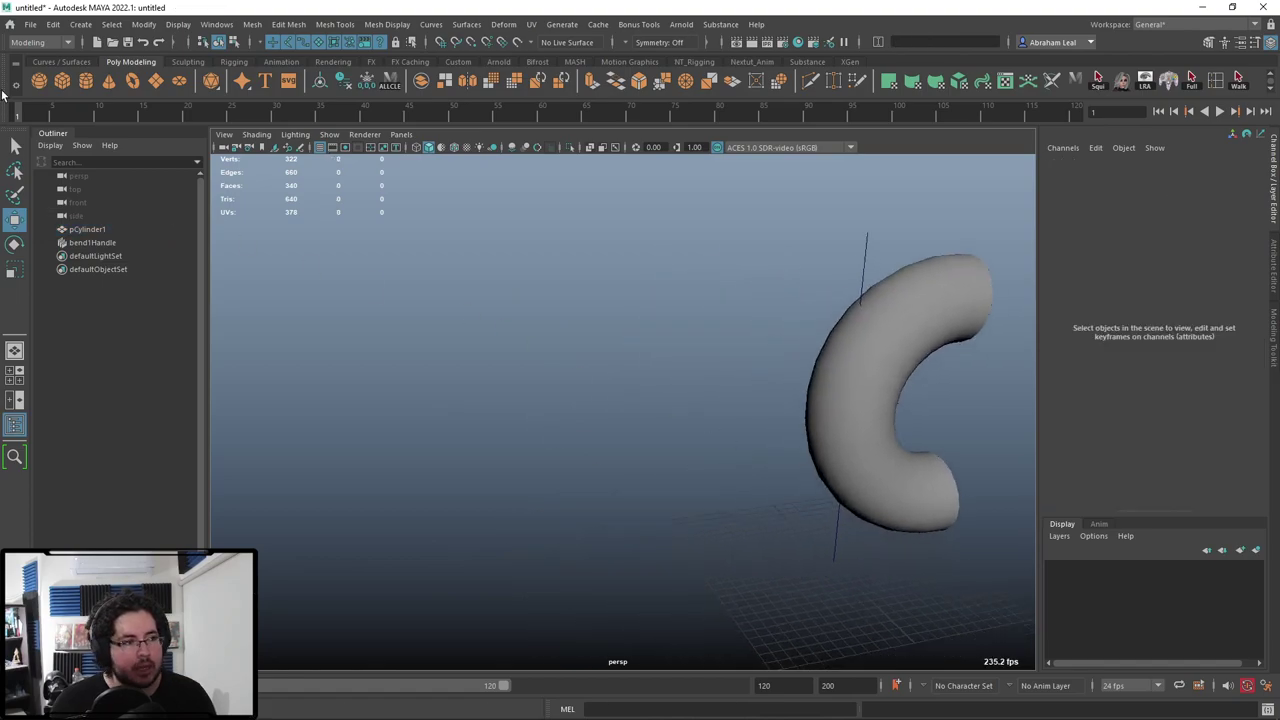
Create a second cylinder at about X -18.68, Y 17.57, scaled to about 3.21 × 15.10 × 3.21, beside the bent one.
click(87, 82)
key(r)
key(w)
drag(842, 563, 722, 592)
drag(632, 496, 627, 116)
key(r)
drag(638, 283, 600, 173)
alt+drag(642, 255, 731, 271)
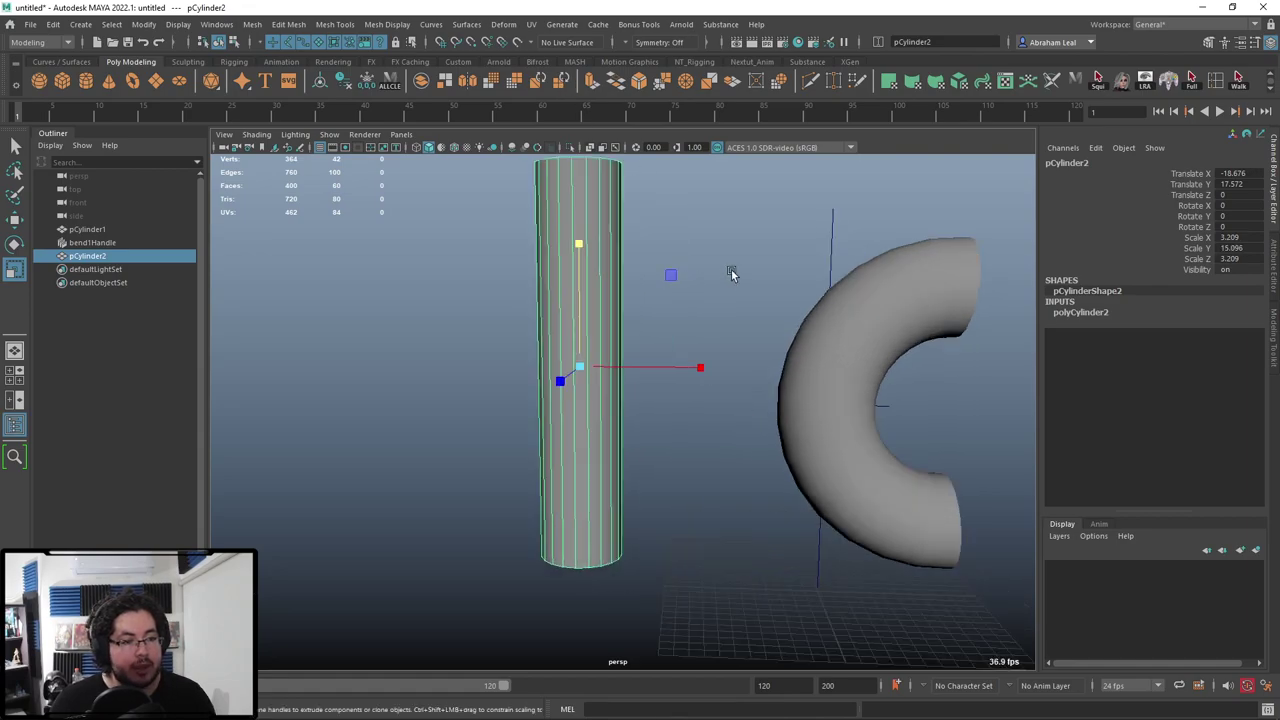
click(731, 271)
click(608, 337)
alt+middle_drag(608, 337, 660, 394)
alt+right_drag(660, 394, 645, 345)
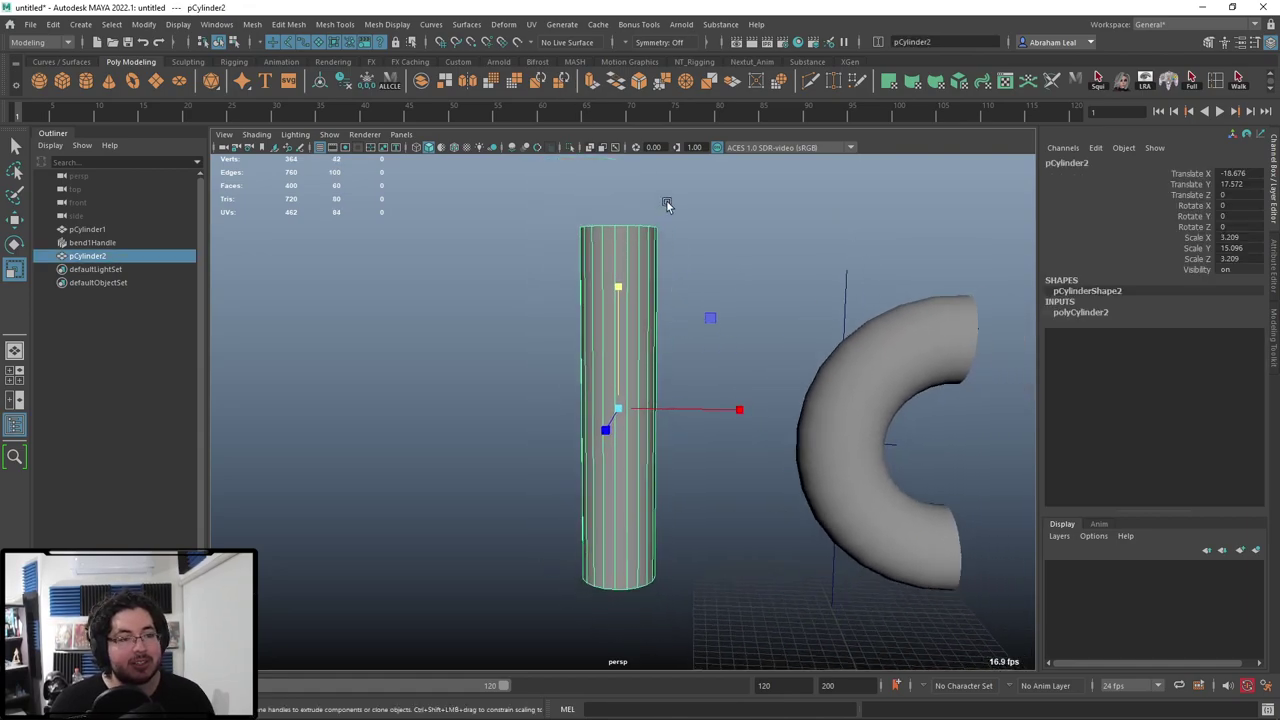
Slice several irregular, crossing diagonal cuts through the upper and middle parts of the second cylinder with Multi-Cut.
click(810, 81)
drag(707, 252, 803, 517)
ctrl+click(640, 258)
drag(687, 293, 545, 490)
click(581, 335)
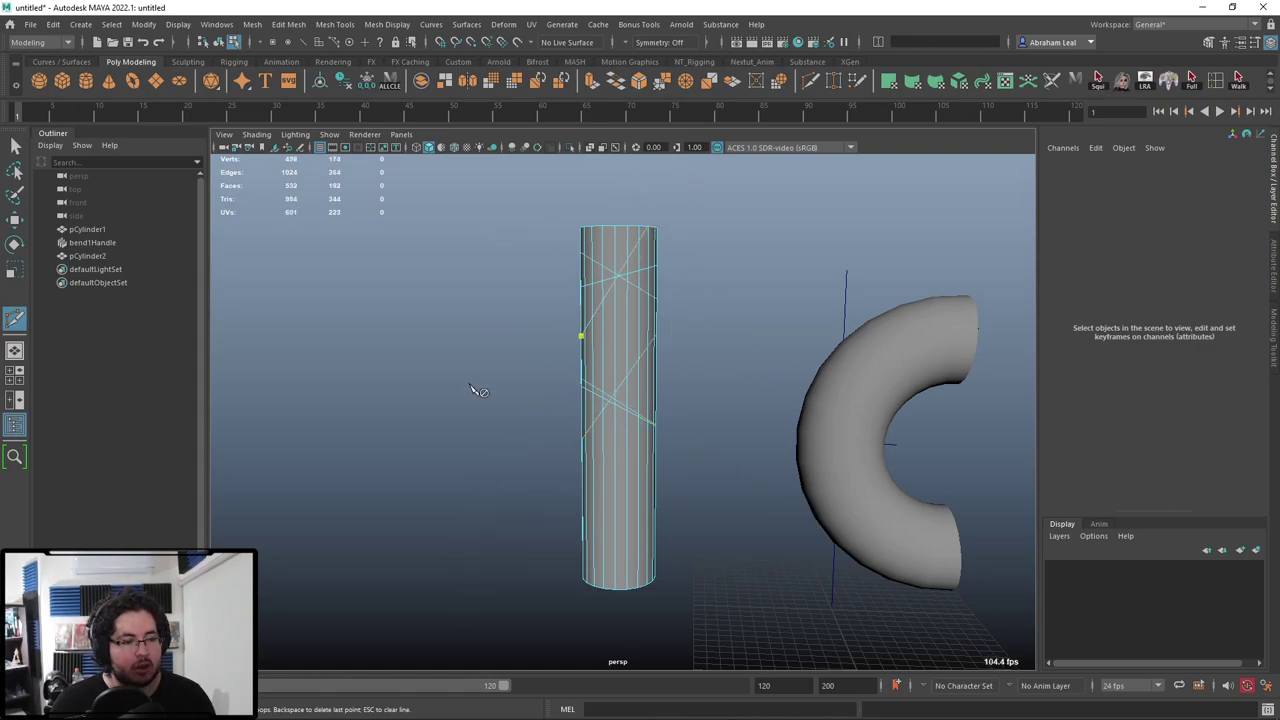
key(q)
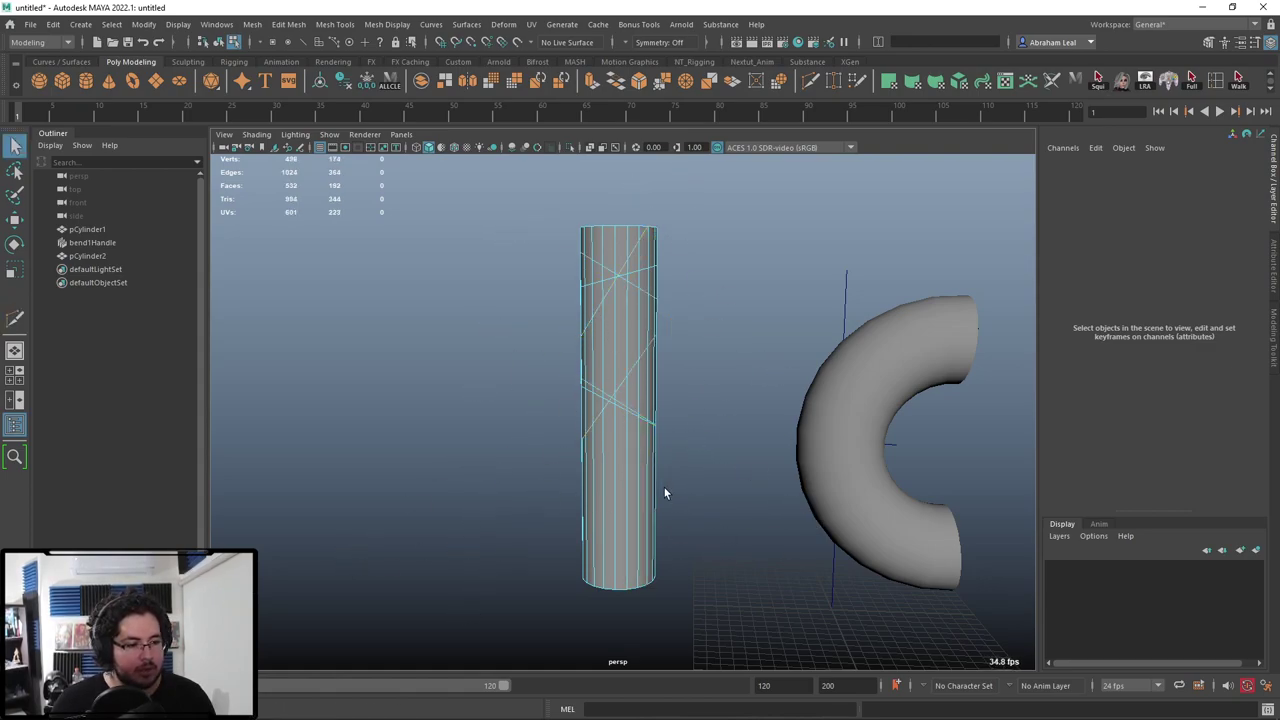
Slice three more slanted cuts through the lower half of the second cylinder and return to object mode.
key(g)
drag(713, 406, 440, 475)
drag(473, 405, 745, 553)
drag(773, 484, 534, 559)
key(q)
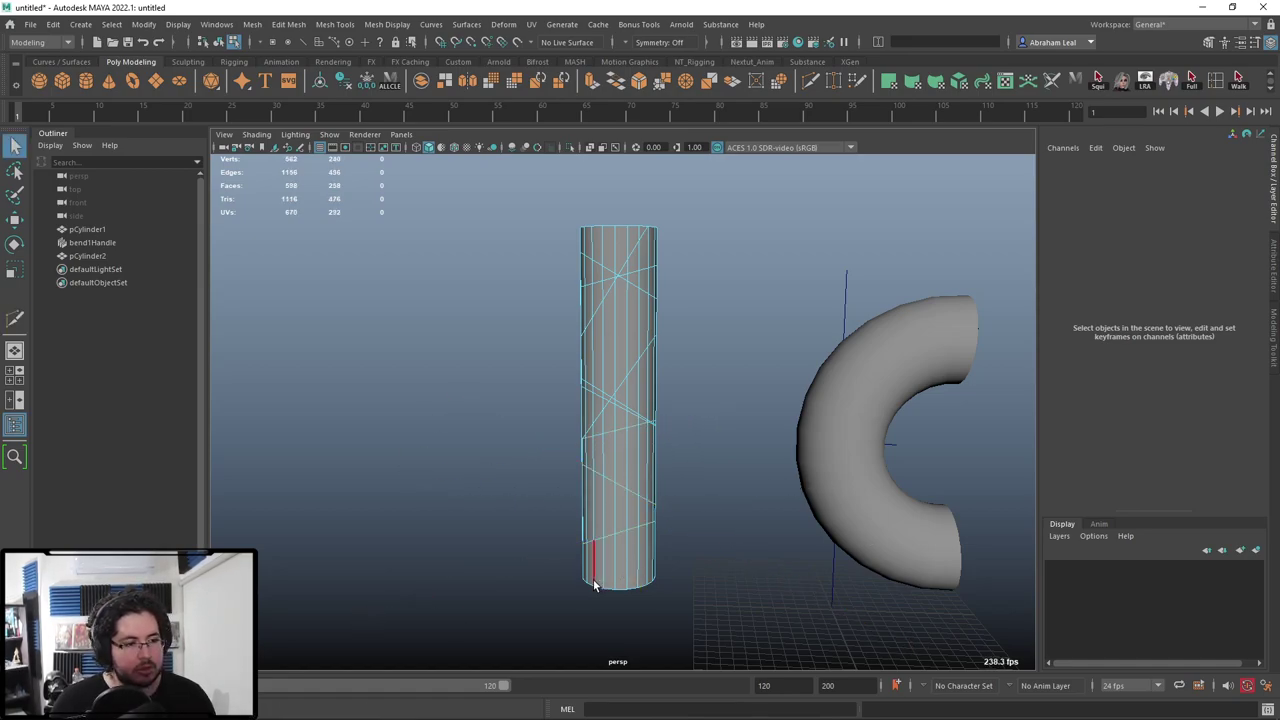
key(F8)
click(560, 405)
alt+drag(608, 420, 686, 377)
Add a nonlinear Bend deformer to the irregularly cut second cylinder.
click(596, 448)
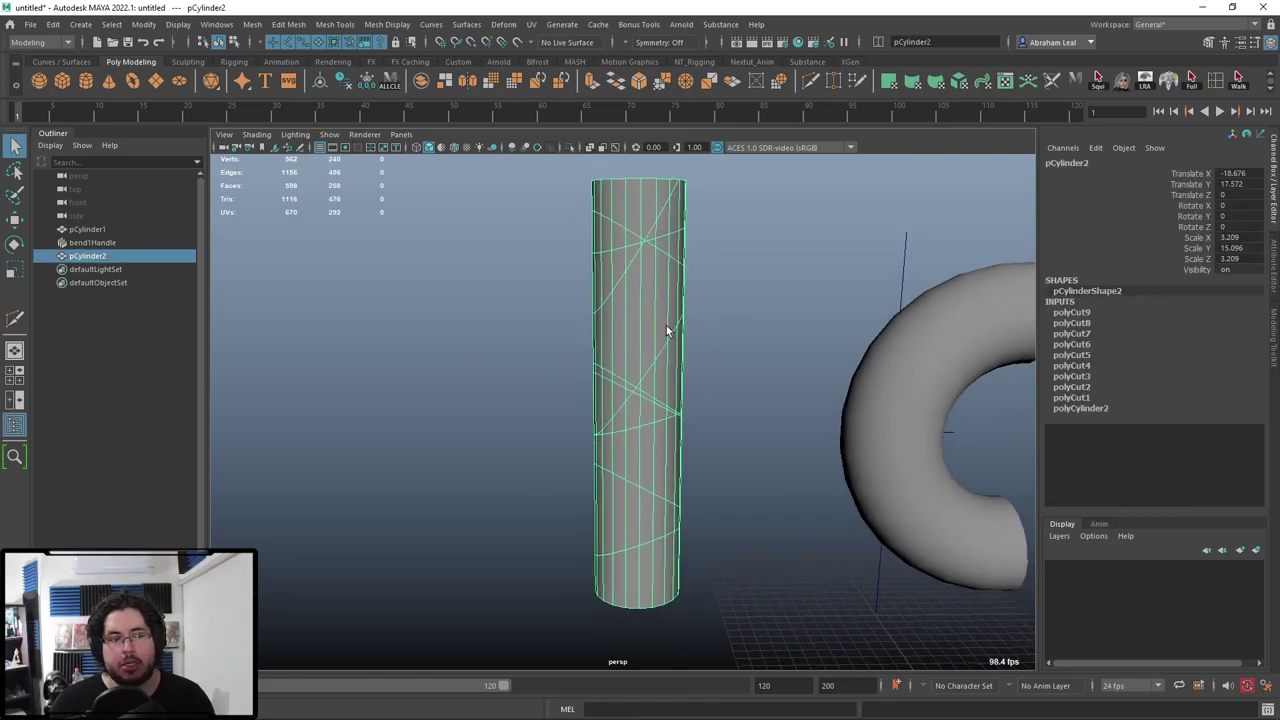
alt+drag(668, 330, 654, 303)
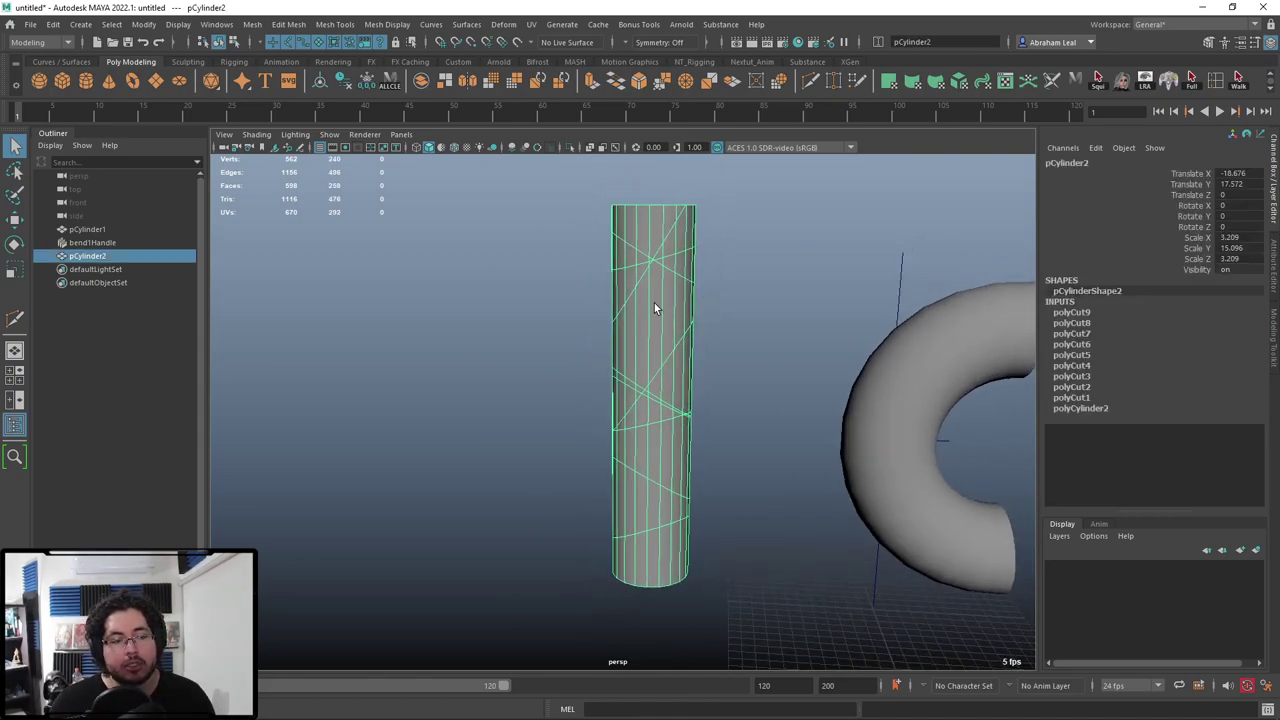
click(503, 24)
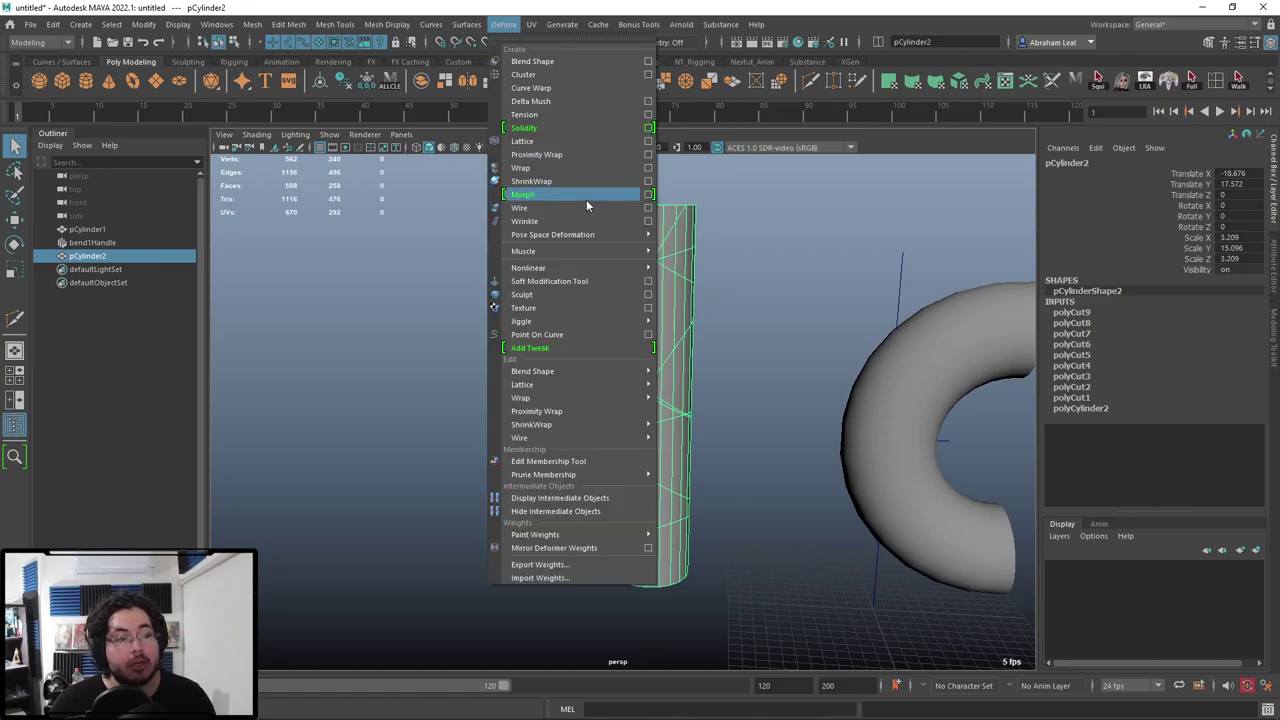
mouse_move(575, 267)
click(692, 268)
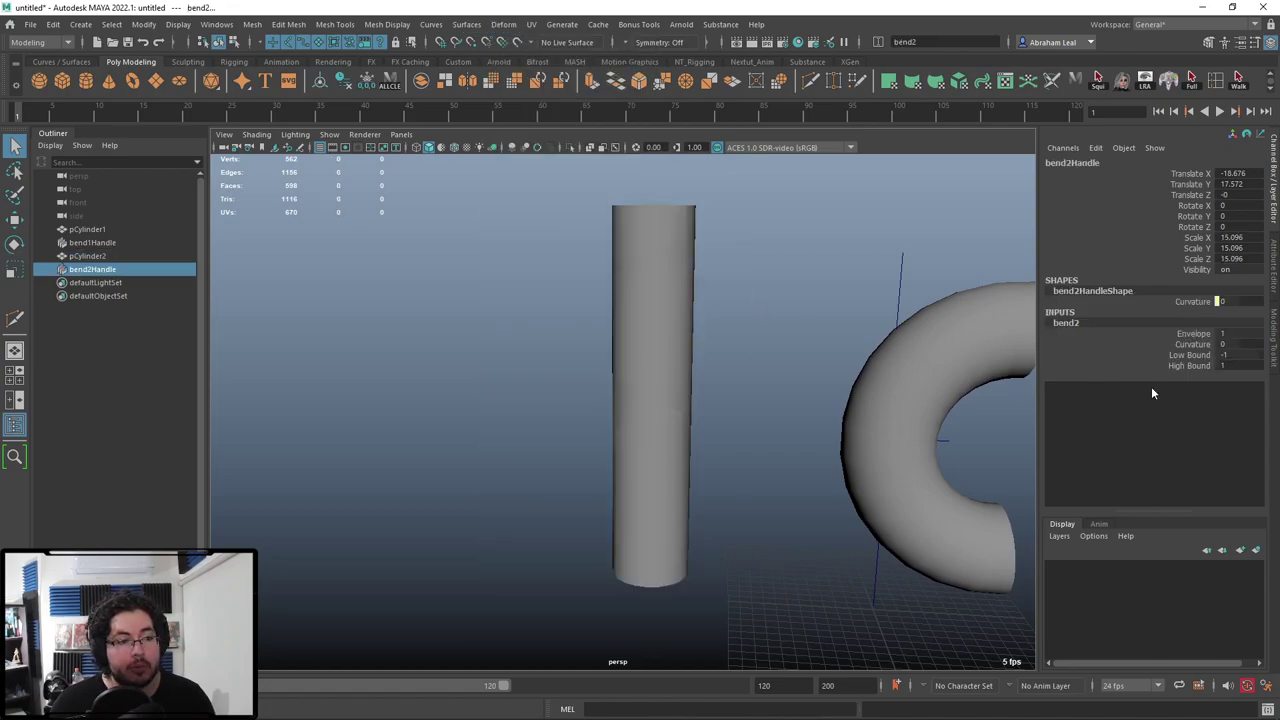
Set the second bend deformer's Curvature to about 89.4 and frame both bent cylinders.
click(1192, 345)
middle_drag(613, 306, 649, 305)
key(a)
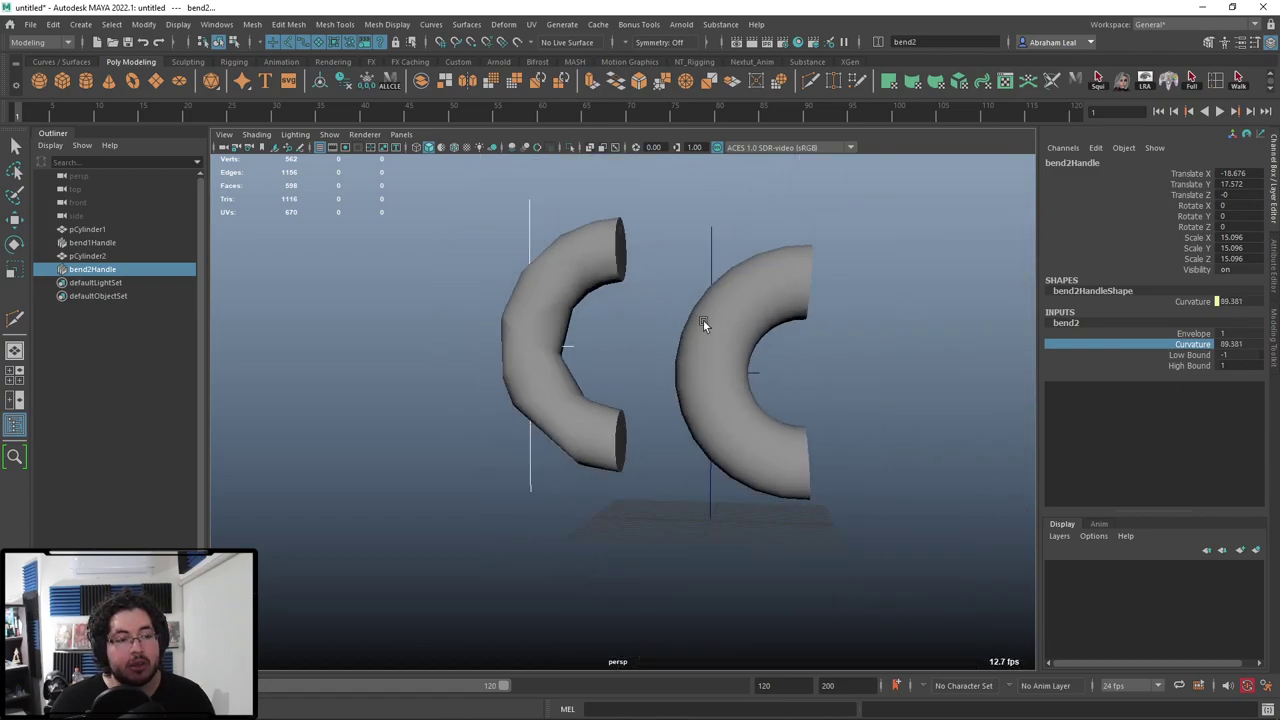
Delete both bent cylinders together with their two bend deformer handles to empty the scene.
click(703, 319)
alt+drag(530, 289, 646, 312)
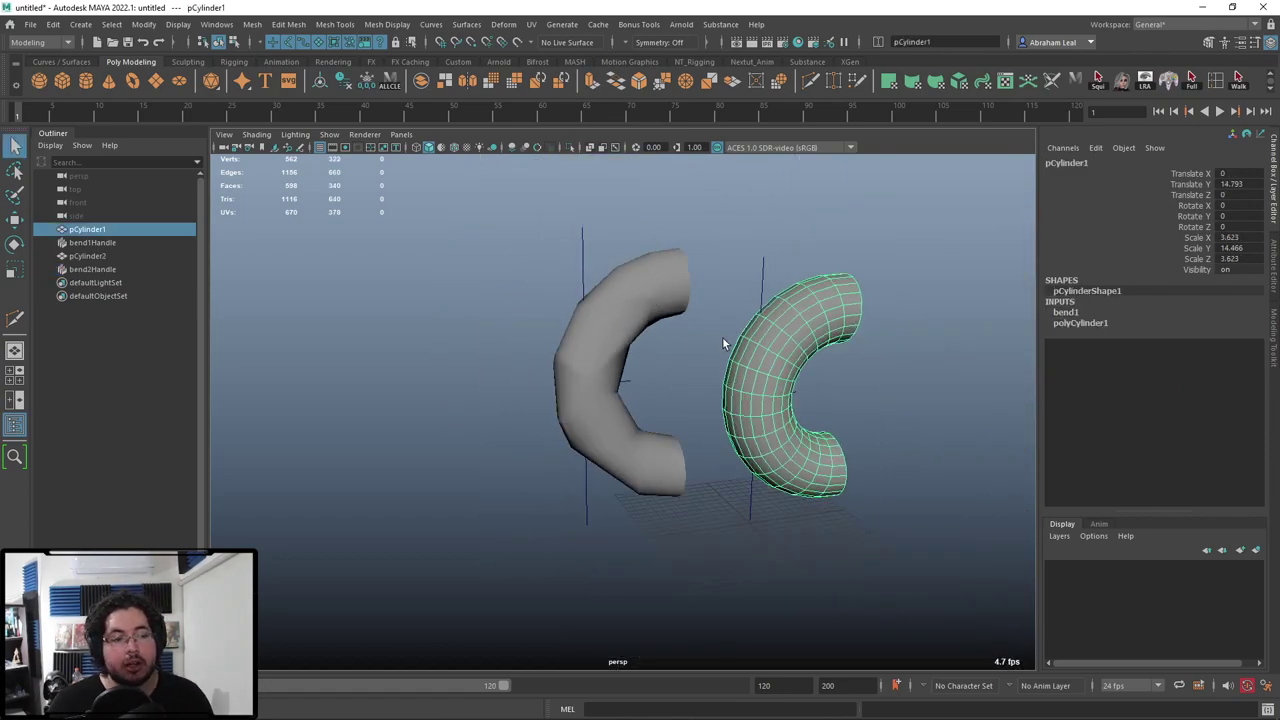
alt+drag(723, 340, 704, 355)
drag(900, 172, 215, 458)
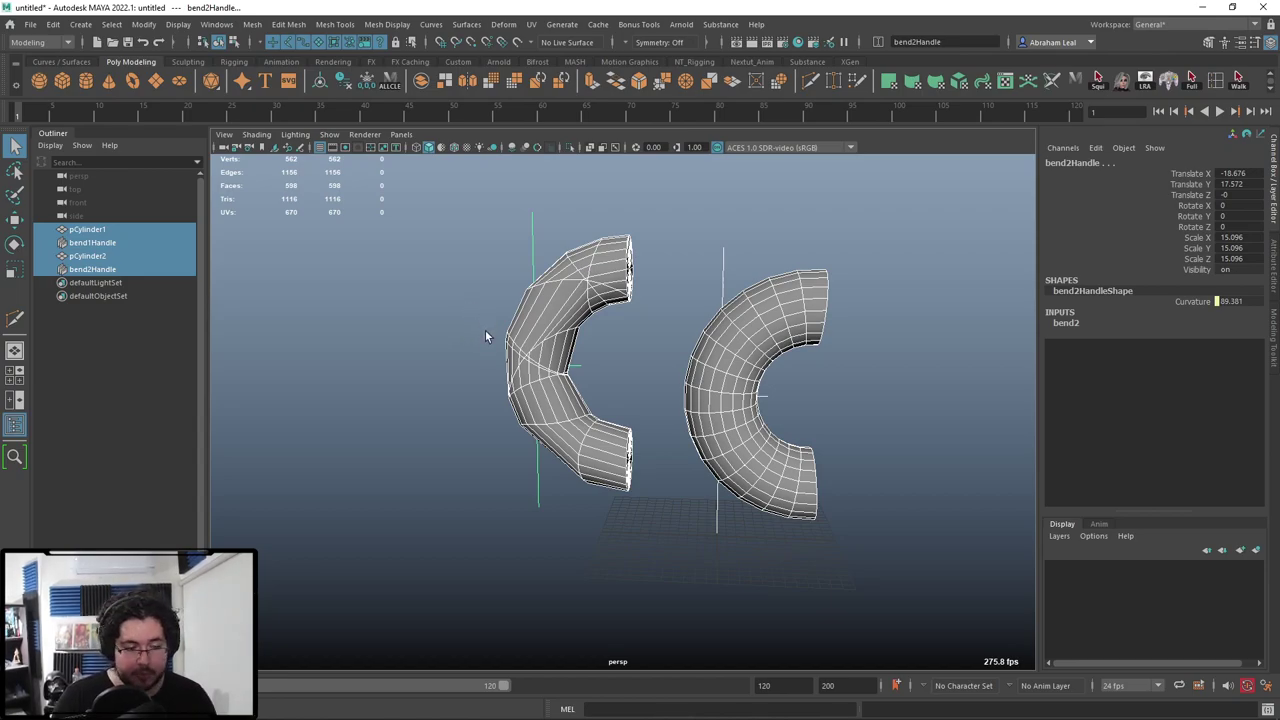
key(Delete)
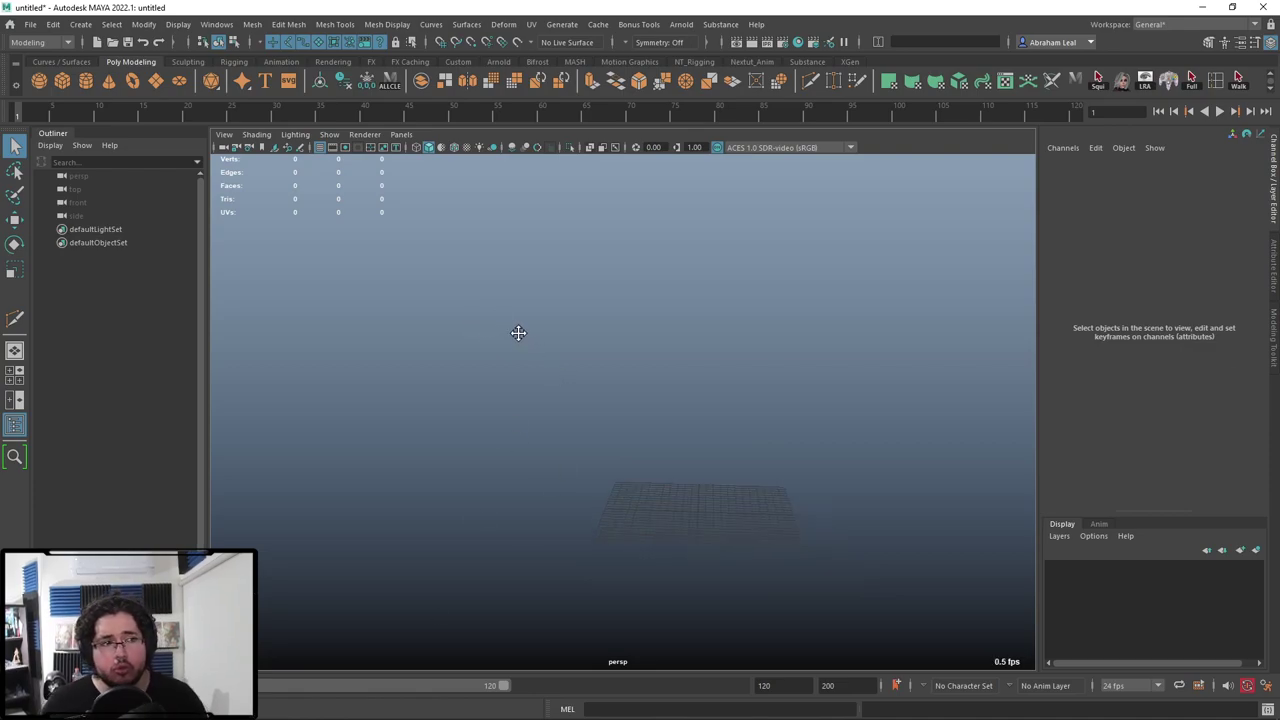
Create a polygon plane and scale it uniformly to about 75.9.
alt+drag(575, 364, 546, 377)
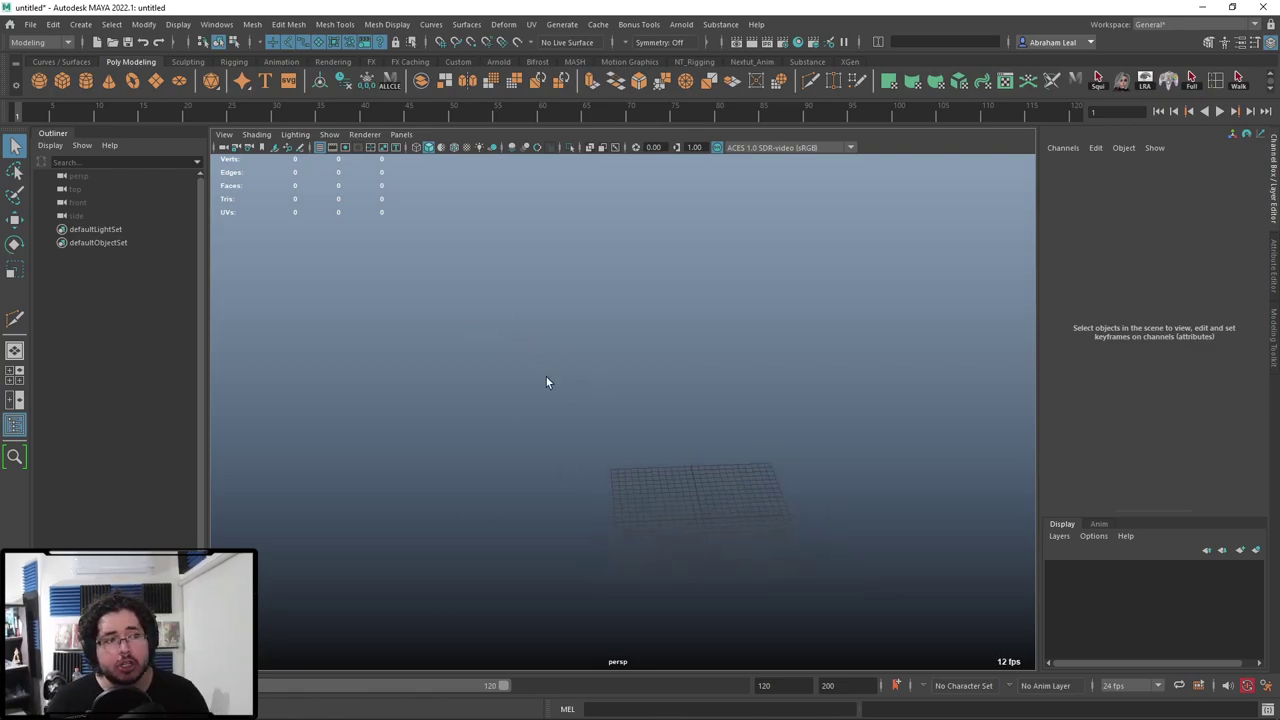
click(155, 87)
key(r)
drag(668, 498, 1060, 510)
alt+middle_drag(740, 394, 690, 308)
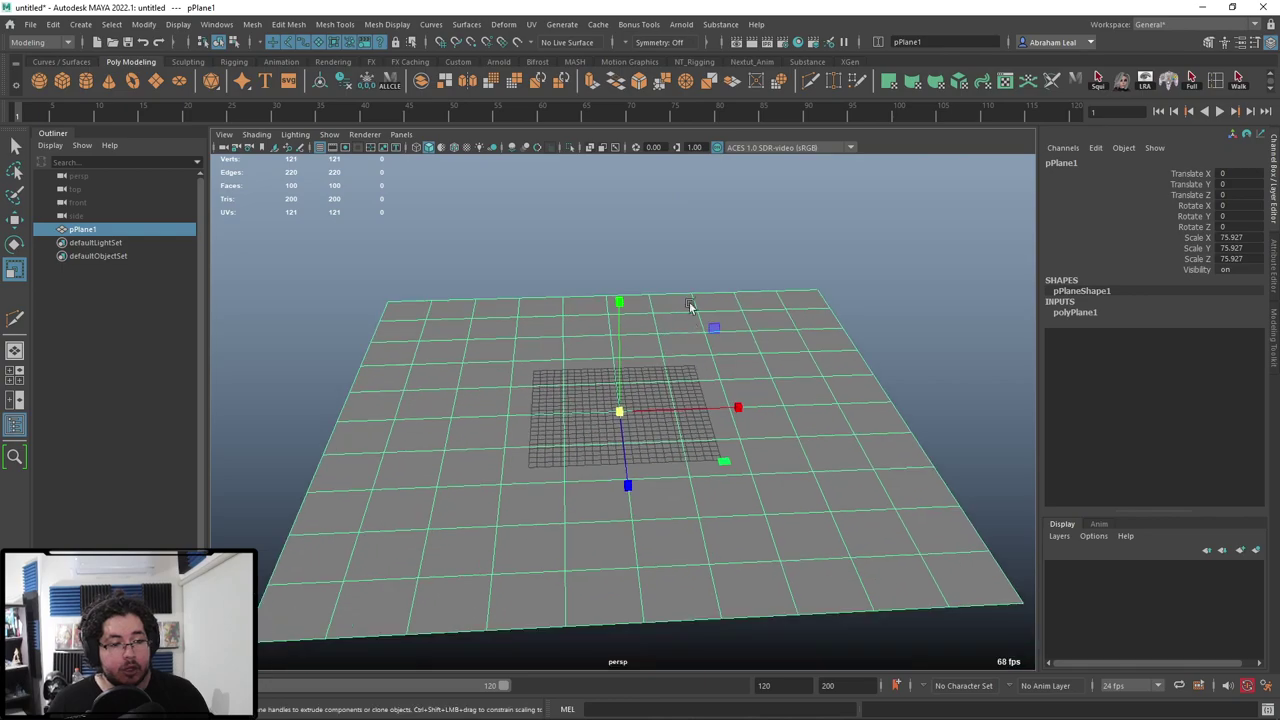
Delete a single interior edge near the centre of the plane, merging its two adjacent faces.
click(692, 260)
click(693, 421)
right_drag(696, 420, 638, 304)
click(679, 410)
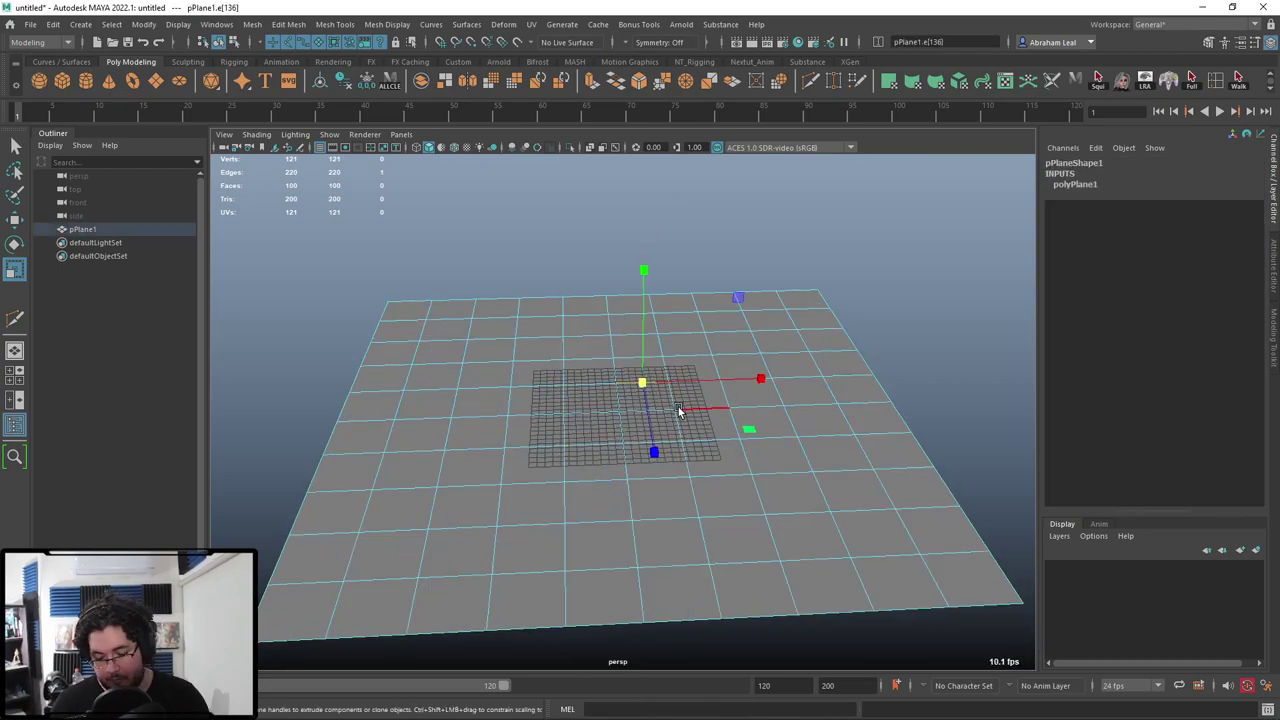
key(Delete)
Inspect the faces around the removed edge in face mode, then return to object mode and deselect the plane.
alt+drag(678, 409, 625, 462)
right_drag(655, 416, 716, 322)
right_drag(648, 390, 651, 398)
click(651, 382)
alt+drag(651, 382, 720, 405)
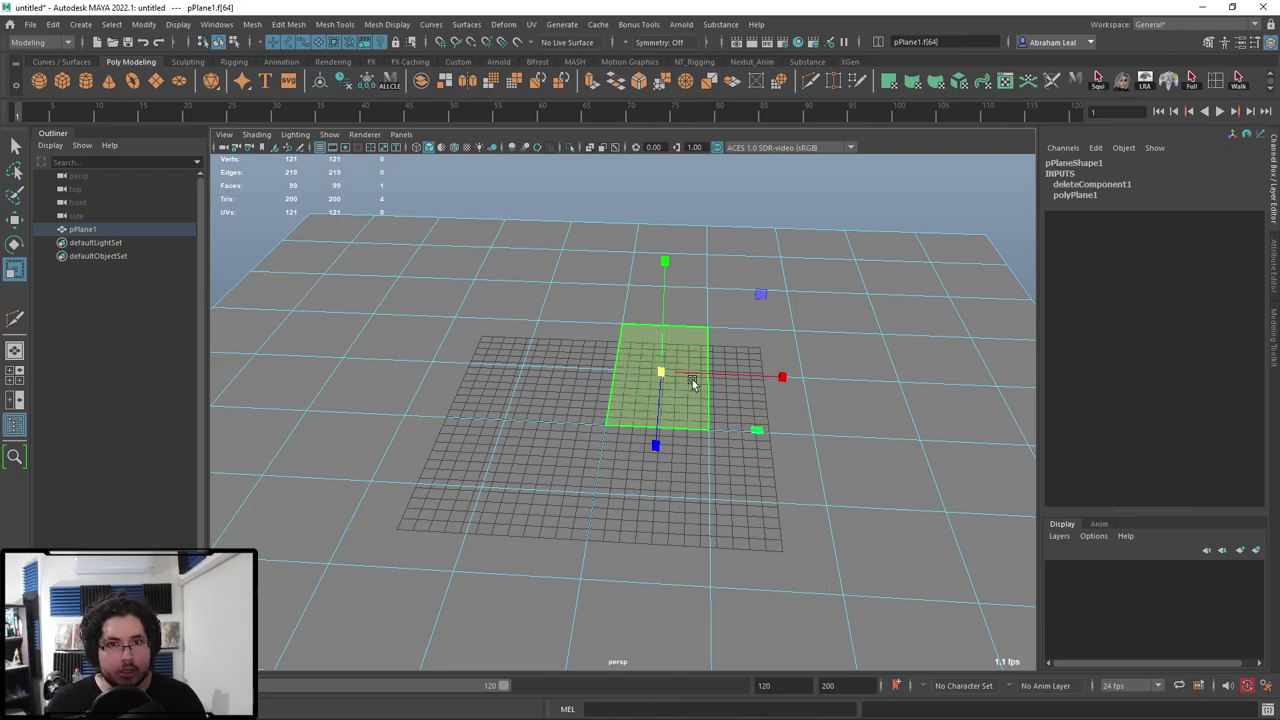
right_drag(723, 334, 789, 314)
click(819, 218)
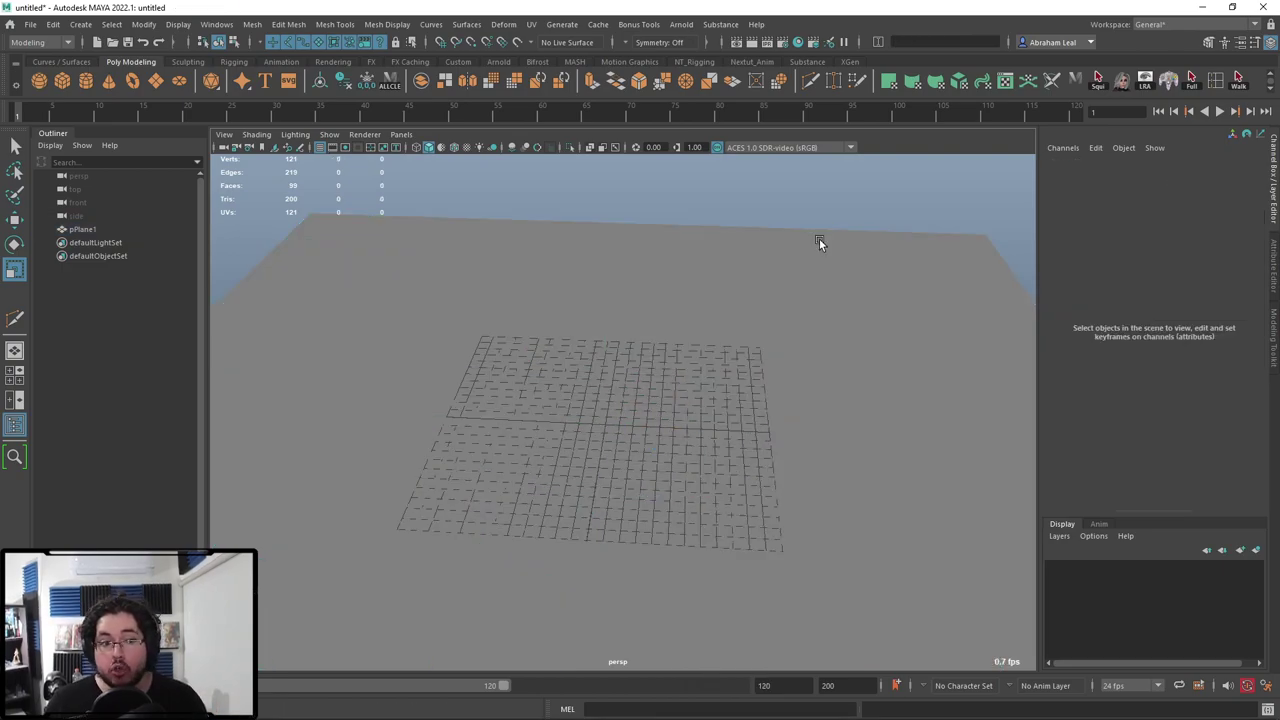
Delete another single edge in the front-left area of the plane and return to object mode.
scroll(790, 300, down, 5)
click(712, 440)
alt+middle_drag(605, 414, 658, 359)
right_drag(658, 362, 638, 306)
click(491, 400)
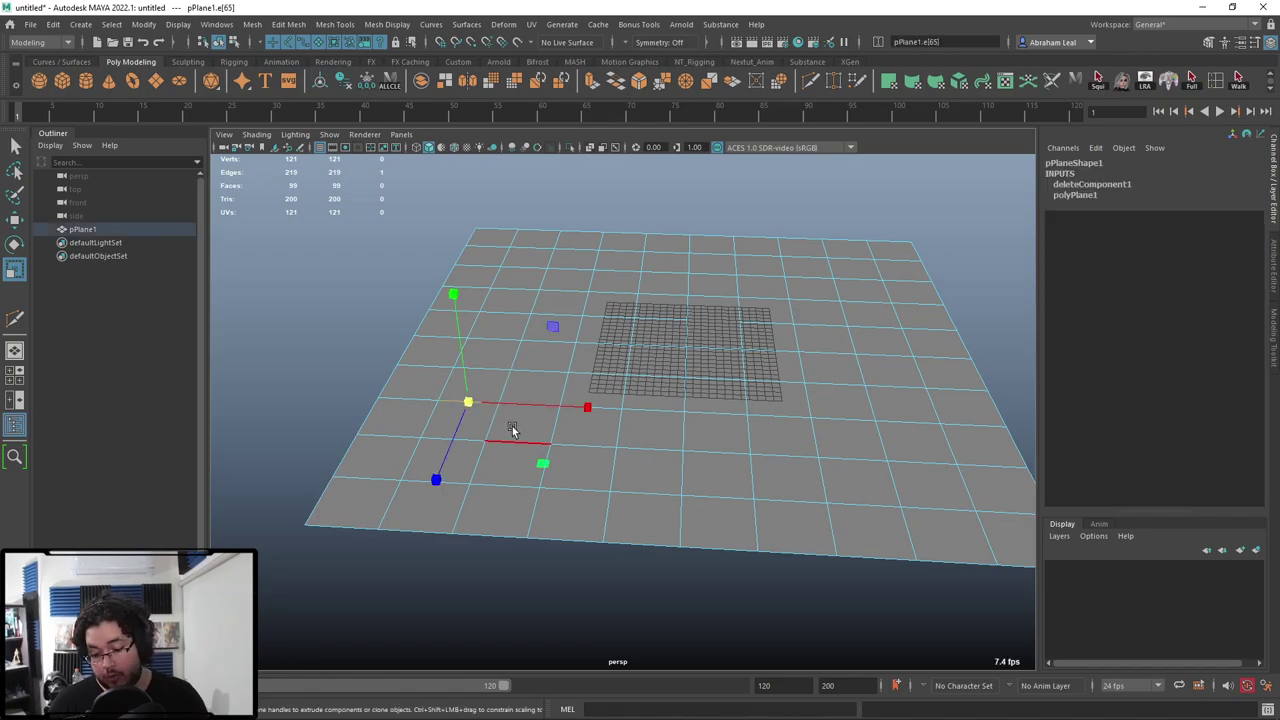
key(Delete)
right_drag(590, 350, 742, 273)
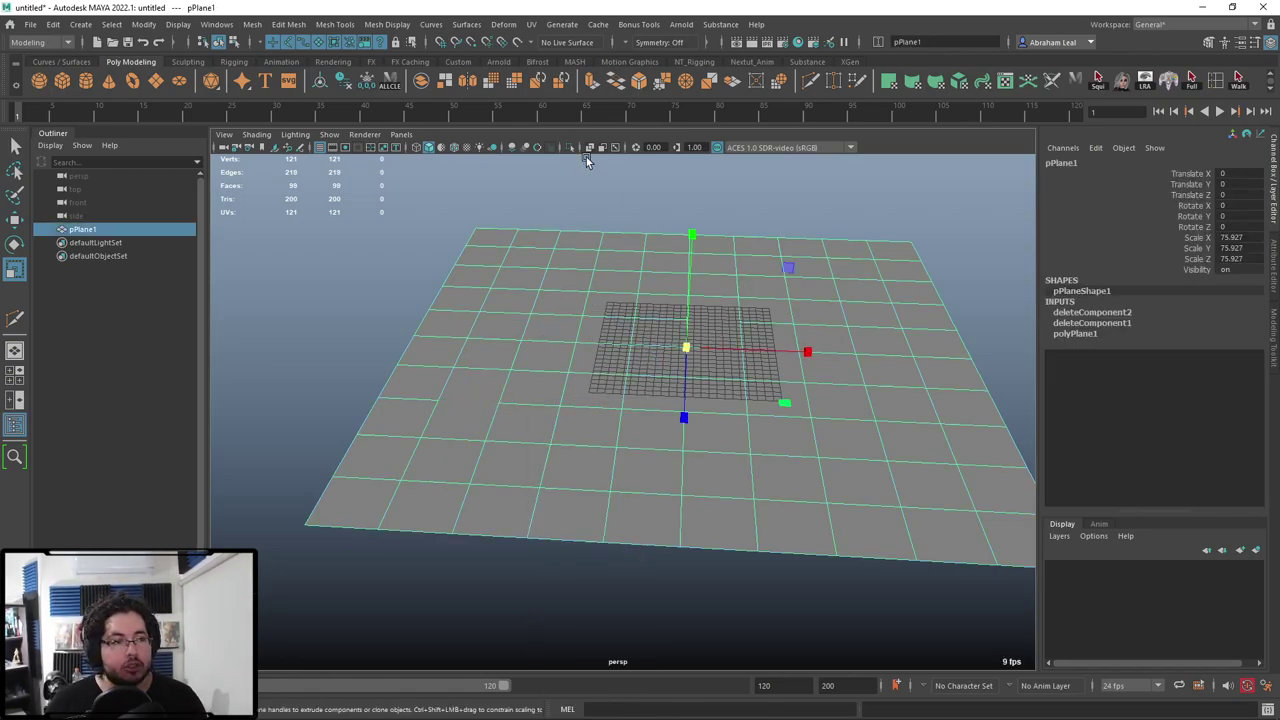
Examine the selected plane and its two merged faces from several angles and distances.
scroll(648, 263, down, 3)
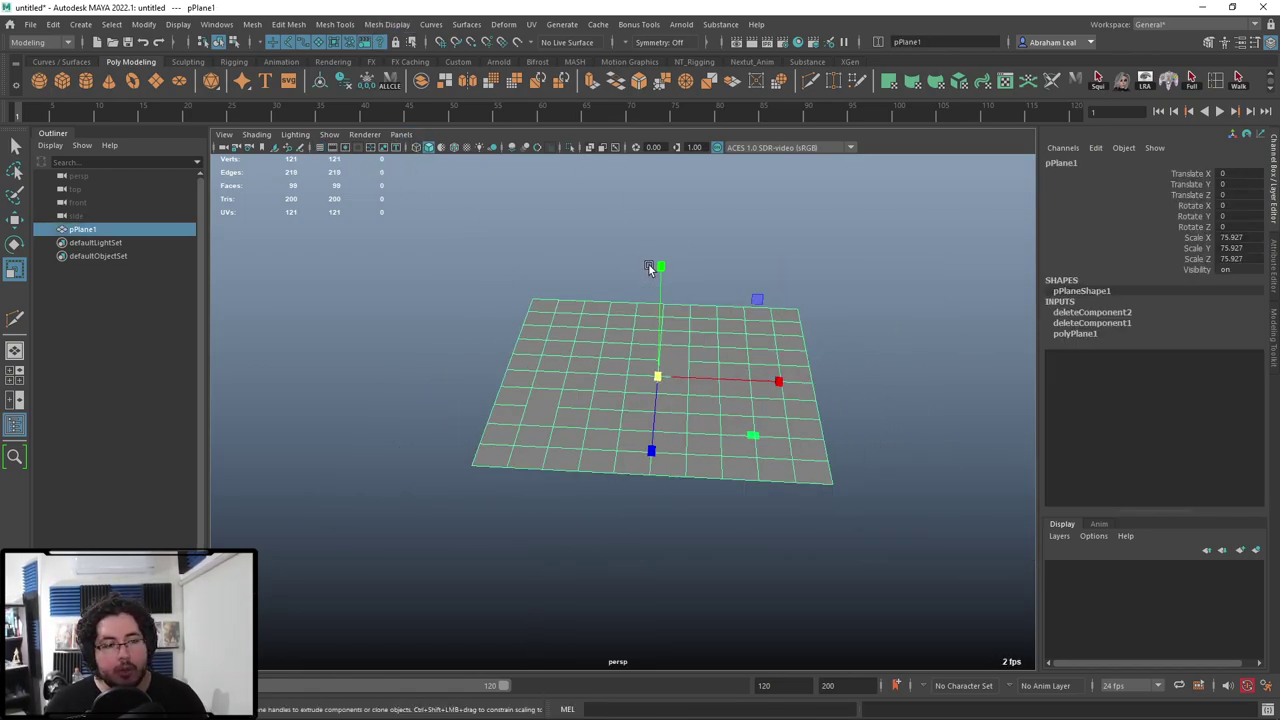
click(694, 265)
click(708, 322)
alt+drag(815, 372, 885, 368)
alt+right_drag(885, 368, 827, 150)
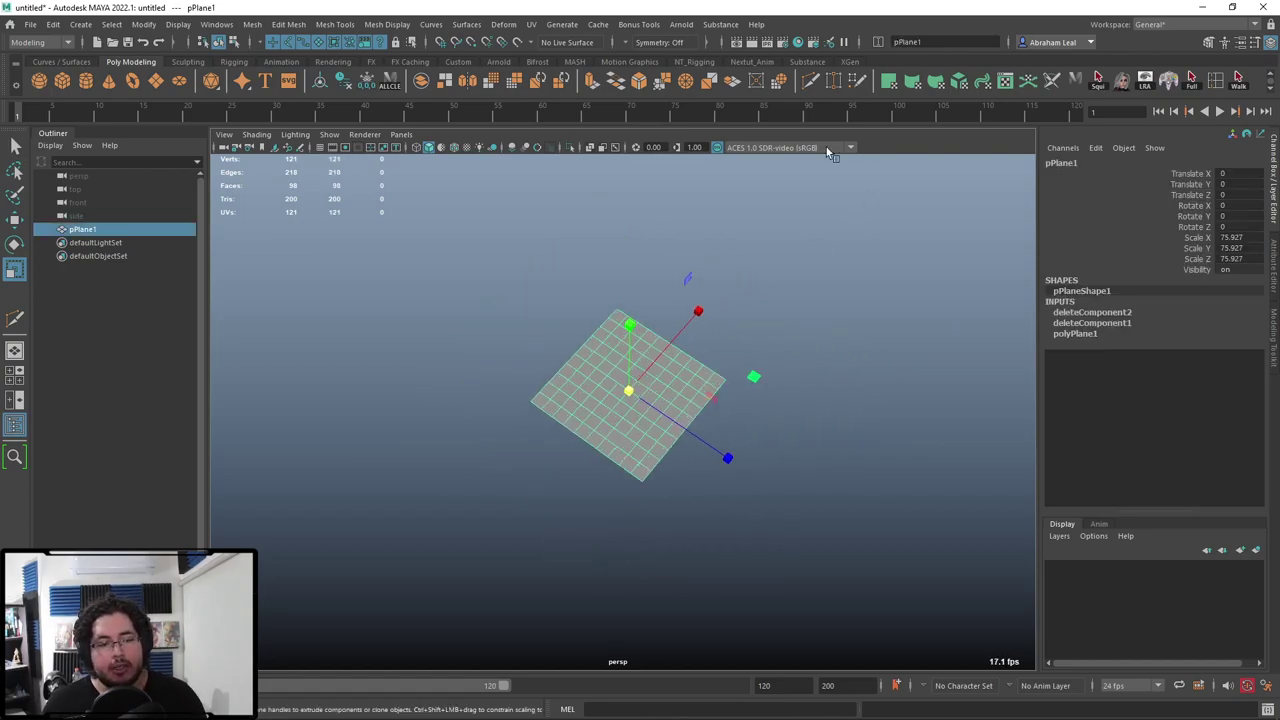
alt+drag(728, 345, 630, 300)
alt+right_drag(630, 300, 760, 369)
alt+drag(760, 369, 785, 390)
alt+right_drag(785, 390, 726, 386)
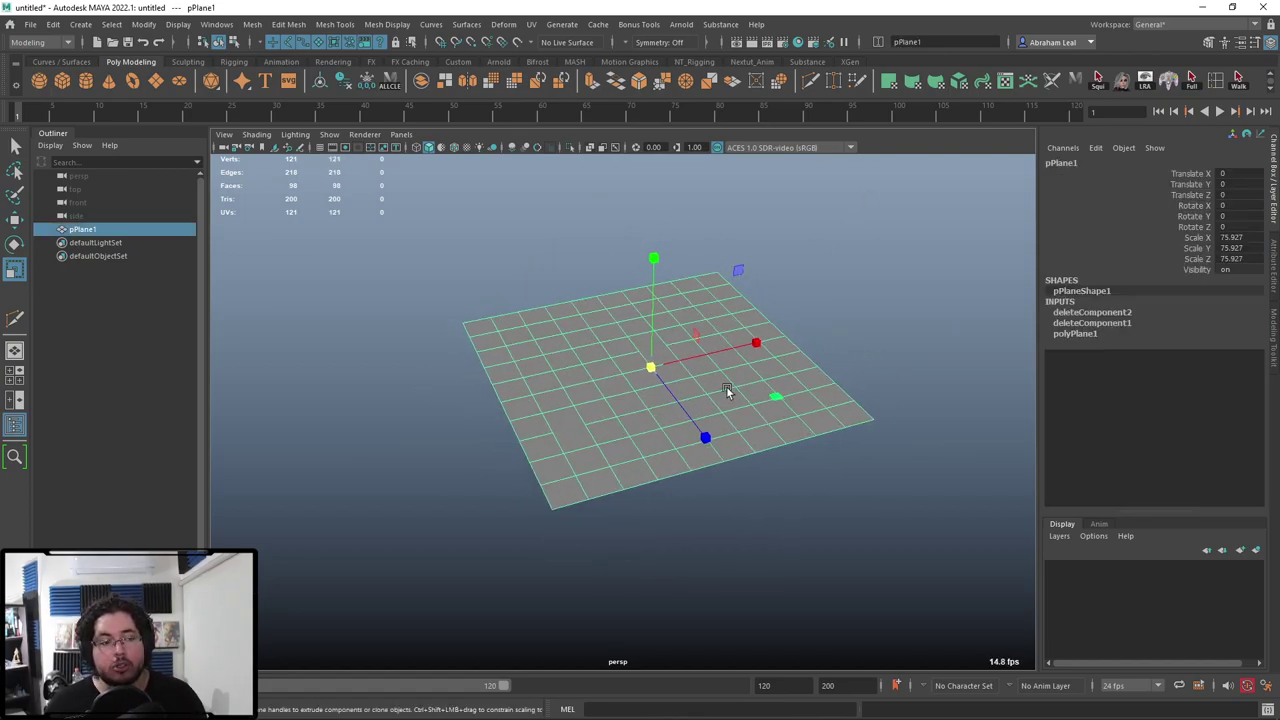
Use Cleanup with Select matching polygons and Faces with more than 4 sides to find the plane's n-gons.
click(252, 24)
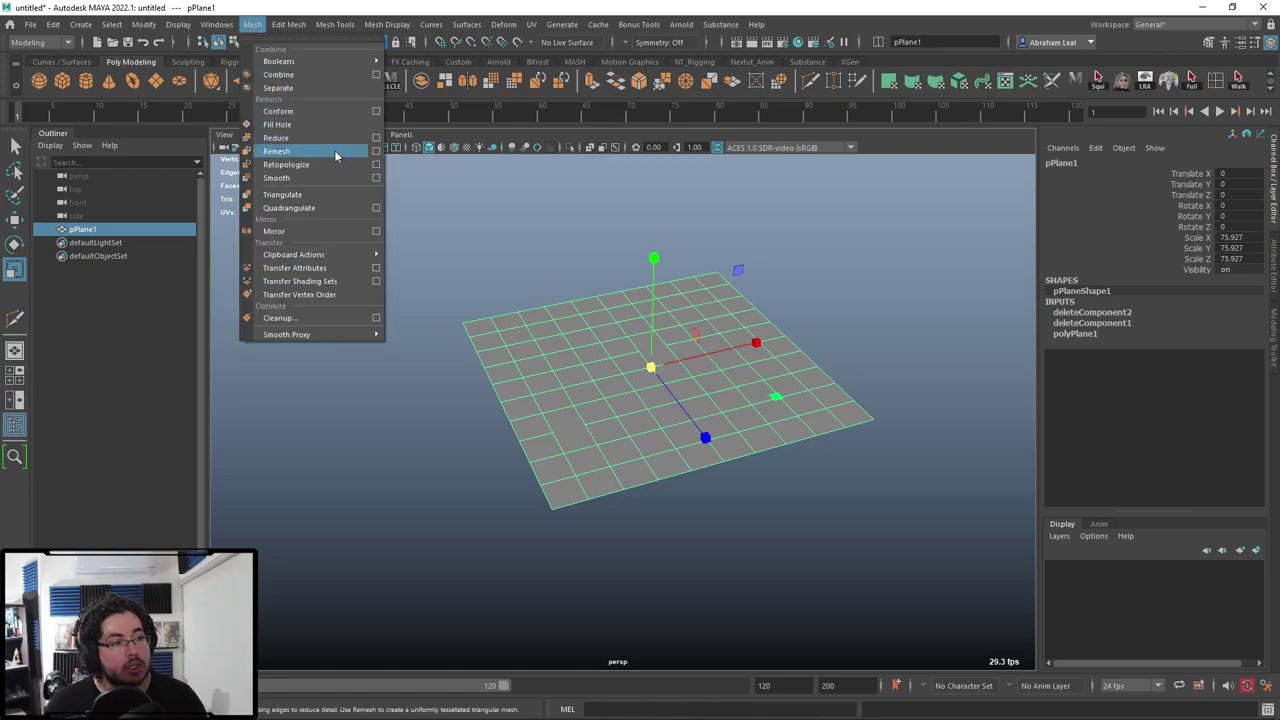
click(374, 318)
drag(260, 122, 321, 105)
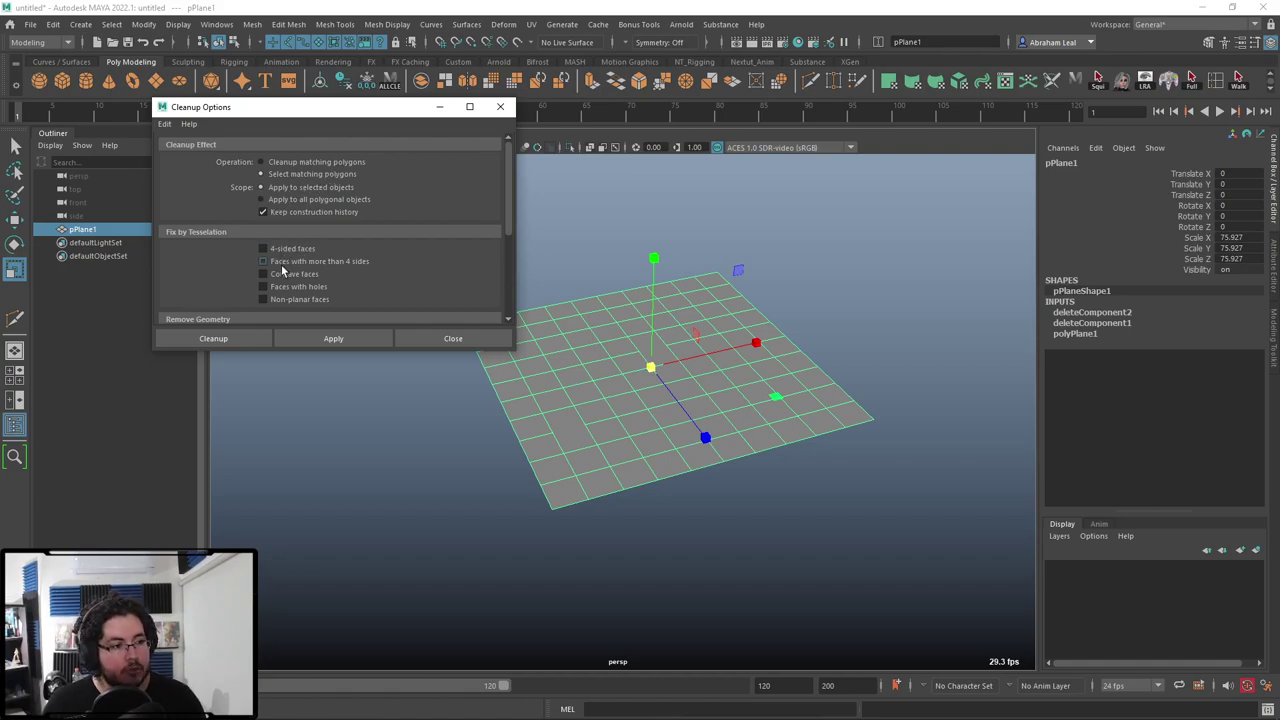
click(335, 341)
alt+drag(811, 360, 782, 335)
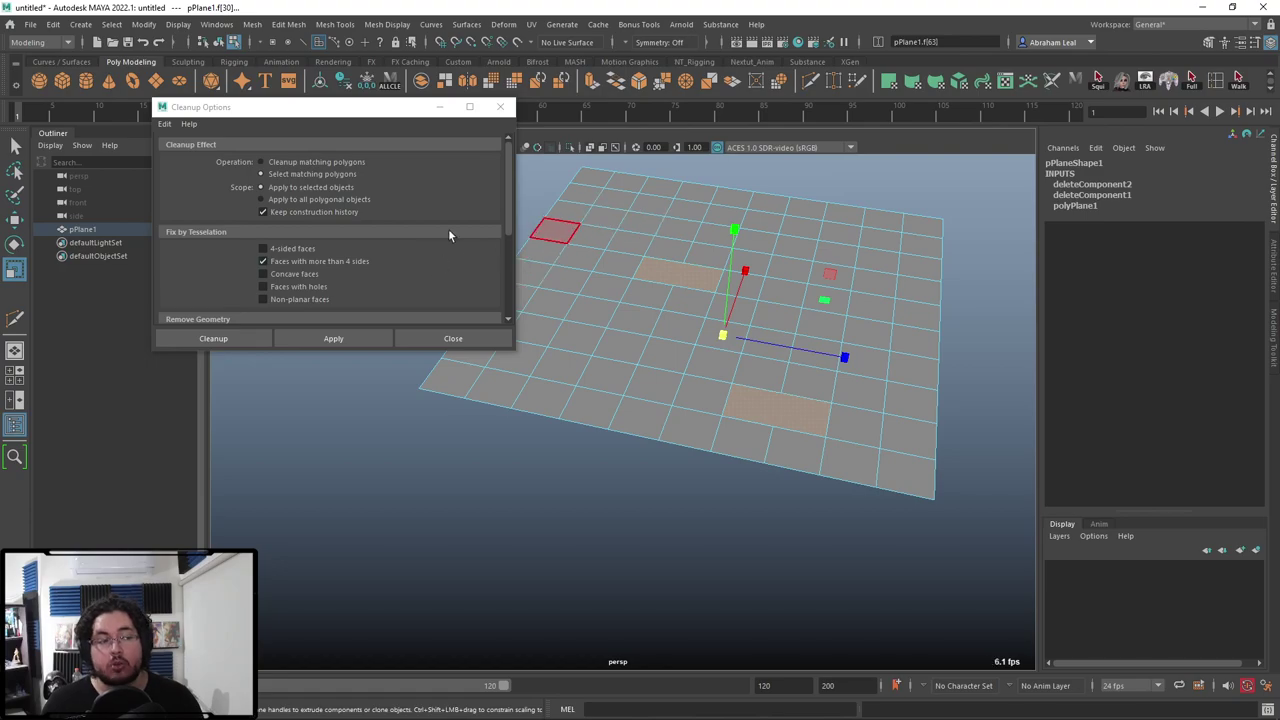
Run Cleanup on the plane with Cleanup matching polygons for faces with more than 4 sides, then return to object mode.
click(262, 162)
alt+drag(582, 225, 824, 157)
key(F8)
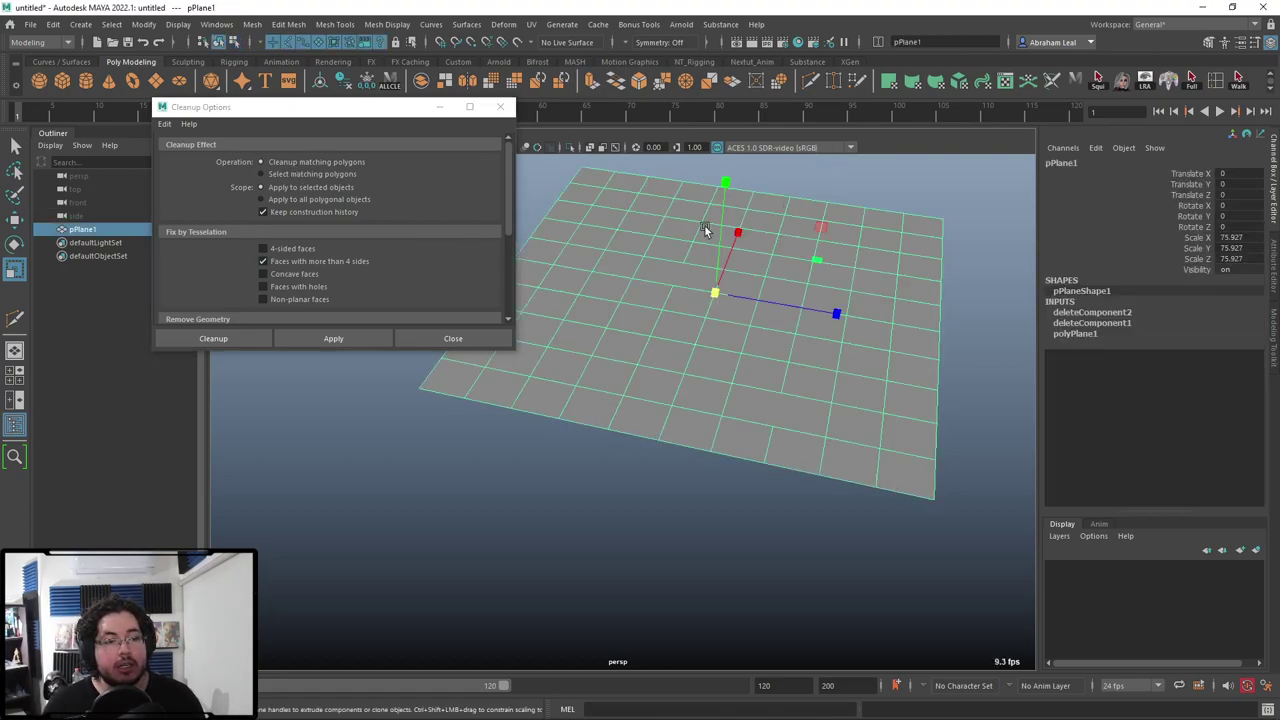
click(359, 343)
alt+drag(688, 363, 734, 321)
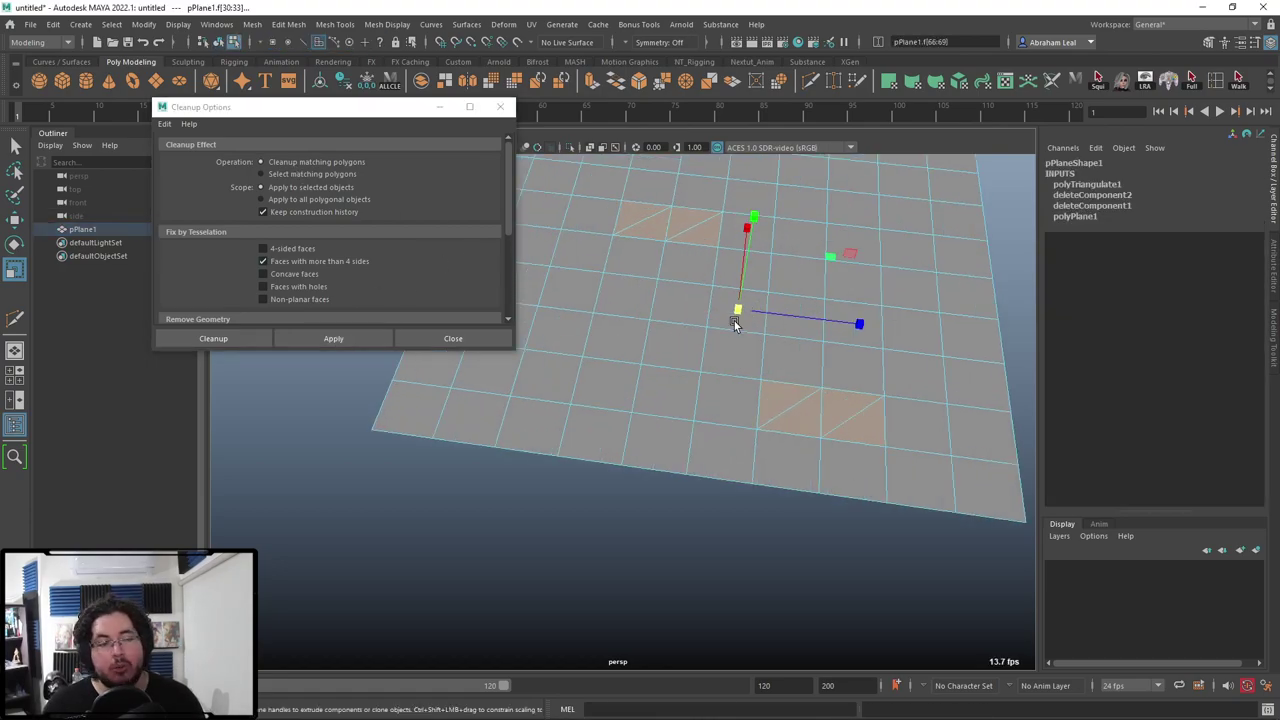
alt+drag(713, 256, 634, 257)
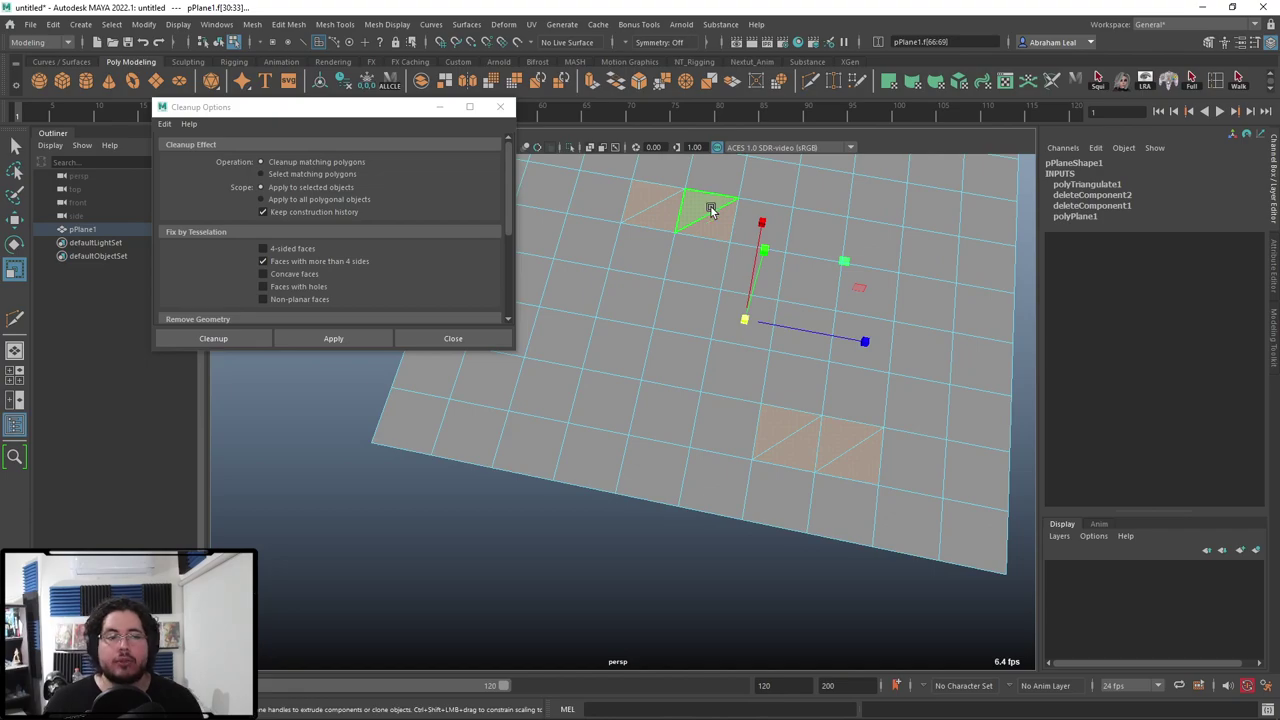
right_drag(711, 208, 781, 203)
scroll(782, 205, down, 5)
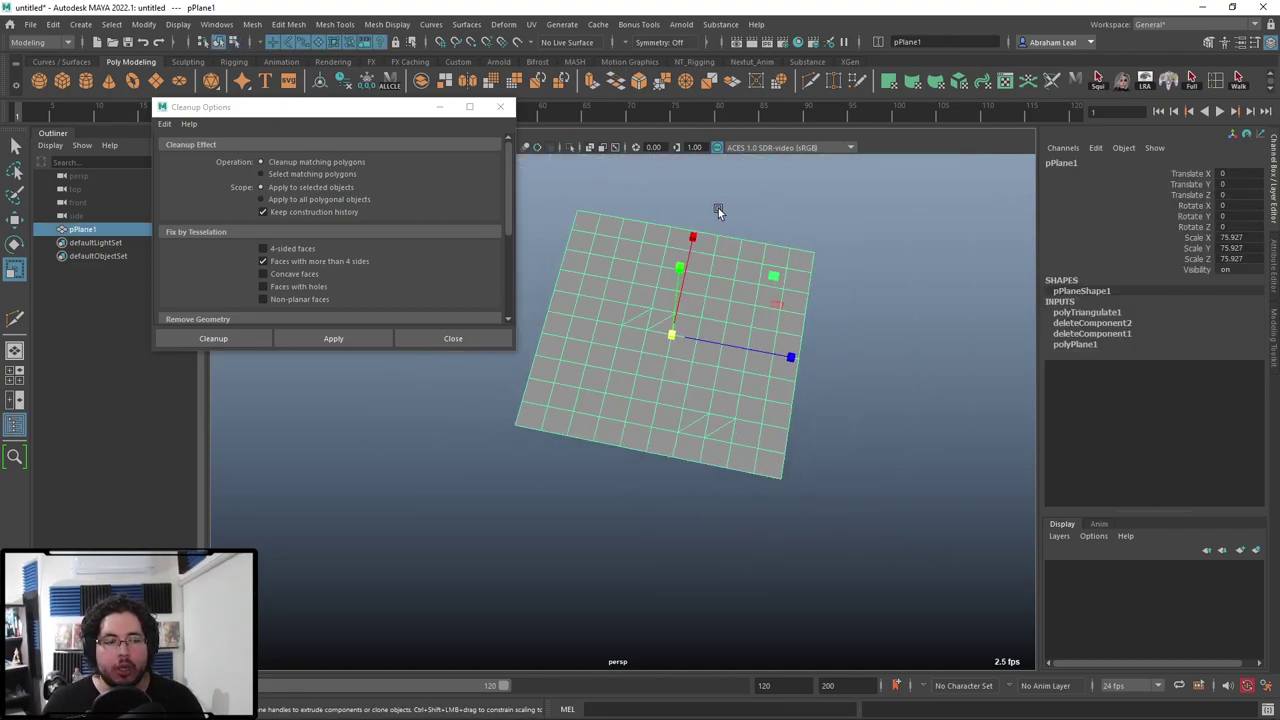
scroll(717, 209, up, 3)
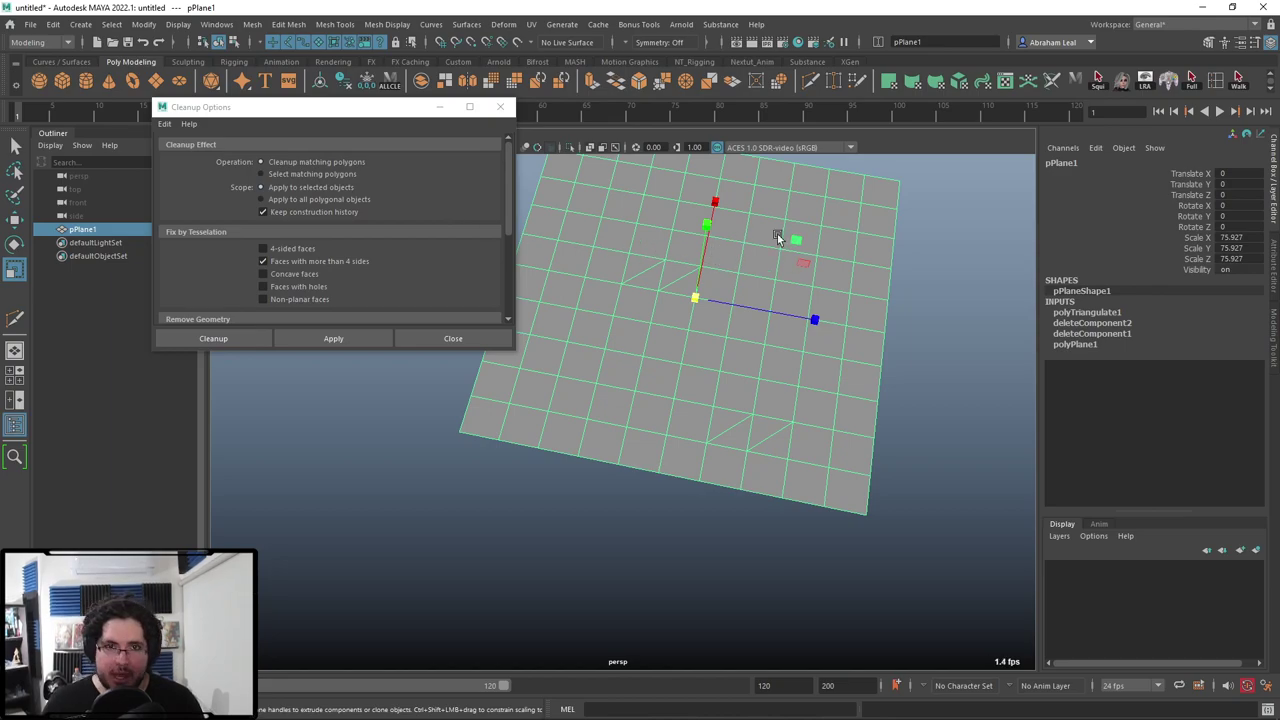
Delete the cleaned-up plane and create a new polygon plane scaled uniformly to about 91.3.
key(Delete)
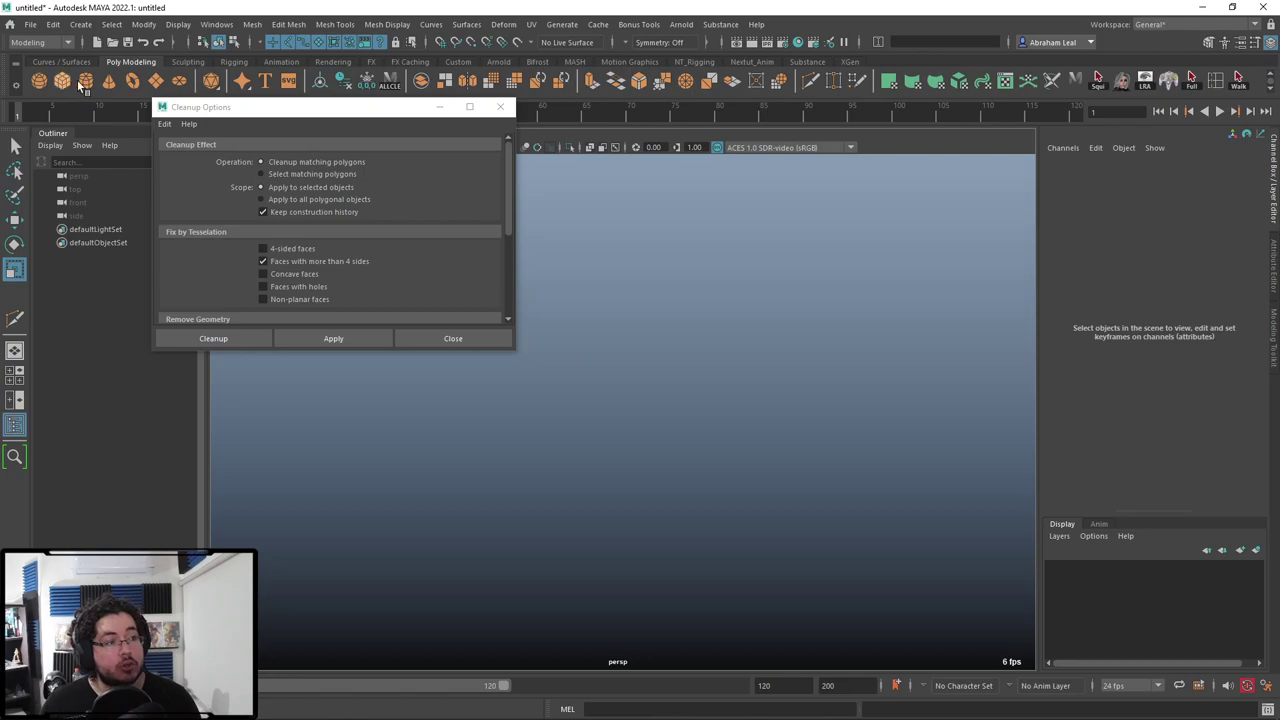
click(156, 81)
drag(695, 298, 874, 347)
alt+middle_drag(695, 326, 740, 356)
scroll(740, 356, up, 2)
alt+drag(740, 355, 711, 331)
Move two interior edge loops of the plane close to their outer neighbours, leaving a wide middle band, and return to object mode.
right_drag(711, 331, 697, 263)
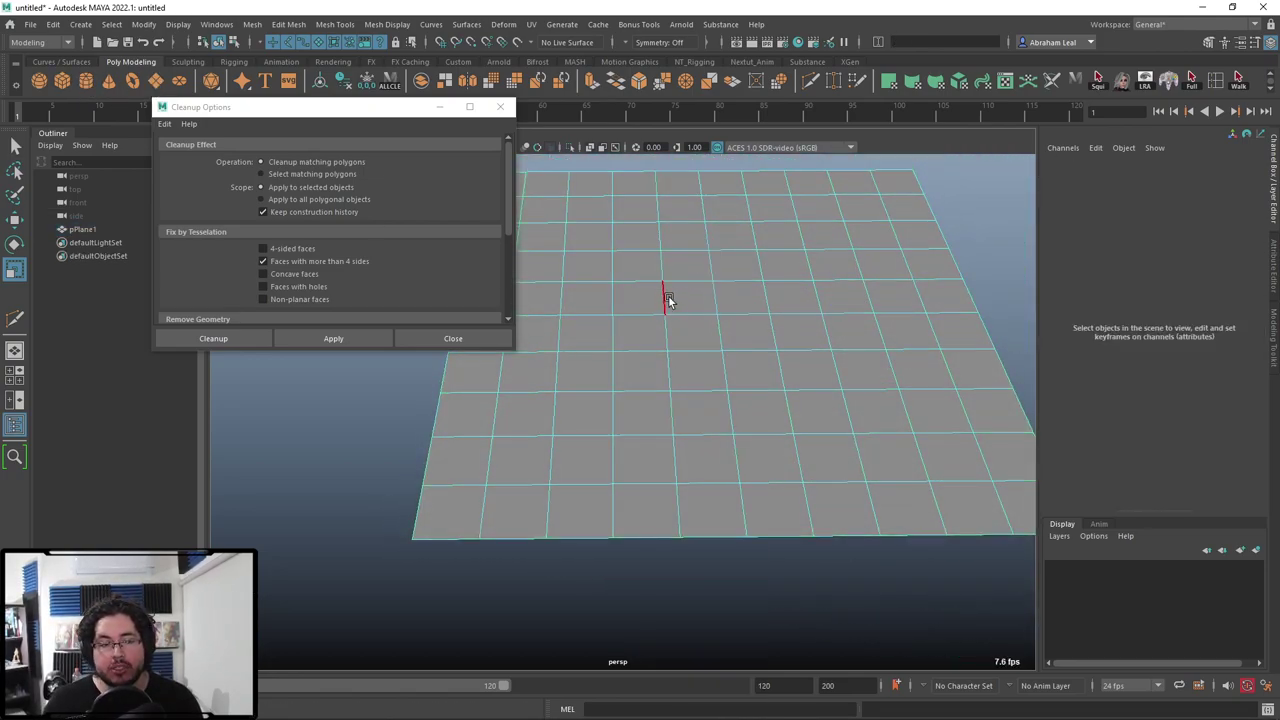
double_click(667, 300)
key(w)
alt+drag(730, 319, 879, 333)
double_click(740, 302)
alt+middle_drag(879, 333, 840, 331)
alt+right_drag(840, 331, 893, 167)
click(893, 167)
click(787, 310)
alt+drag(787, 310, 775, 525)
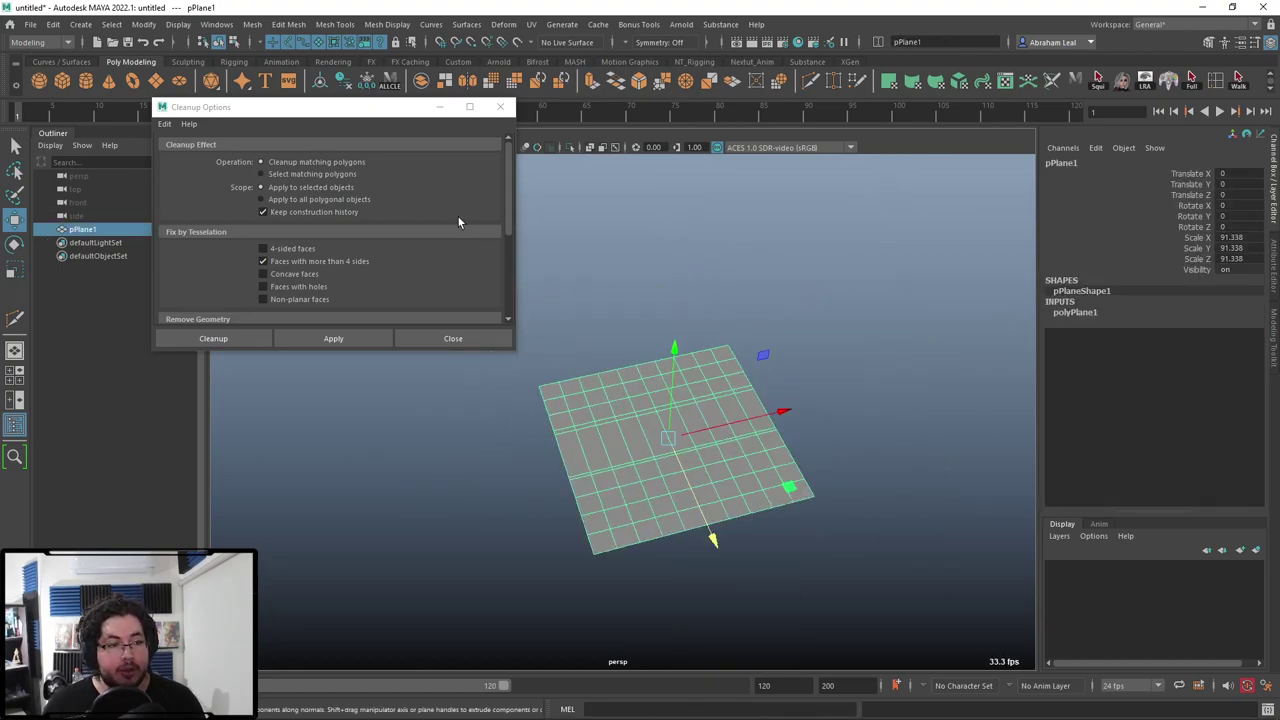
Create a second evenly divided plane, scale it uniformly to about 93, and move it beside the first at Translate X 99.61.
click(154, 82)
key(r)
drag(667, 438, 957, 367)
key(w)
mouse_move(765, 410)
alt+mouse_down()
mouse_move(803, 385)
mouse_move(842, 385)
alt+mouse_up()
key(4)
key(6)
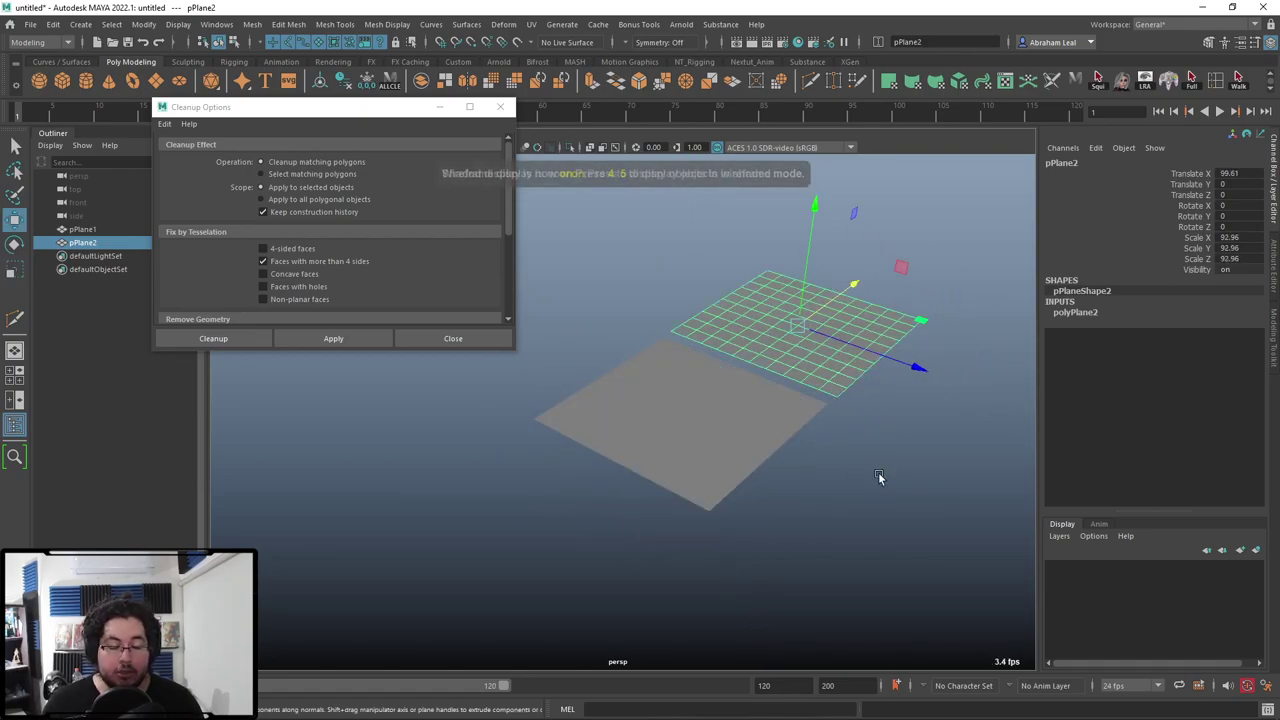
alt+drag(789, 429, 797, 427)
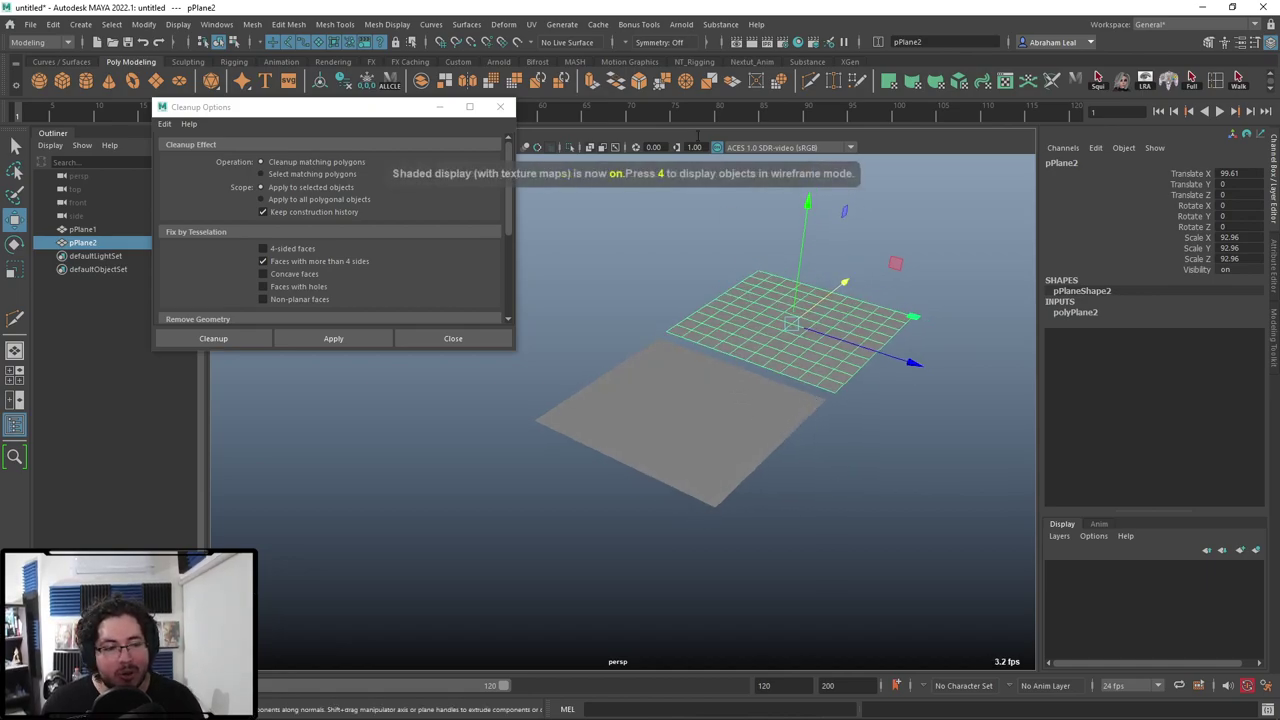
Add a nonlinear Bend deformer to the second plane and set its Curvature to about 146.7.
click(505, 23)
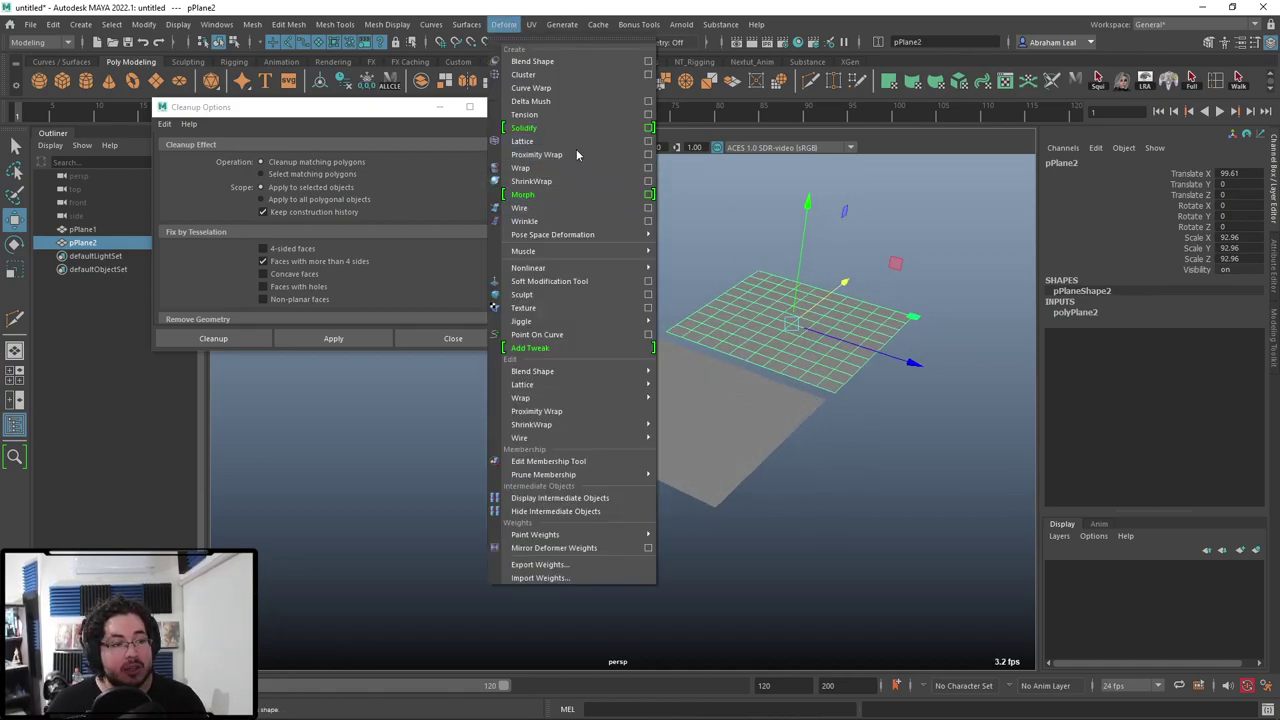
click(700, 267)
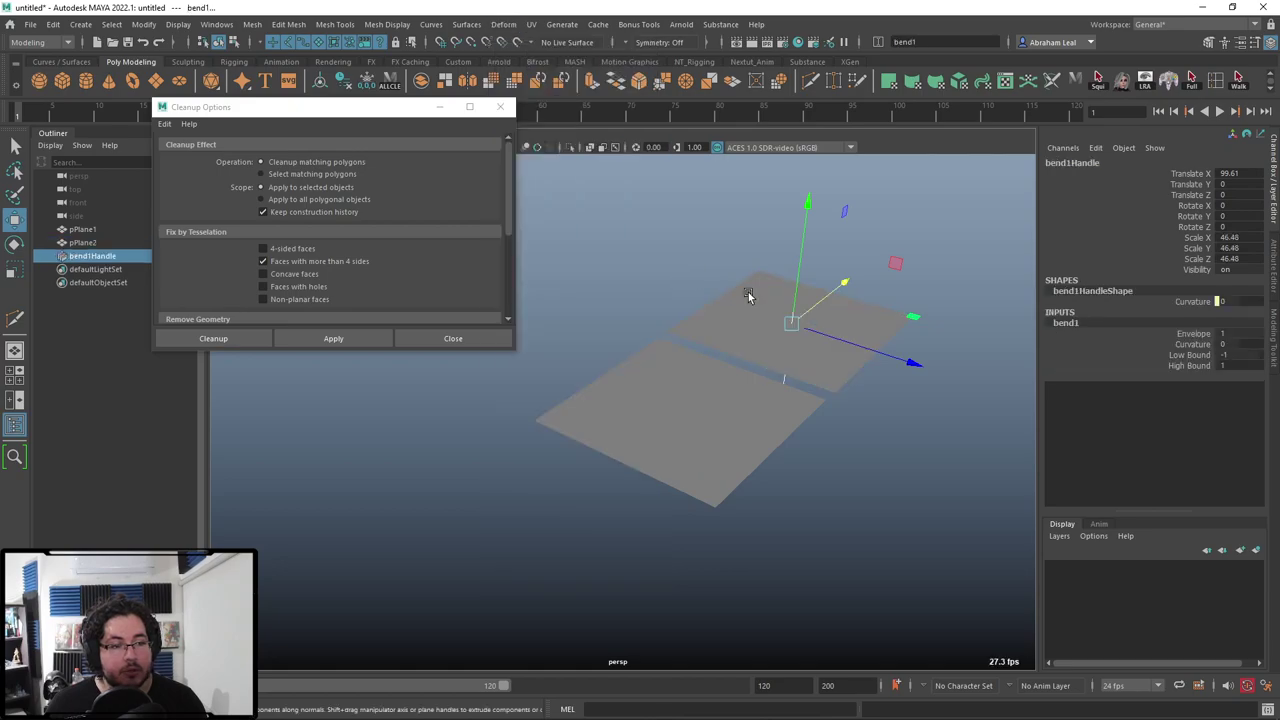
click(1144, 345)
middle_drag(800, 371, 874, 372)
Rotate the second plane's bend handle freely so the plane curls diagonally.
key(e)
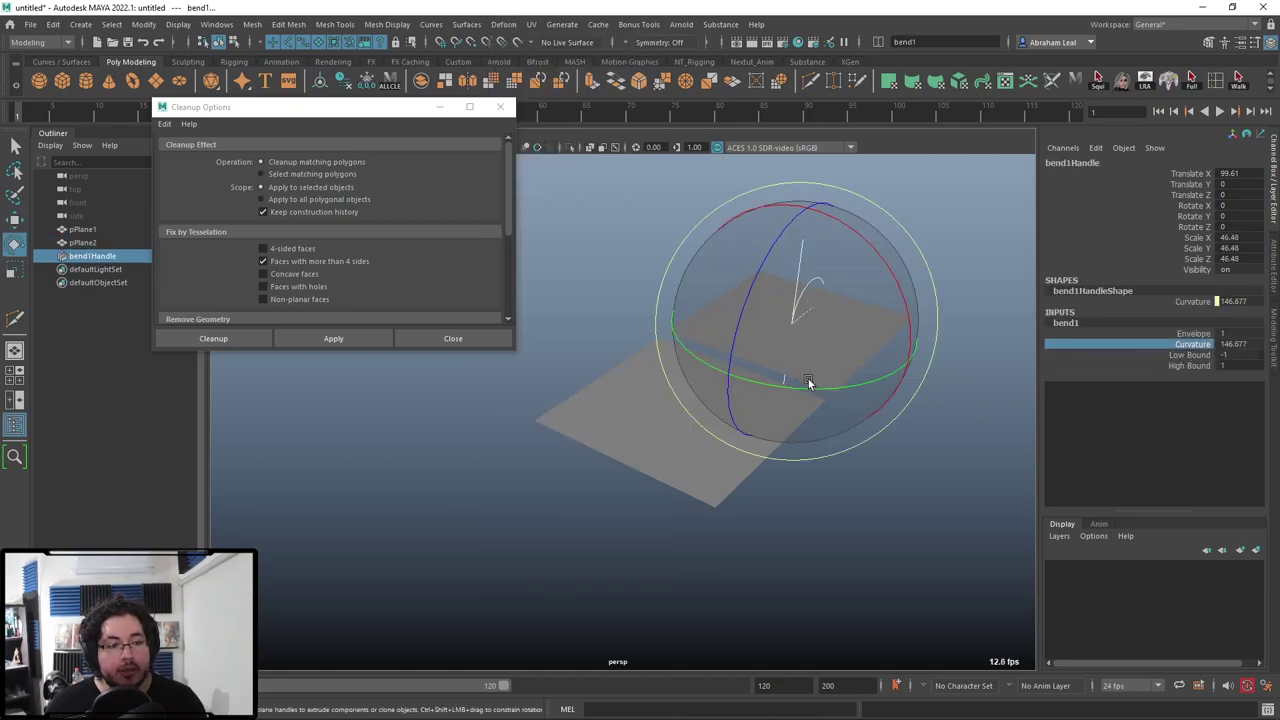
drag(809, 383, 738, 374)
drag(809, 219, 699, 427)
Add a nonlinear Bend deformer to the unevenly divided first plane and set its Curvature to about 106.6.
click(699, 427)
click(503, 24)
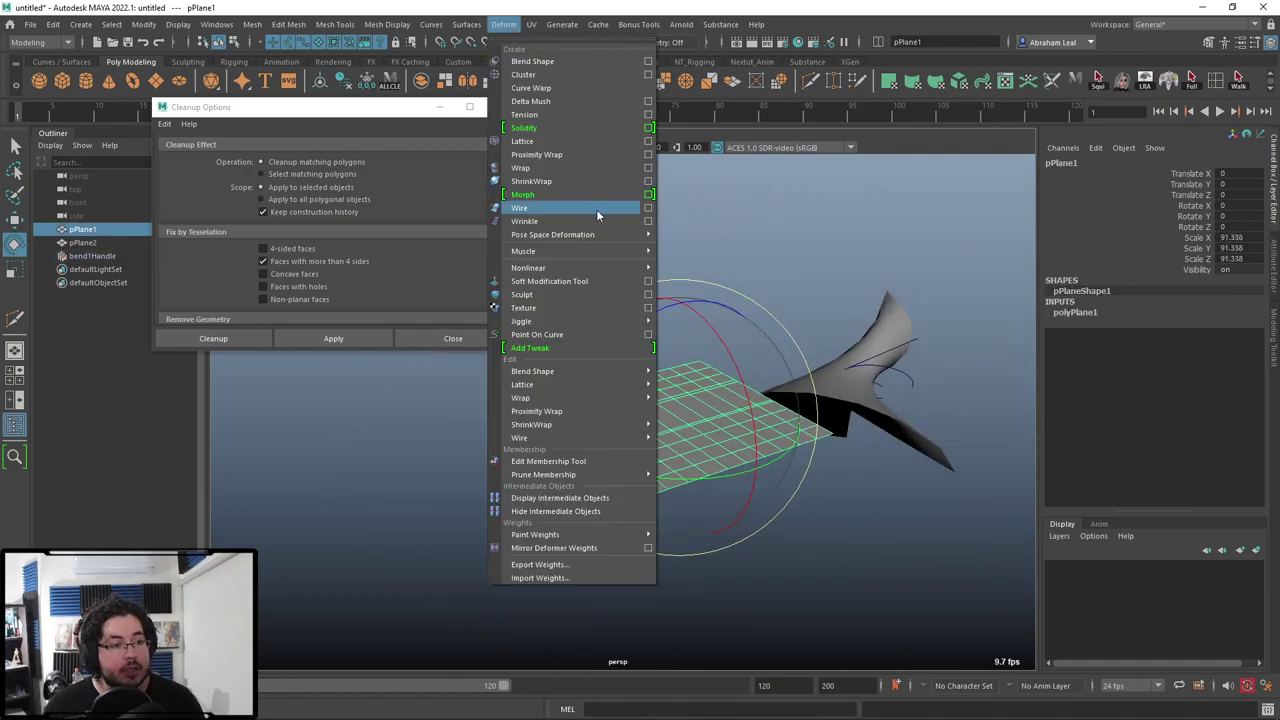
mouse_move(587, 256)
click(695, 265)
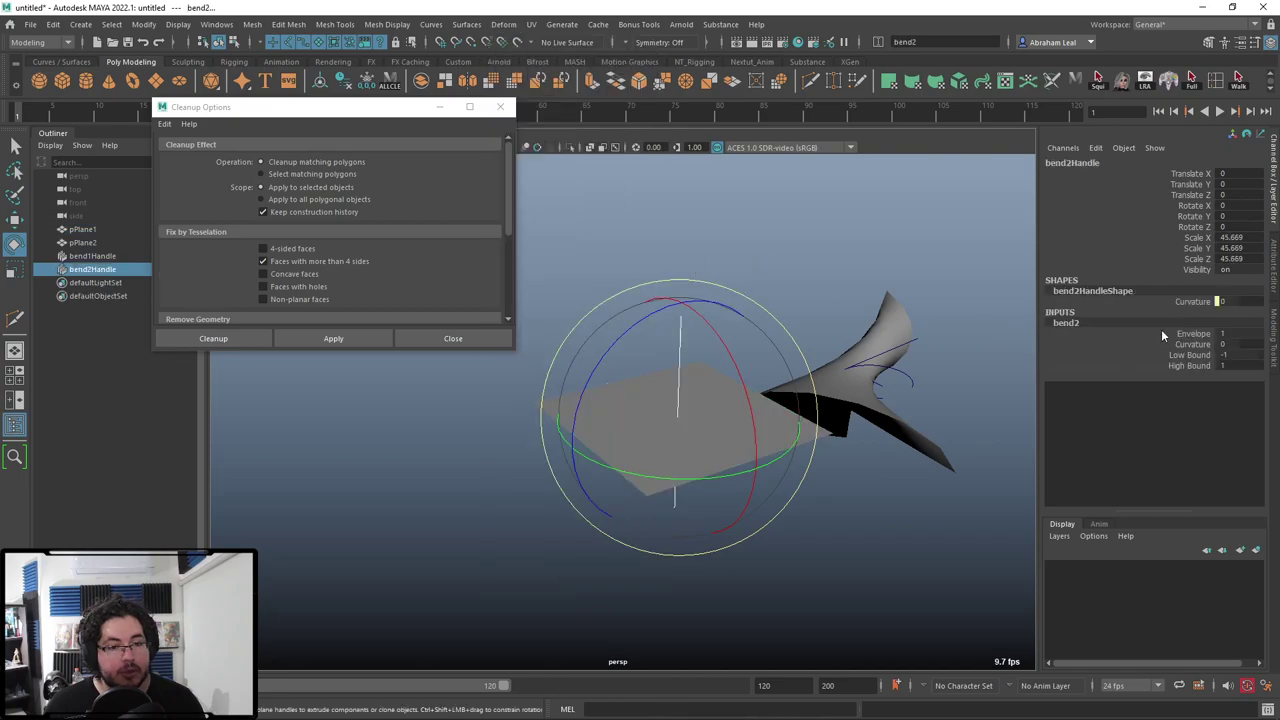
click(1192, 344)
middle_drag(749, 343, 808, 334)
Rotate the first plane's bend handle to about 43.6, -42.5 and -80.2 degrees in X, Y and Z.
key(e)
drag(712, 437, 768, 480)
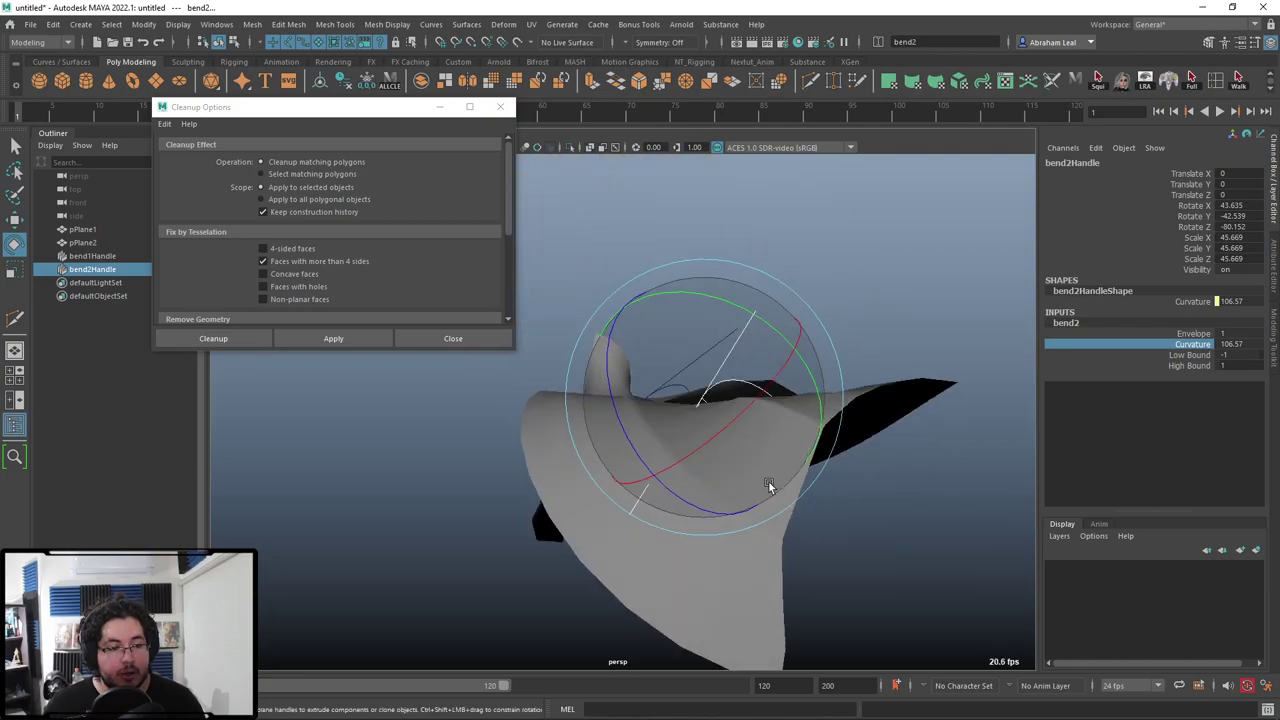
key(q)
Select the bent first plane and examine how its unevenly spaced edge loops deform compared with the second plane.
click(730, 410)
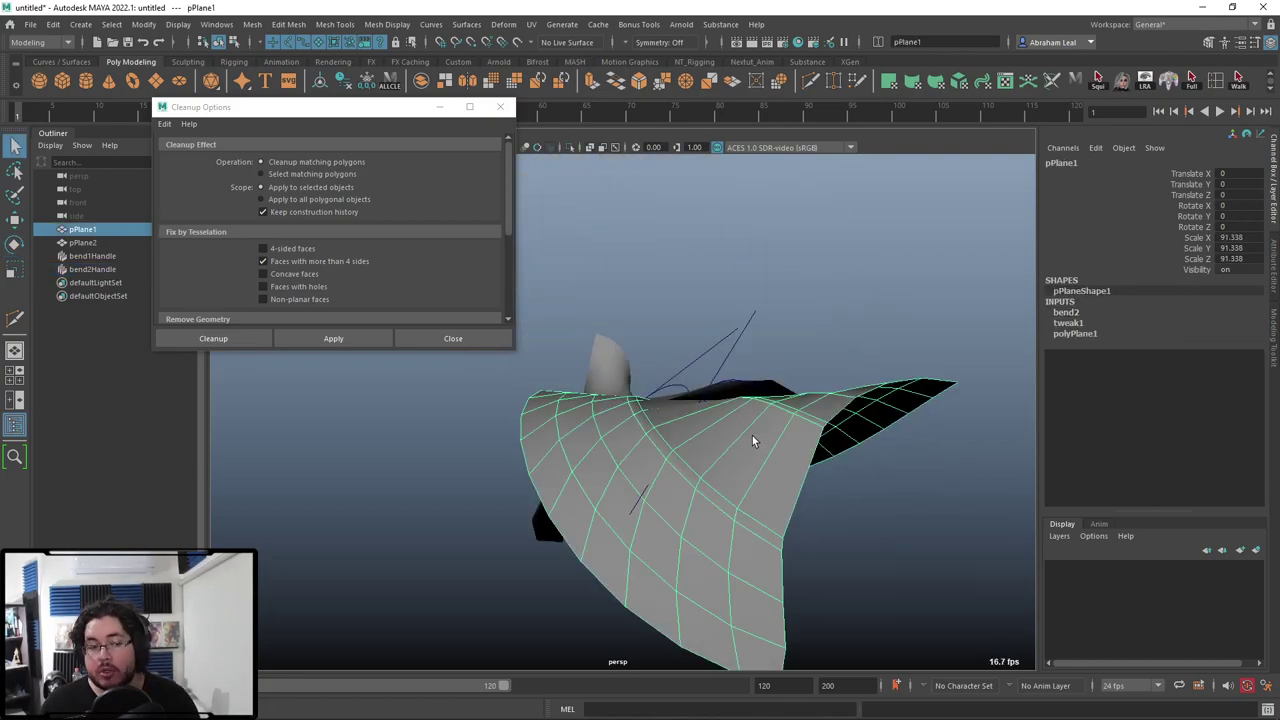
alt+drag(753, 437, 685, 434)
alt+drag(790, 384, 776, 422)
scroll(775, 421, down, 3)
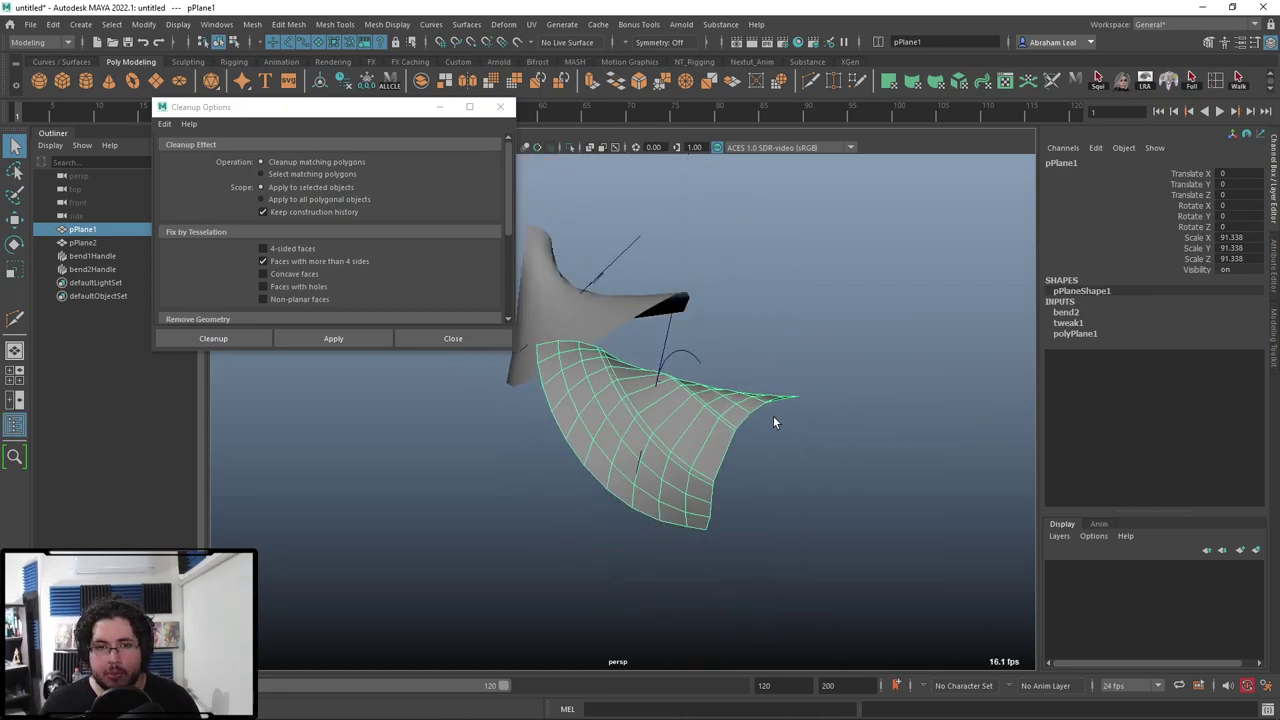
Delete both bent planes together with their bend handles.
click(772, 422)
drag(726, 273, 557, 480)
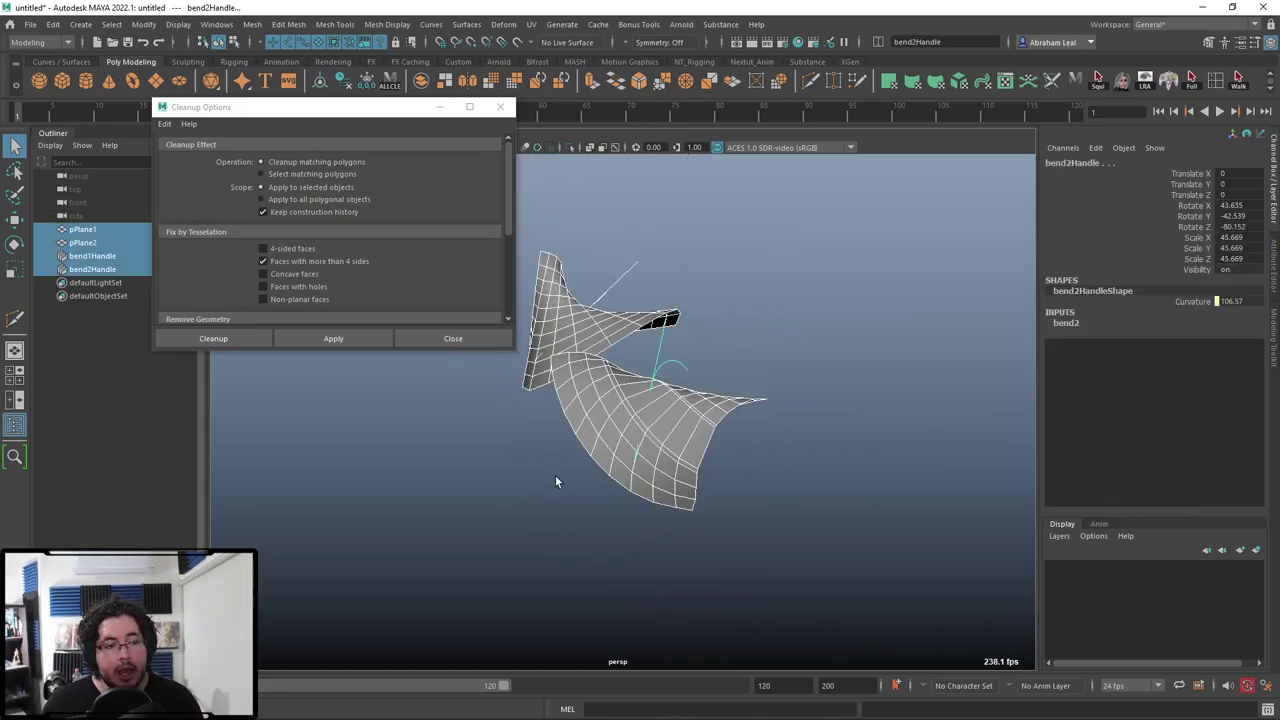
key(Delete)
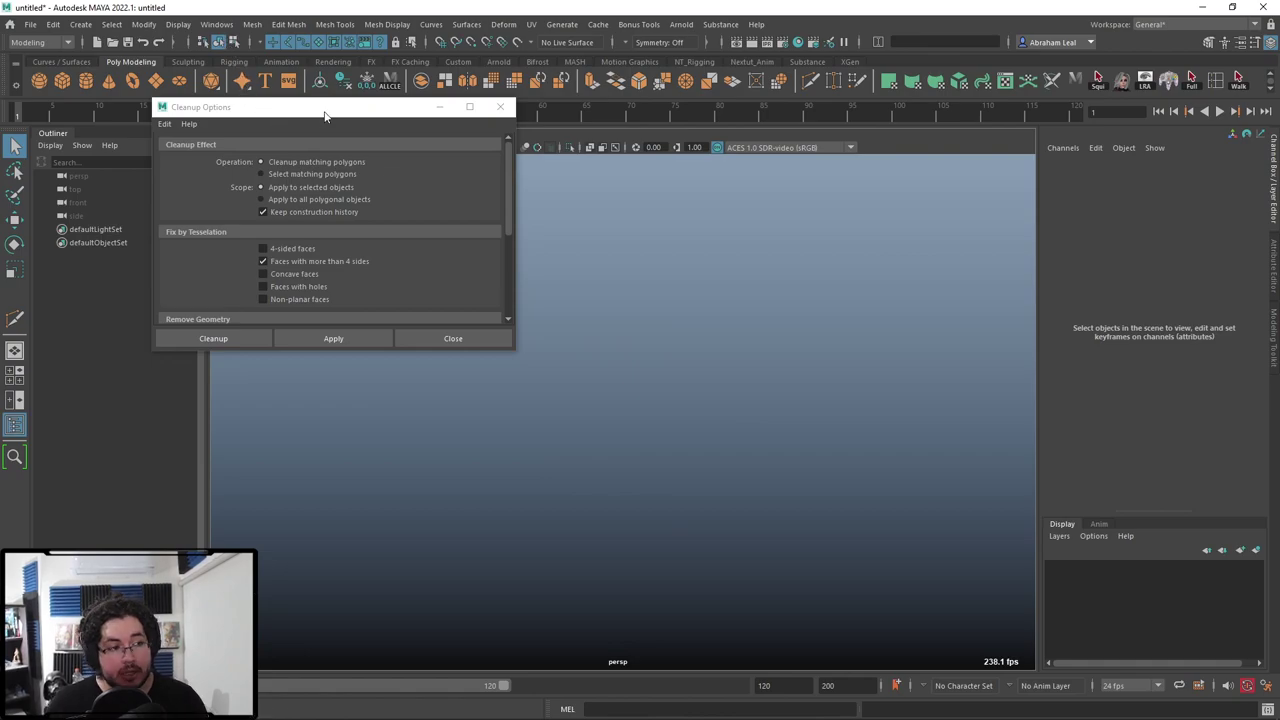
Create a polygon sphere and scale it uniformly to about 45.9.
click(41, 75)
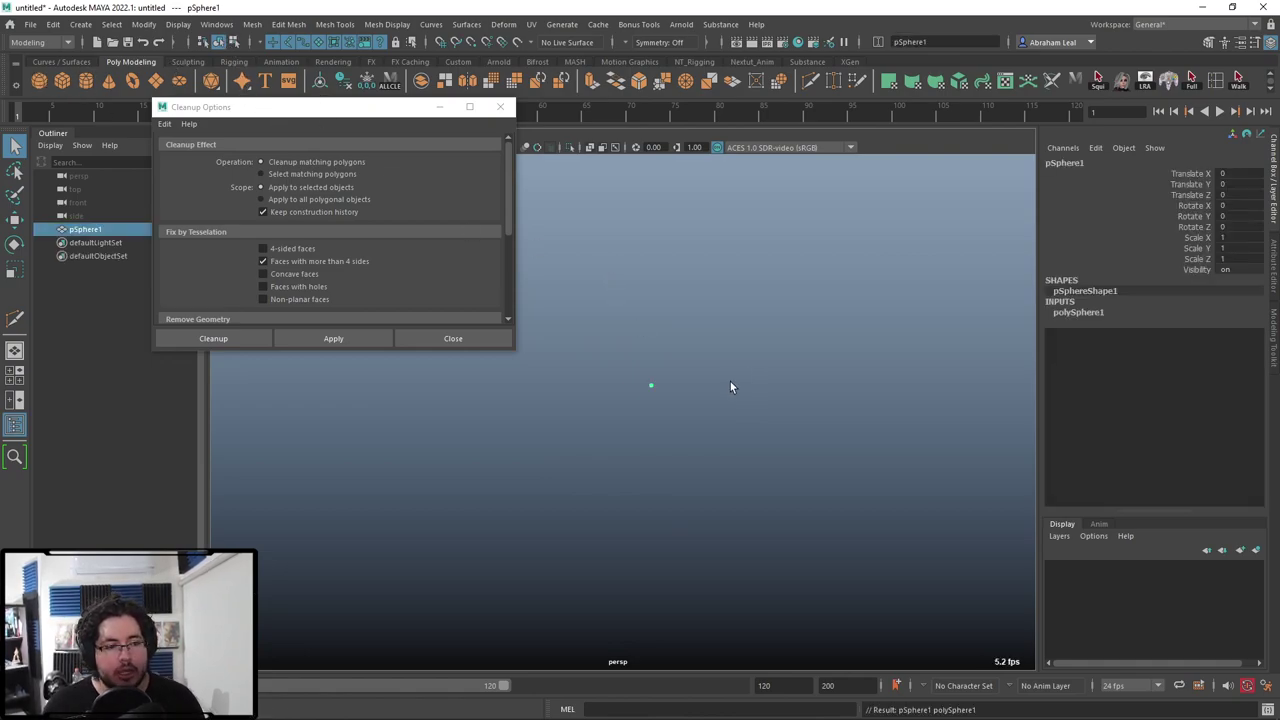
key(r)
drag(698, 368, 869, 224)
click(869, 224)
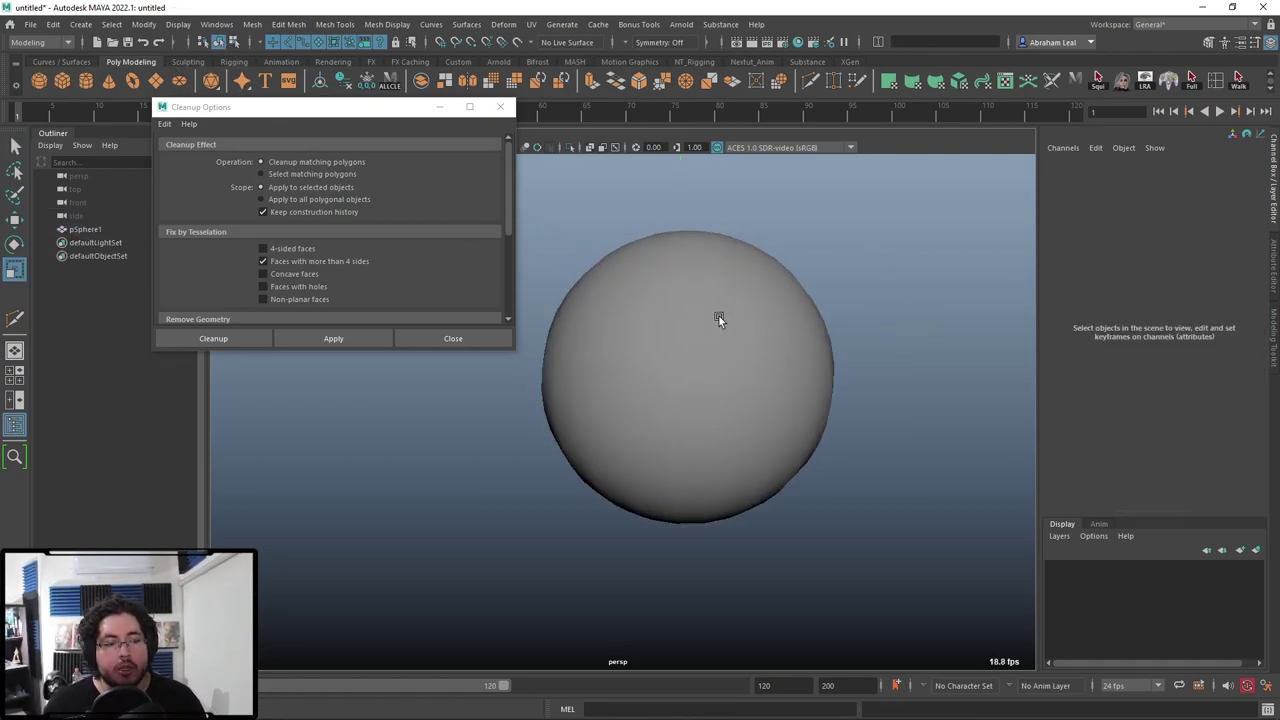
Set the sphere's Subdivisions Axis and Subdivisions Height to 100.
click(719, 316)
click(1085, 313)
drag(1200, 339, 1200, 345)
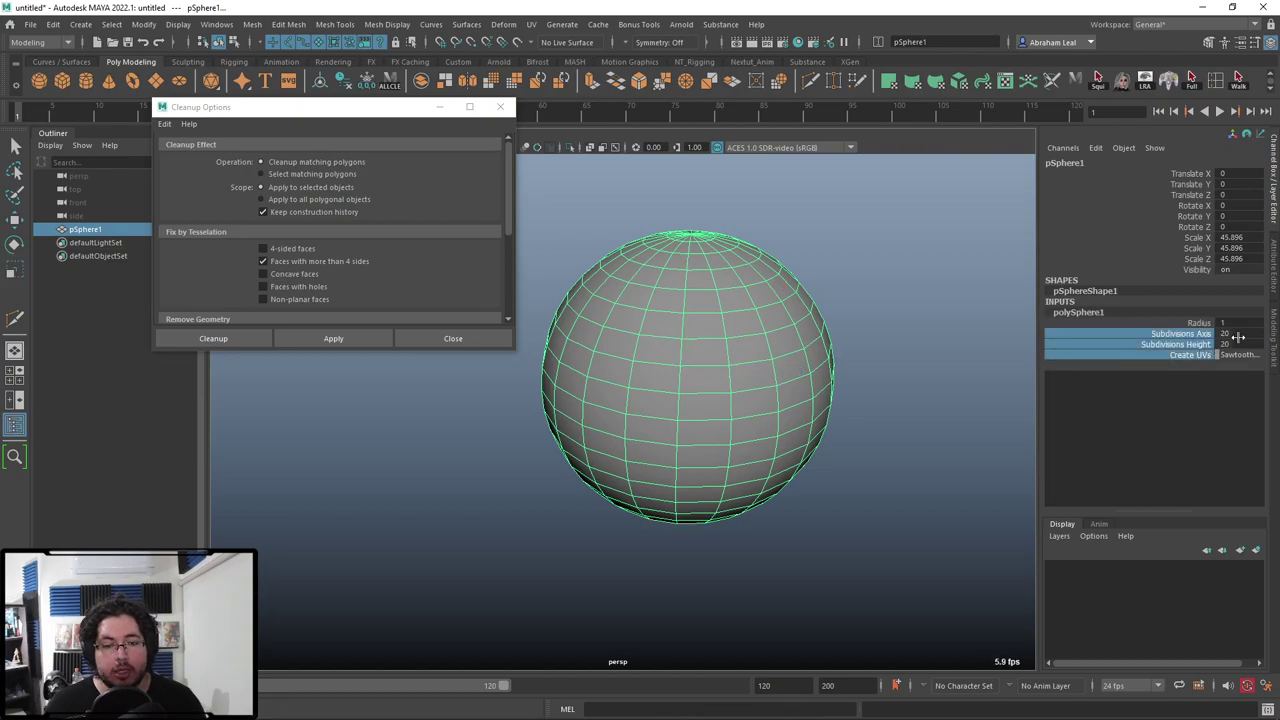
click(1239, 345)
text(100)
key(Return)
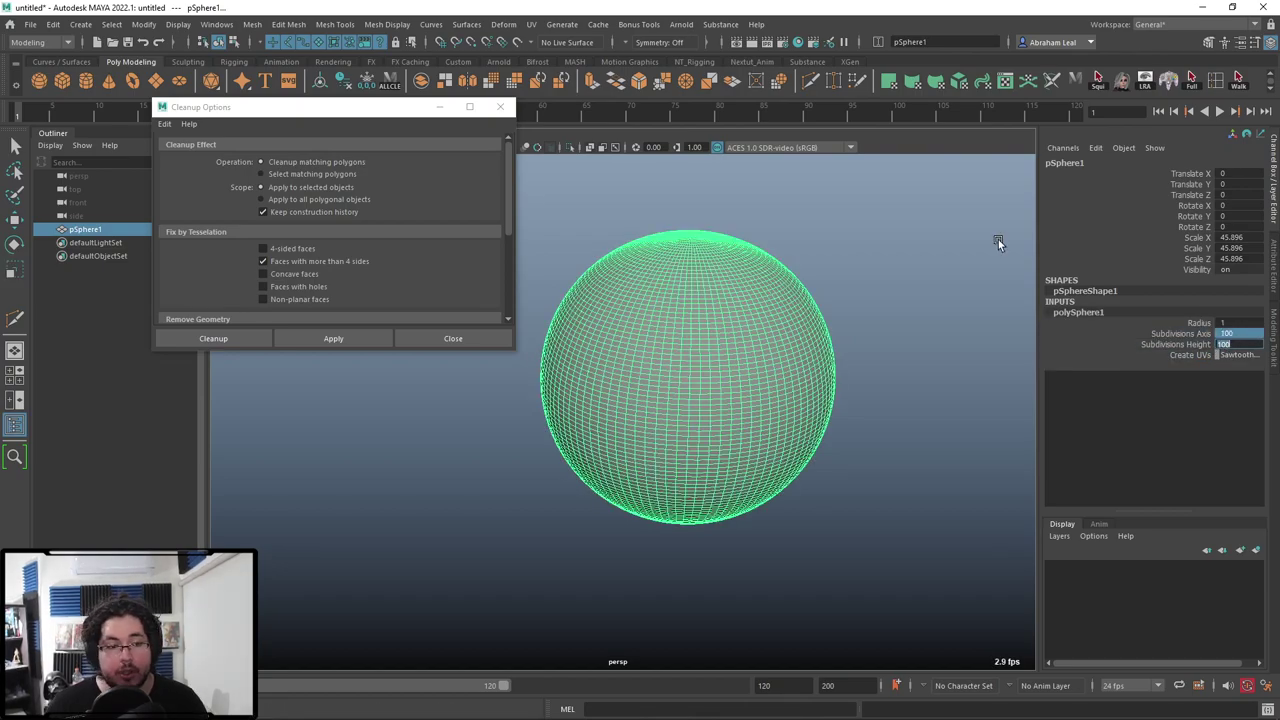
Undo the sphere's subdivision increase and inspect its coarser wireframe.
click(874, 241)
click(753, 336)
key(ctrl+z)
key(ctrl+z)
key(ctrl+z)
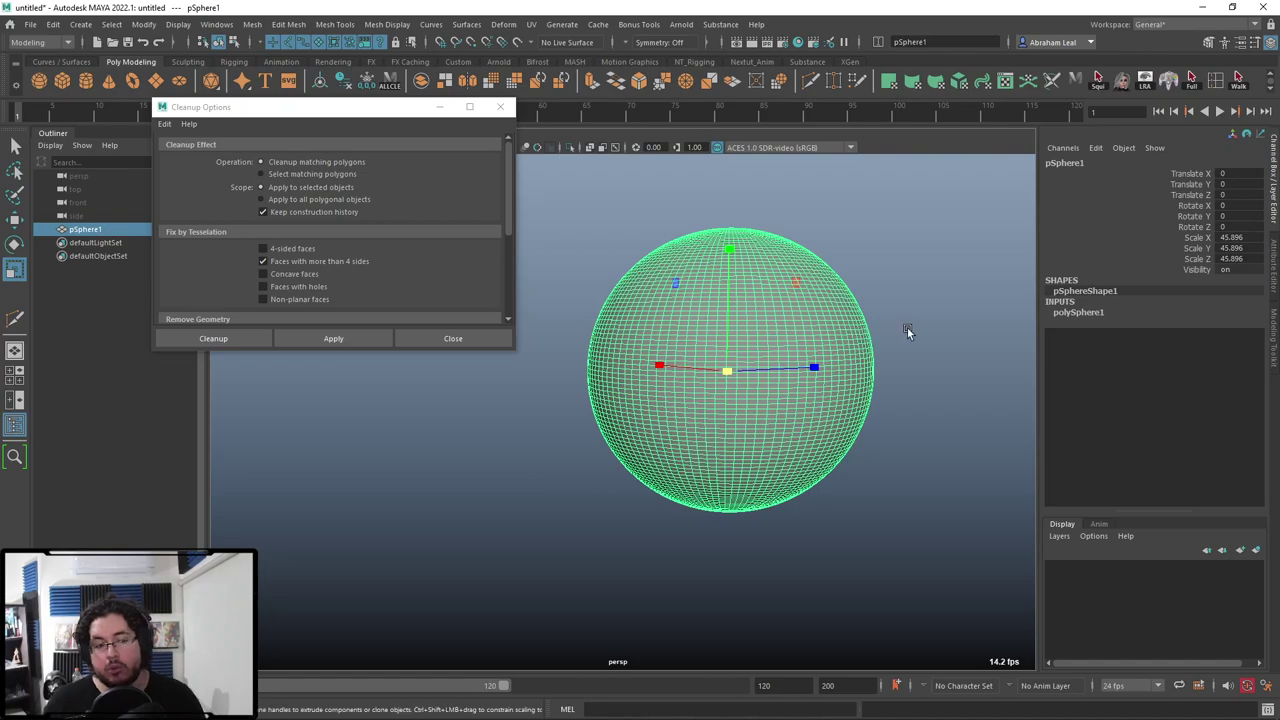
click(920, 332)
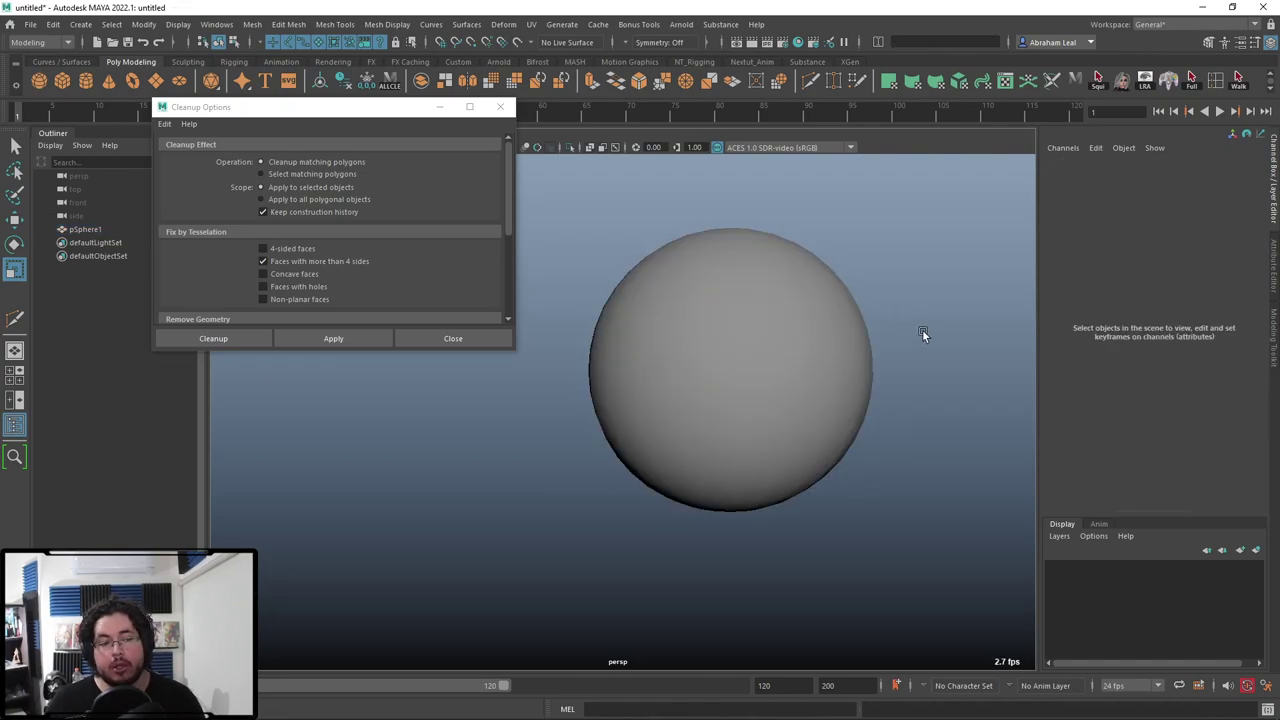
scroll(731, 271, down, 3)
click(733, 307)
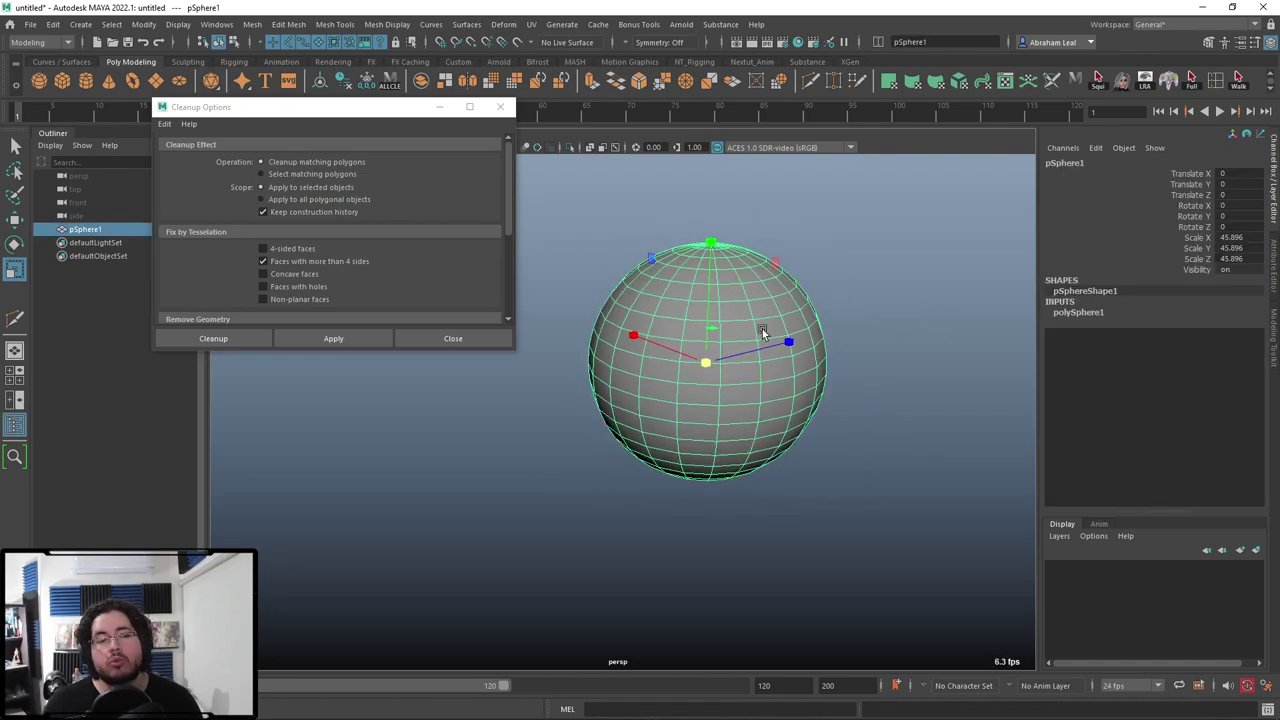
alt+drag(762, 329, 742, 364)
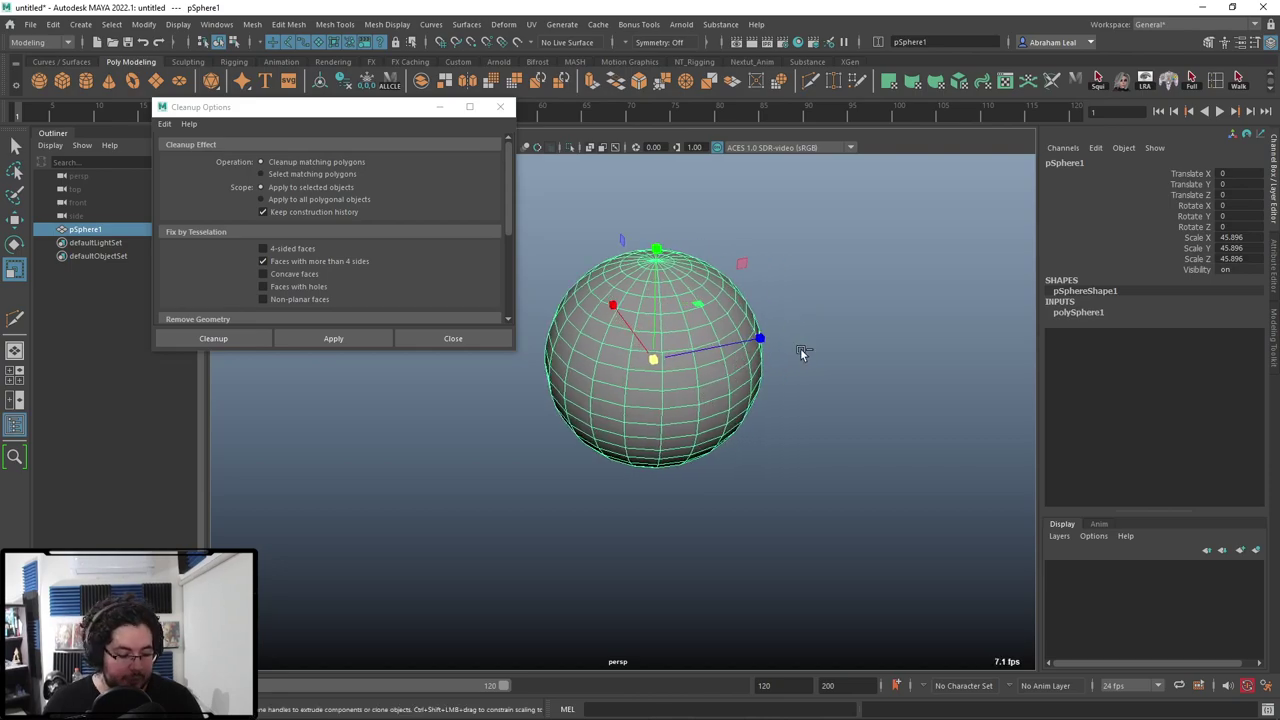
Duplicate the sphere and move the copy to about 134.5 along Z.
key(ctrl+d)
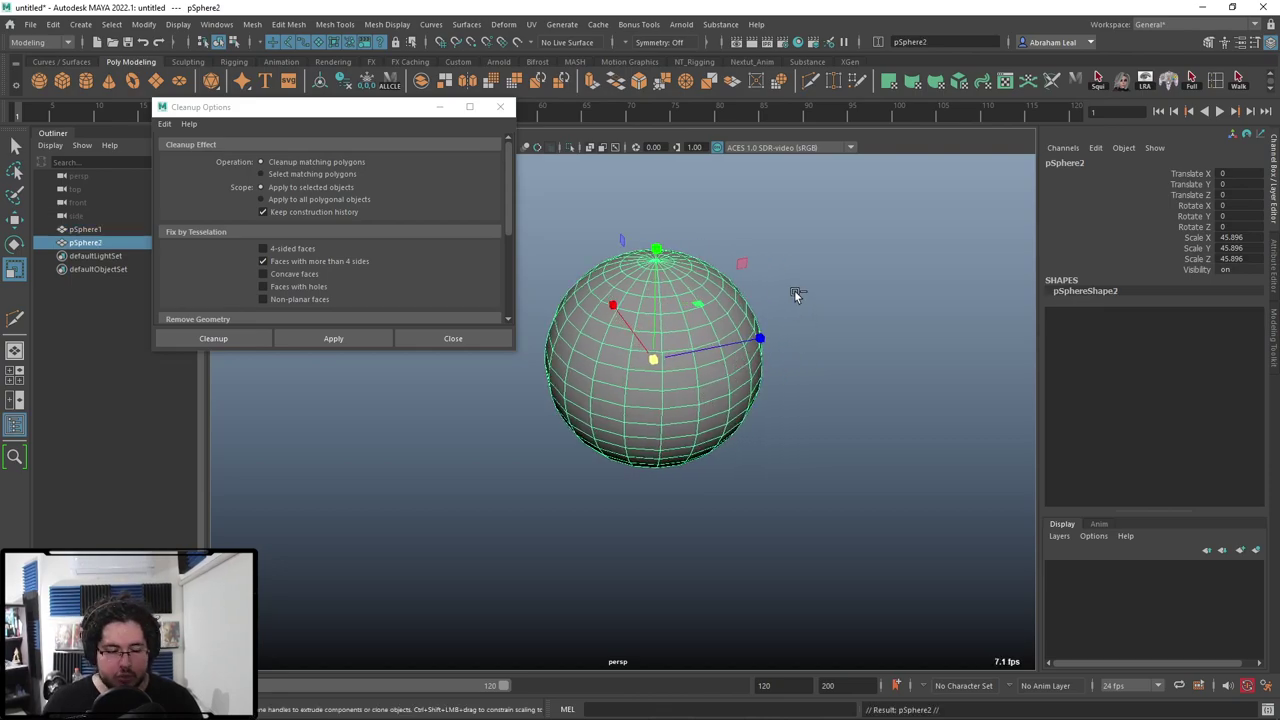
key(w)
drag(757, 334, 895, 323)
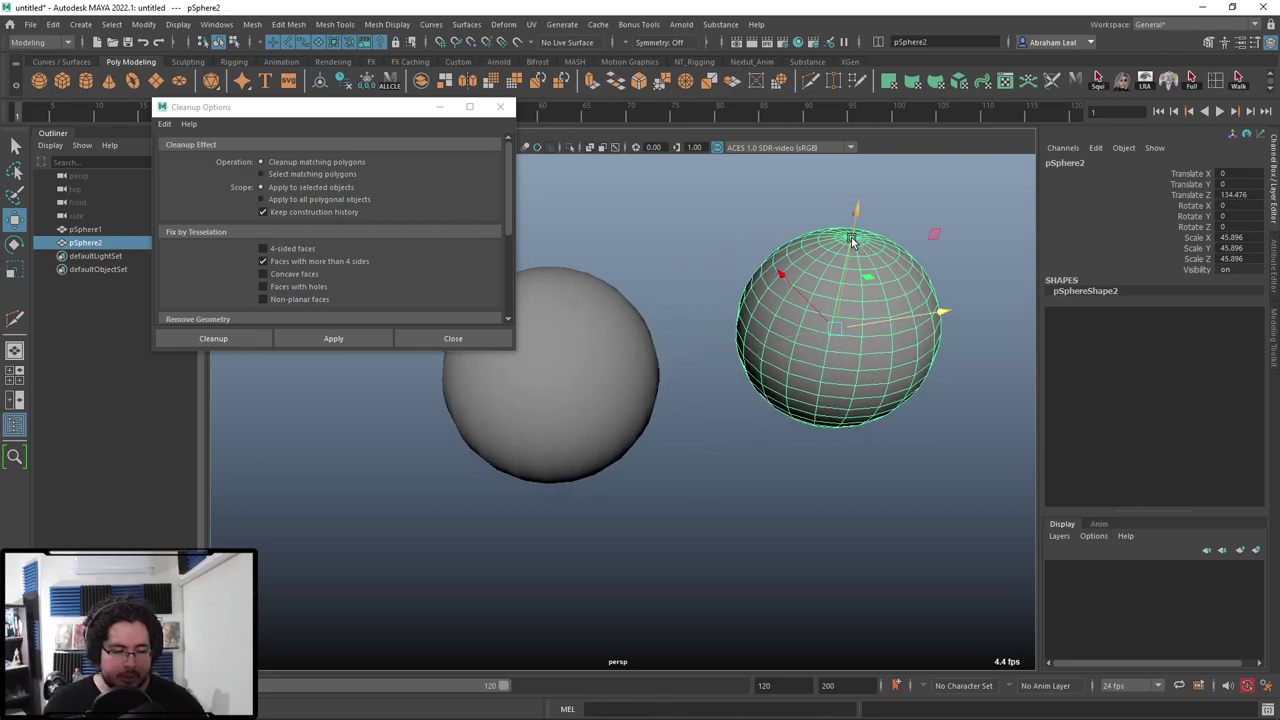
Display the duplicated sphere in smooth mesh preview and compare it with the original.
alt+drag(852, 287, 657, 282)
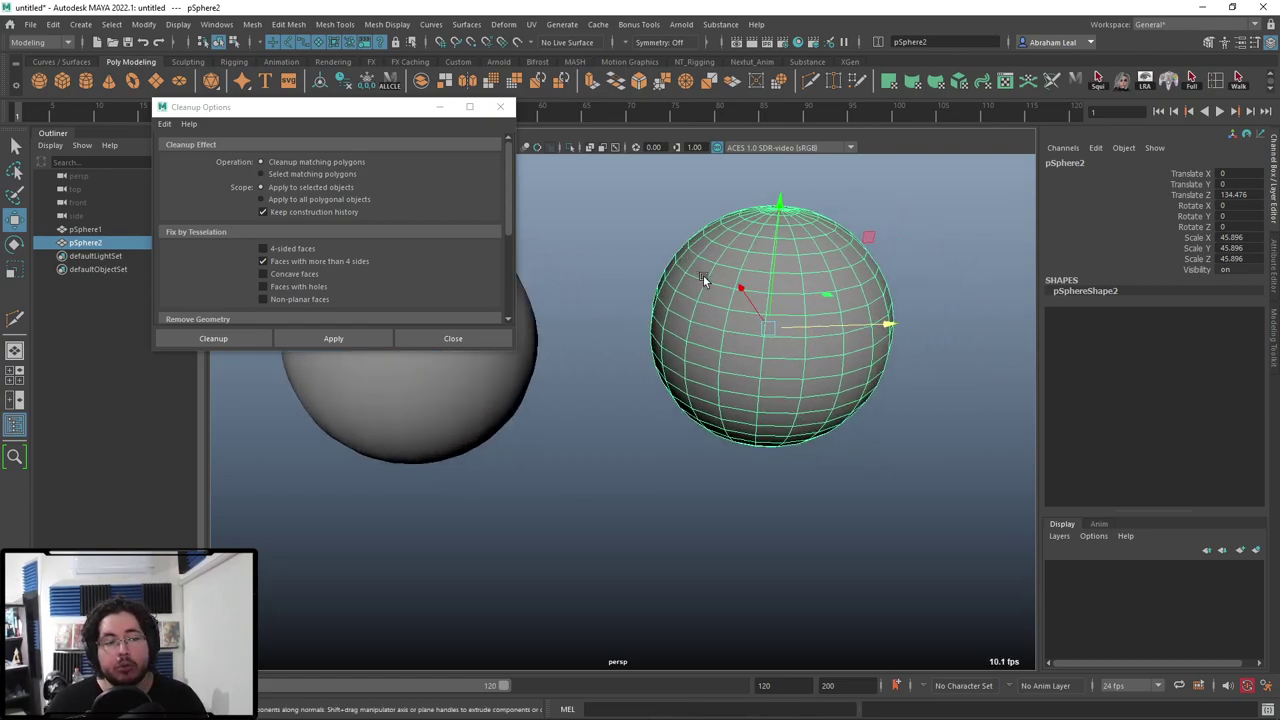
key(3)
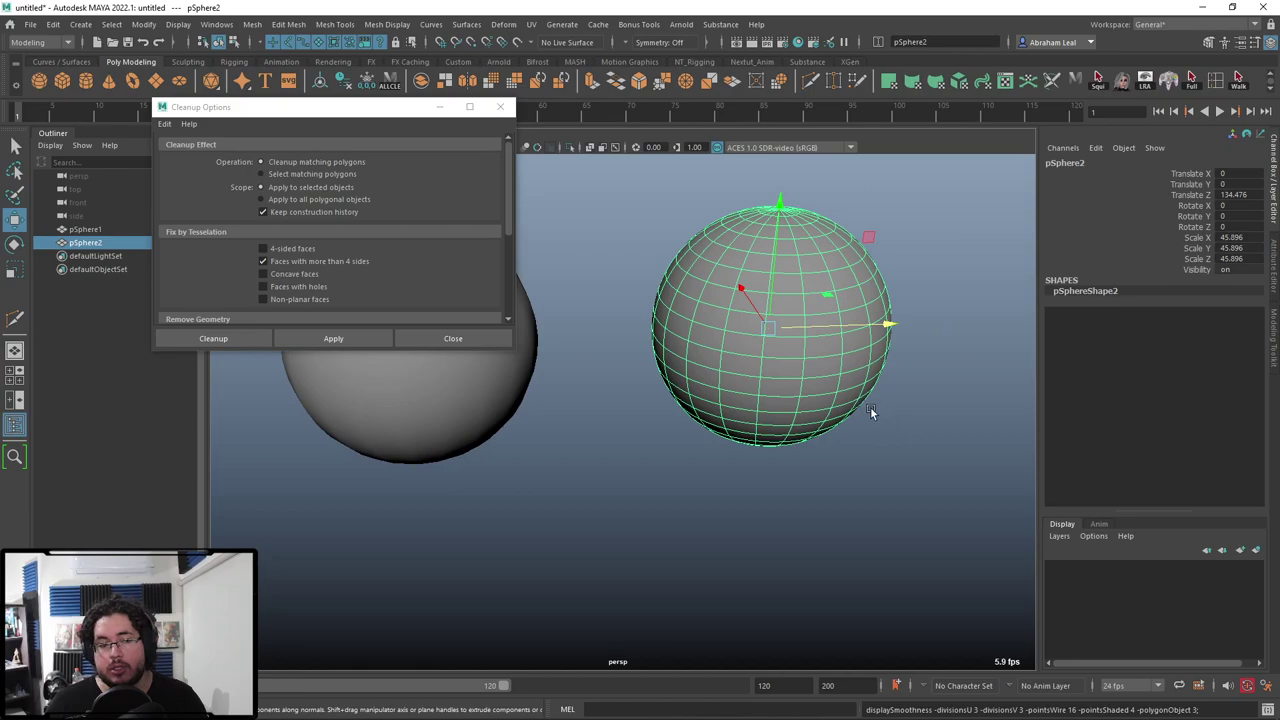
click(872, 405)
click(755, 369)
alt+drag(868, 440, 894, 406)
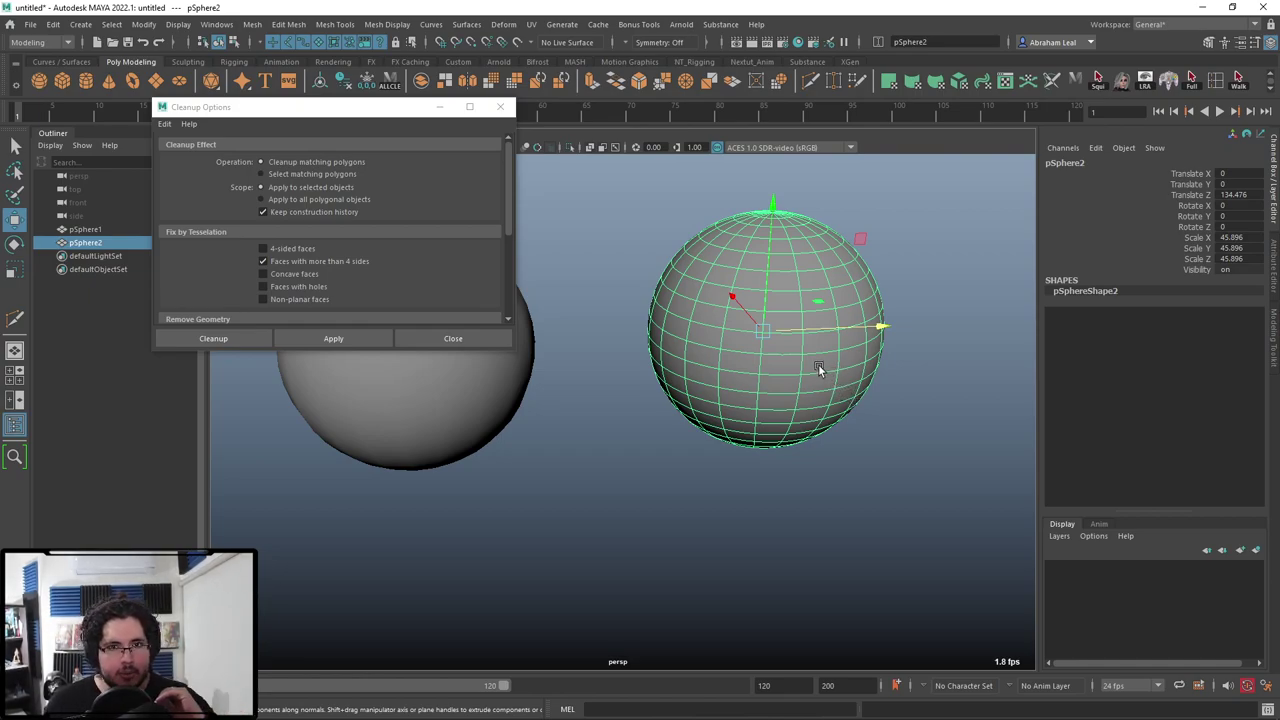
Launch Blender and dismiss its splash screen.
key(super)
text(blender)
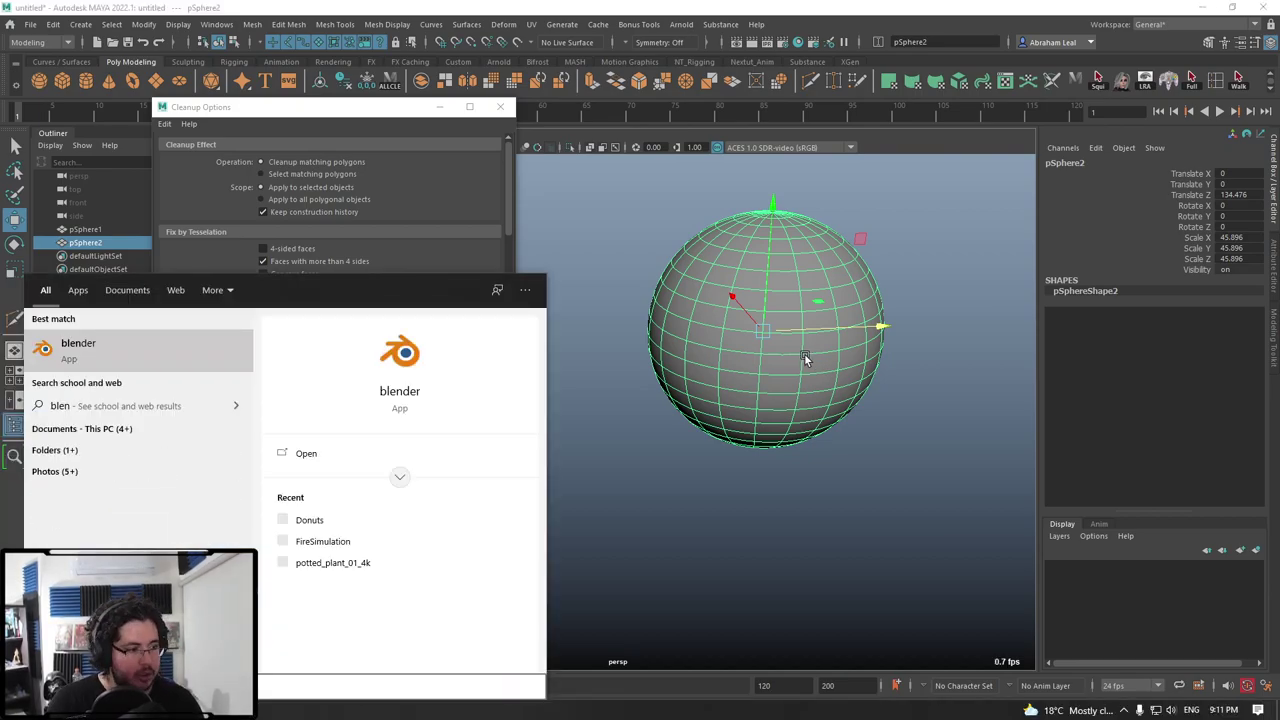
key(Return)
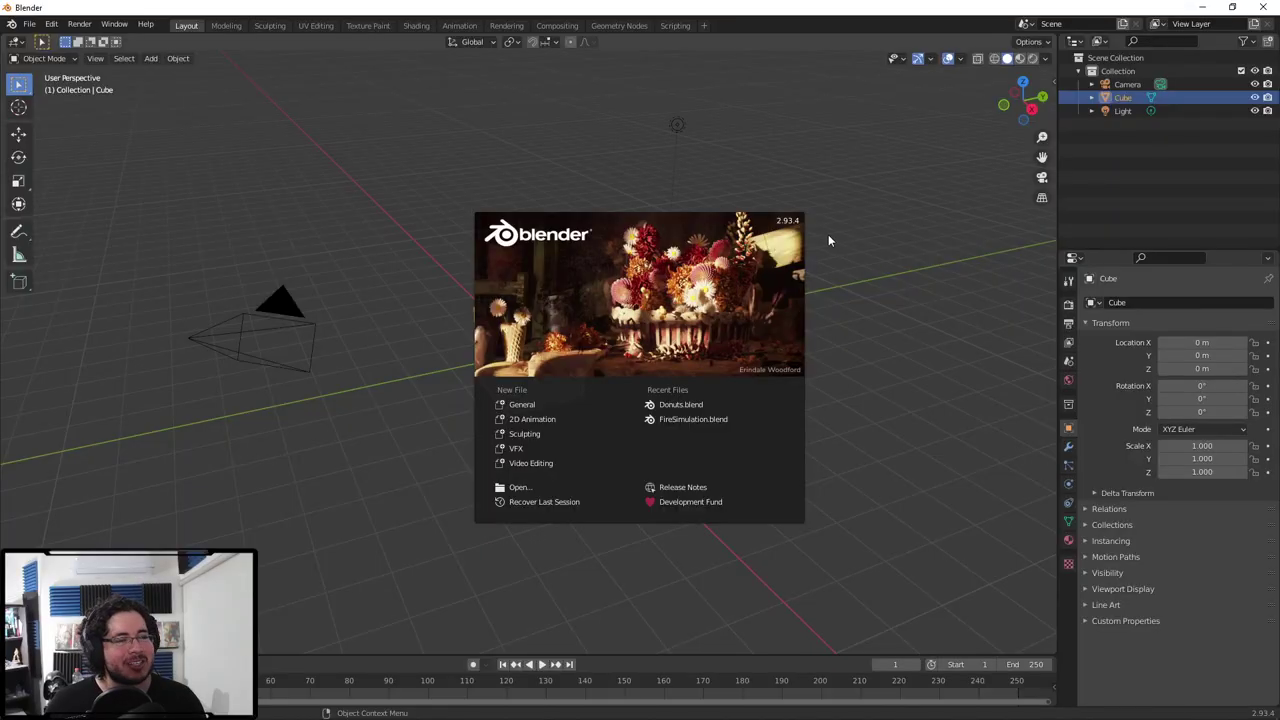
click(867, 317)
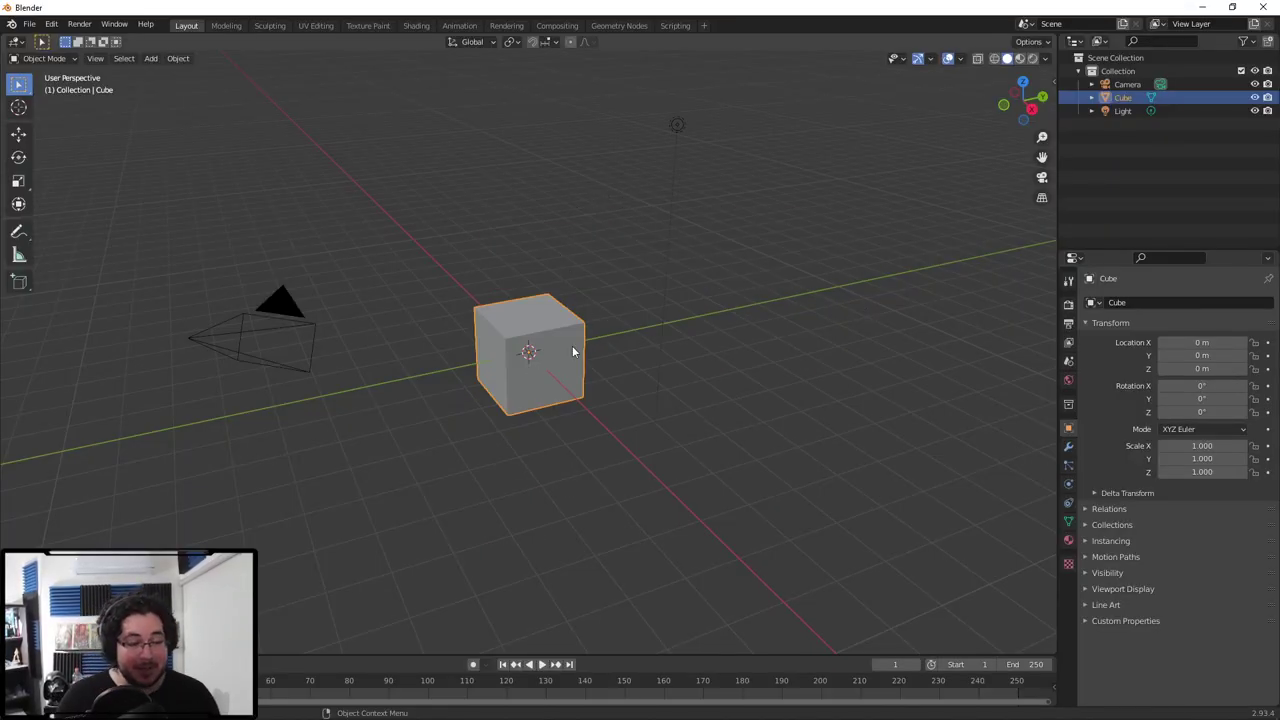
Replace the default cube with a UV Sphere mesh.
key(Delete)
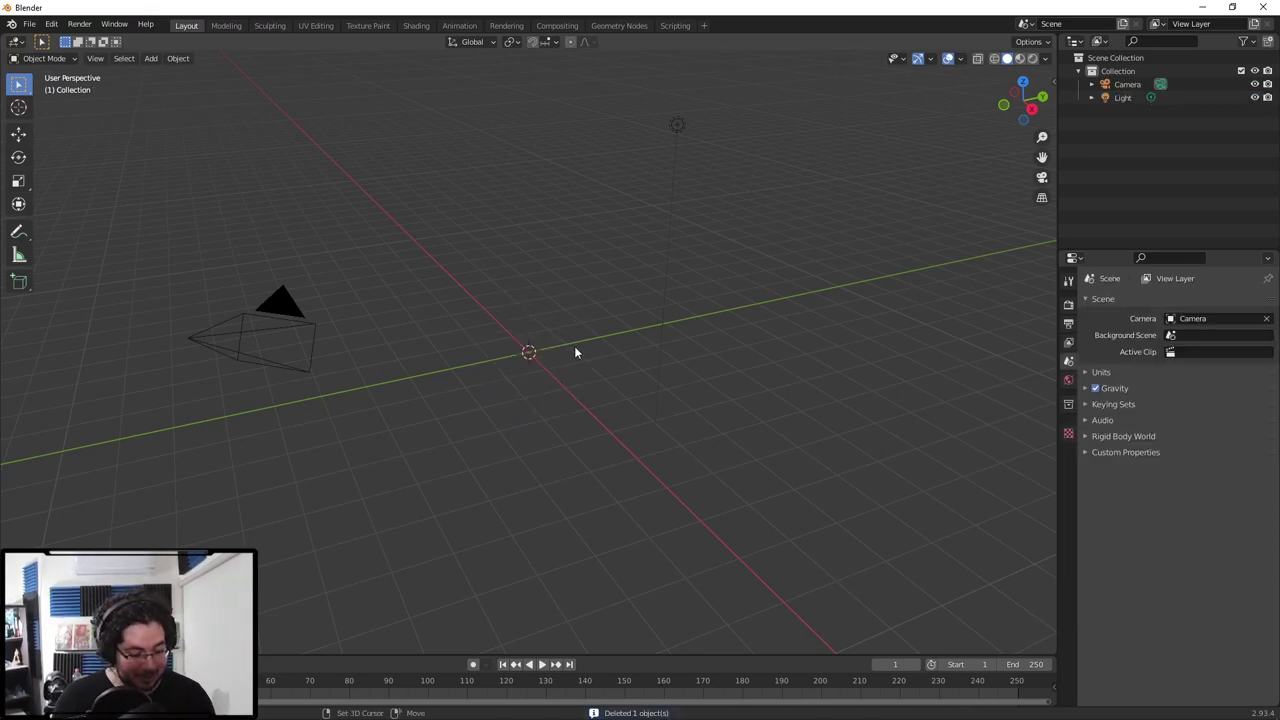
key(shift+a)
mouse_move(593, 351)
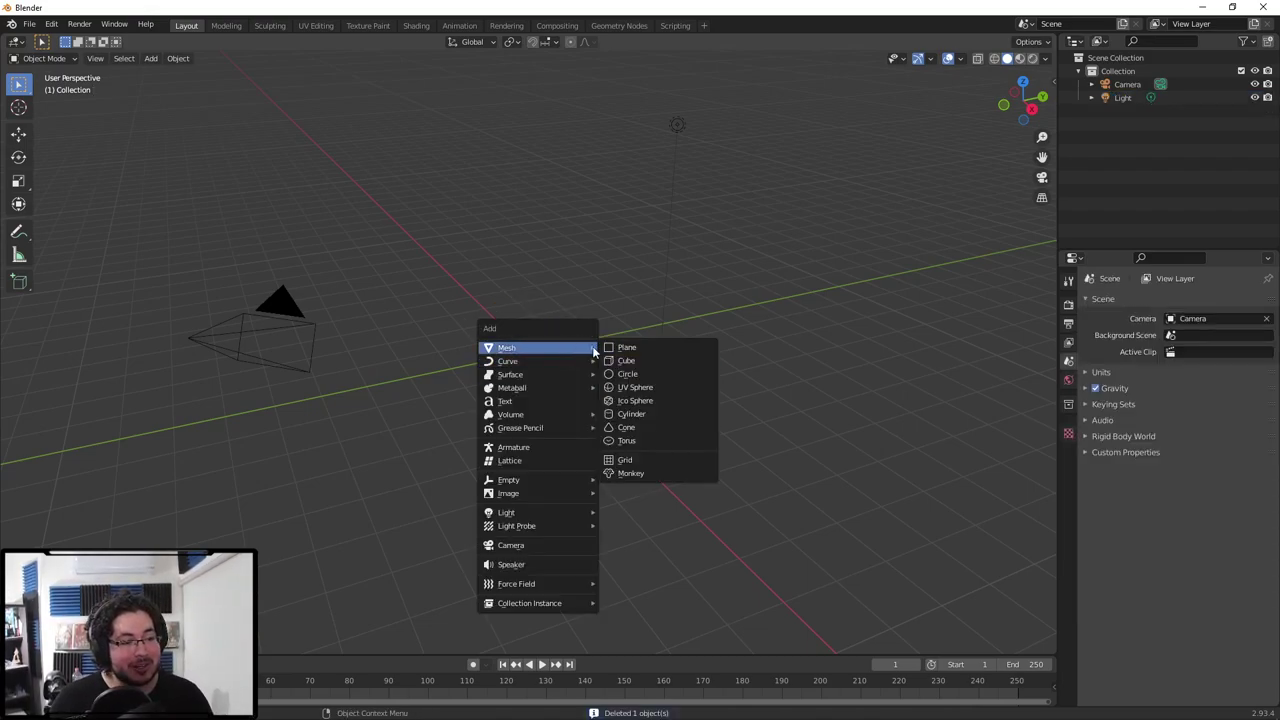
click(652, 390)
scroll(630, 355, up, 6)
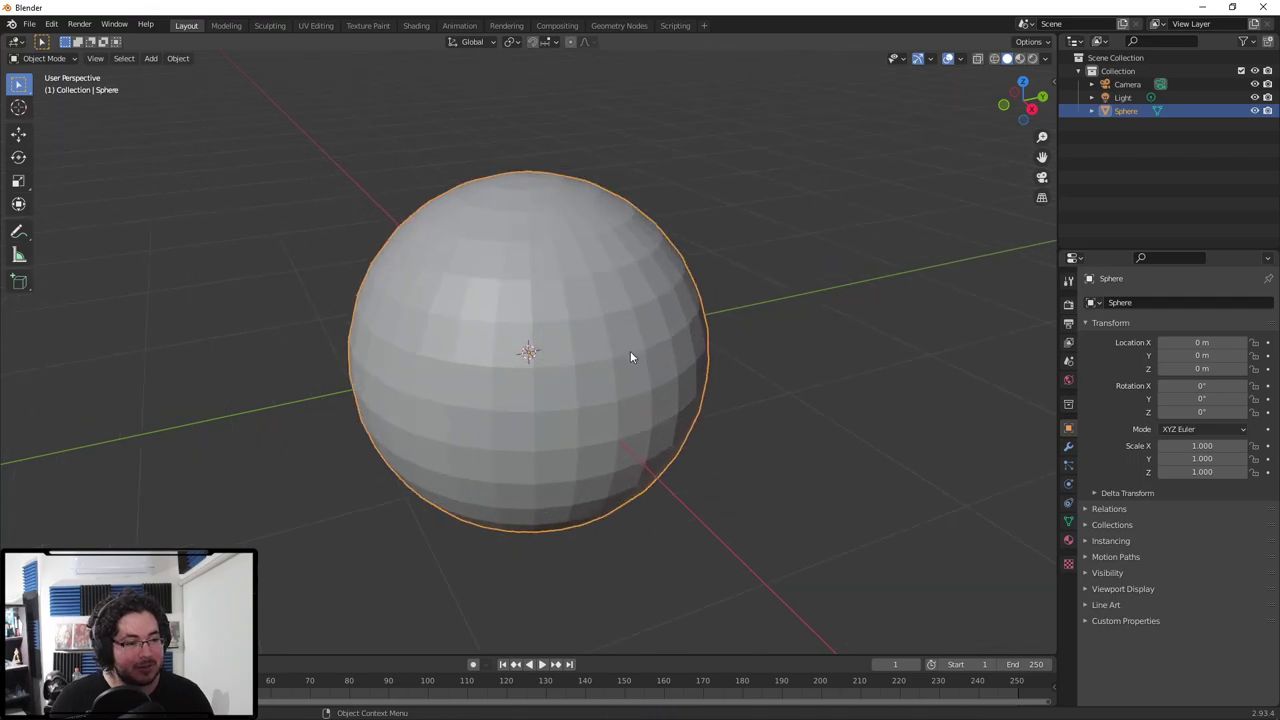
Add a Subdivision Surface modifier to the UV sphere.
right_click(779, 359)
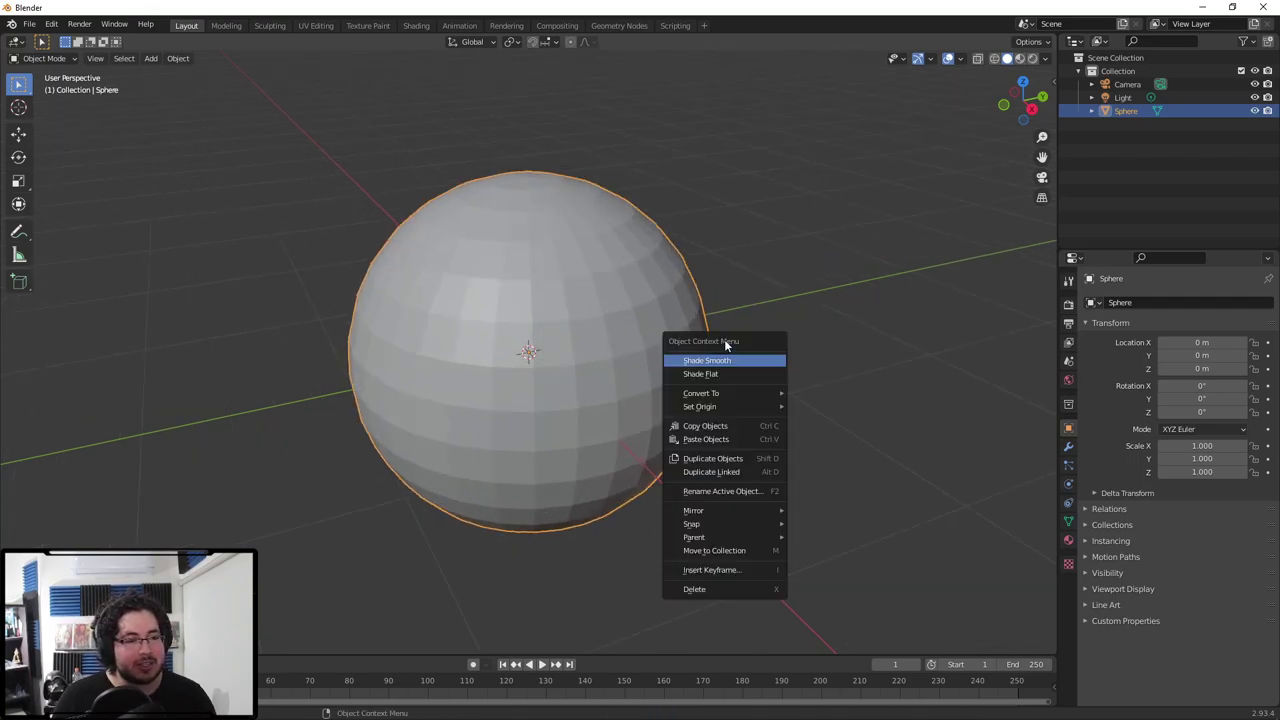
middle_drag(734, 291, 798, 322)
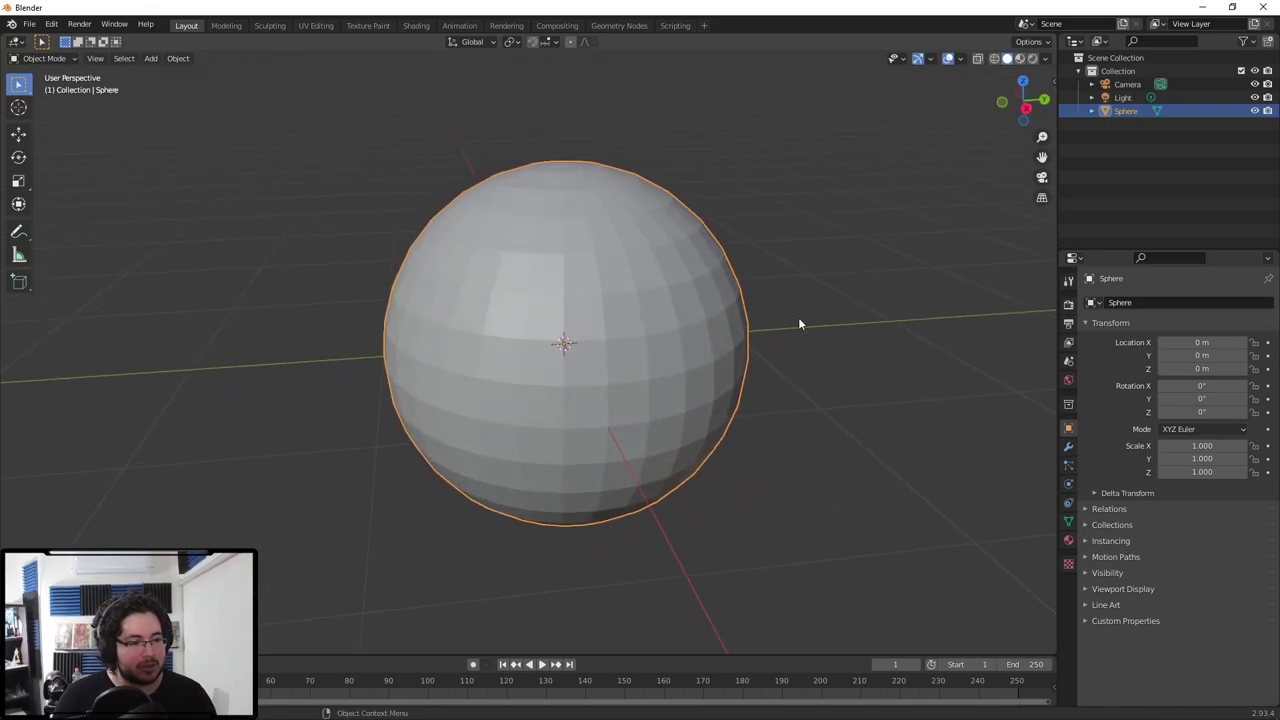
click(1069, 485)
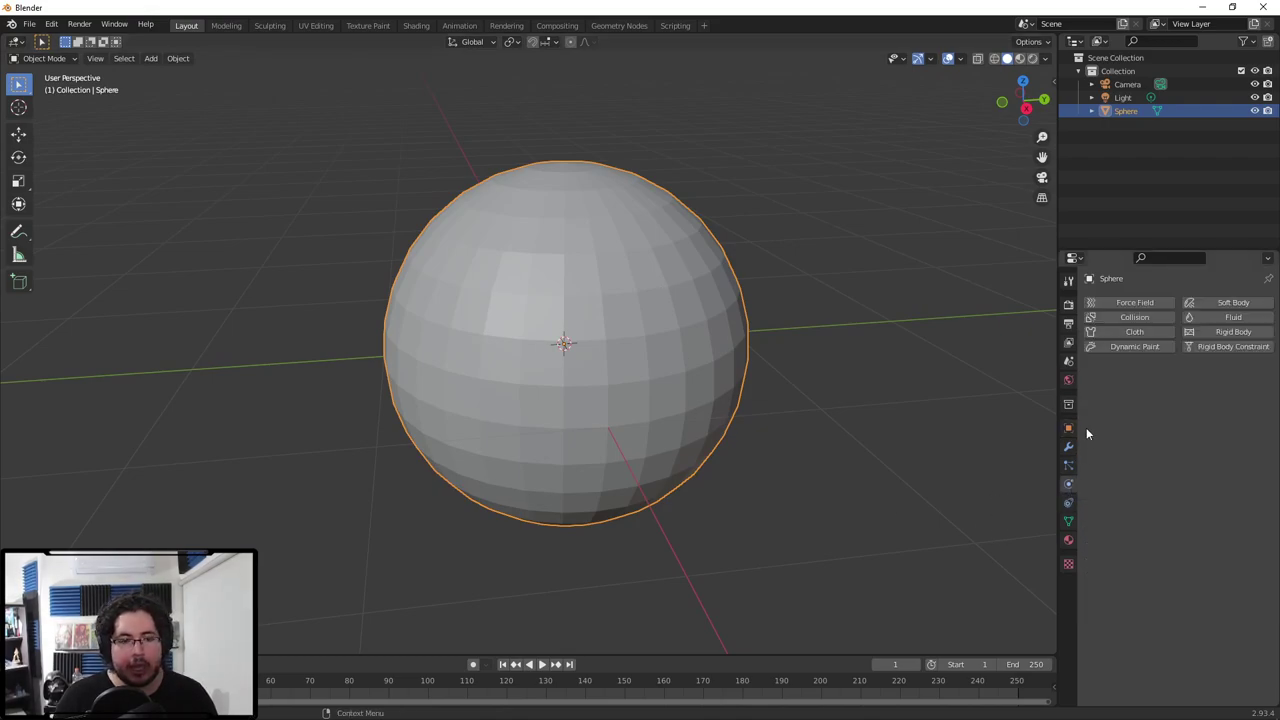
click(1068, 505)
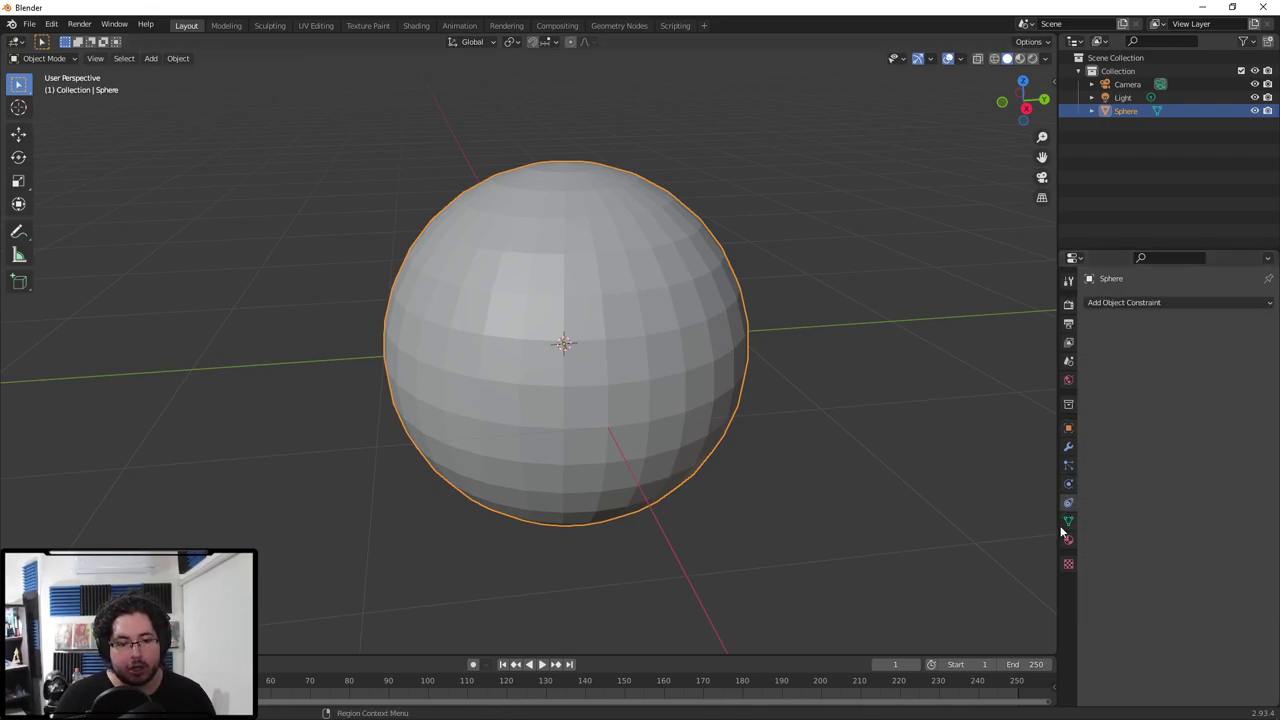
click(1068, 448)
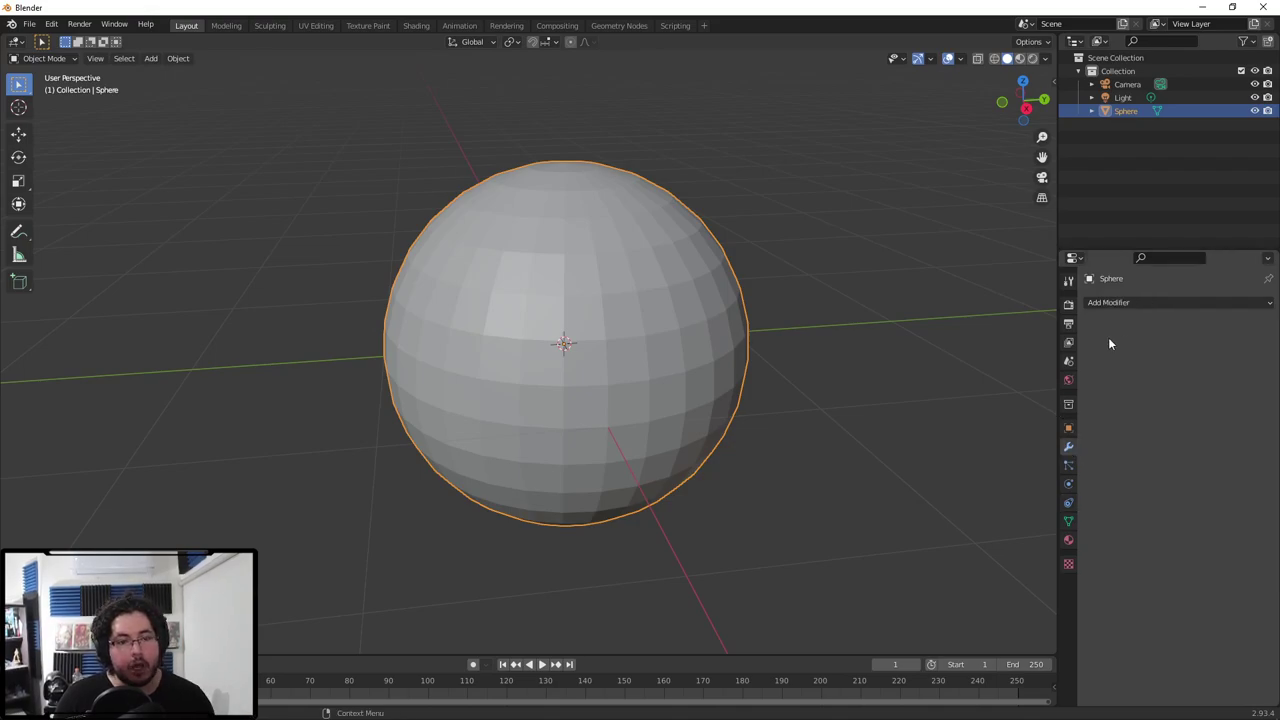
click(1122, 303)
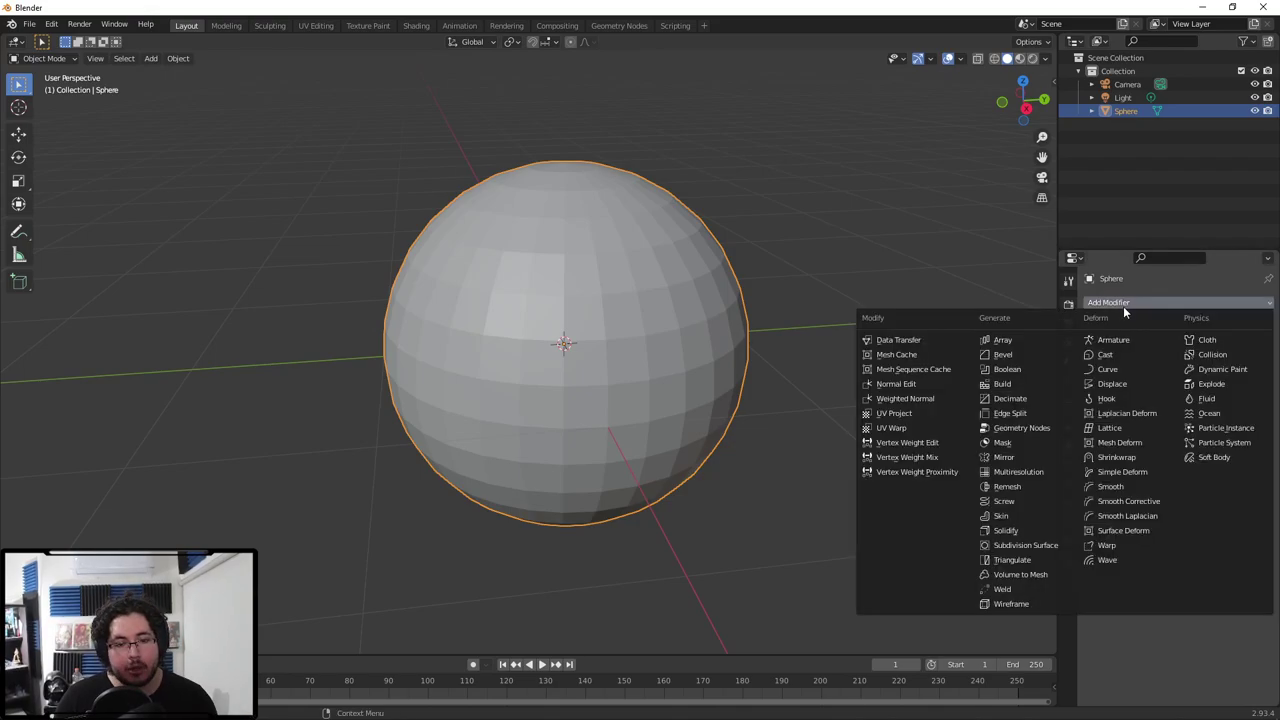
click(1020, 546)
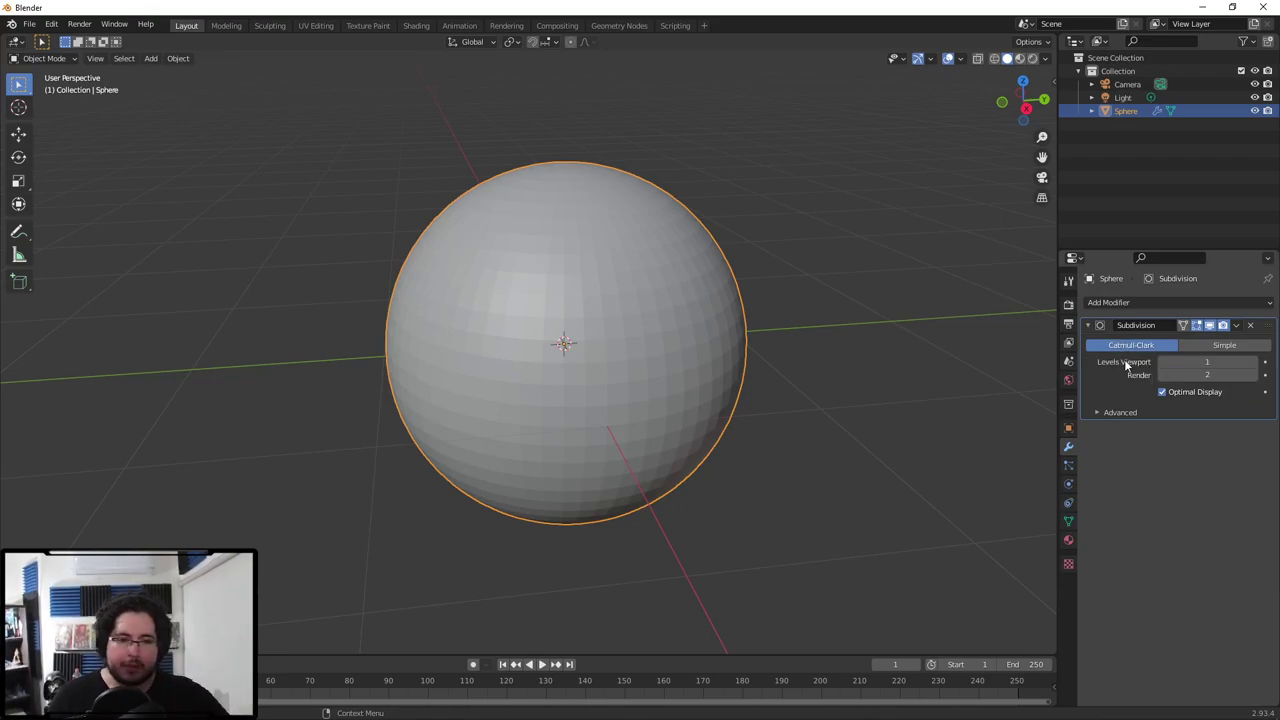
Raise the Subdivision modifier's Levels Viewport to 3 and switch its viewport display off and on to compare the smoothing.
click(1252, 364)
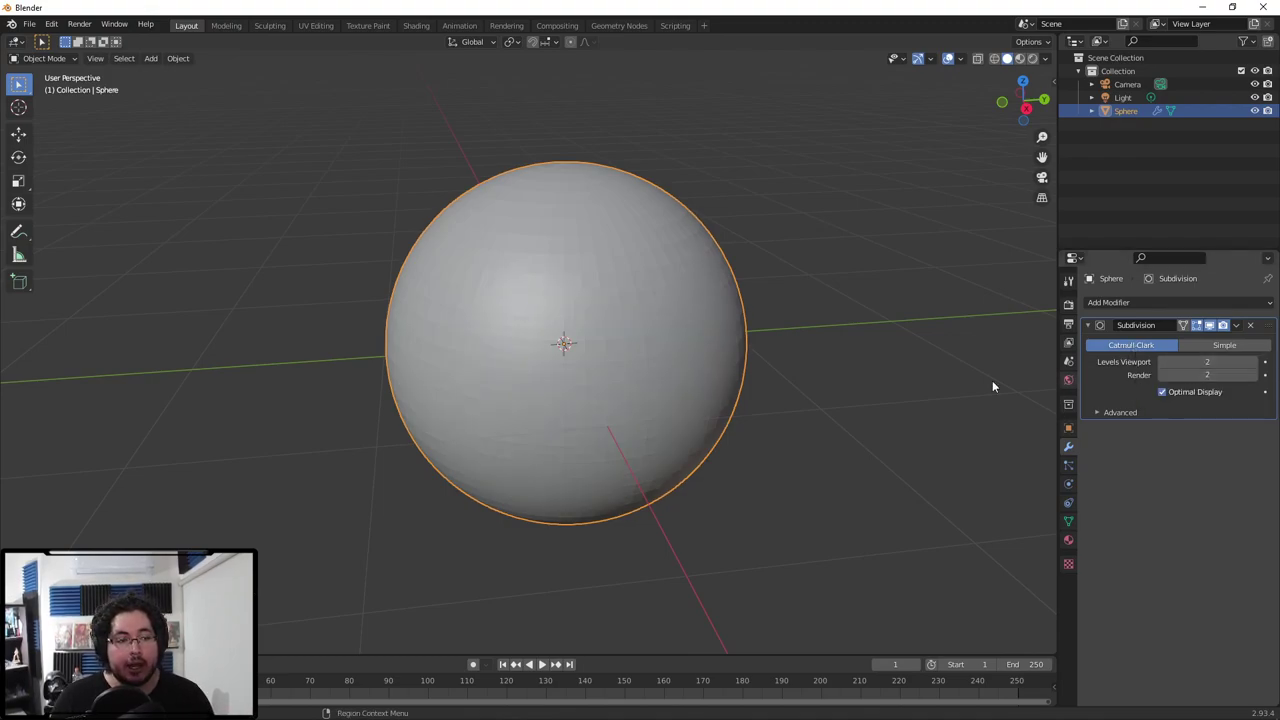
click(1253, 362)
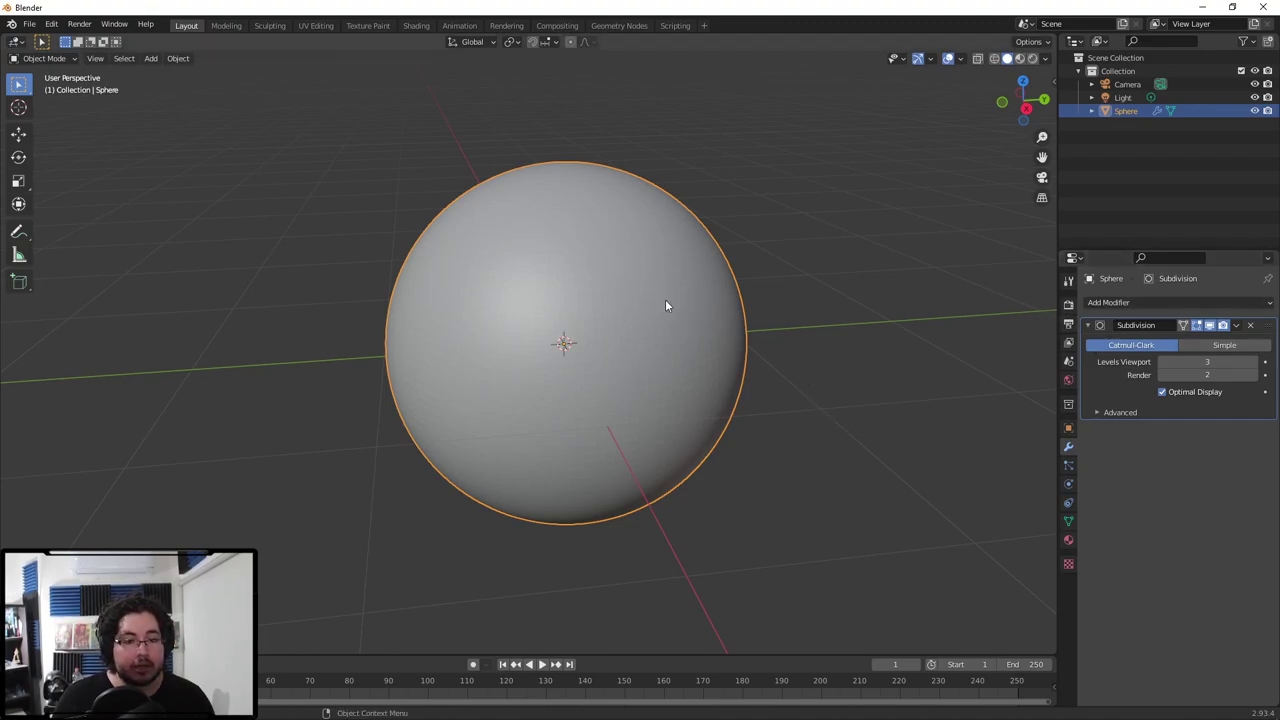
click(1210, 325)
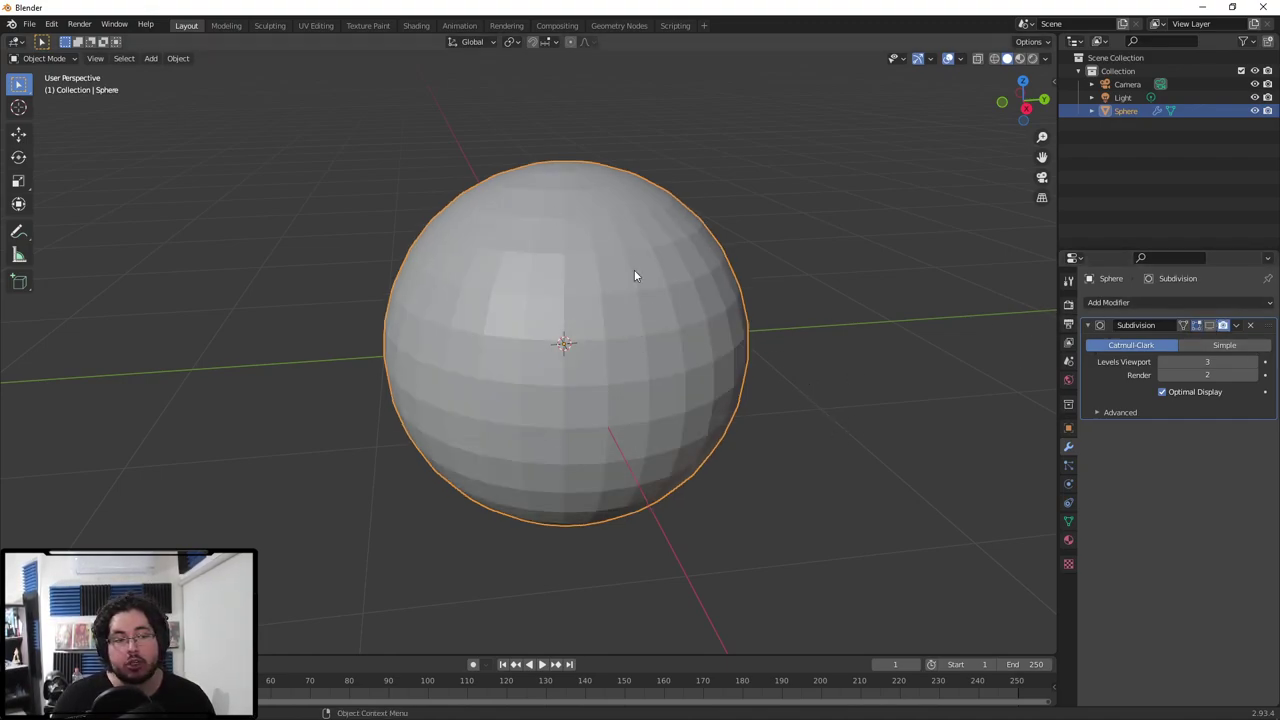
click(1210, 326)
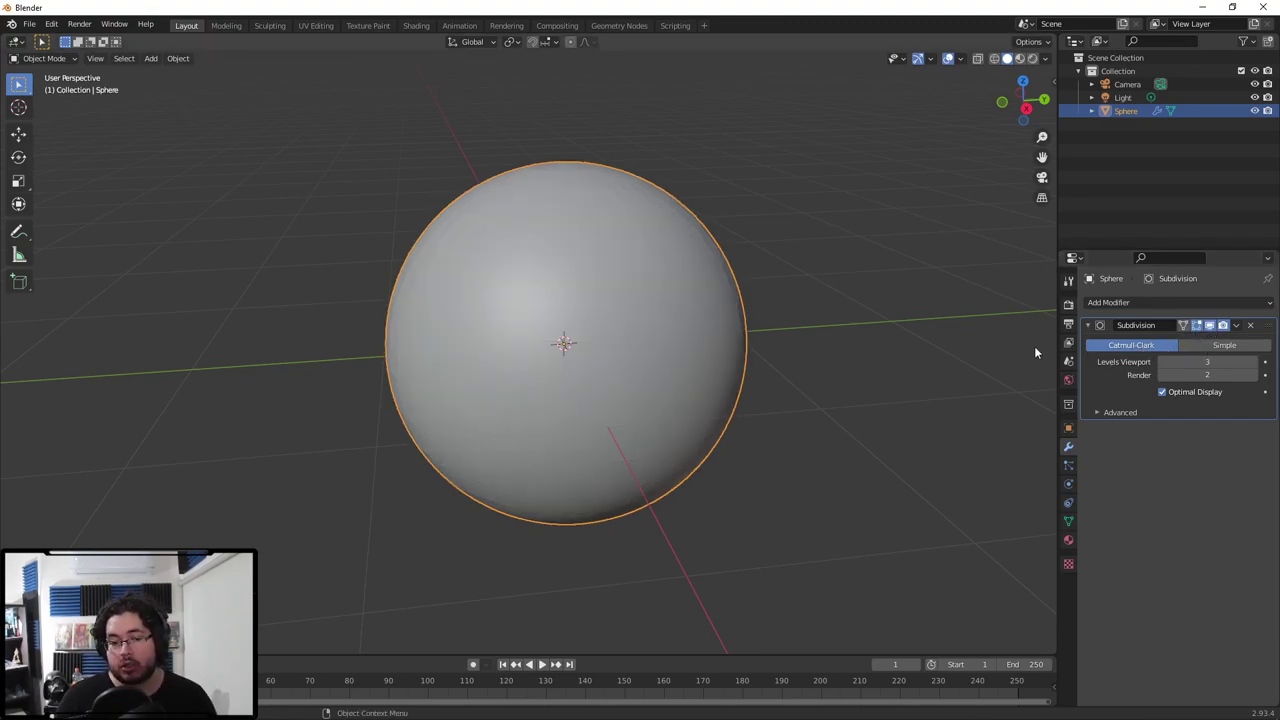
click(1160, 362)
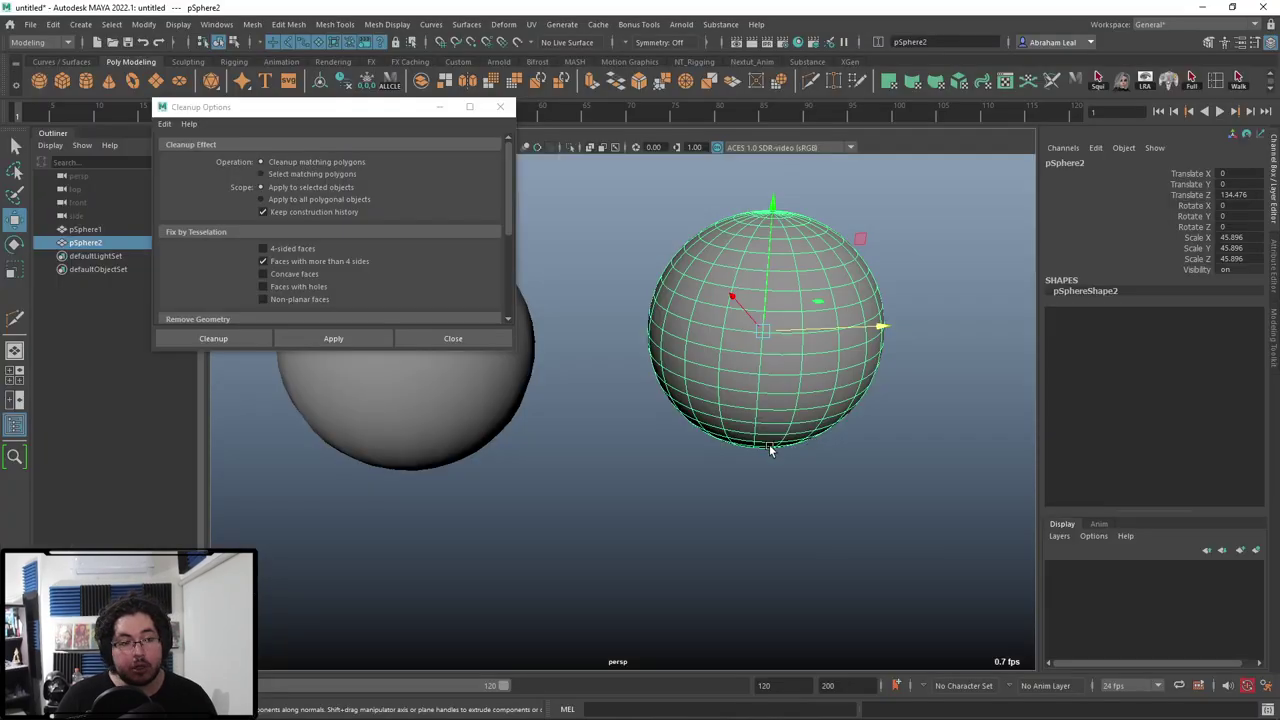
Return to Maya and toggle the duplicated sphere's smooth mesh preview off and on to compare it with the original.
alt+right_drag(771, 367, 922, 620)
key(1)
key(3)
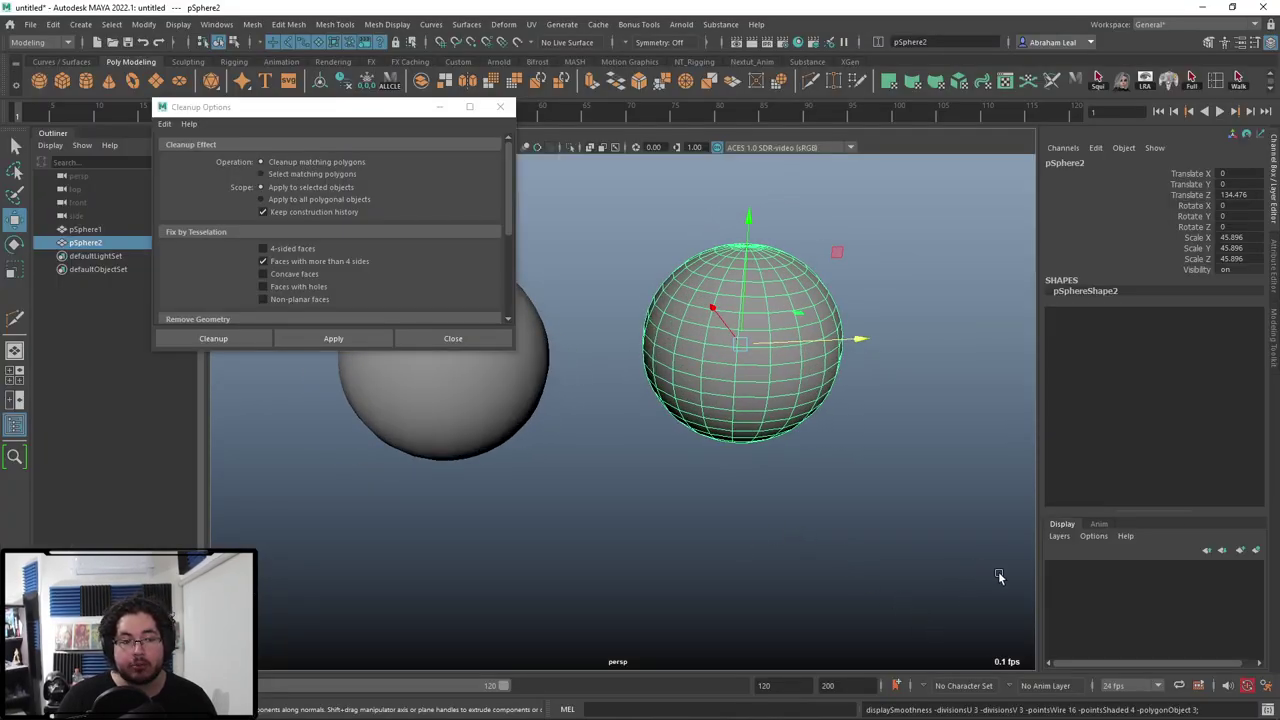
click(891, 474)
click(807, 360)
scroll(776, 406, down, 3)
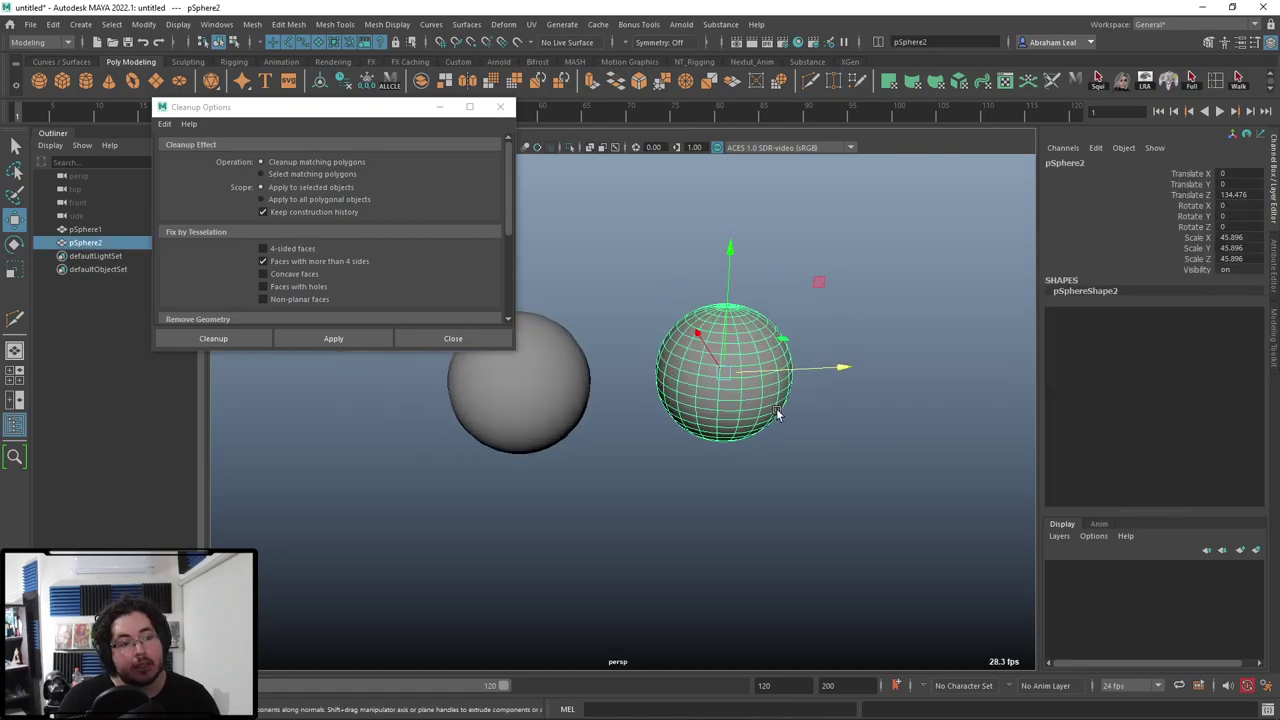
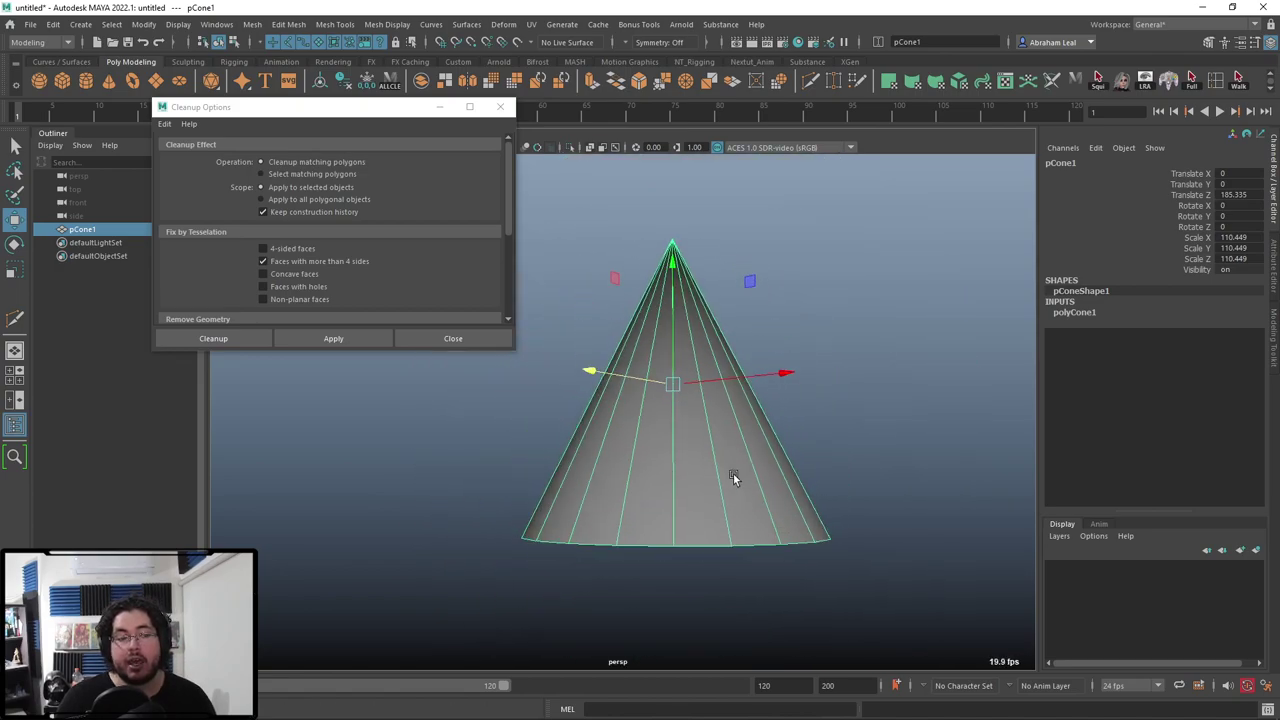
Toggle the cone's smooth mesh preview on and off to inspect its rounded shape, and close the Cleanup Options window.
key(3)
click(864, 419)
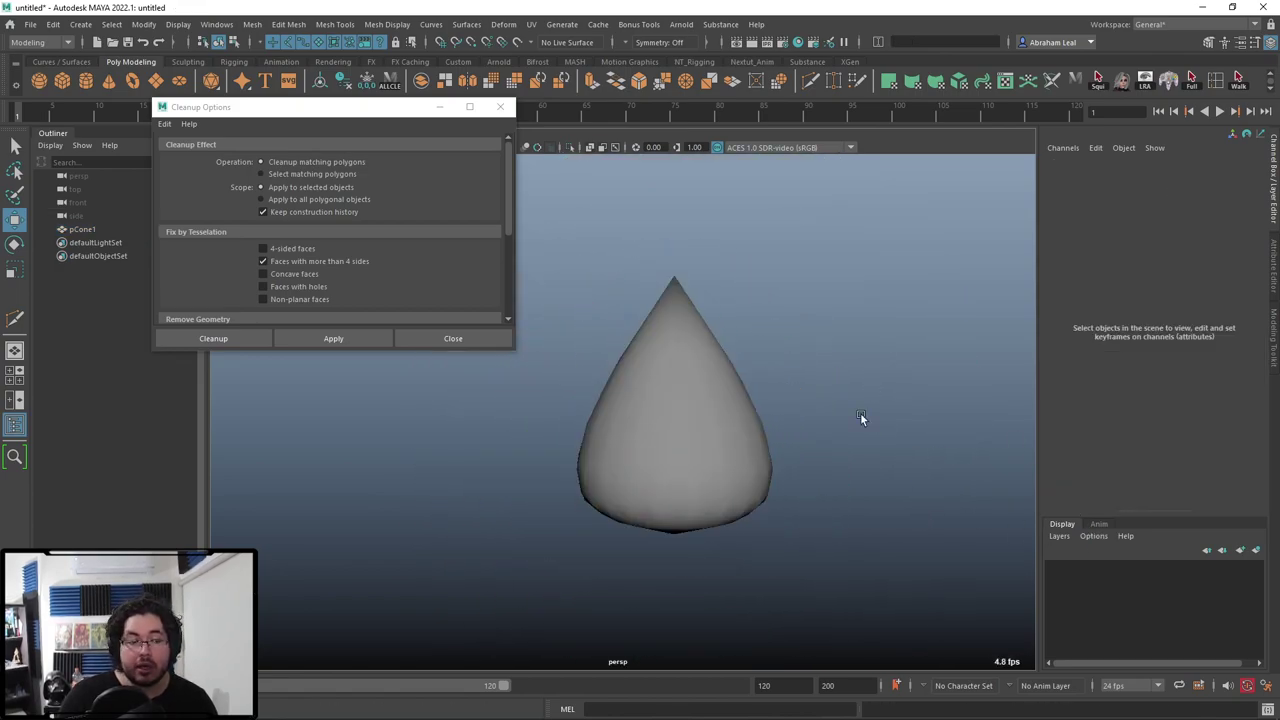
mouse_move(863, 418)
alt+mouse_down()
mouse_move(862, 382)
mouse_move(894, 462)
mouse_move(869, 437)
alt+mouse_up()
alt+middle_drag(869, 437, 892, 338)
alt+drag(892, 336, 885, 490)
click(502, 107)
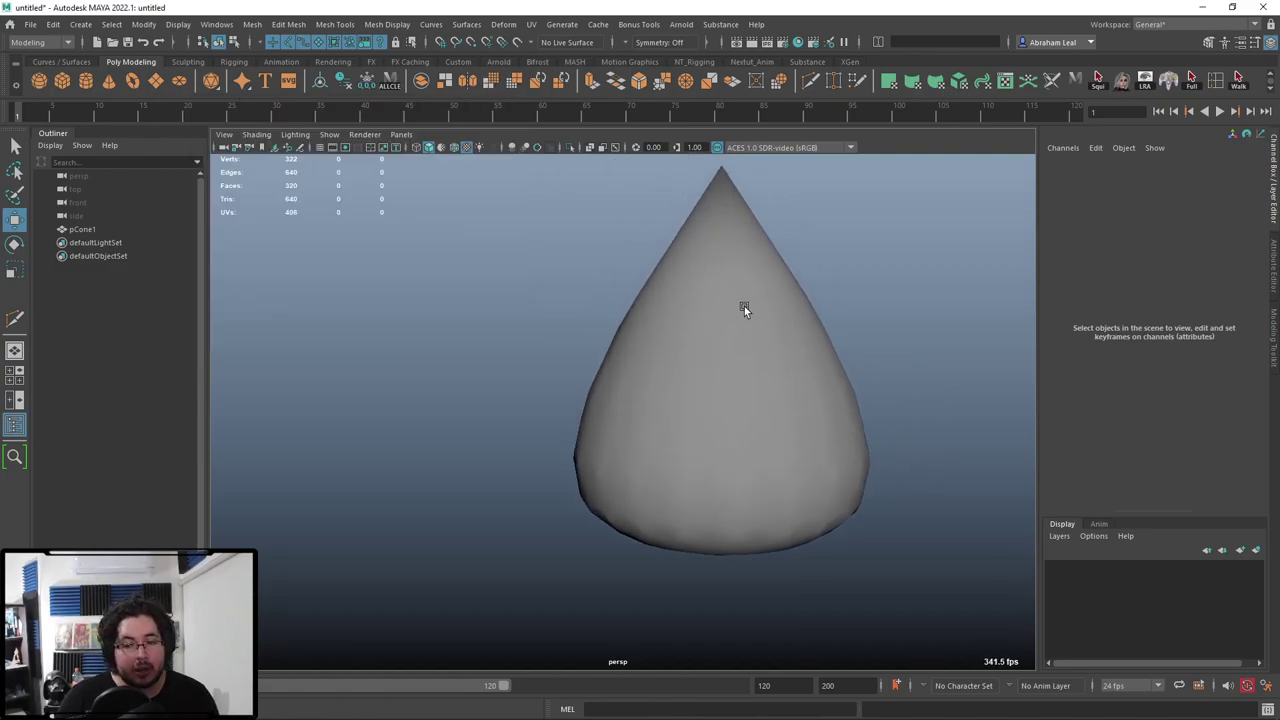
scroll(743, 306, up, 6)
scroll(649, 318, down, 4)
alt+drag(761, 370, 699, 368)
click(699, 368)
key(1)
Select the circular base face of the cone in face mode.
alt+drag(748, 474, 747, 403)
scroll(747, 405, down, 4)
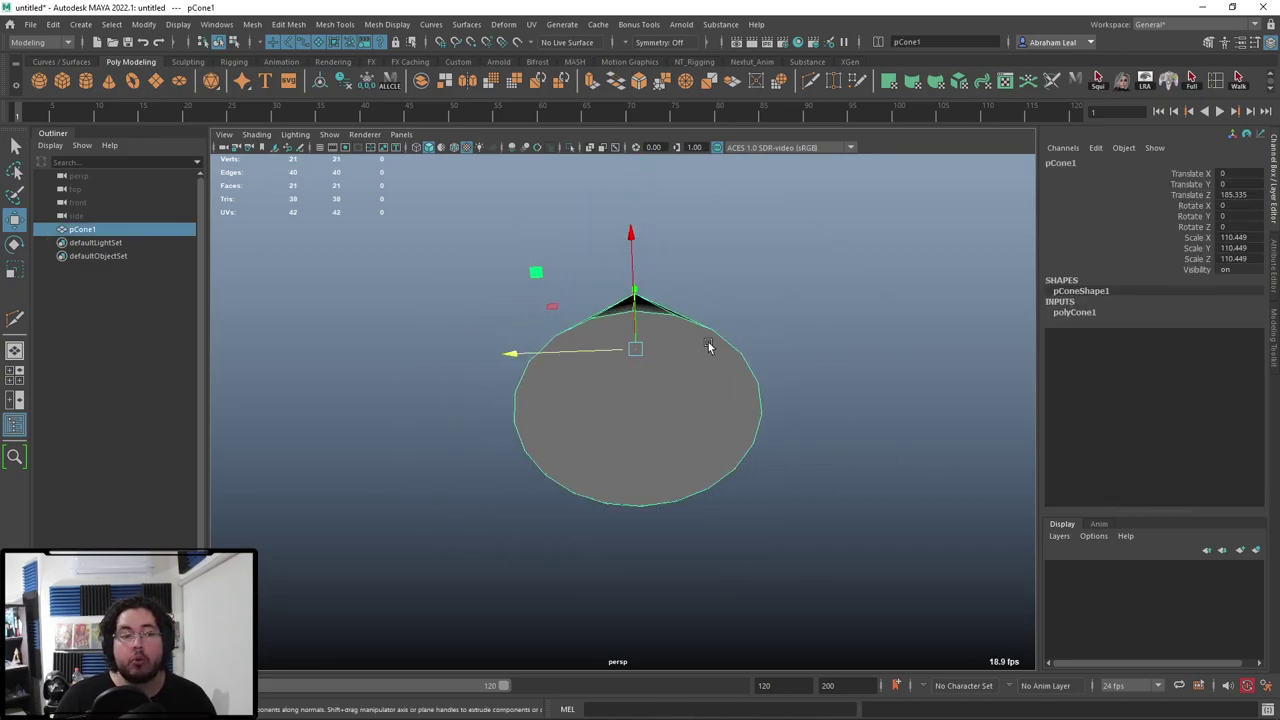
key(F11)
click(669, 388)
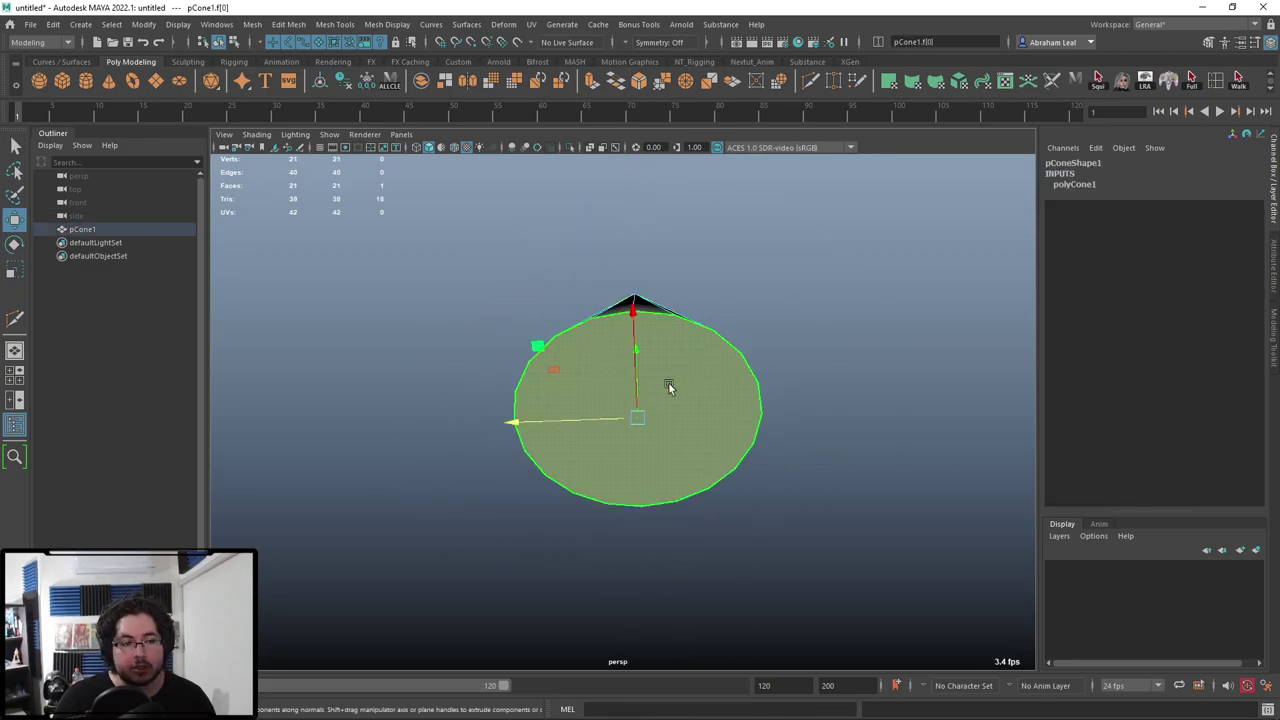
Try triangulating the cone's base face, inspect its edge pattern and undo the Triangulate operation.
click(253, 24)
click(300, 183)
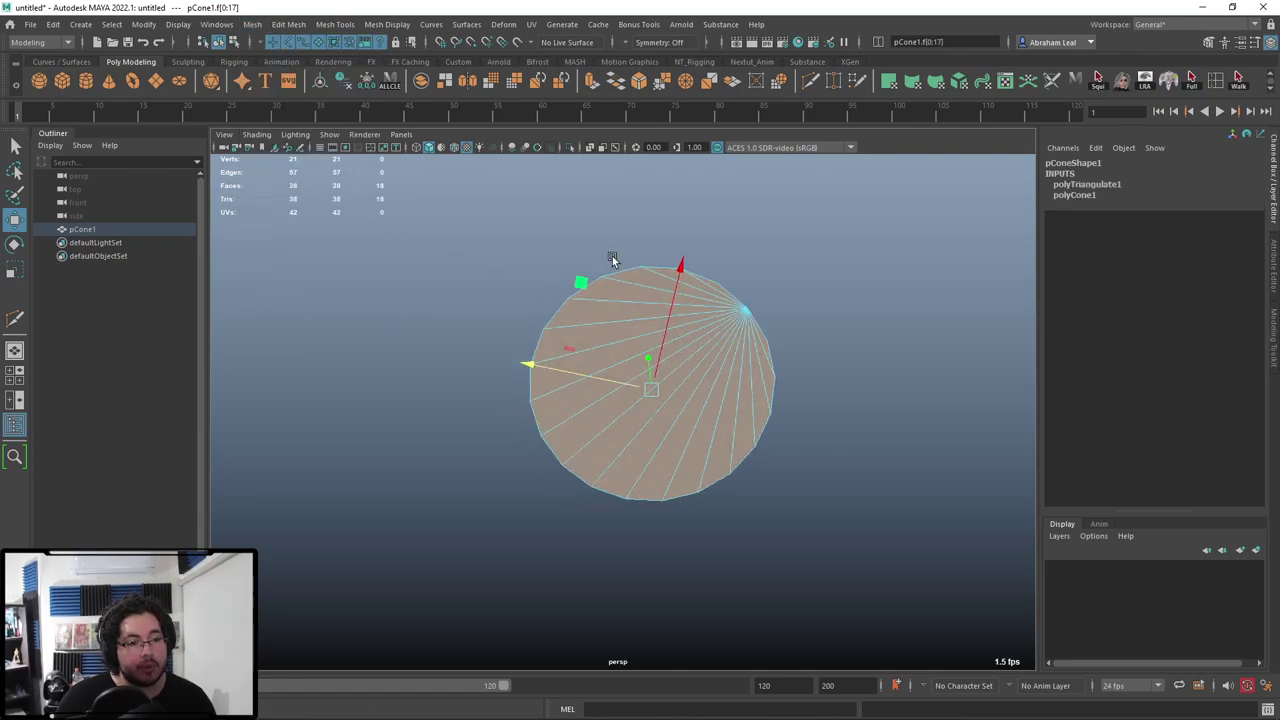
alt+drag(613, 260, 624, 257)
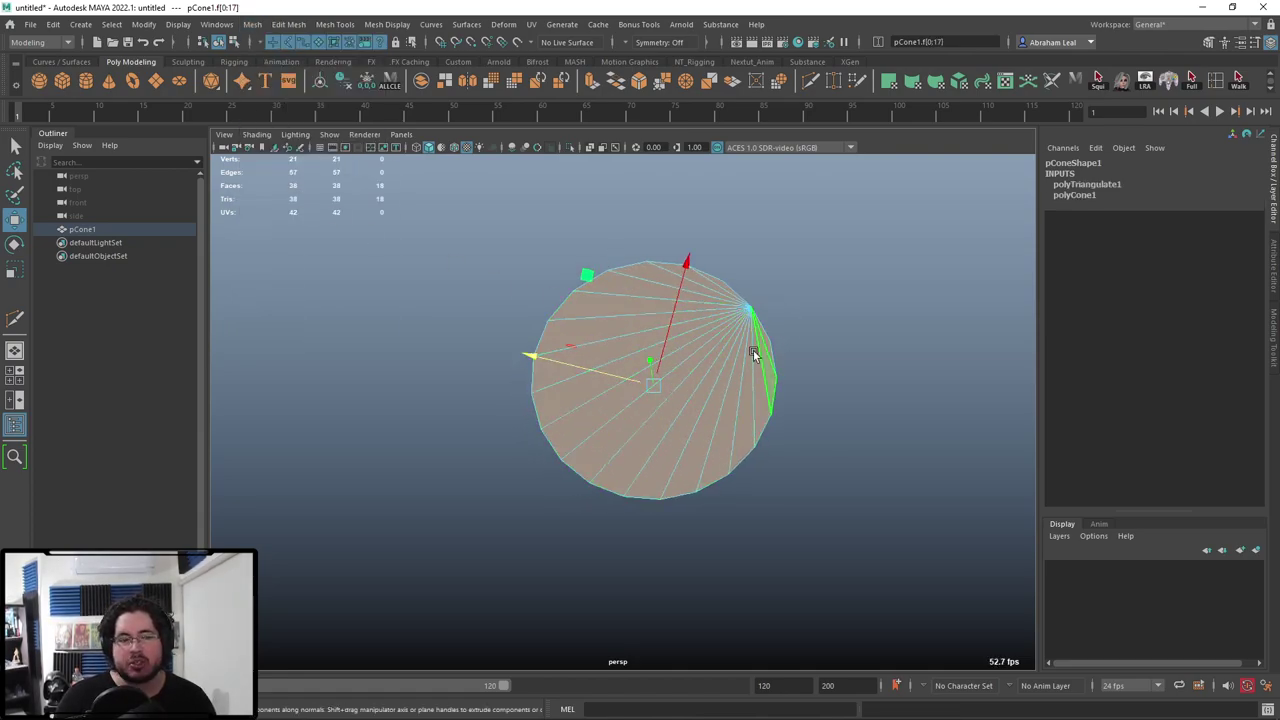
key(ctrl+z)
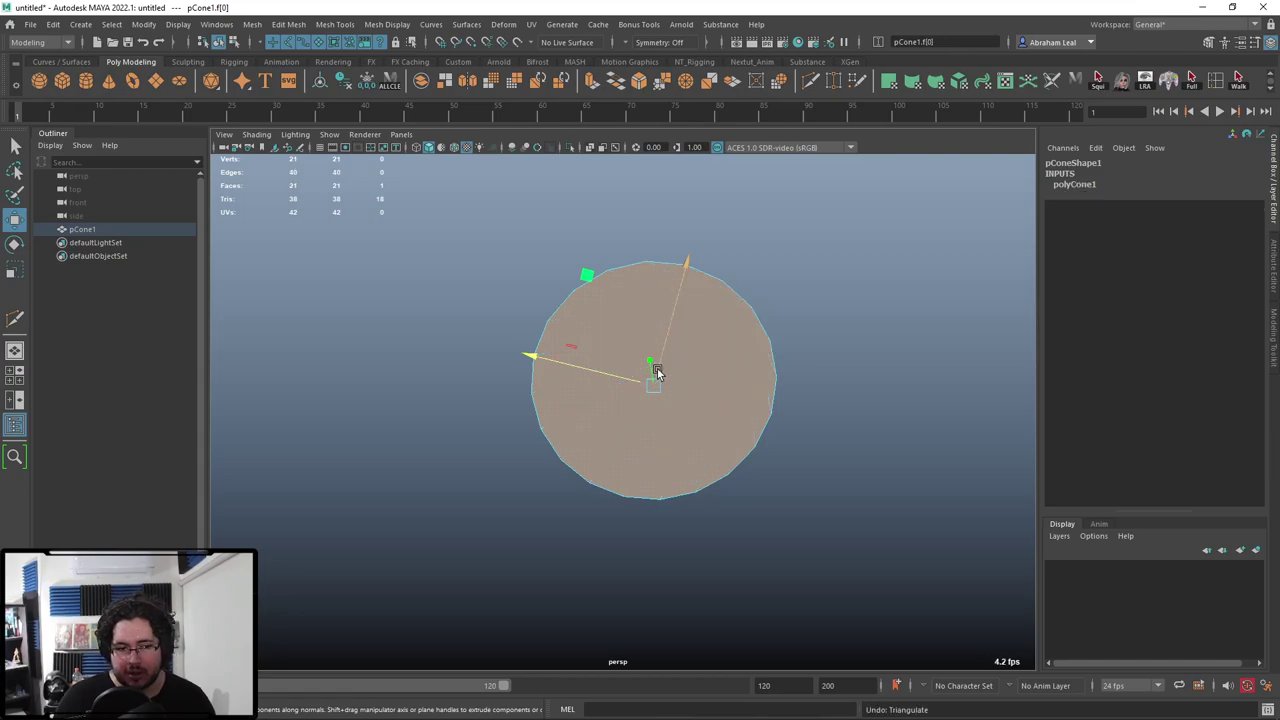
Poke the cone's base face so its edges meet at a centre vertex.
click(300, 25)
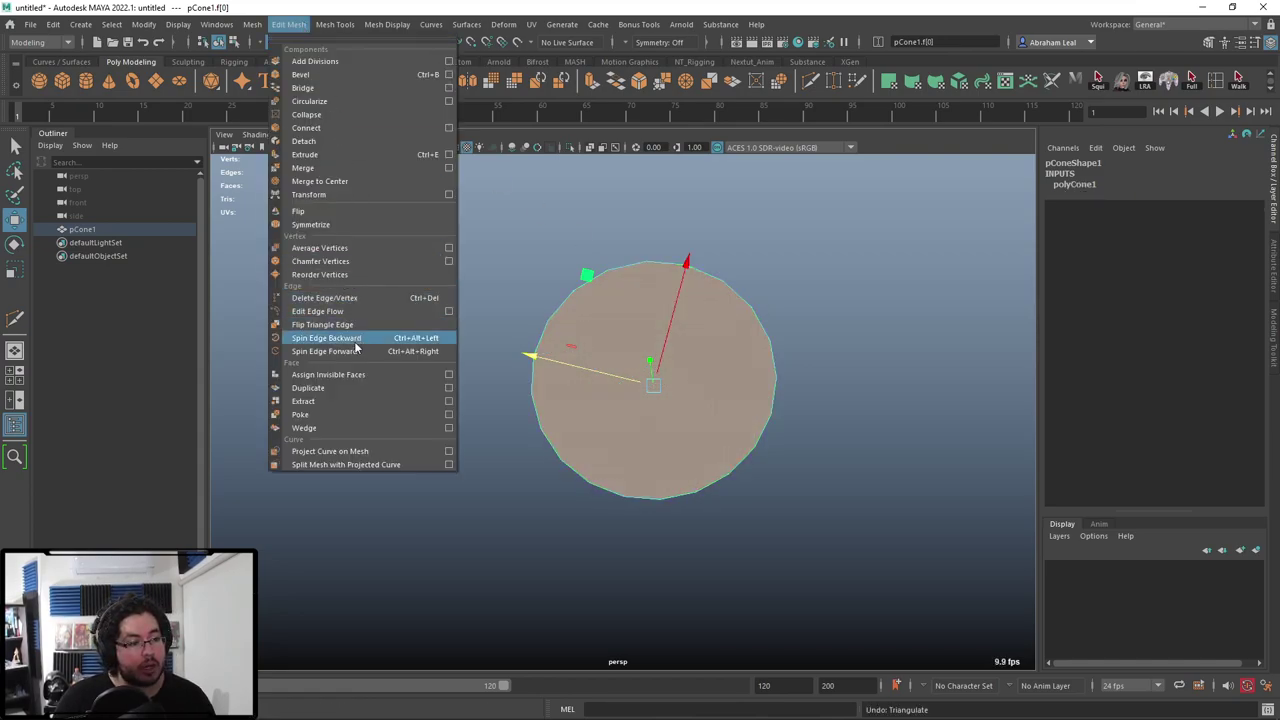
click(312, 414)
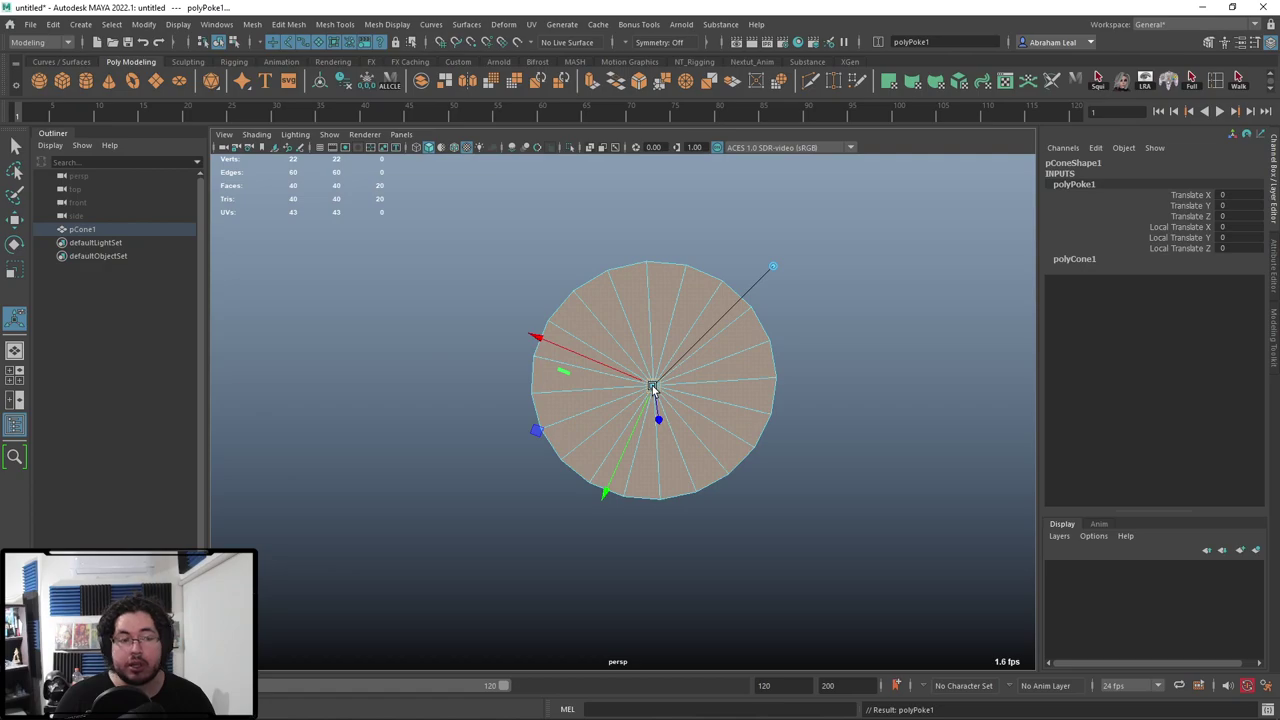
alt+drag(714, 334, 680, 400)
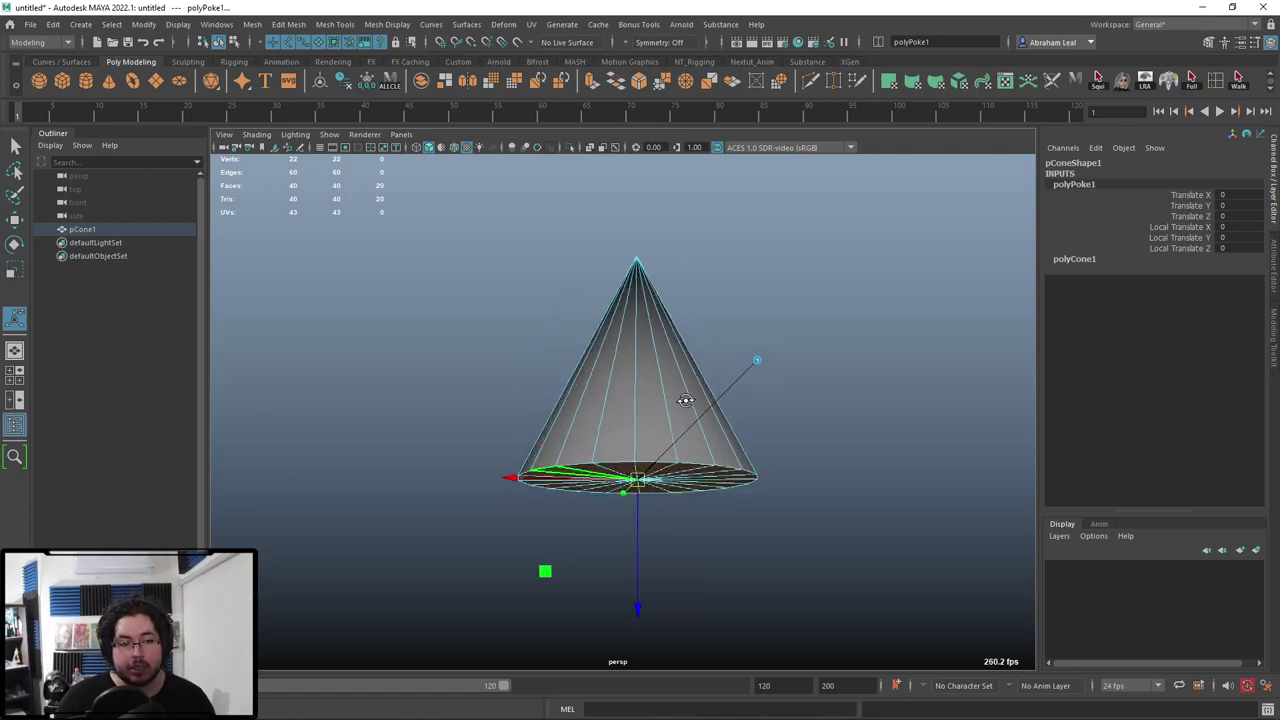
Bevel the edge loop around the cone's base with a Fraction of 0.04 and 2 Segments.
right_click(668, 395)
click(667, 302)
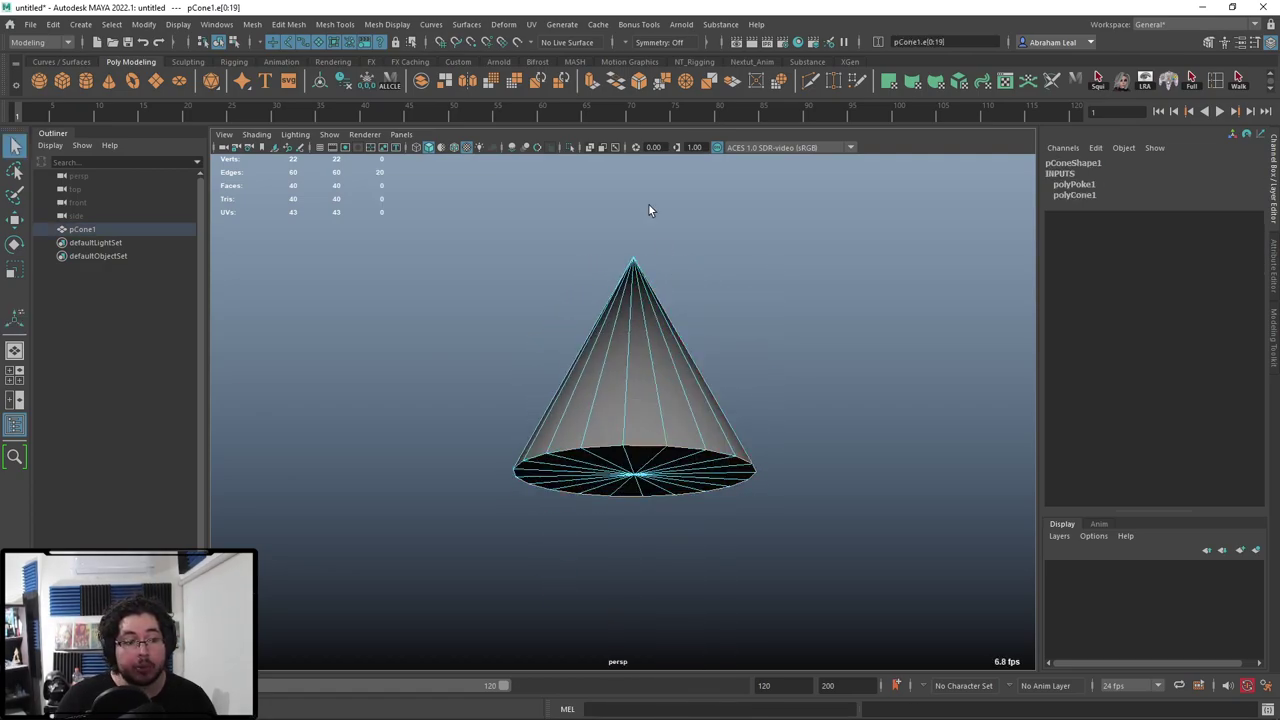
key(ctrl+b)
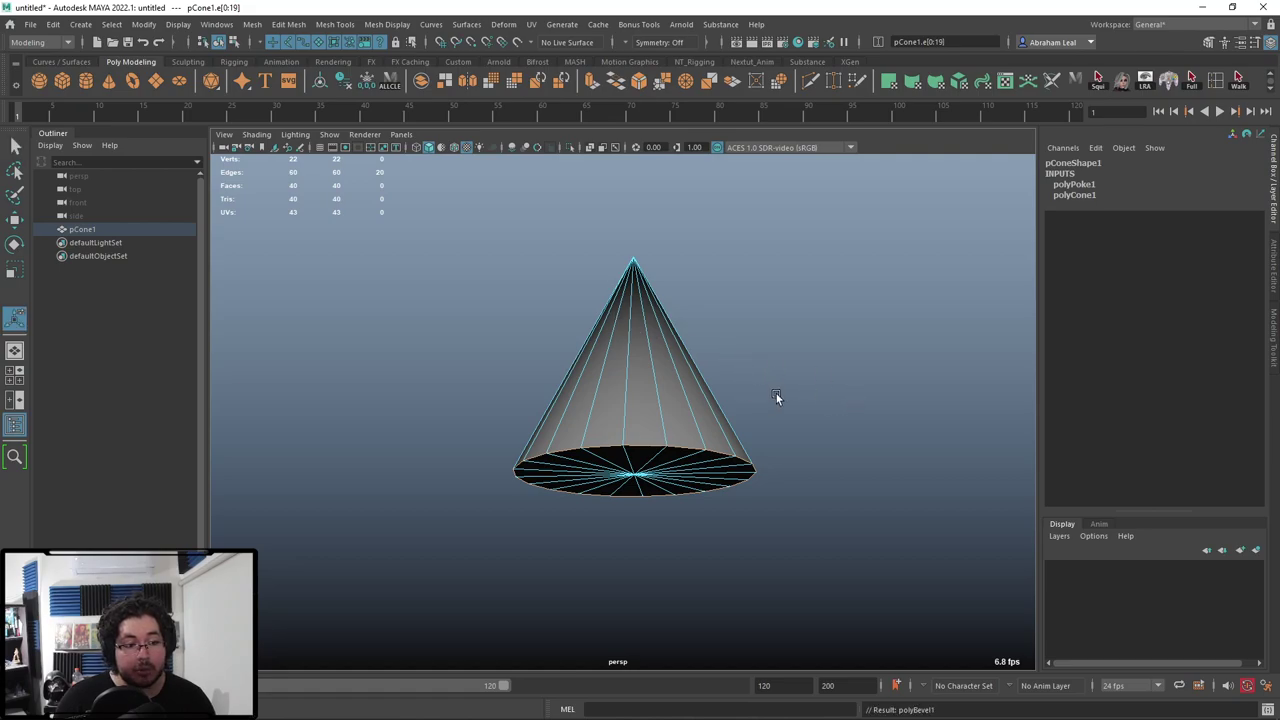
scroll(778, 398, up, 3)
drag(848, 428, 808, 428)
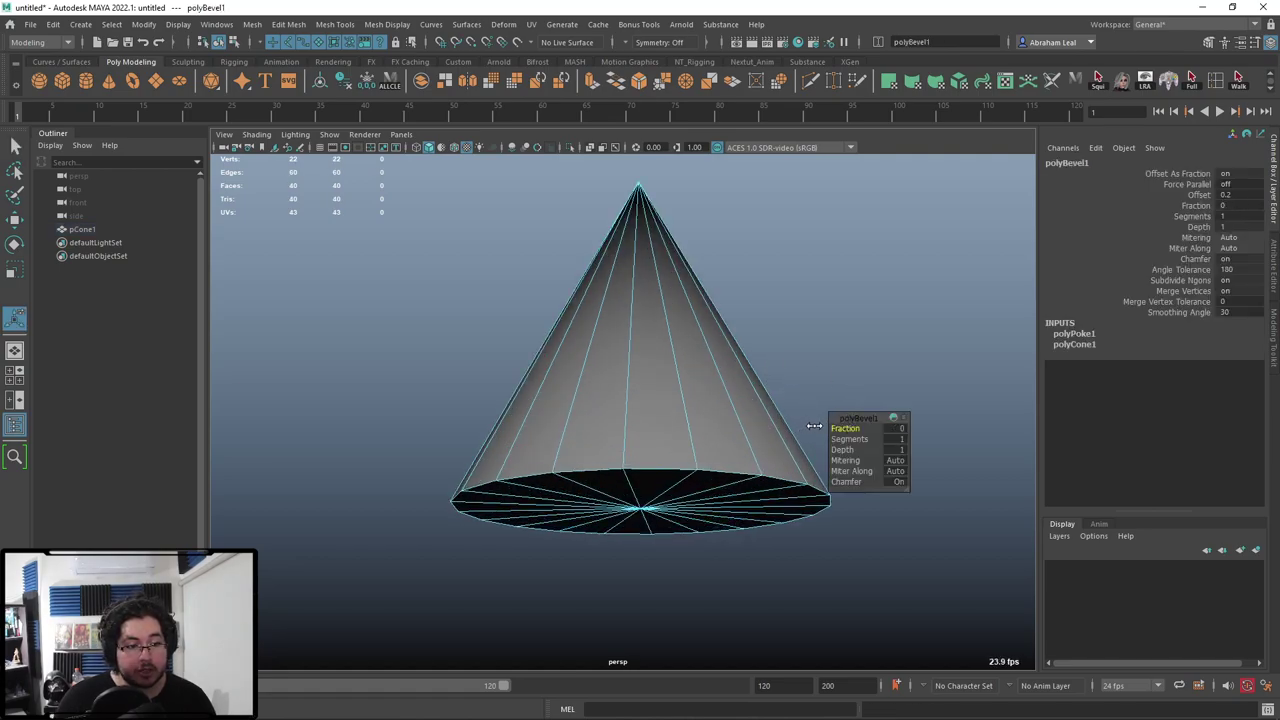
middle_drag(814, 426, 800, 452)
click(836, 438)
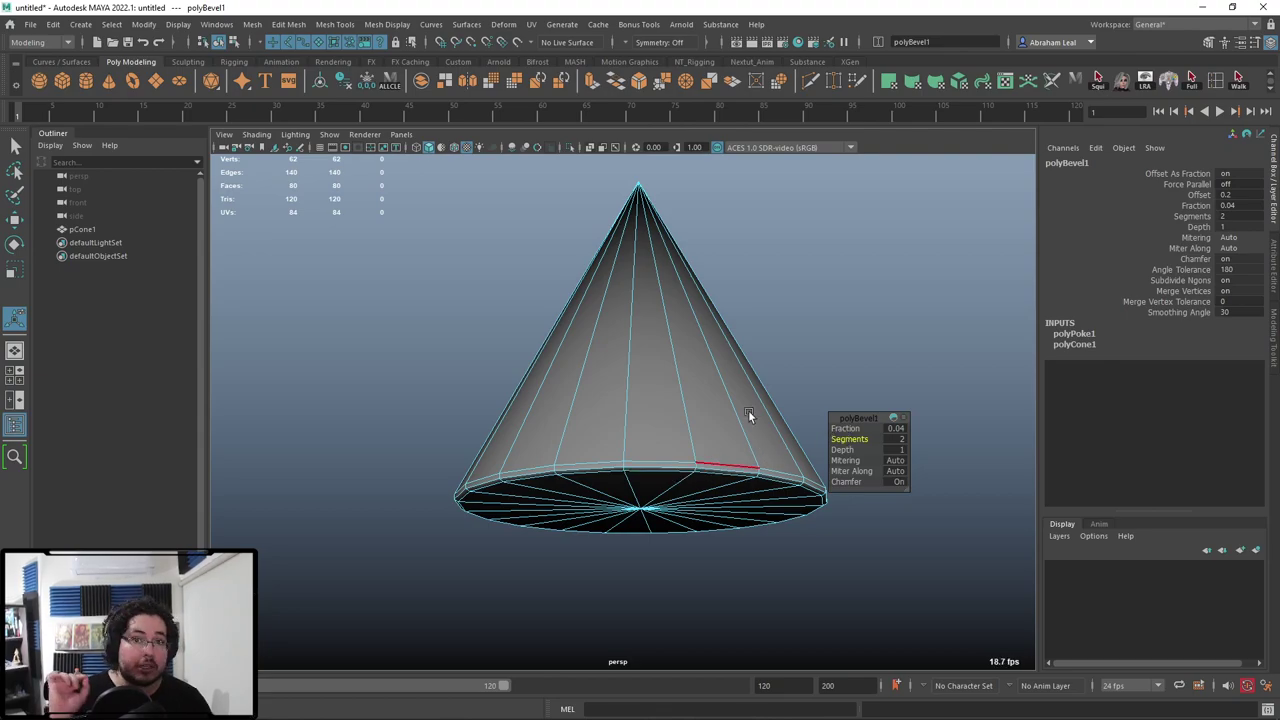
Preview the beveled cone smoothed, return to object mode with the cone selected, and turn the preview off.
key(3)
key(q)
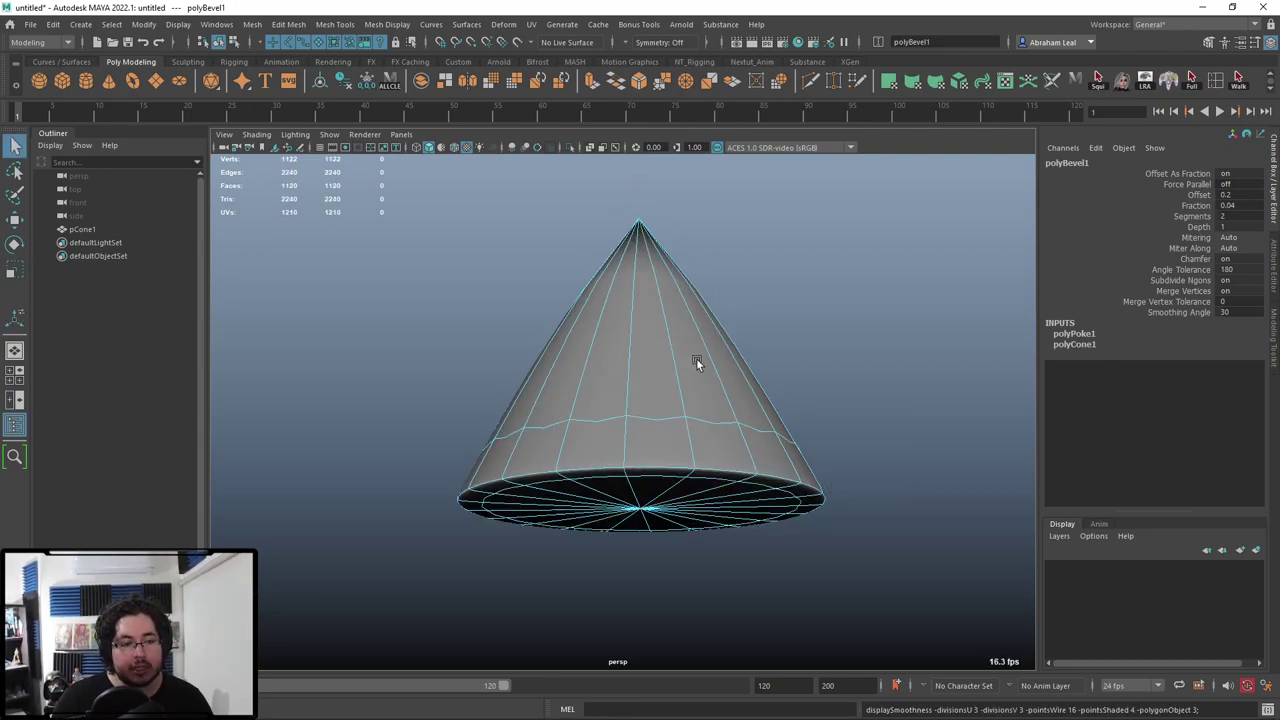
right_drag(695, 340, 784, 303)
click(701, 440)
key(1)
Slice straight across the cone just below its tip with the Multi-Cut tool in the front view.
alt+drag(727, 368, 684, 387)
key(space)
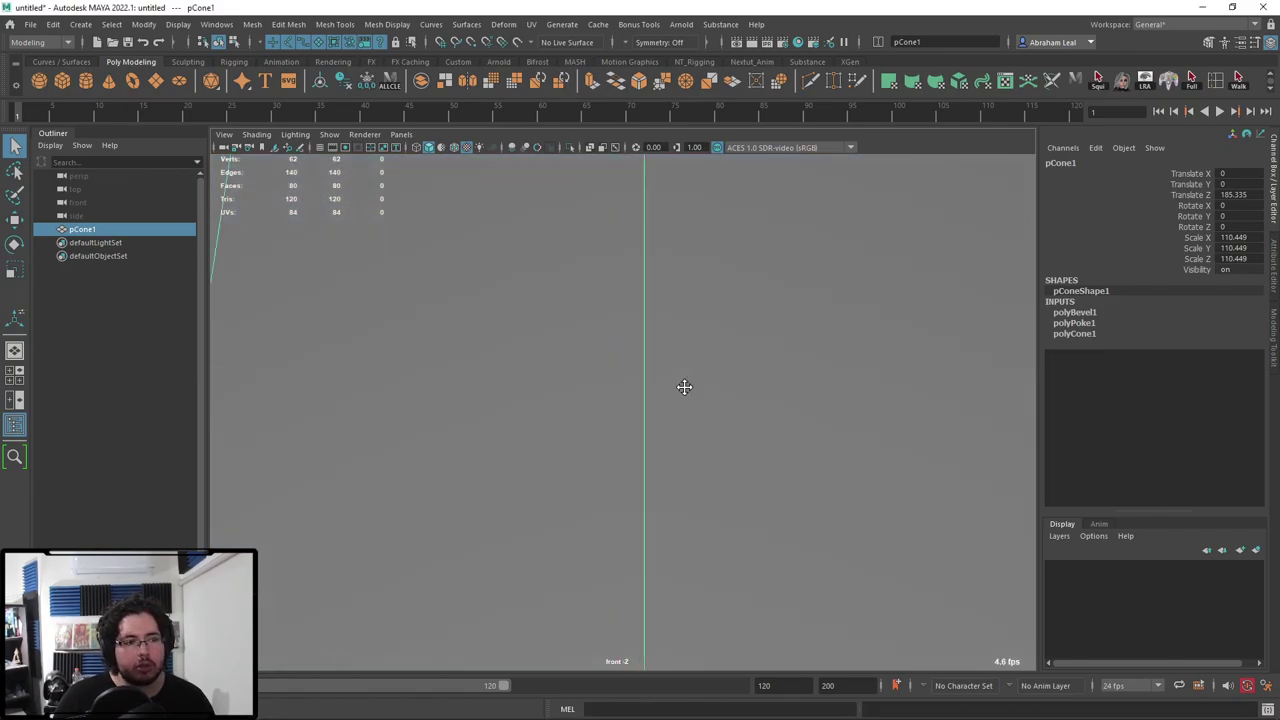
scroll(684, 387, down, 10)
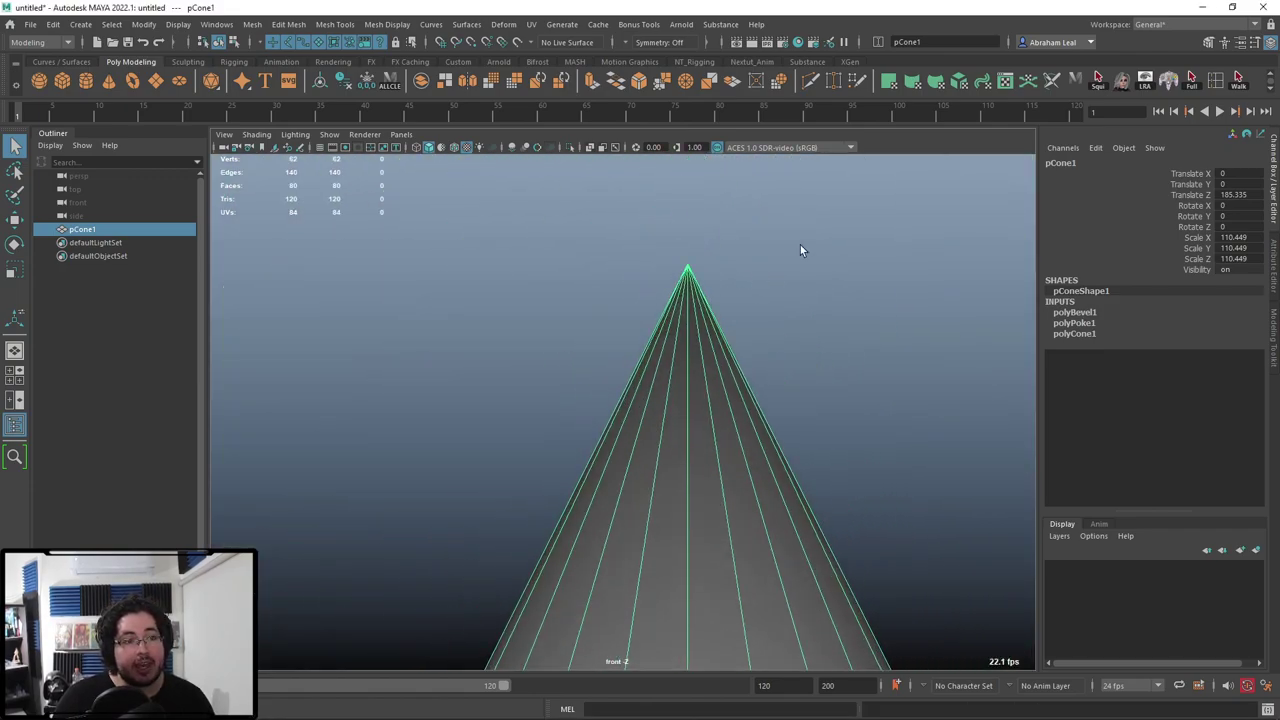
alt+middle_drag(713, 272, 688, 237)
scroll(636, 306, down, 2)
alt+middle_drag(634, 308, 624, 261)
scroll(624, 262, down, 1)
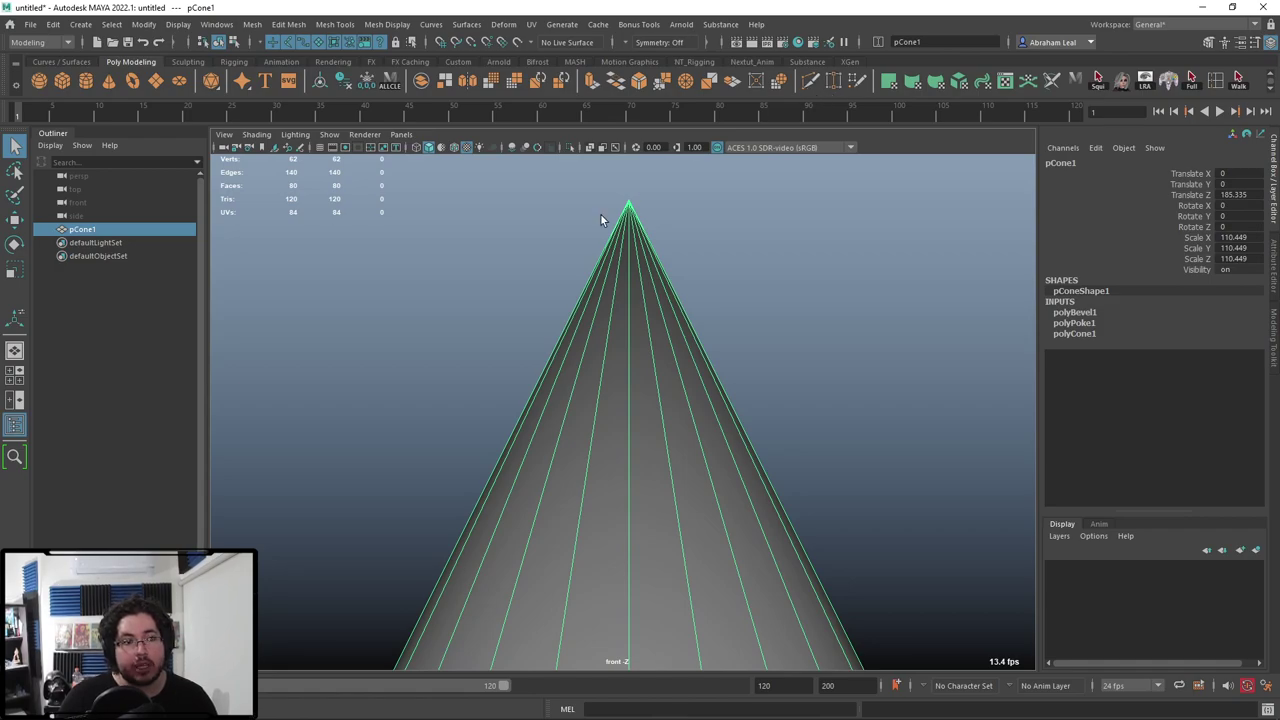
key(ctrl+shift+x)
shift+drag(604, 212, 930, 201)
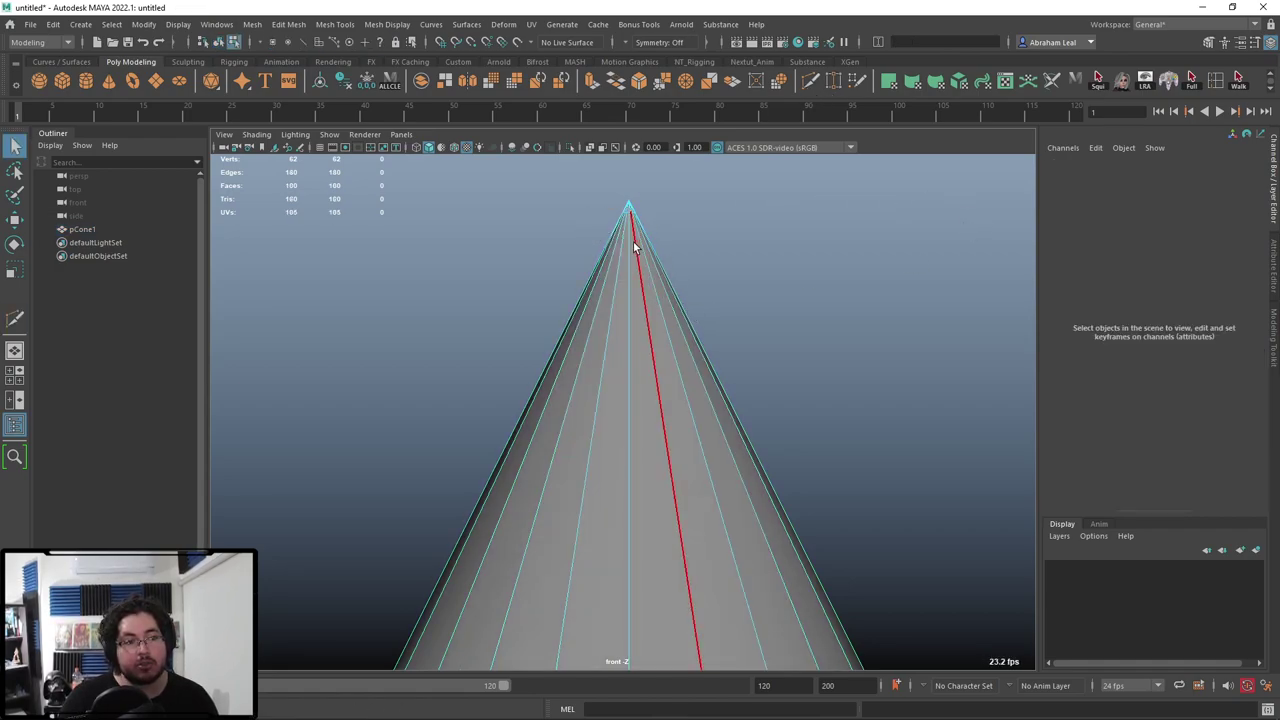
Turn on smooth mesh preview for the sliced cone and return to the perspective view with the cone selected.
key(3)
key(q)
click(795, 235)
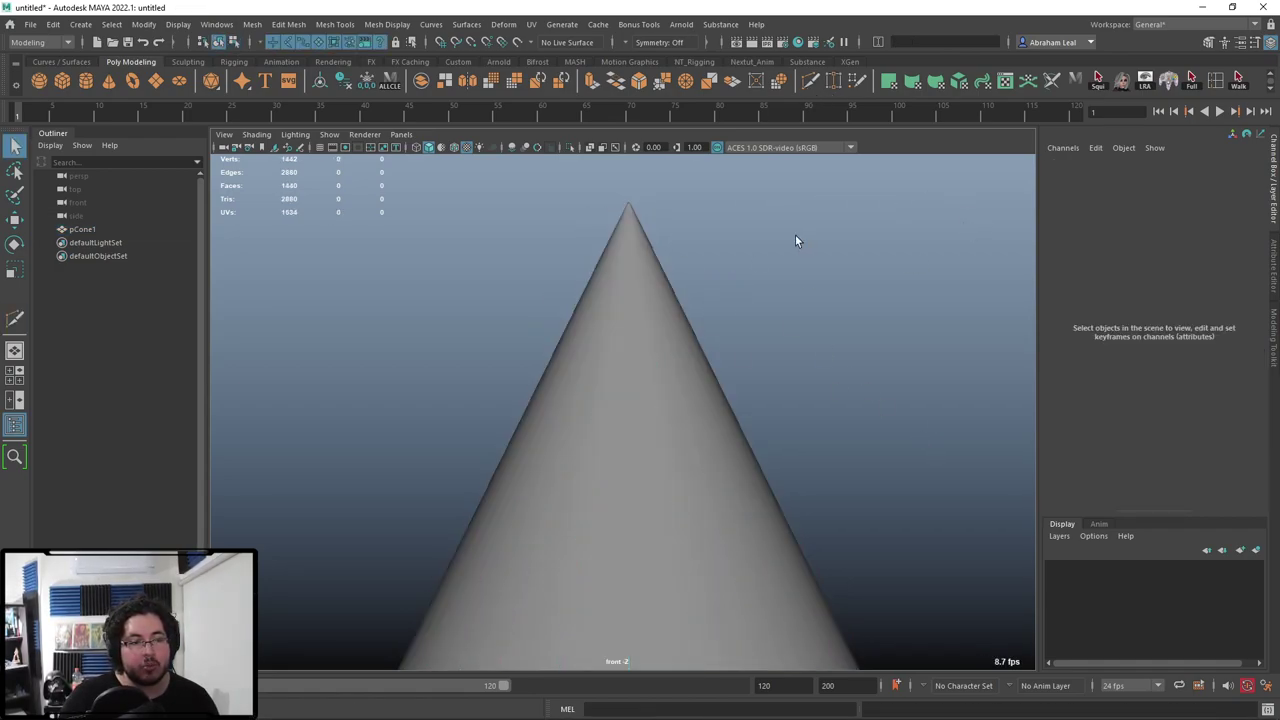
scroll(700, 458, down, 8)
key(space)
drag(700, 453, 700, 425)
click(700, 470)
alt+middle_drag(700, 470, 719, 323)
Toggle the cone's smooth mesh preview off and on in the perspective view to compare how the tip holds its shape.
key(1)
alt+drag(869, 407, 866, 310)
alt+right_drag(866, 335, 788, 347)
alt+drag(788, 347, 747, 427)
alt+right_drag(600, 250, 666, 257)
alt+middle_drag(666, 257, 848, 234)
alt+right_drag(848, 225, 820, 270)
alt+middle_drag(820, 270, 711, 118)
key(3)
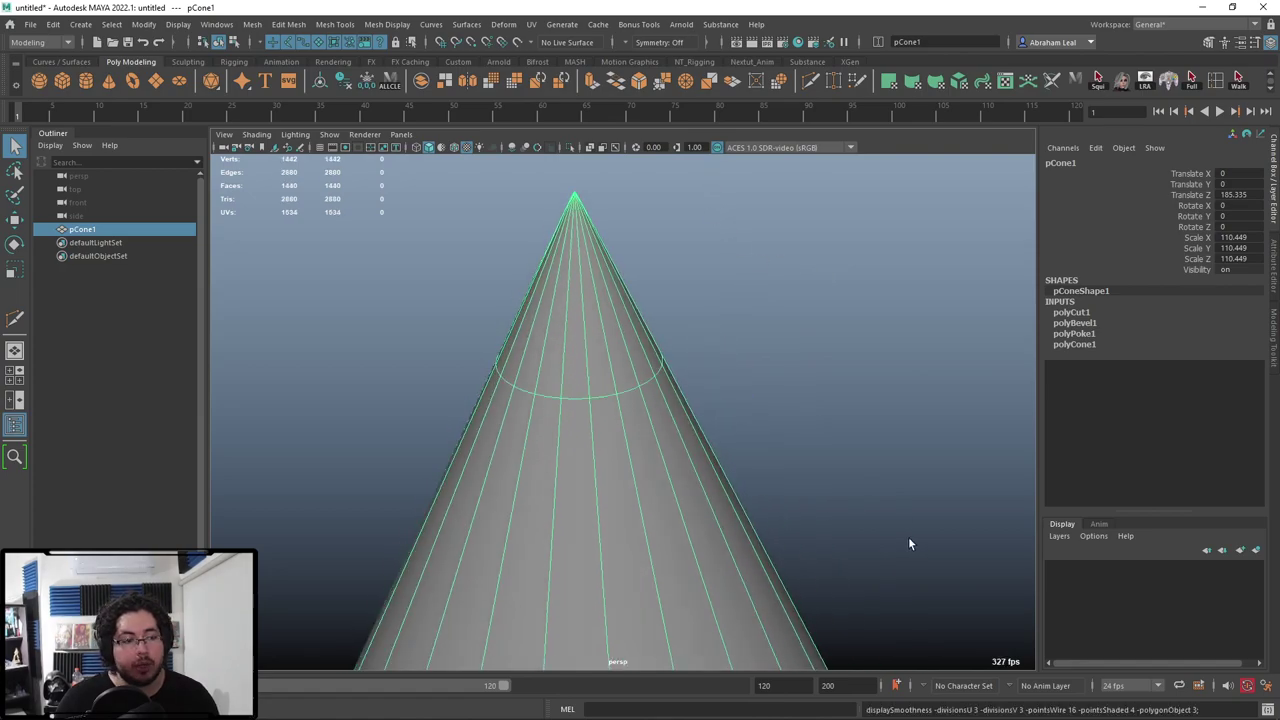
Delete the cone from the scene.
alt+right_drag(908, 541, 640, 446)
alt+middle_drag(640, 446, 589, 334)
alt+drag(589, 334, 721, 314)
click(721, 314)
click(668, 338)
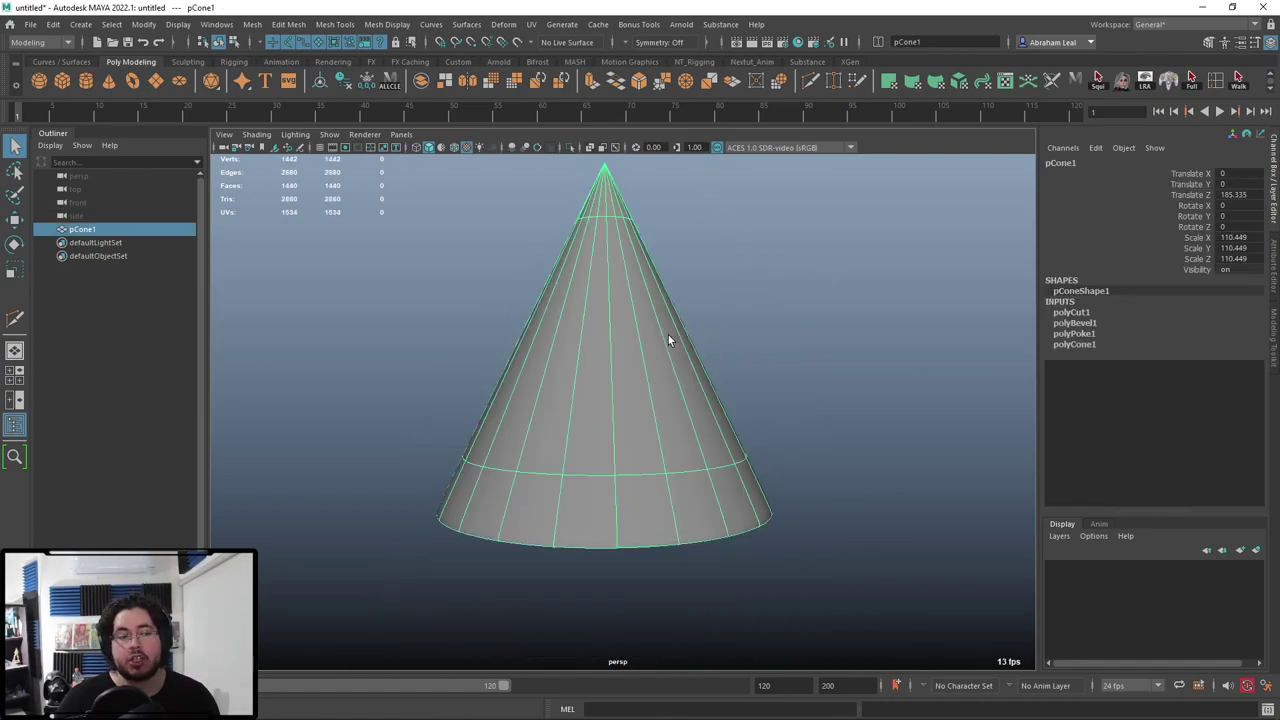
key(Delete)
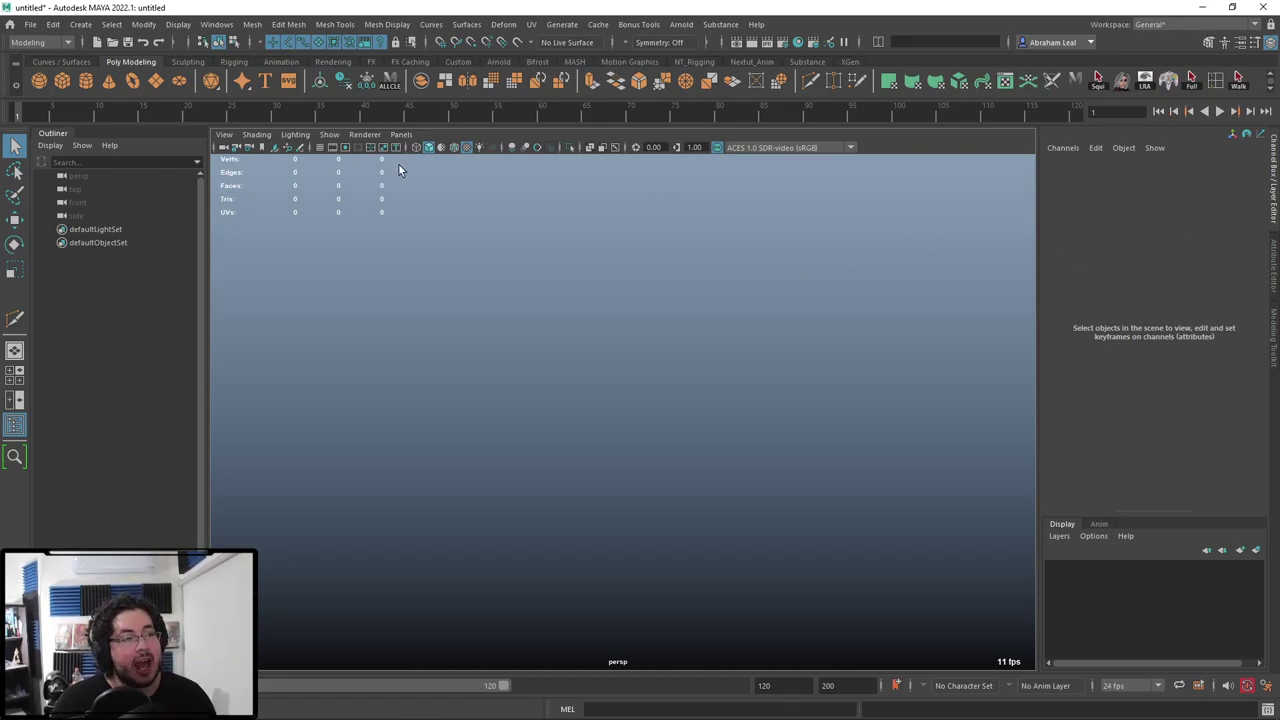
Switch to Chrome and search Google for "cylinder cap" in a new tab.
key(alt+Tab)
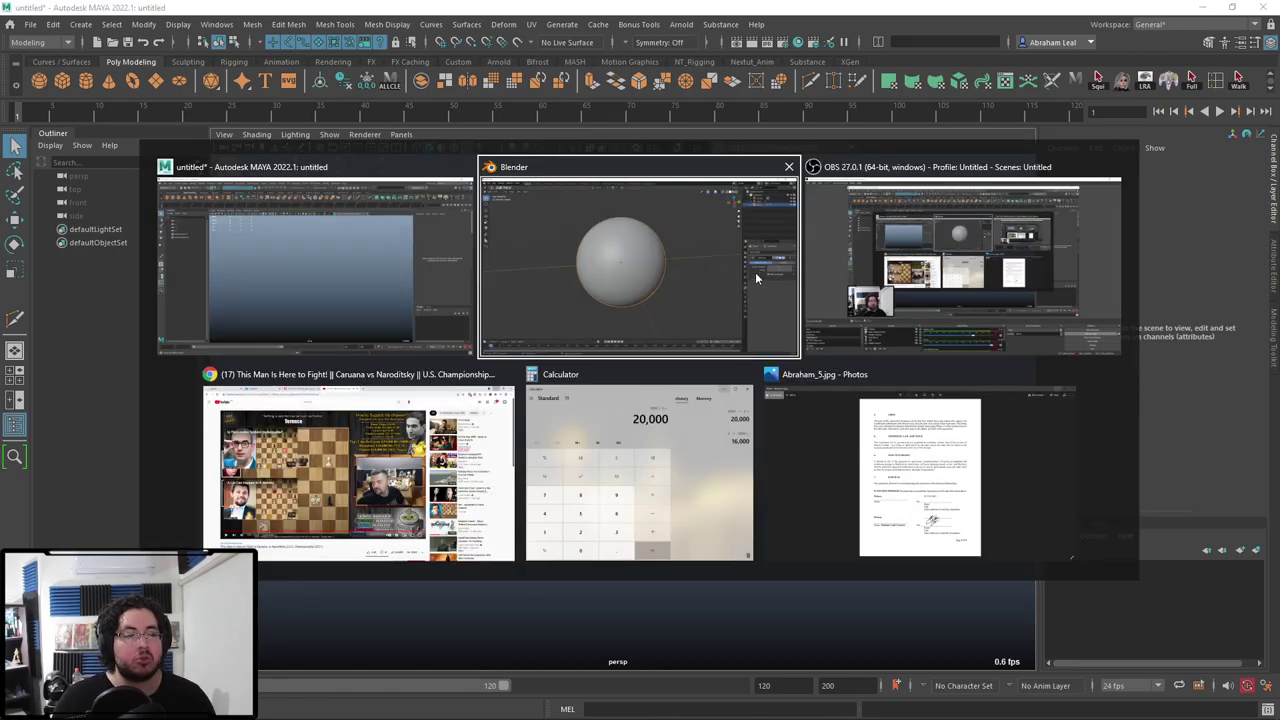
click(453, 498)
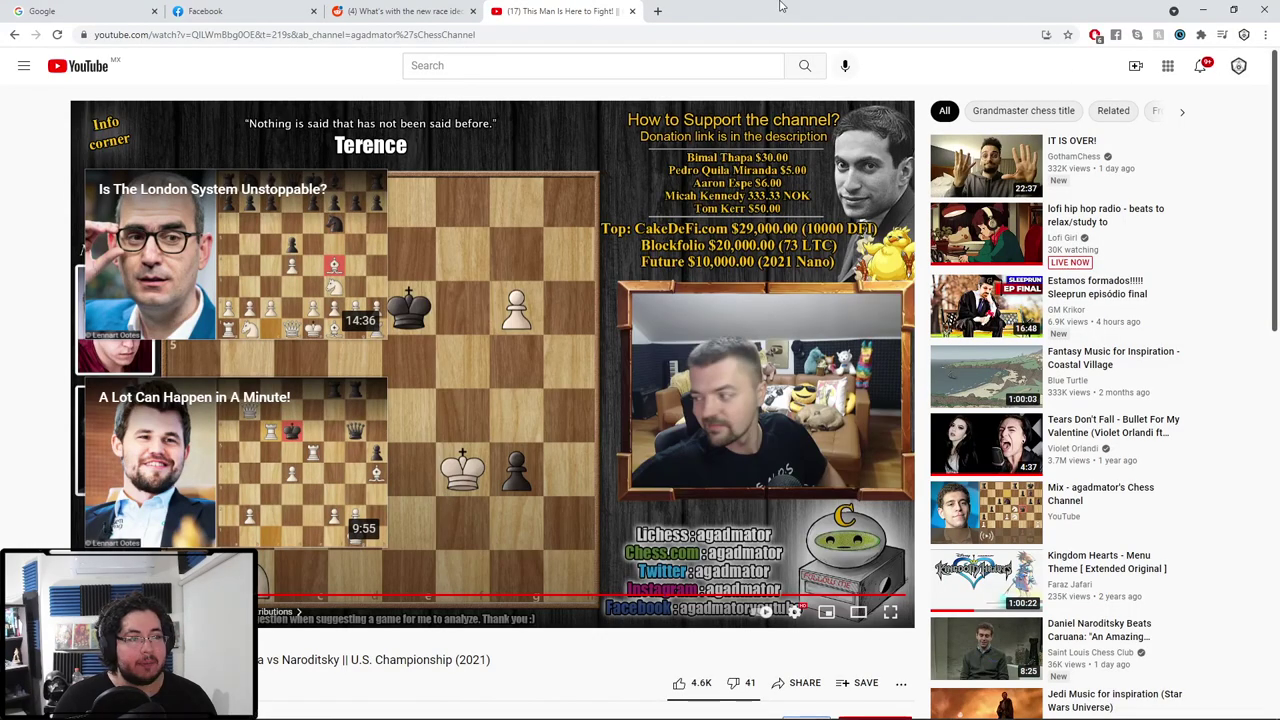
click(660, 11)
click(638, 34)
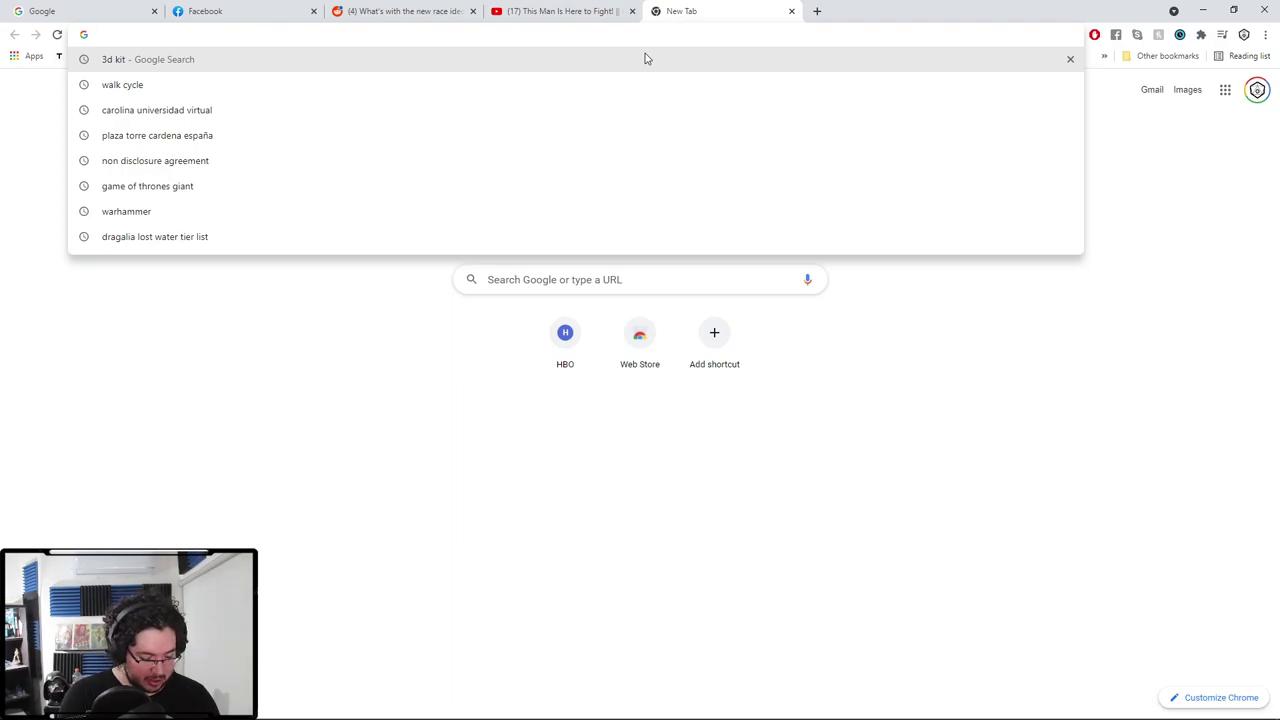
text(cylinder cap)
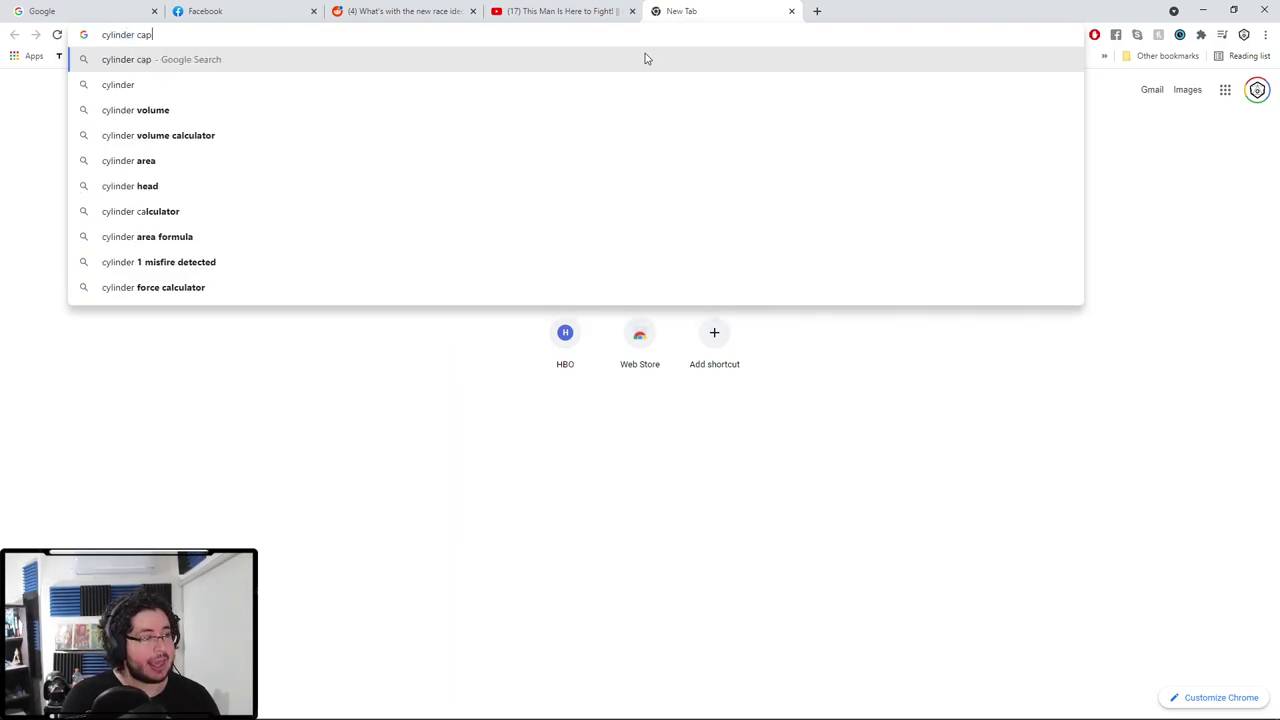
key(Return)
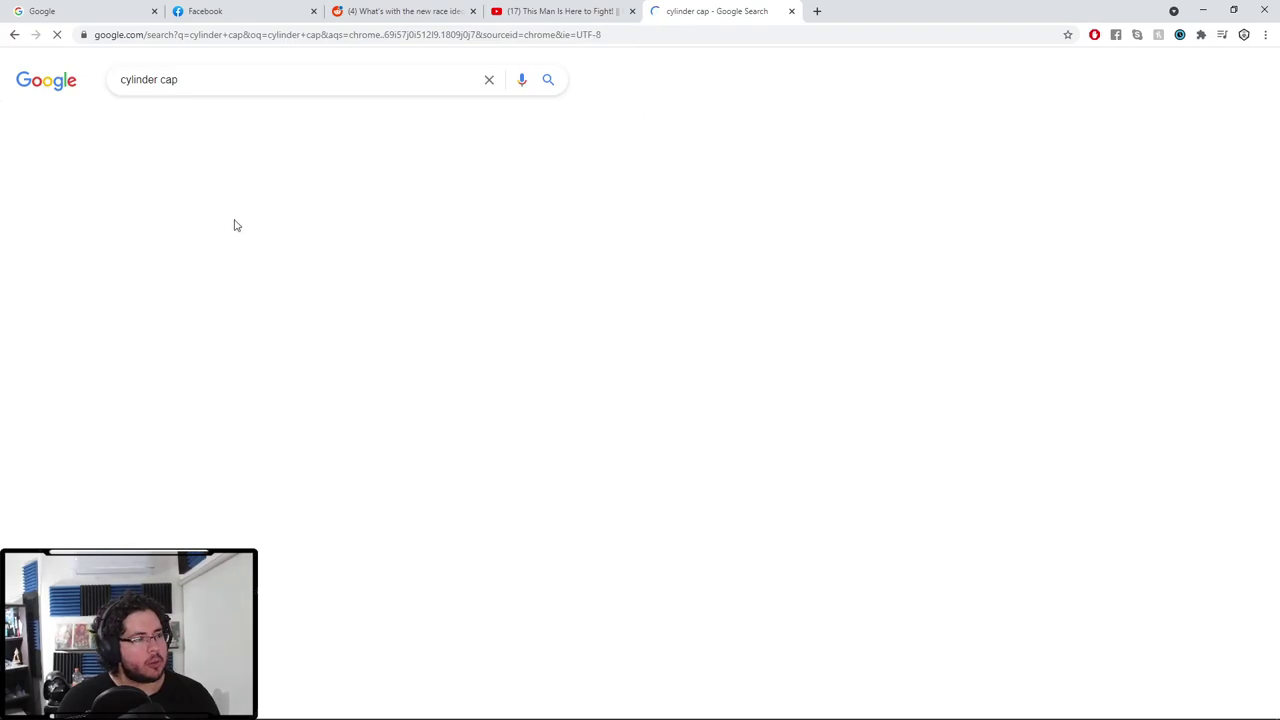
Browse the image results for "cylinder cap" as reference and minimize the browser to return to Maya.
click(180, 124)
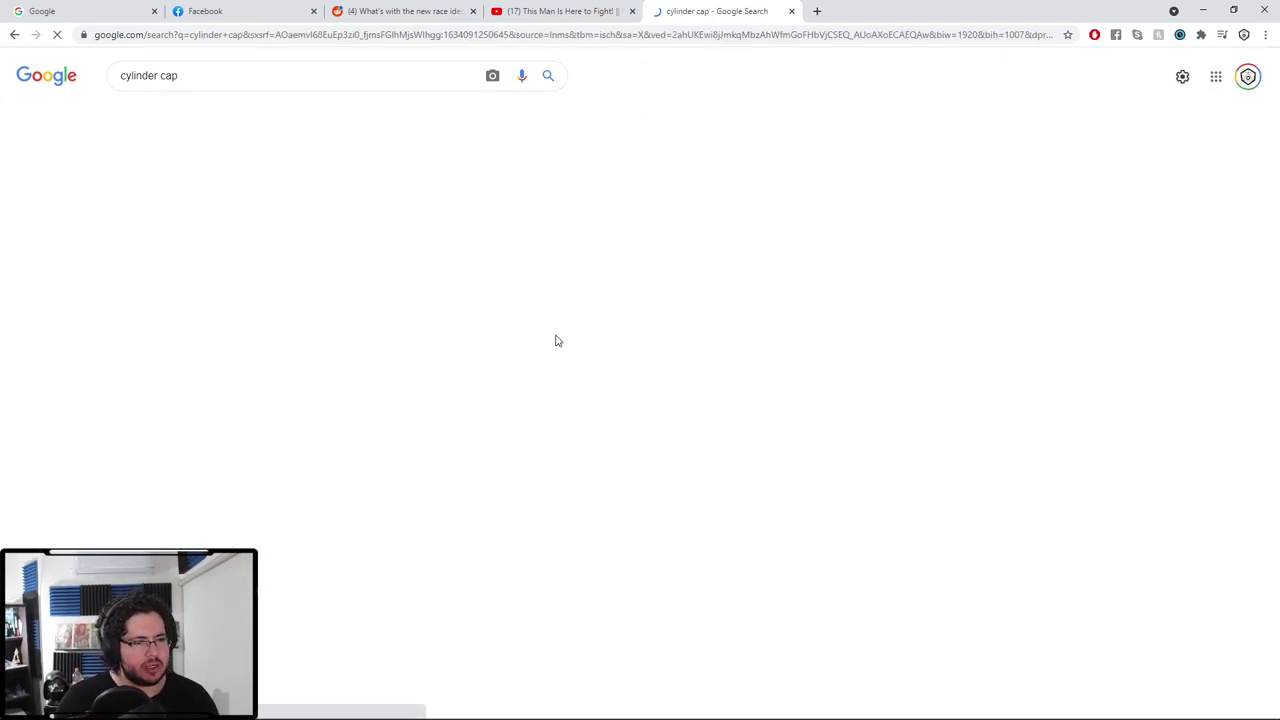
scroll(585, 467, down, 2)
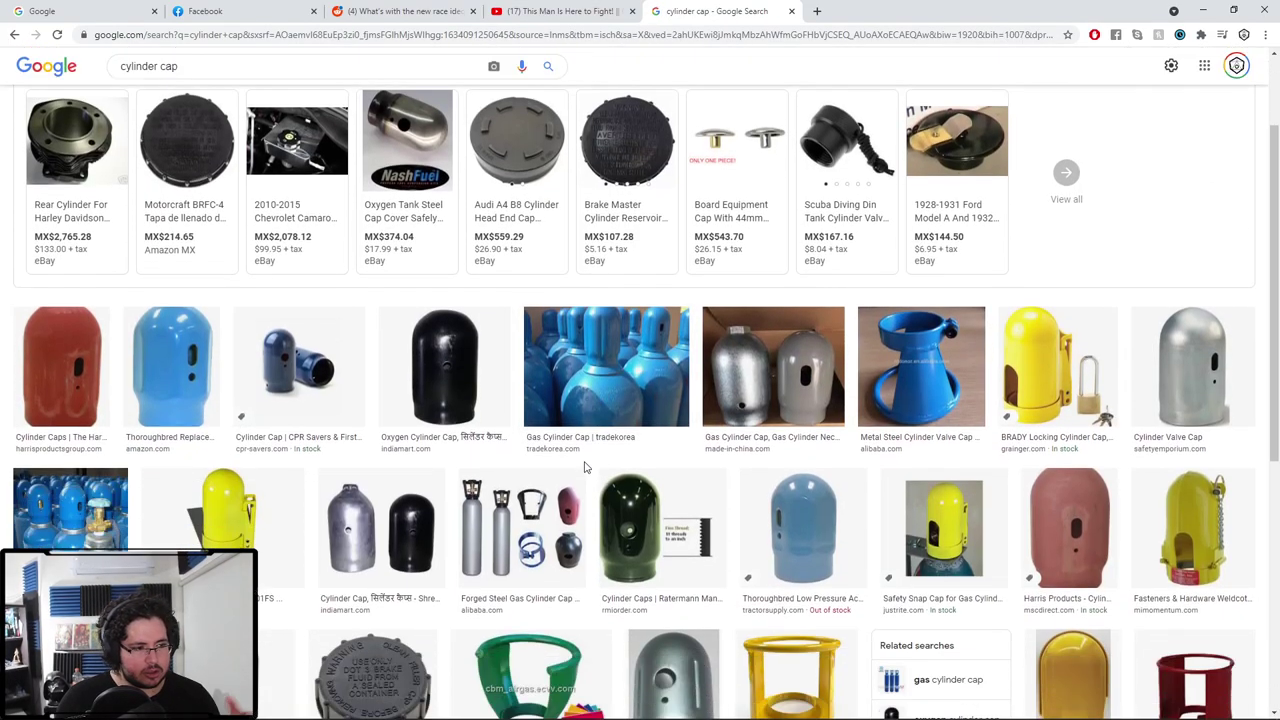
scroll(585, 467, down, 2)
scroll(570, 425, down, 4)
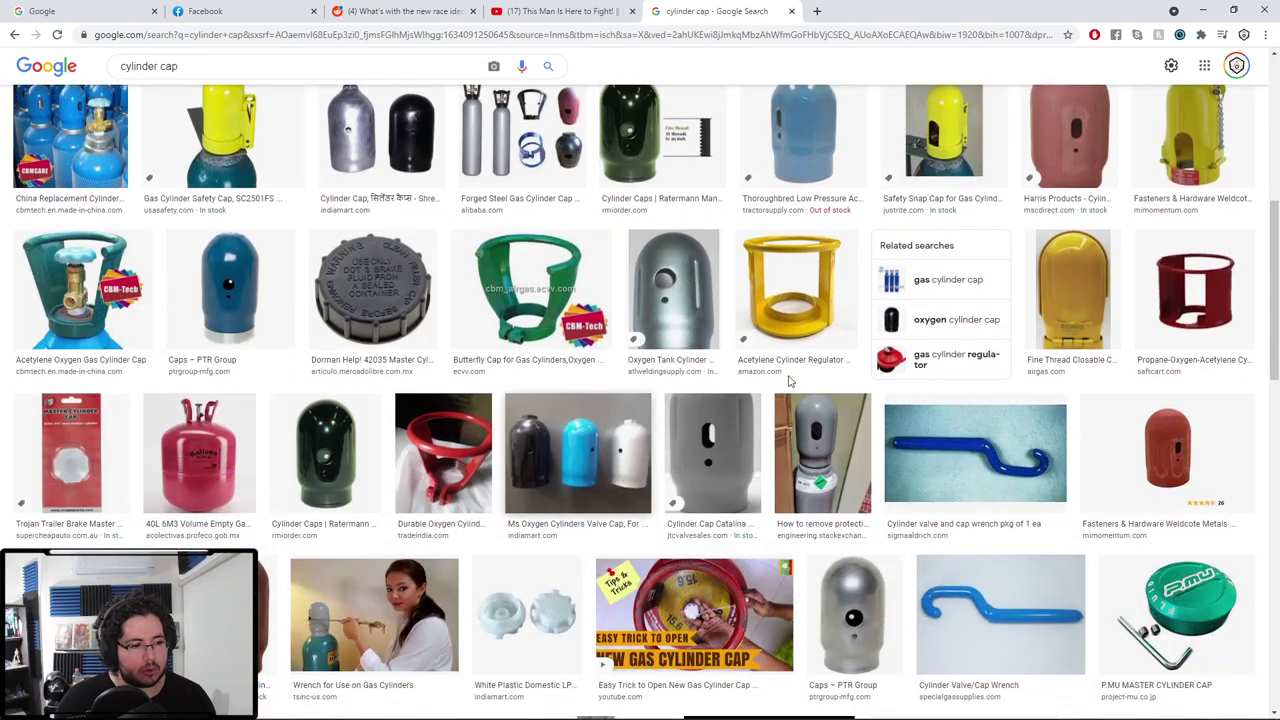
click(1203, 10)
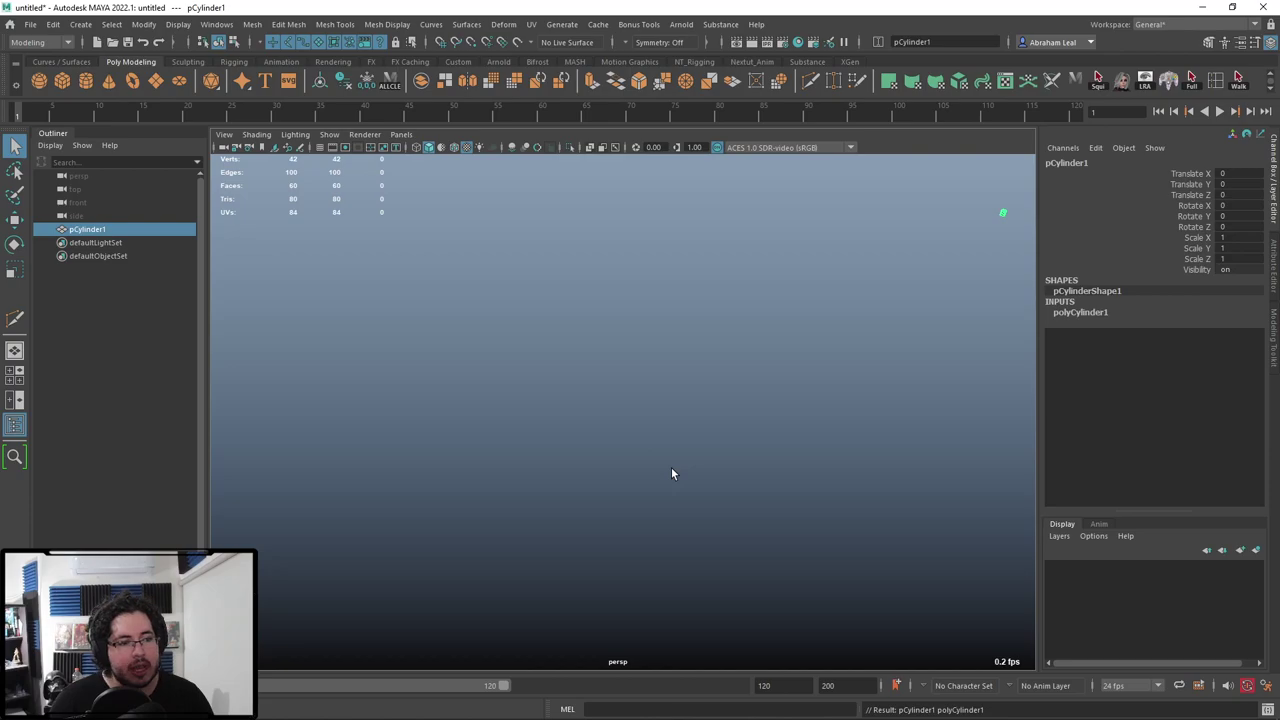
Frame the new cylinder and scale it into a wide, flat cap of about 2.51 in X and Z and 1.281 in Y.
key(w)
key(f)
scroll(690, 455, down, 5)
key(r)
drag(624, 314, 632, 368)
drag(624, 413, 700, 424)
key(q)
key(w)
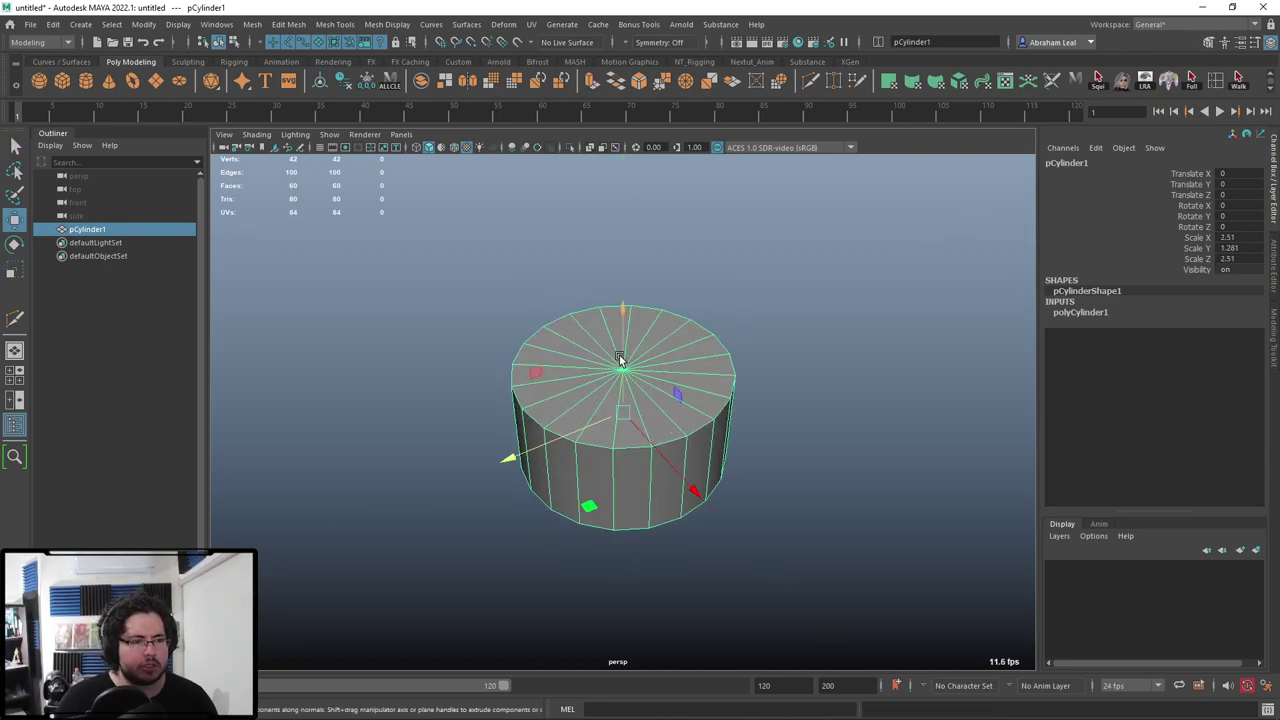
Deselect the cylinder and examine its flat circular cap face-on.
click(829, 303)
scroll(664, 331, up, 3)
scroll(651, 333, down, 5)
alt+drag(664, 330, 638, 183)
click(651, 334)
scroll(695, 373, up, 6)
scroll(661, 370, down, 5)
click(668, 468)
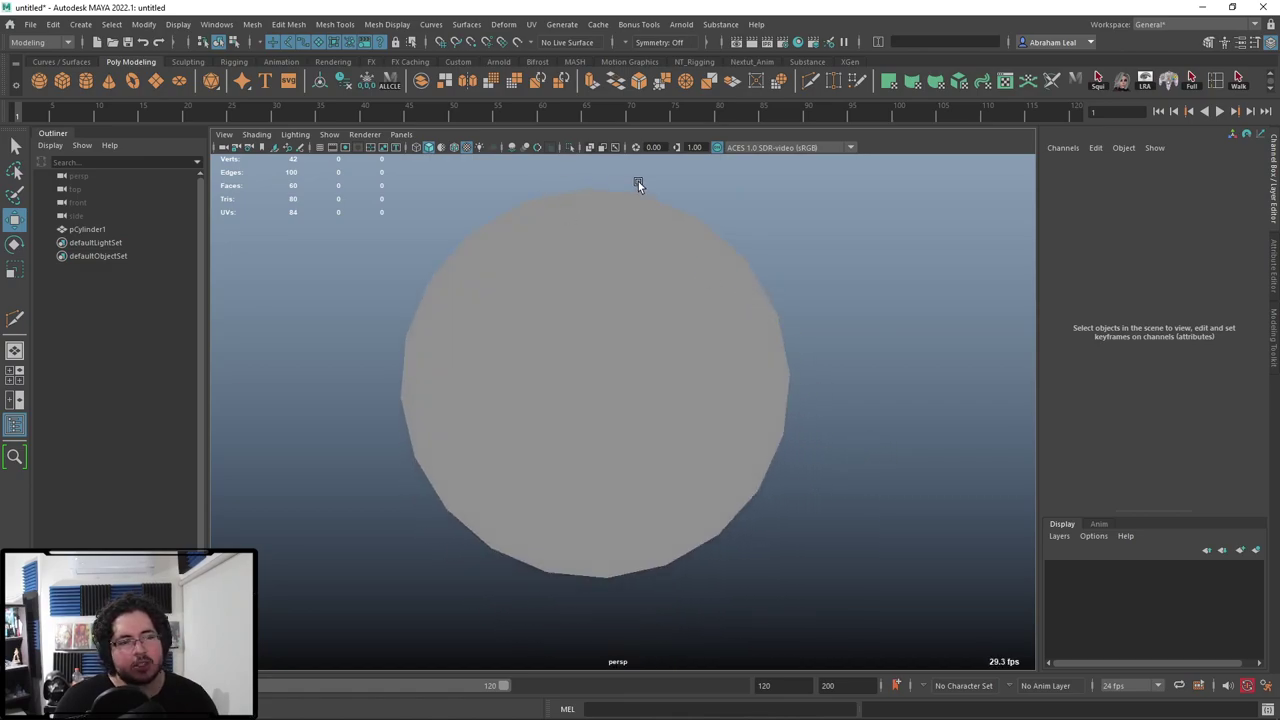
Turn on multisample anti-aliasing in the viewport and inspect the cylinder's silhouette from several angles.
alt+drag(714, 501, 618, 325)
alt+drag(322, 316, 440, 240)
click(538, 148)
alt+drag(396, 345, 600, 430)
Duplicate the cylinder and move the copy away to -11.391 along Z.
click(702, 448)
scroll(715, 420, down, 4)
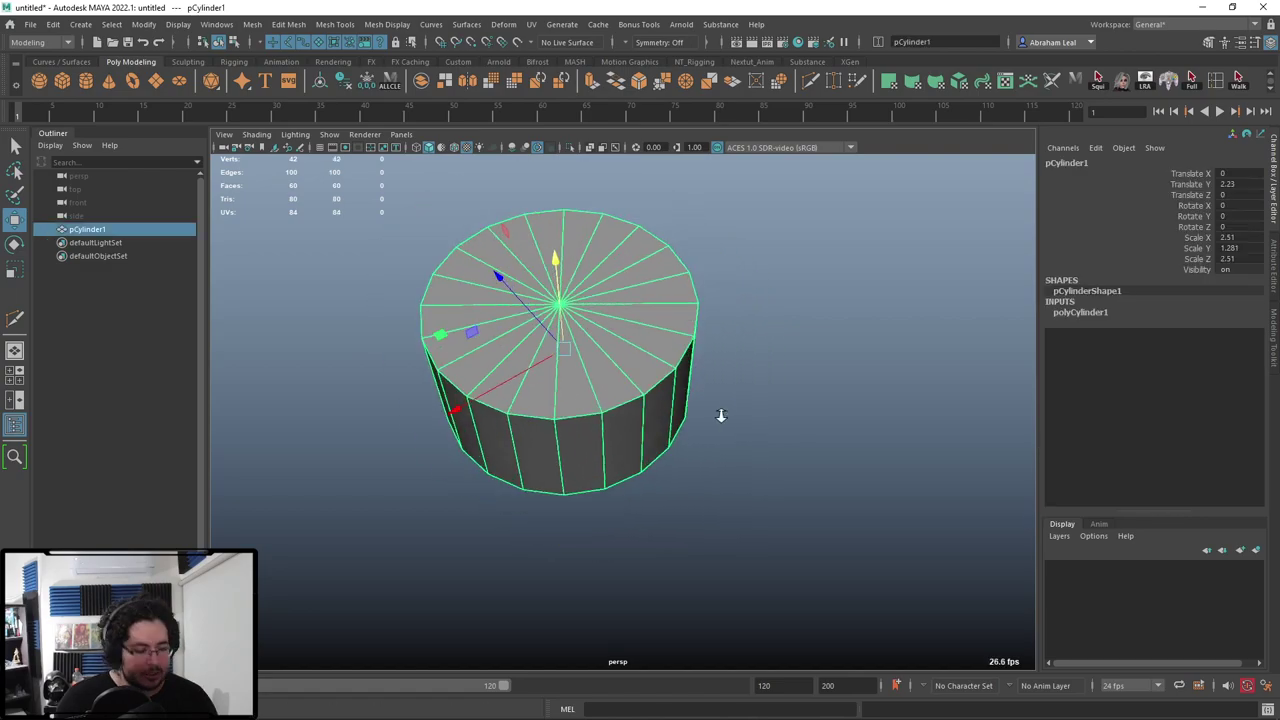
key(ctrl+d)
scroll(667, 401, down, 4)
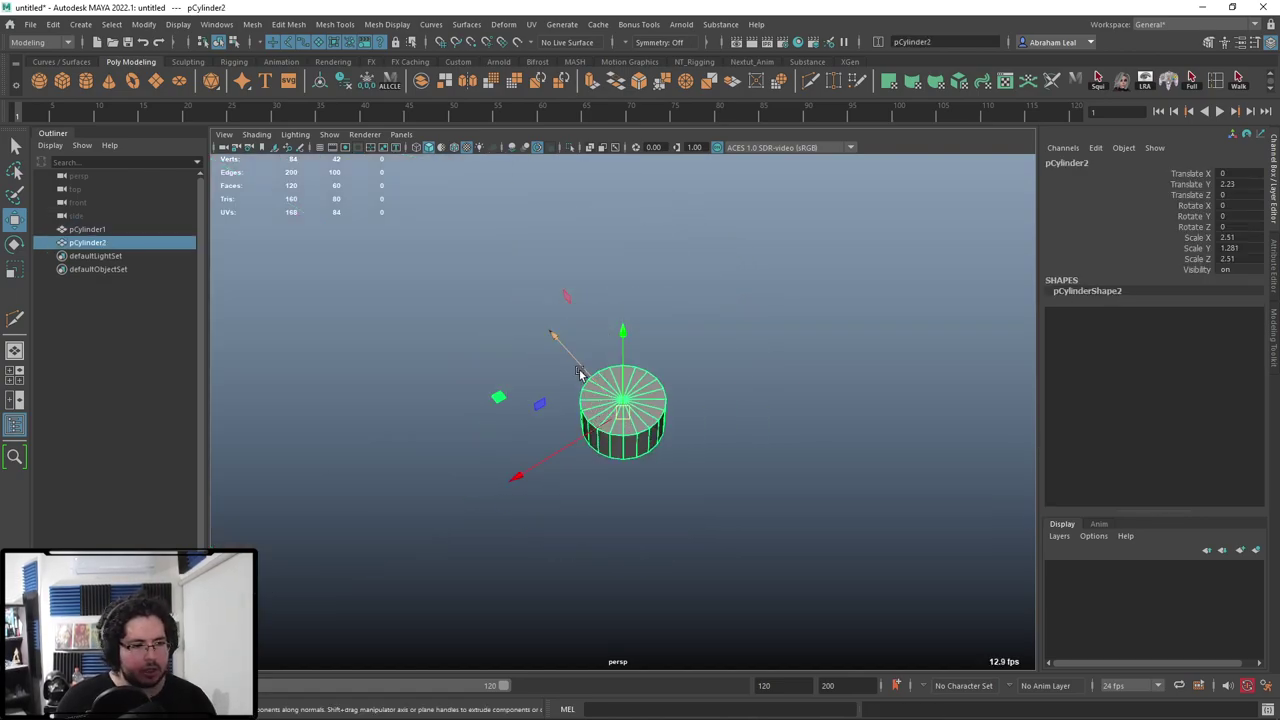
drag(581, 372, 697, 506)
Set the original cylinder's Subdivisions Axis to 50.
click(626, 400)
scroll(626, 402, up, 4)
alt+drag(628, 410, 709, 383)
scroll(710, 385, up, 2)
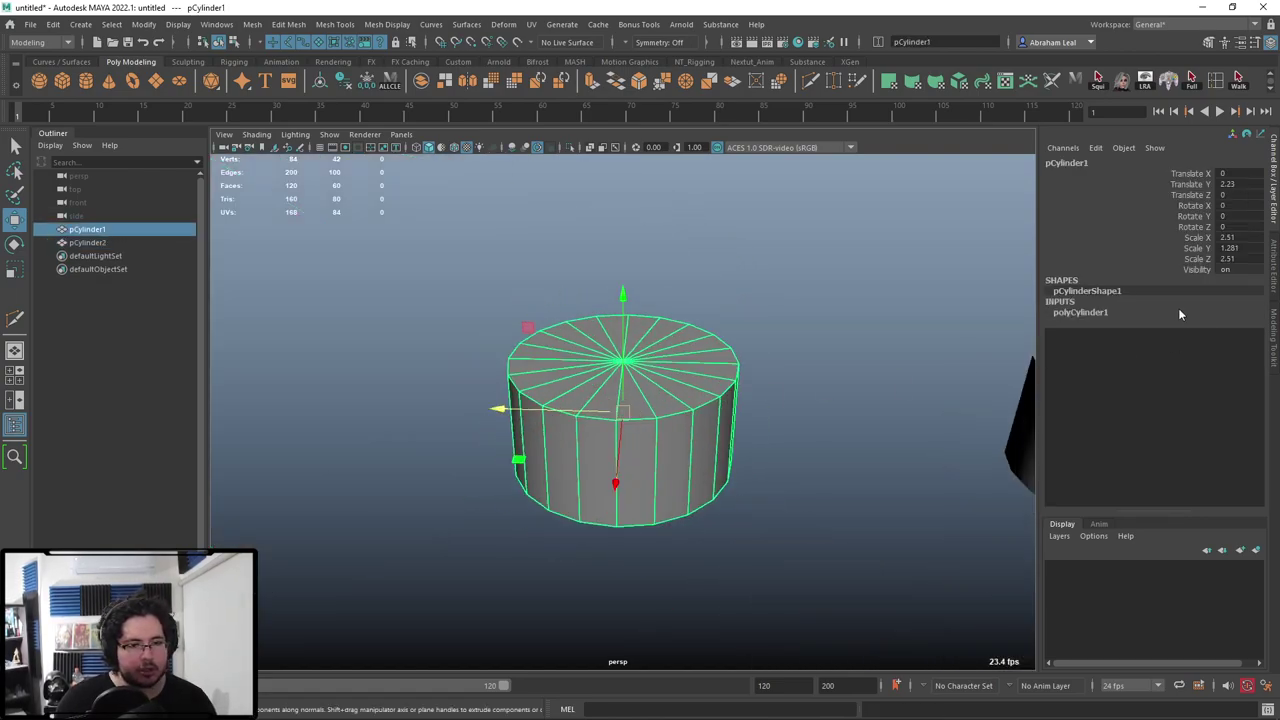
click(1178, 313)
text(5)
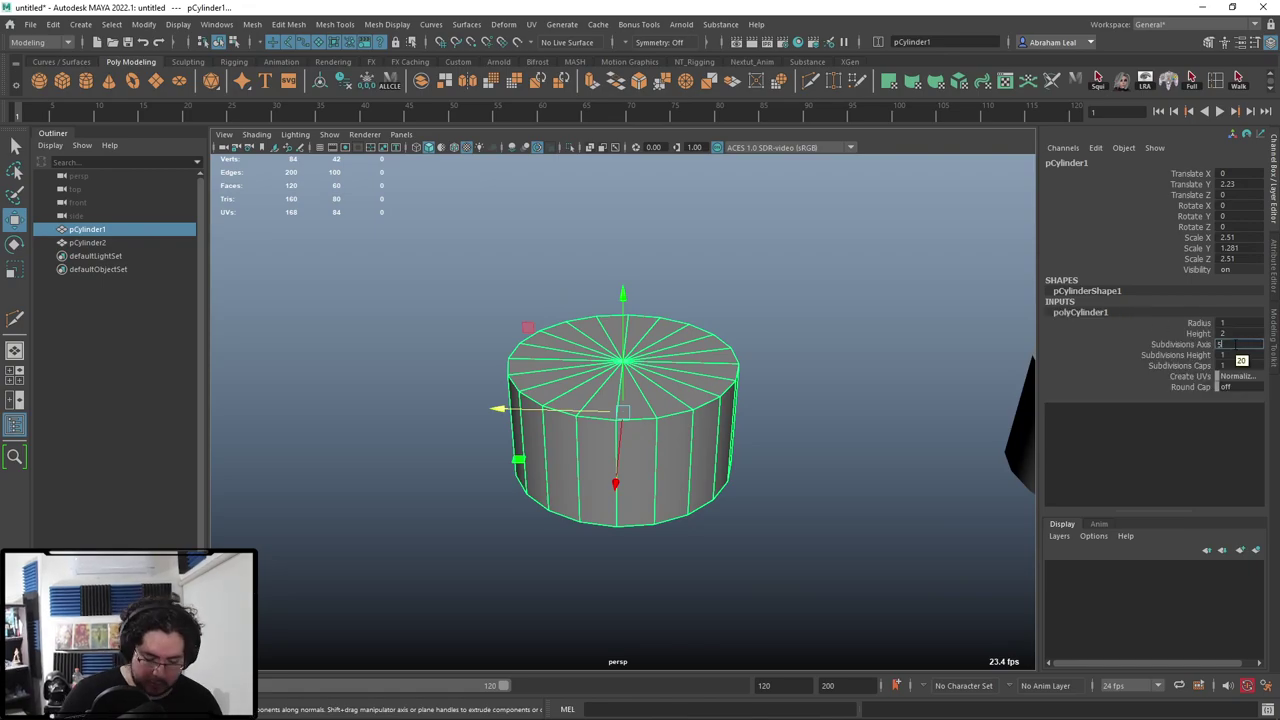
text(0)
key(Return)
Compare the silhouettes and polygon counts of the denser cylinder and its lower-resolution copy.
click(658, 289)
alt+drag(658, 289, 795, 348)
scroll(740, 358, up, 3)
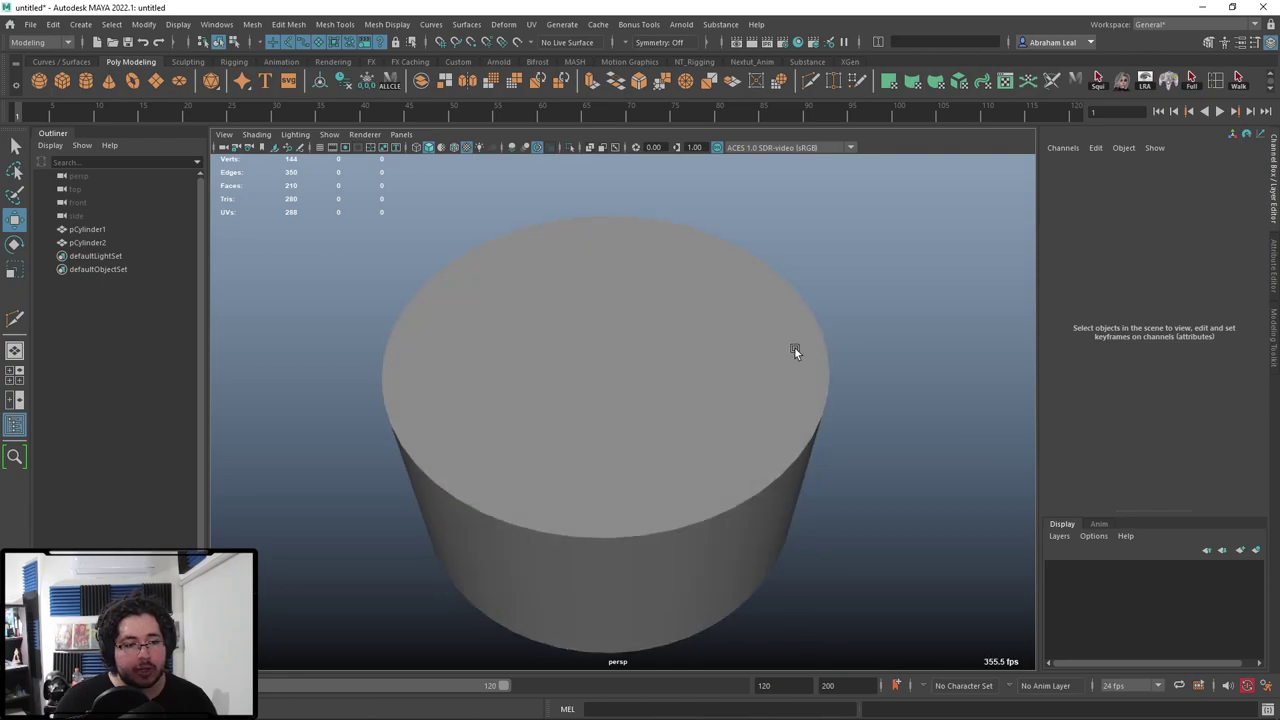
click(700, 406)
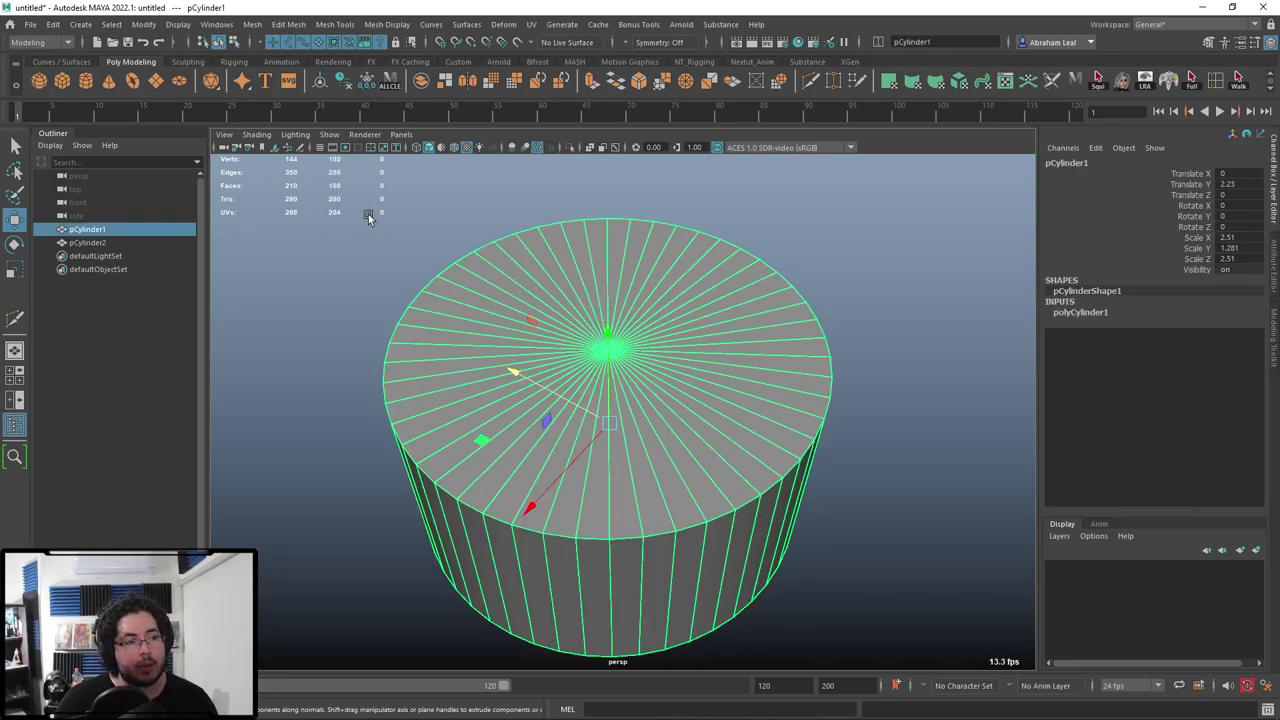
alt+middle_drag(870, 395, 548, 322)
scroll(548, 322, down, 3)
click(860, 518)
alt+middle_drag(886, 556, 801, 391)
scroll(803, 390, down, 2)
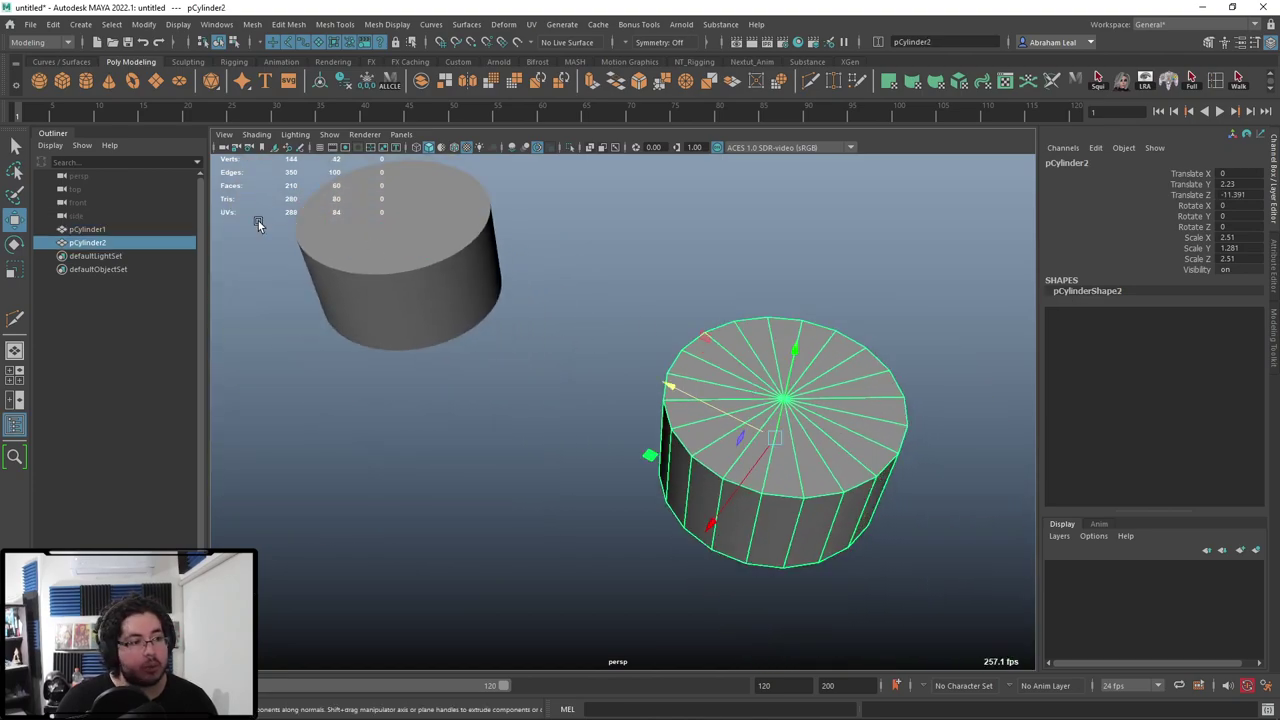
alt+drag(520, 317, 602, 359)
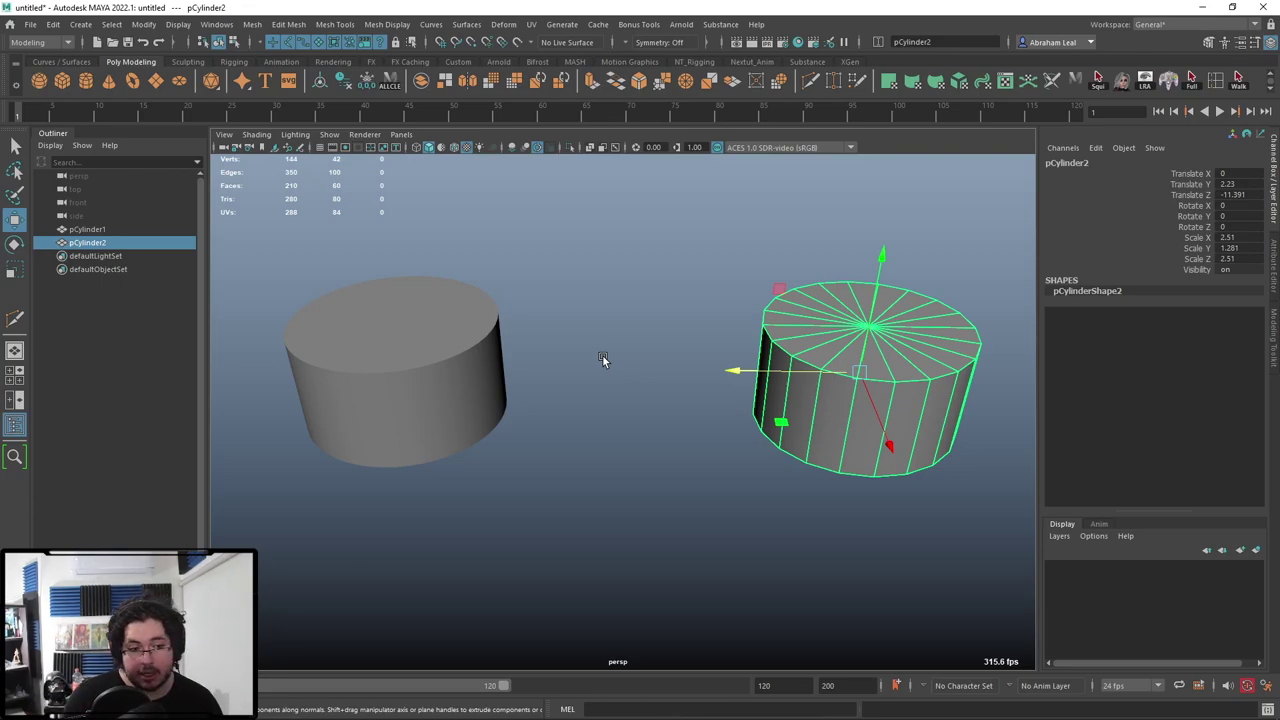
Delete both cylinders and create a new polygon cylinder.
key(Delete)
click(461, 326)
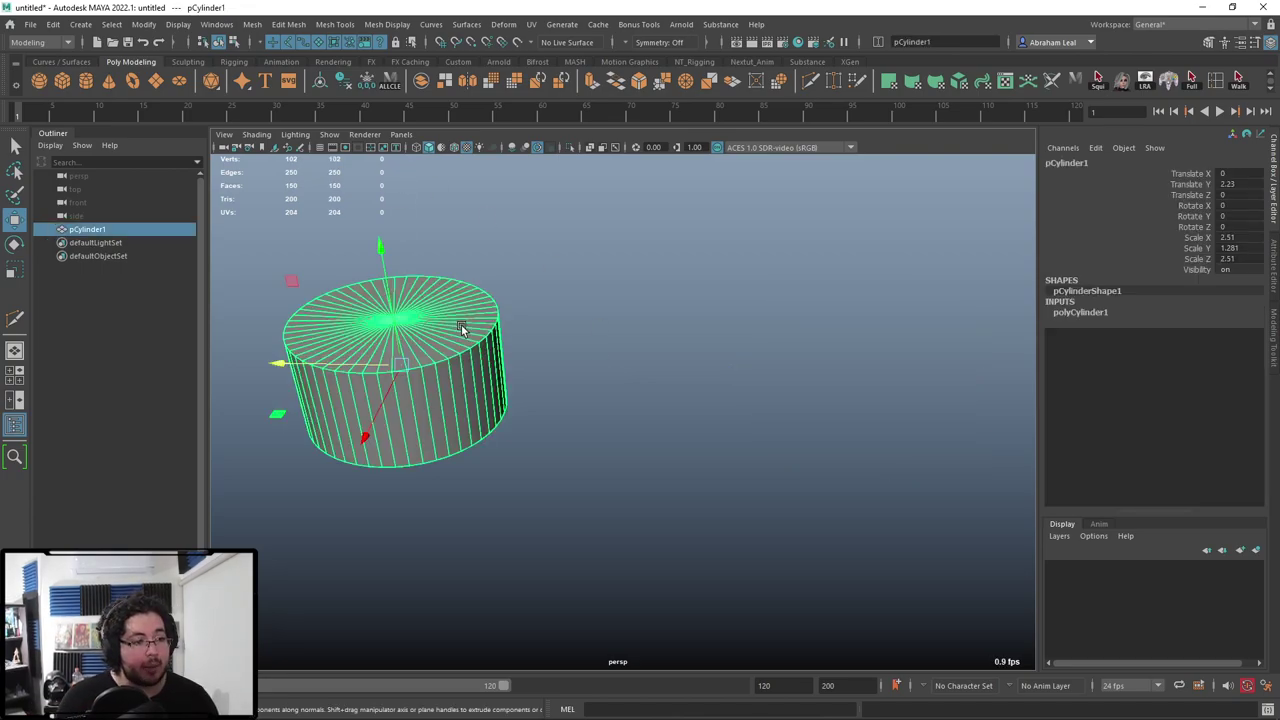
key(Delete)
click(85, 82)
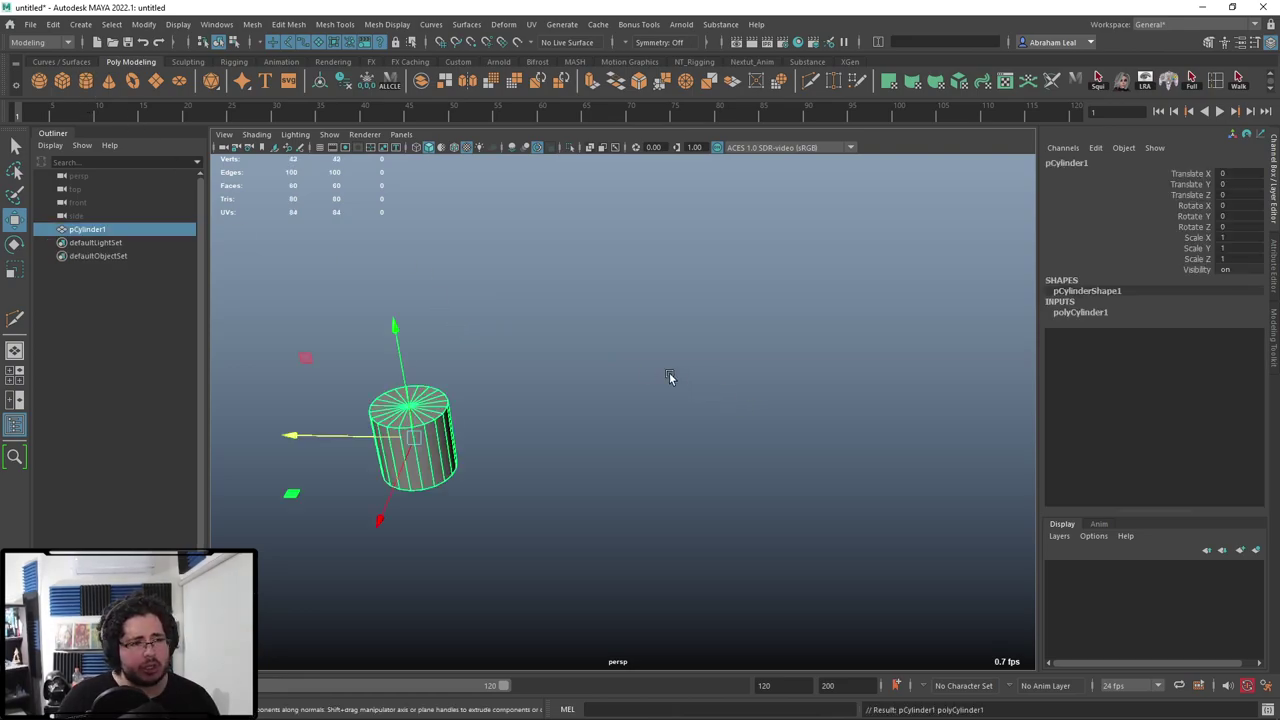
Scale the new cylinder into a wide, flat shape of about 2.75 in X and Z and 1.042 in Y.
key(r)
drag(416, 440, 545, 420)
drag(395, 331, 407, 398)
alt+middle_drag(511, 440, 765, 484)
scroll(760, 488, up, 2)
alt+middle_drag(755, 491, 717, 362)
scroll(717, 362, up, 1)
Set the cylinder's Subdivisions Axis to 40.
click(1082, 313)
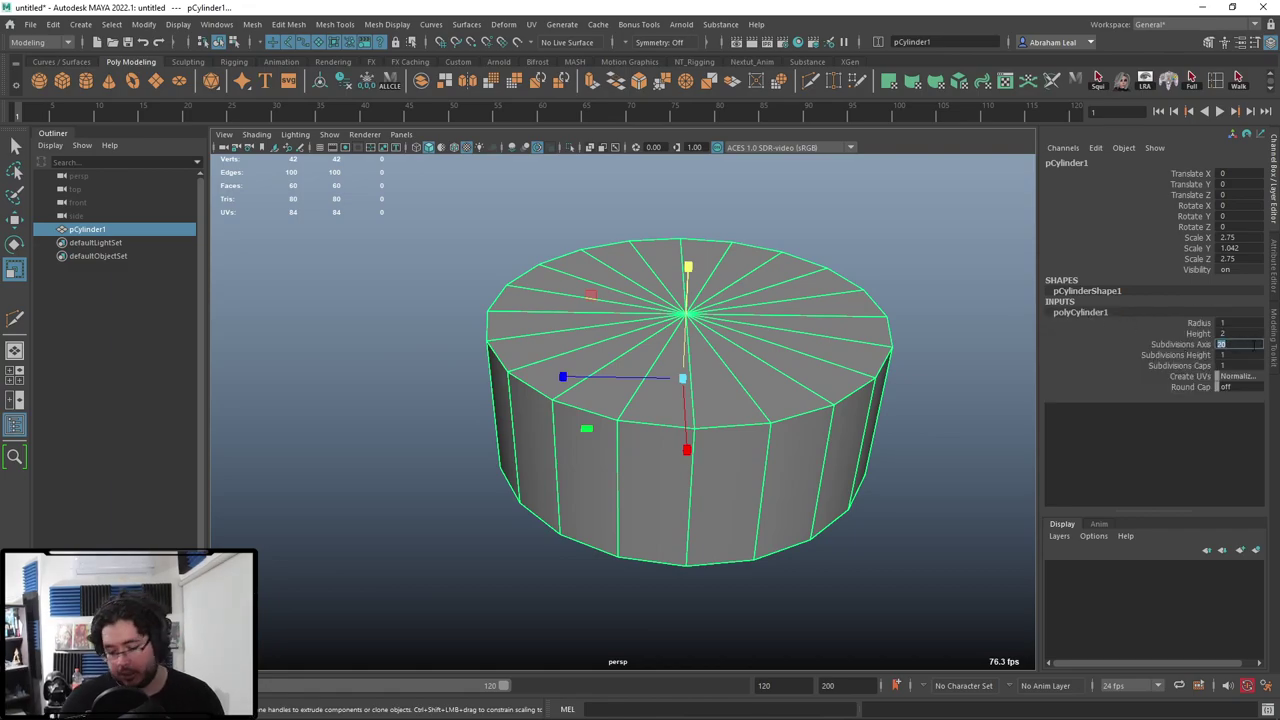
key(Return)
scroll(640, 390, down, 3)
alt+drag(640, 385, 461, 440)
scroll(591, 471, up, 5)
alt+drag(837, 205, 856, 295)
Set the cylinder's Subdivisions Caps to 2 and, after trying 2, return Subdivisions Height to 1.
double_click(1244, 354)
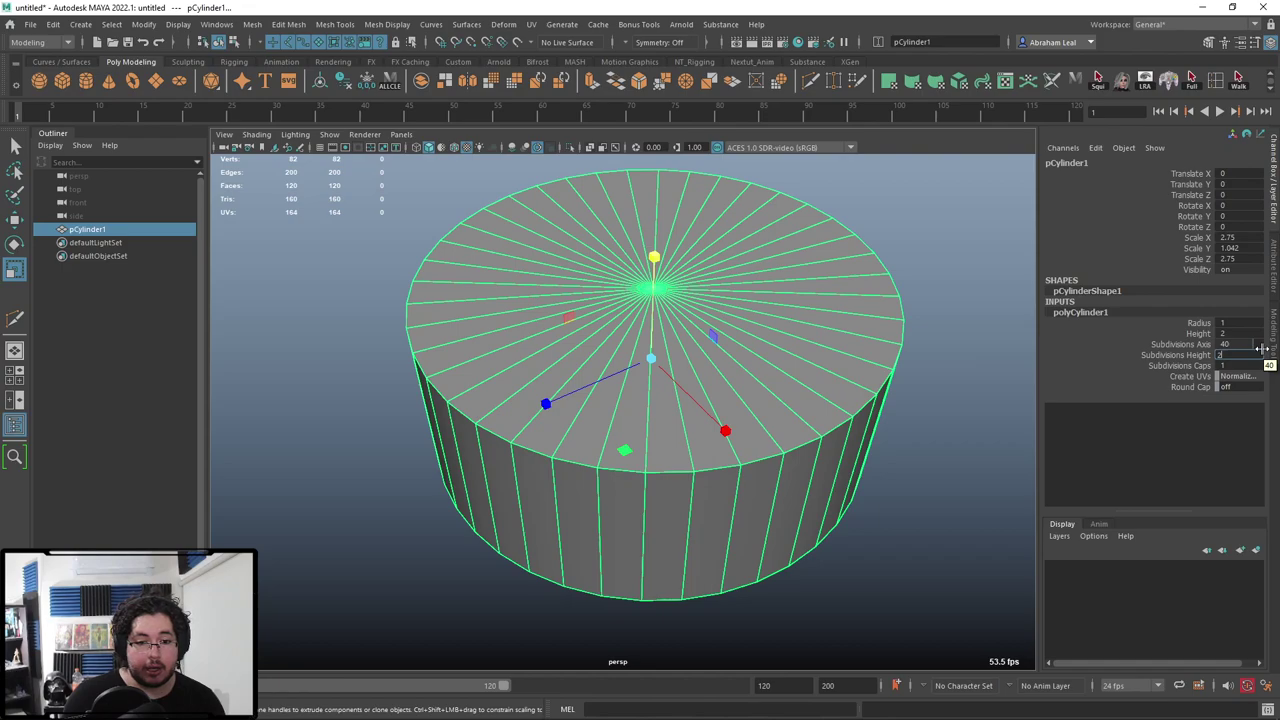
click(1248, 365)
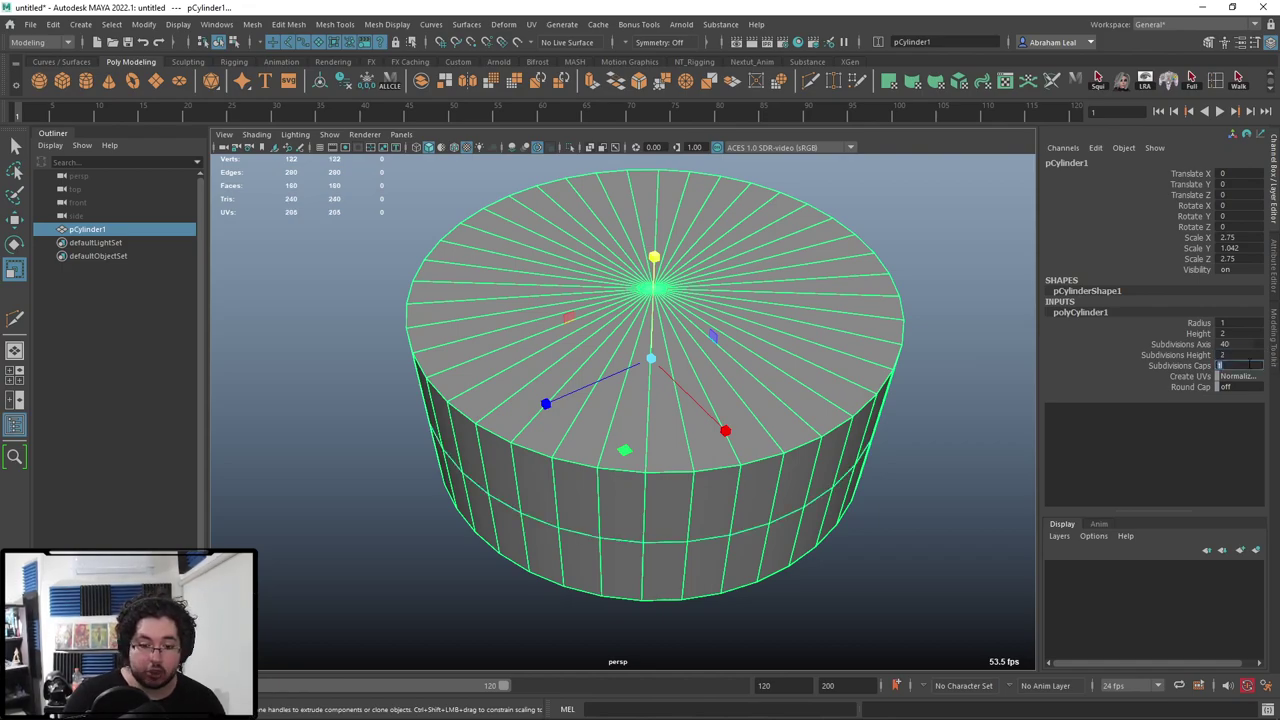
text(2)
key(Return)
click(1230, 355)
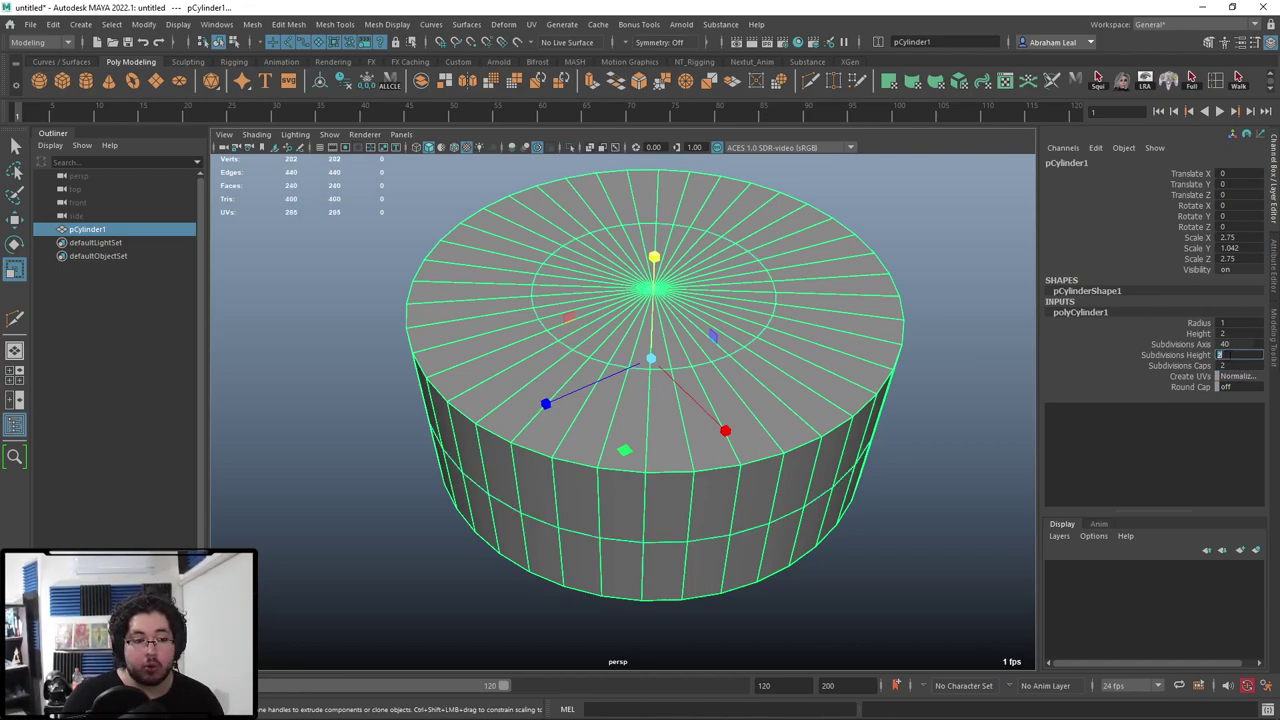
text(1)
key(Return)
Select the inner edge loop on the top cap and scale it outward close to the rim.
right_drag(782, 331, 780, 288)
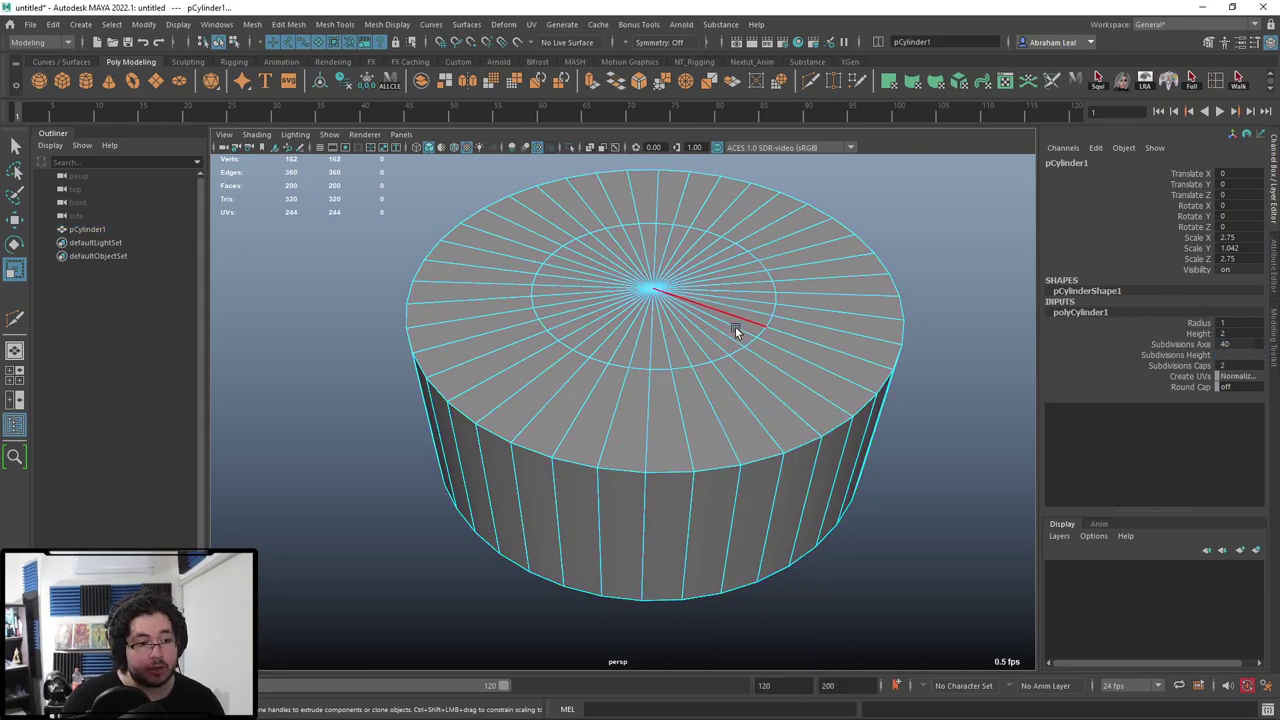
double_click(742, 350)
drag(658, 294, 600, 420)
Select every other edge around the inner loop of the top cap.
right_click(556, 403)
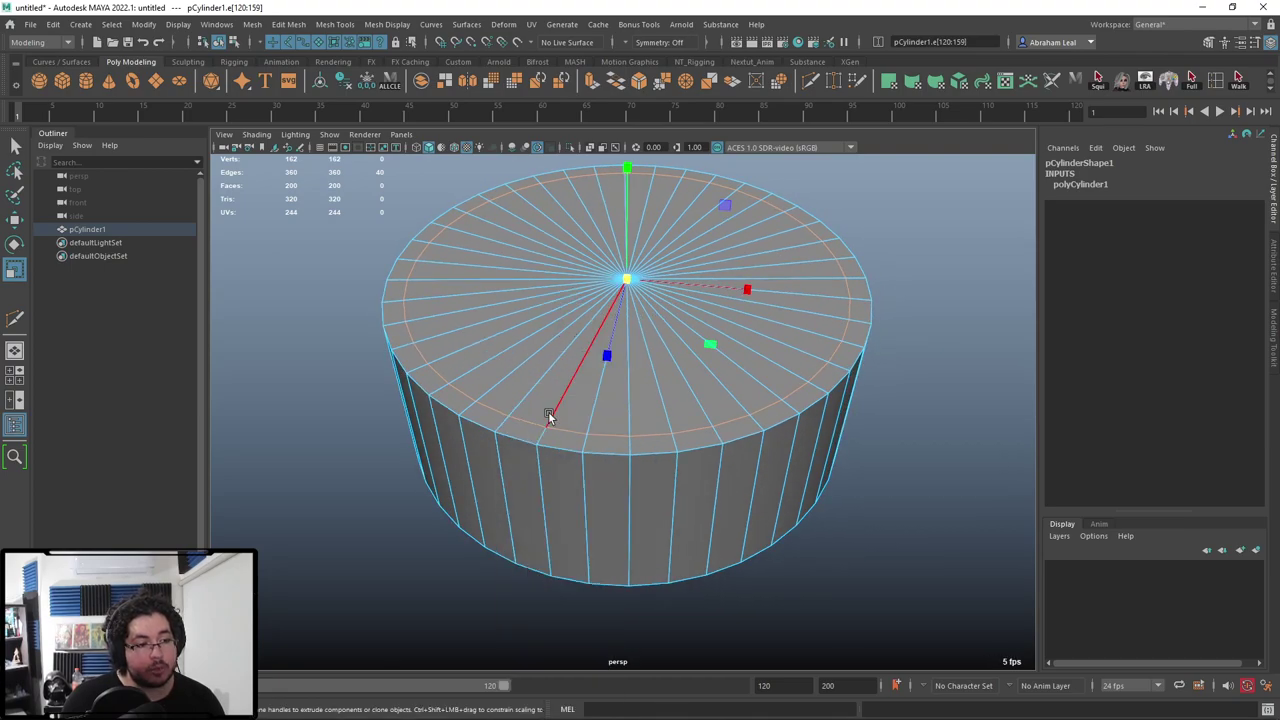
click(529, 421)
key(q)
shift+click(694, 431)
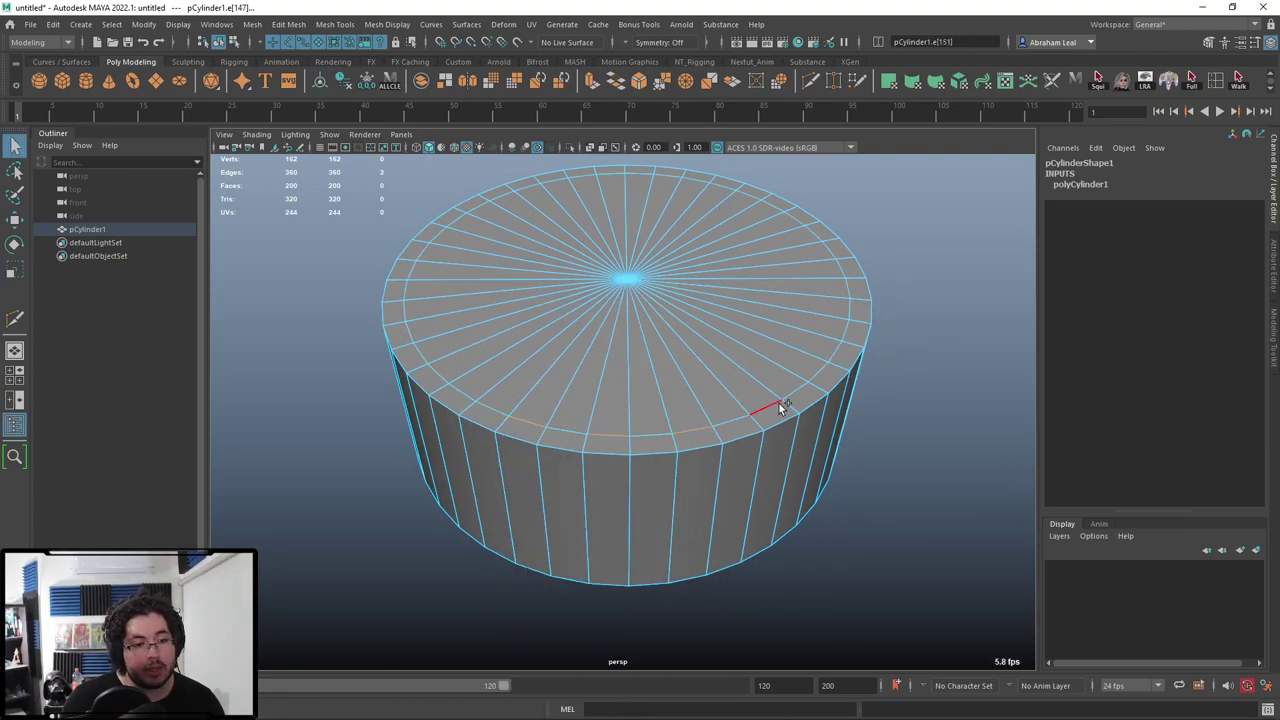
shift+click(776, 405)
shift+click(819, 371)
shift+click(847, 286)
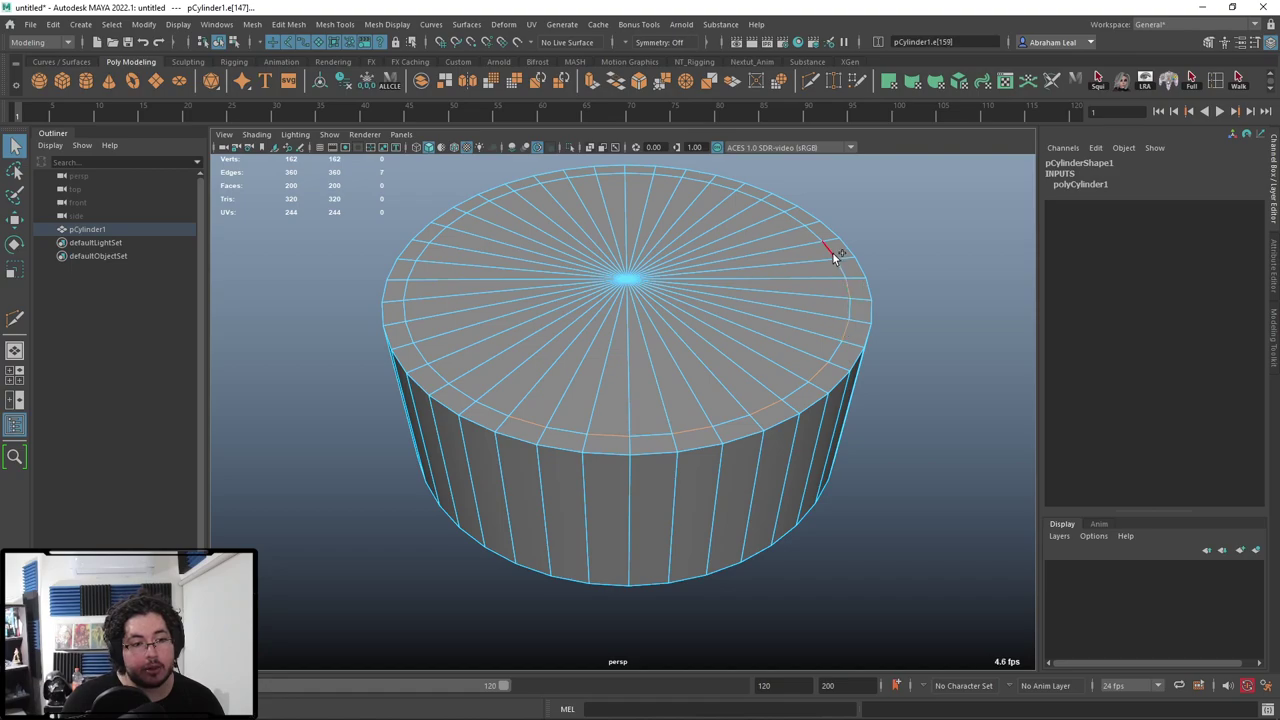
shift+click(834, 254)
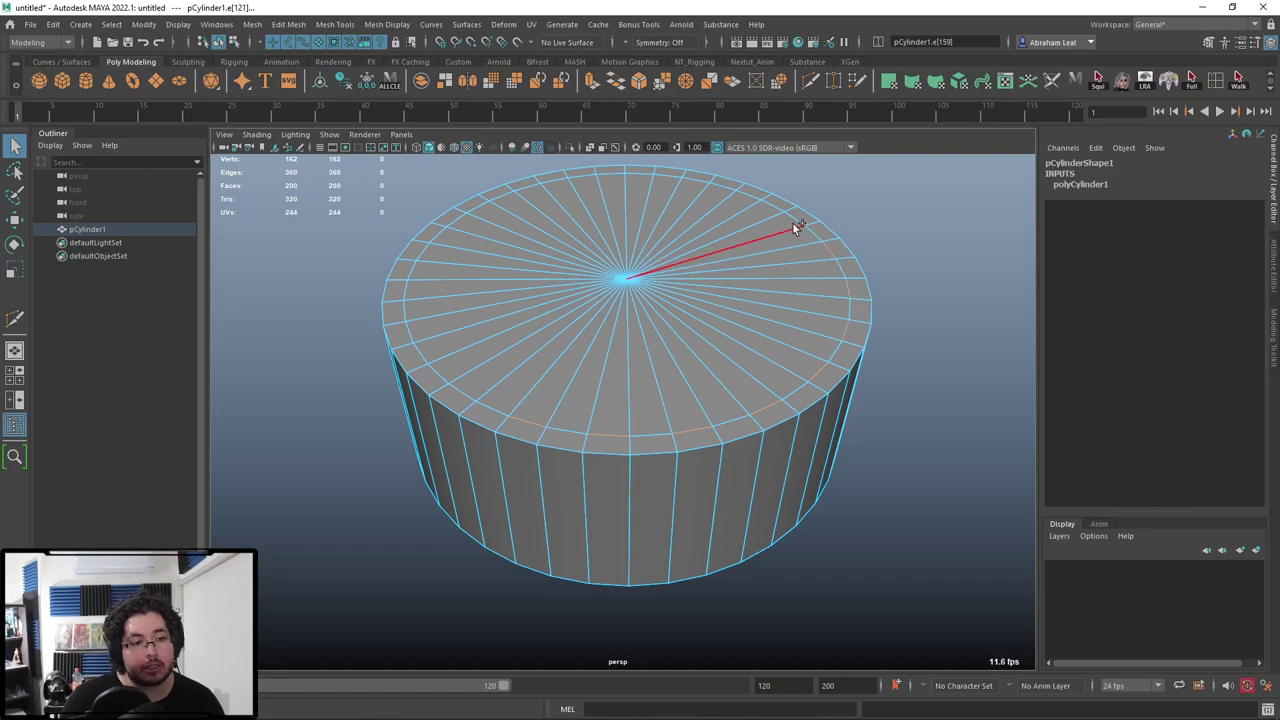
shift+click(695, 178)
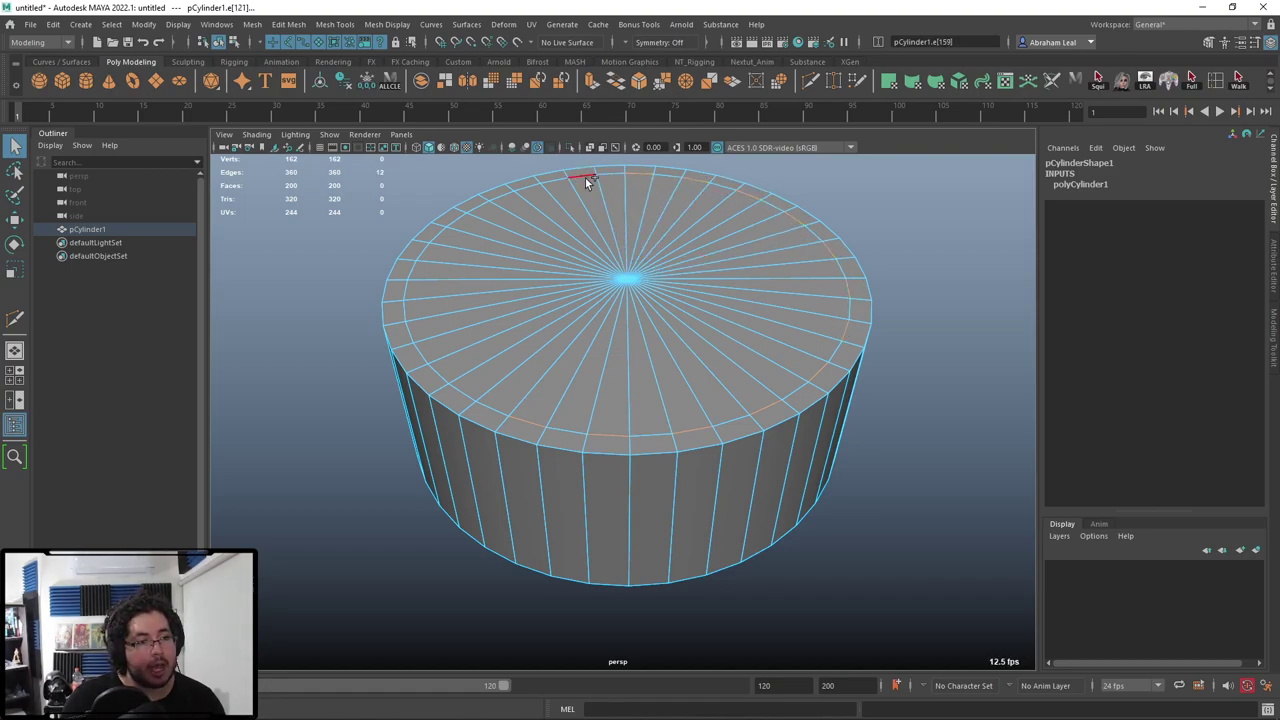
key(ctrl+z)
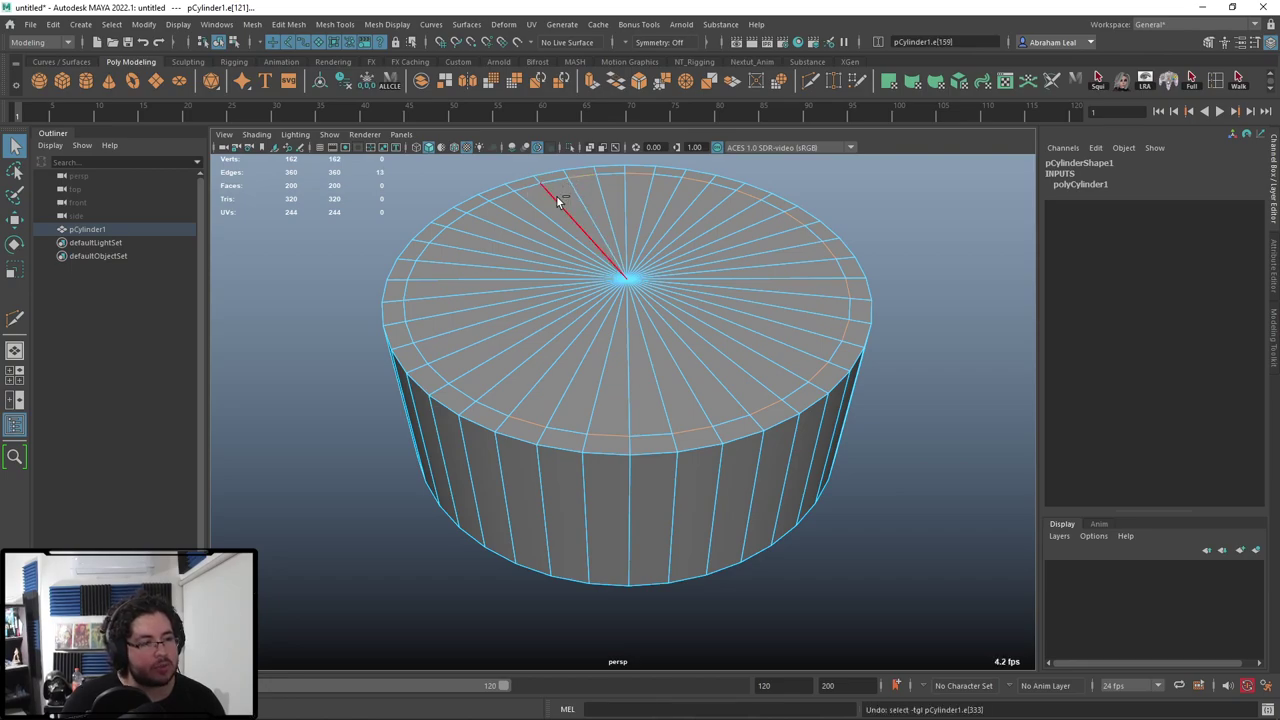
shift+click(527, 187)
shift+click(497, 200)
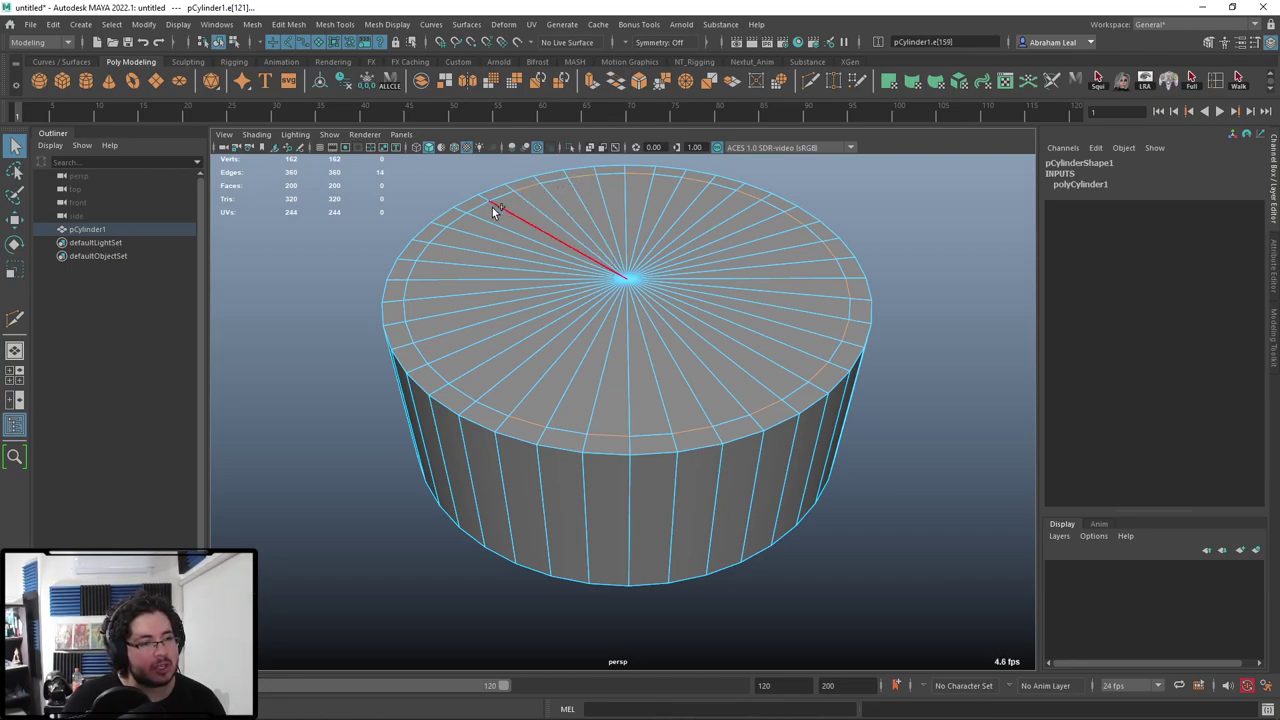
shift+click(430, 238)
shift+click(420, 256)
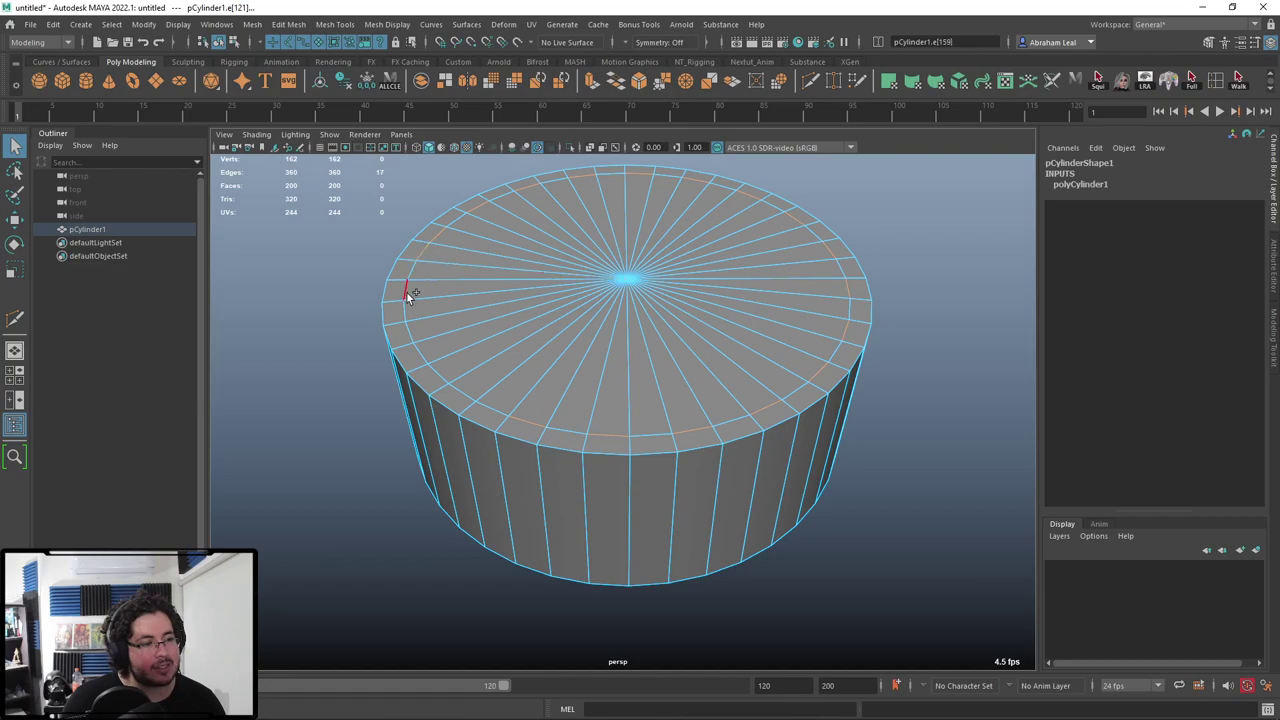
shift+click(408, 287)
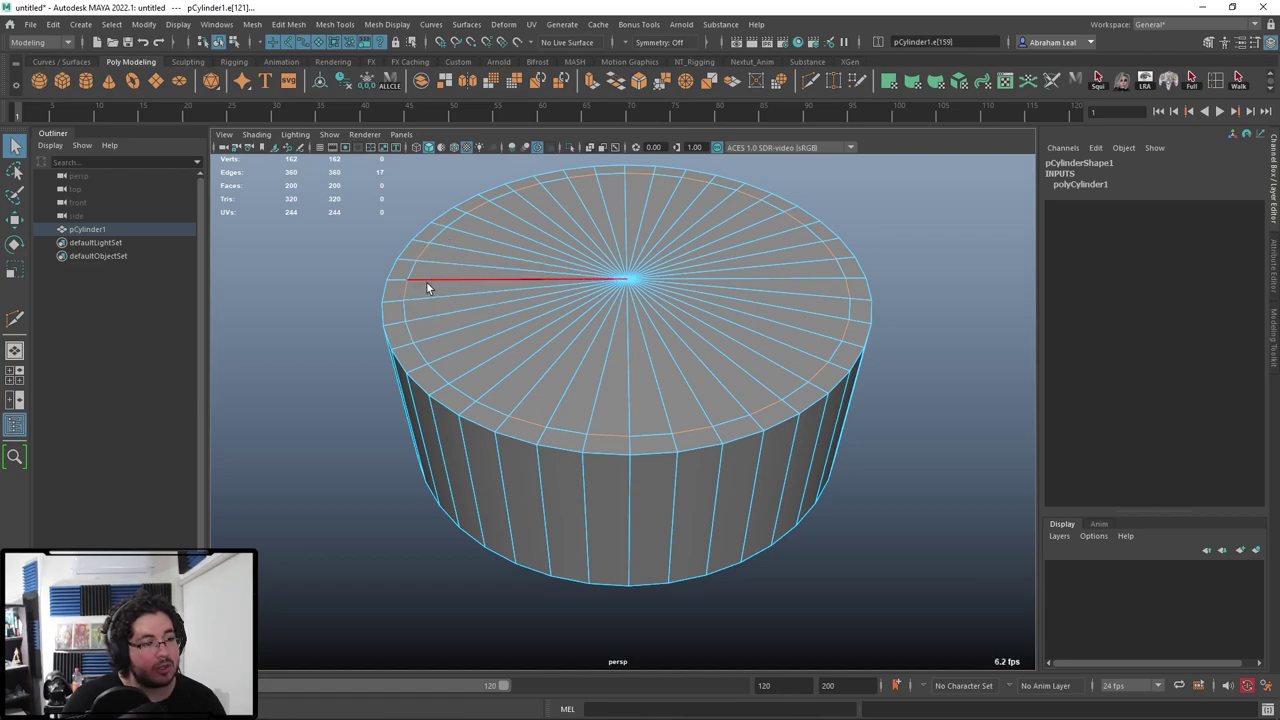
shift+click(414, 332)
shift+click(440, 371)
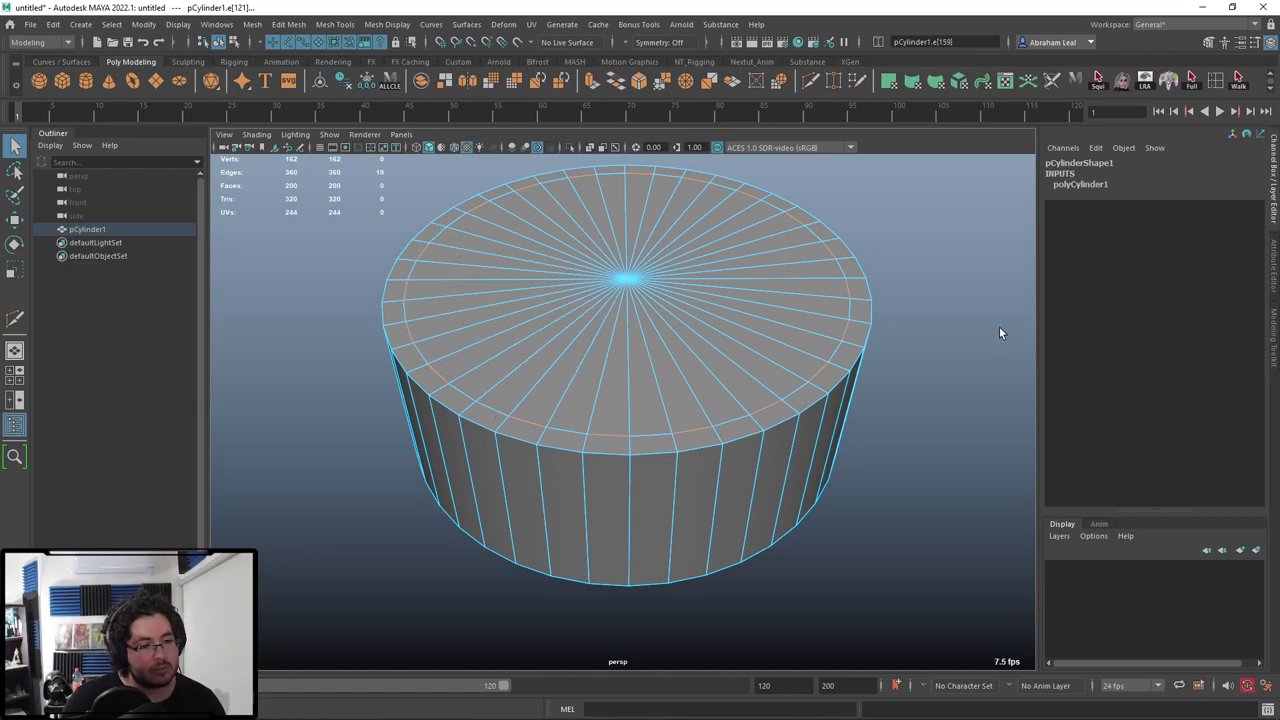
Deselect the misplaced edges on one side of the inner loop and reselect the correct alternating edges there.
alt+drag(1000, 329, 797, 349)
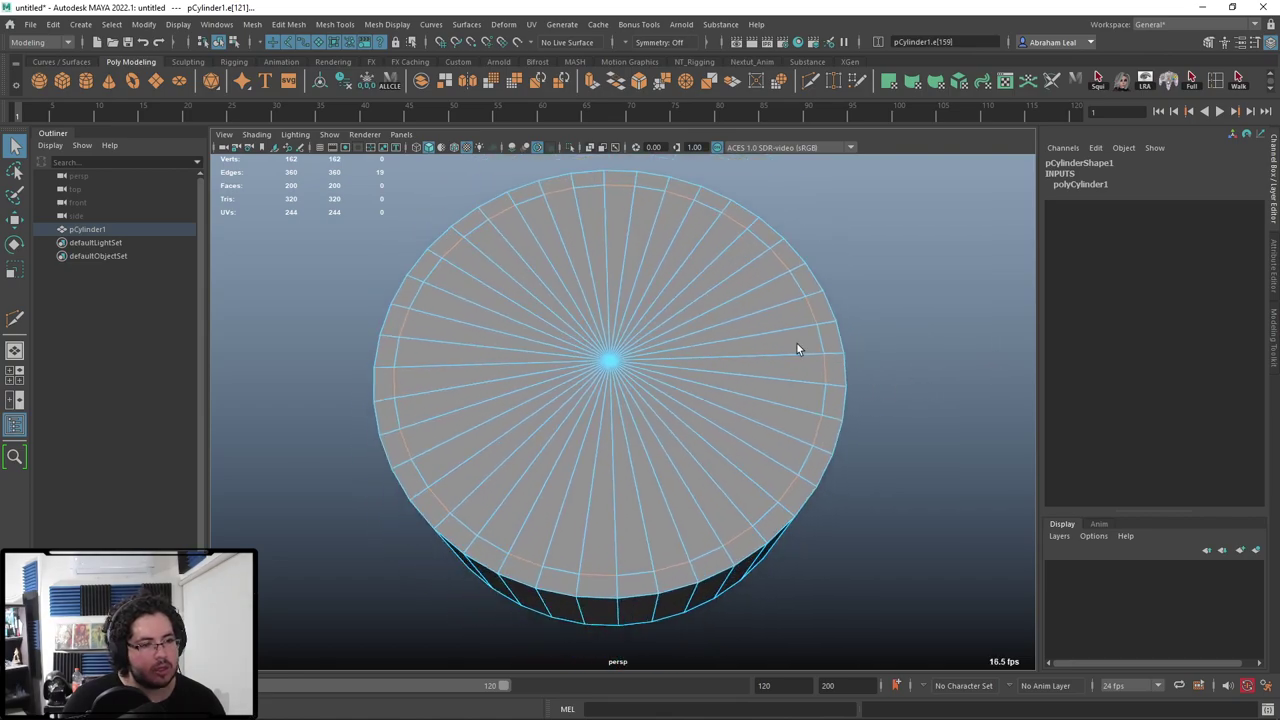
ctrl+drag(479, 358, 331, 552)
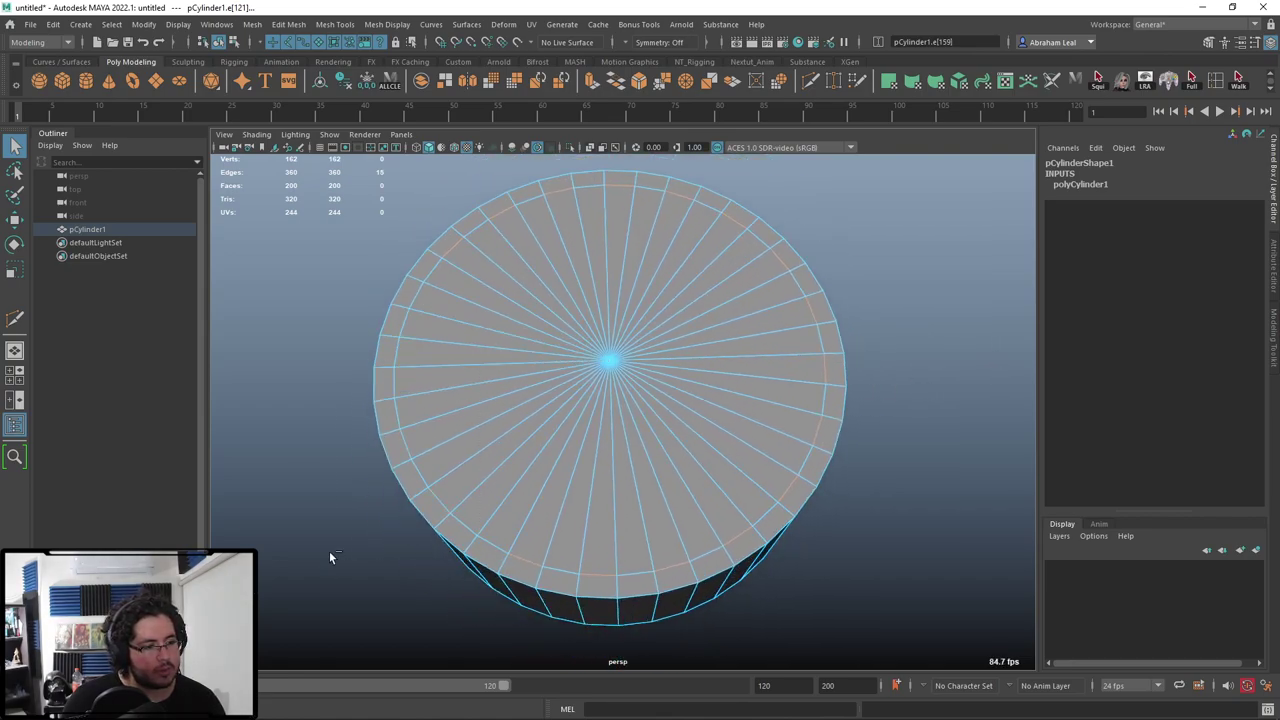
shift+click(415, 295)
shift+click(399, 350)
shift+click(400, 412)
shift+click(420, 469)
shift+click(463, 521)
Collapse the selected alternating edges of the inner cap loop.
alt+drag(352, 506, 794, 394)
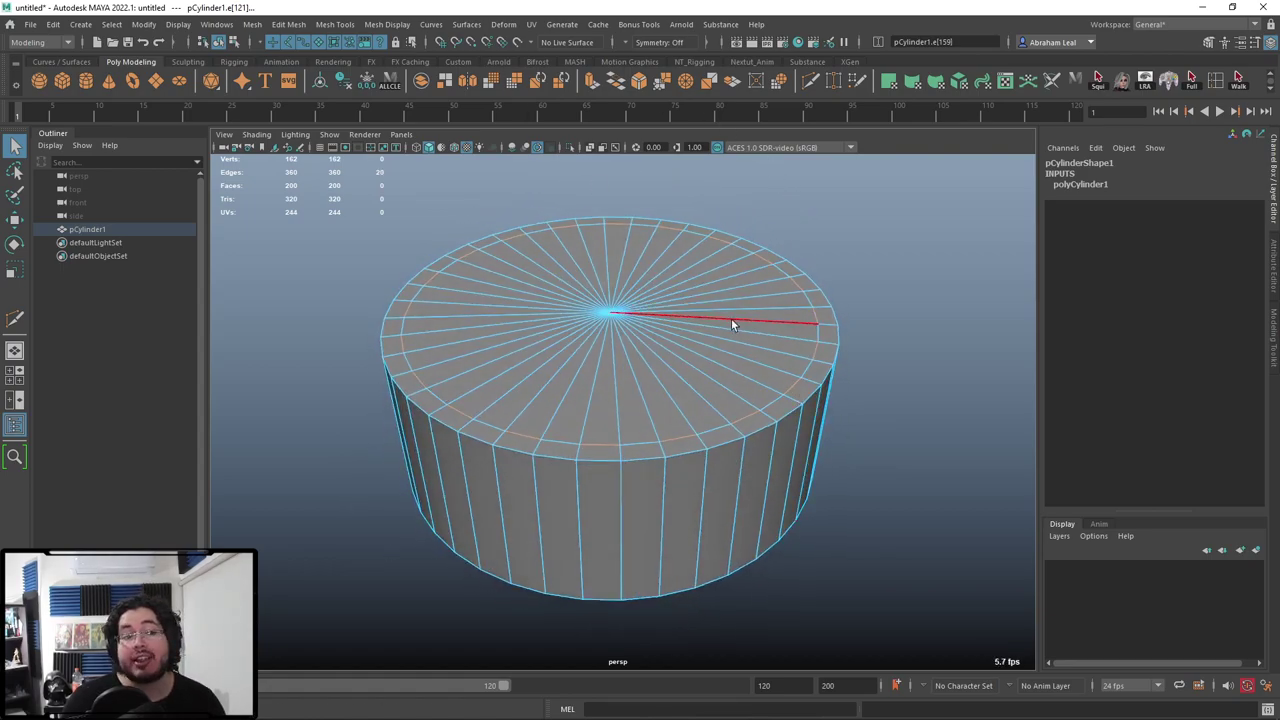
click(287, 24)
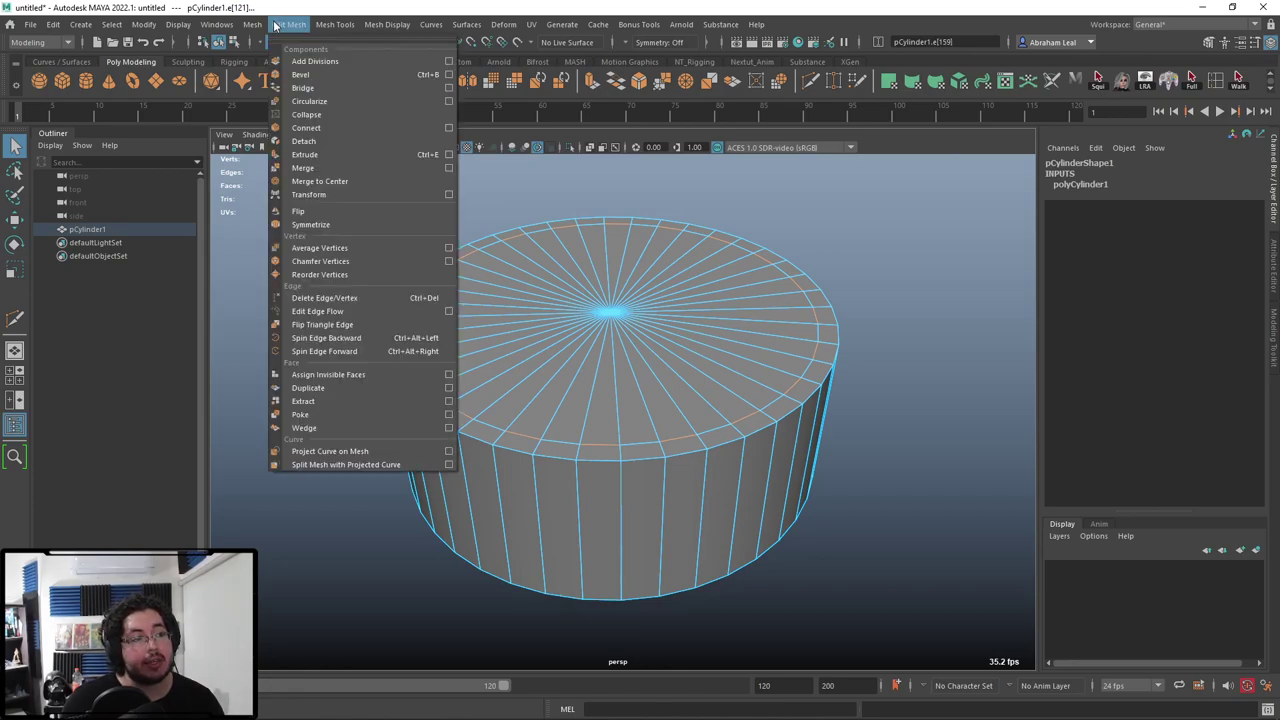
click(306, 114)
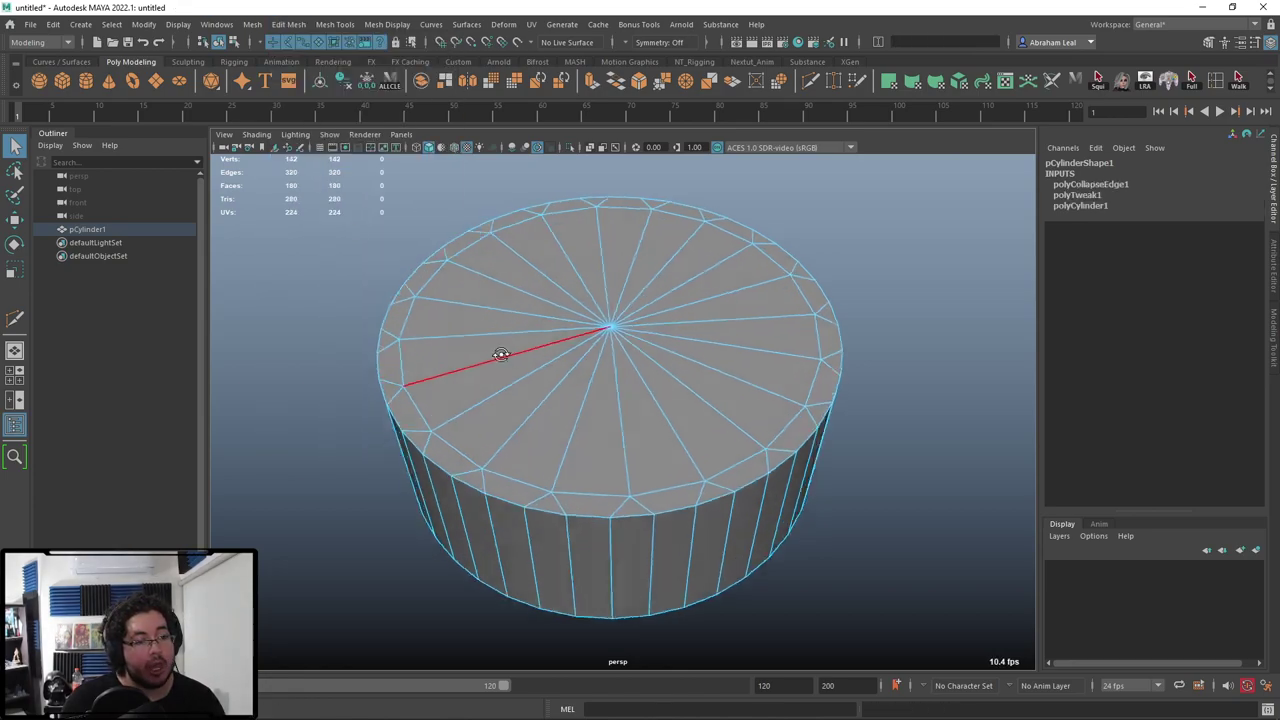
Examine the reduced cap topology, both with its edges shown and as a plain shaded surface.
right_click(517, 339)
right_drag(518, 361, 517, 303)
alt+drag(826, 406, 864, 338)
scroll(864, 334, up, 2)
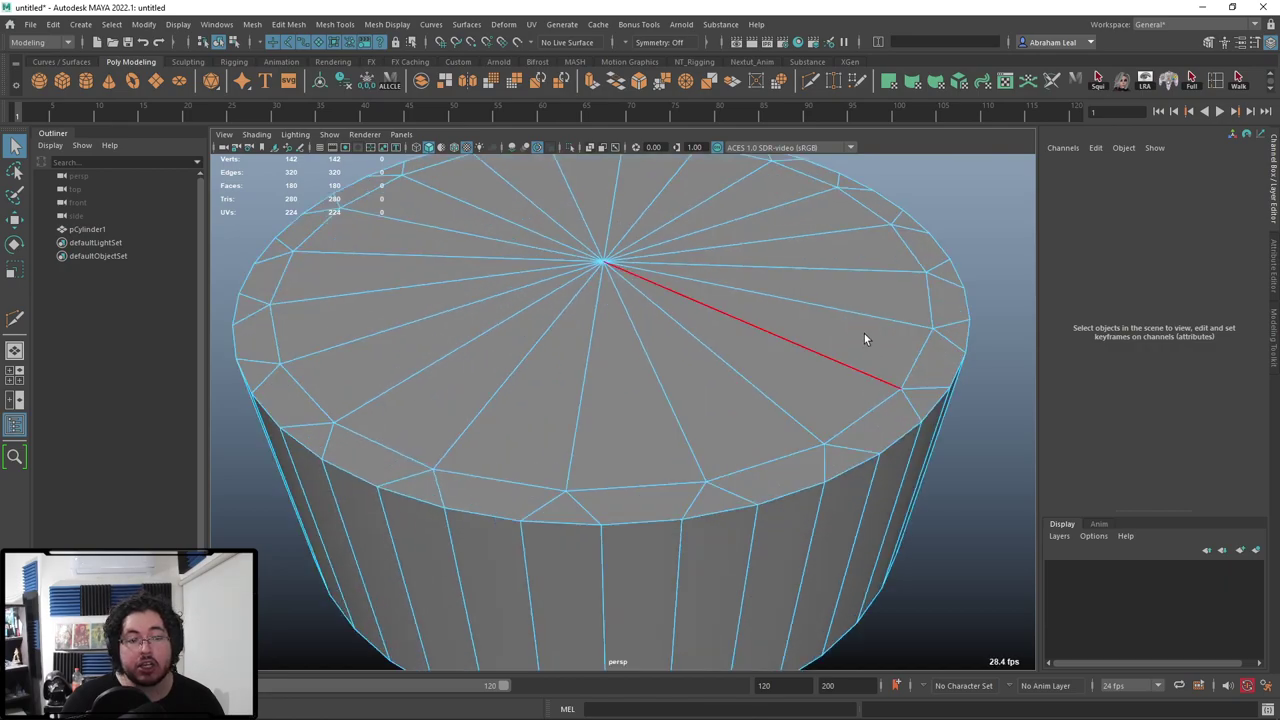
scroll(866, 334, down, 1)
right_drag(866, 334, 922, 297)
click(945, 328)
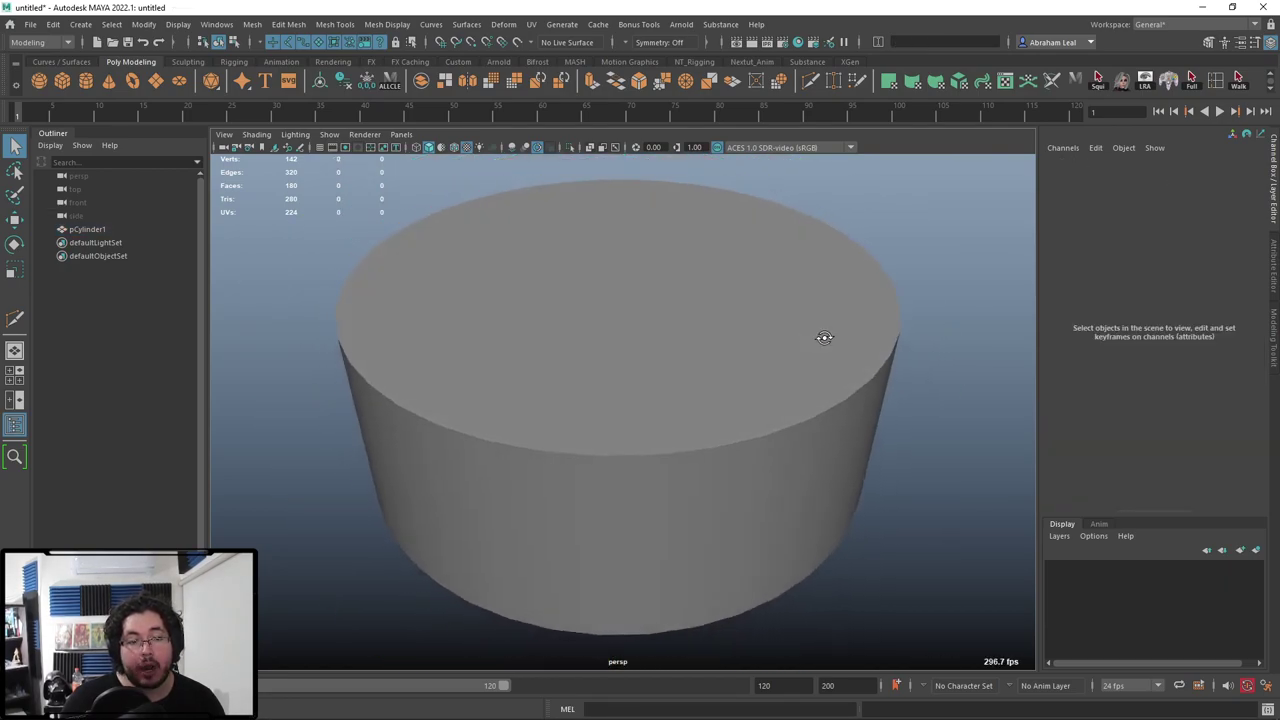
alt+drag(831, 405, 726, 416)
click(762, 396)
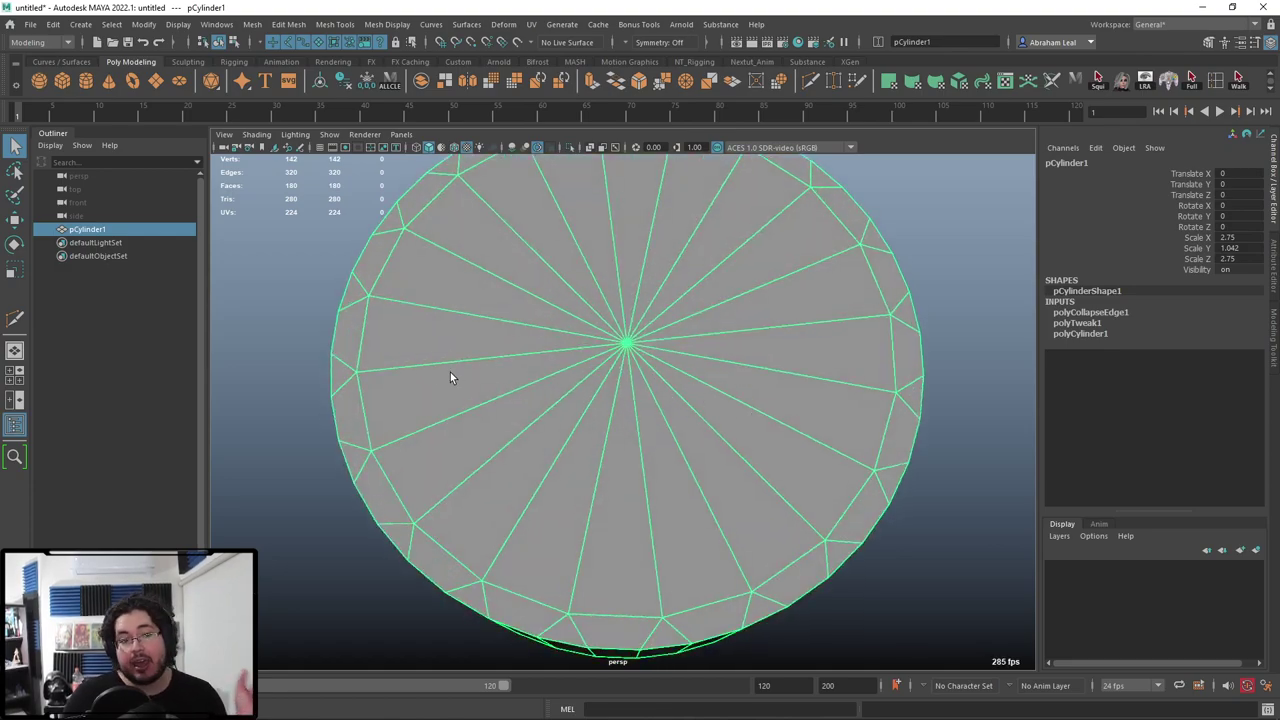
Select every other edge around the top cap's inner loop again and collapse the selected edges.
scroll(543, 311, down, 1)
scroll(550, 325, down, 1)
alt+drag(554, 332, 526, 294)
scroll(576, 309, up, 1)
right_drag(534, 250, 538, 212)
click(538, 201)
shift+click(650, 182)
shift+click(776, 236)
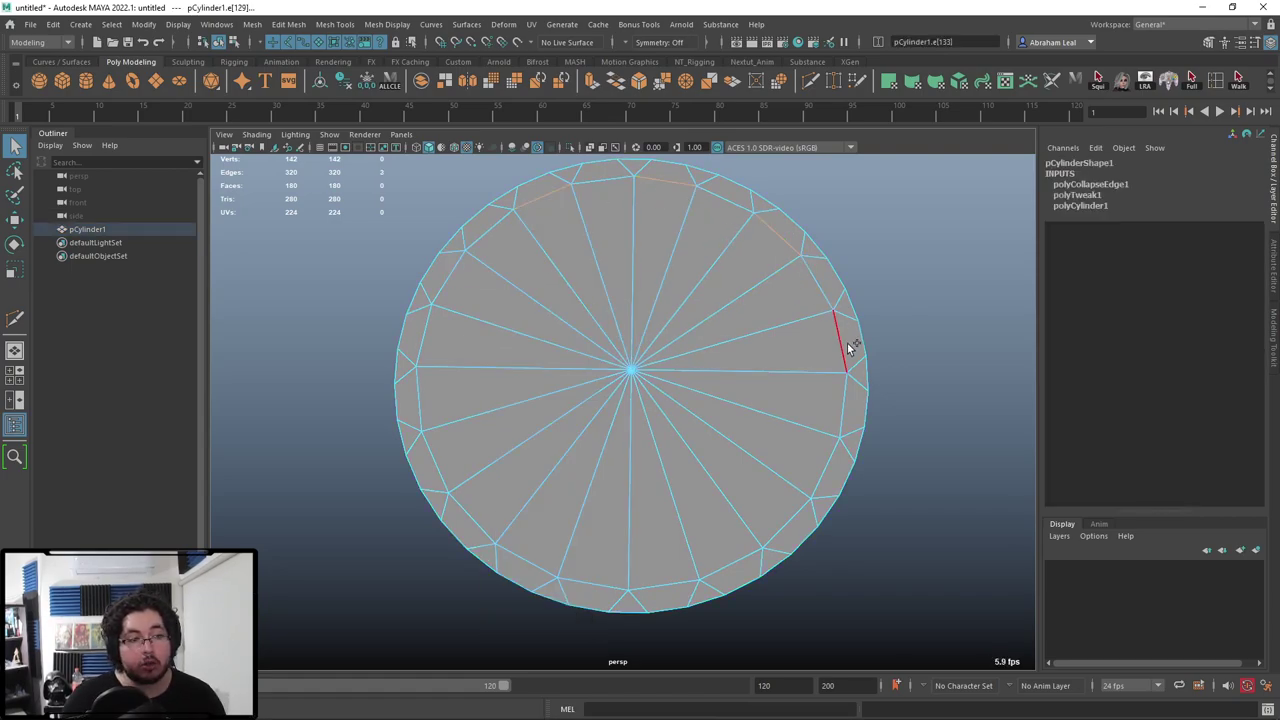
shift+click(846, 346)
shift+click(835, 465)
shift+click(738, 560)
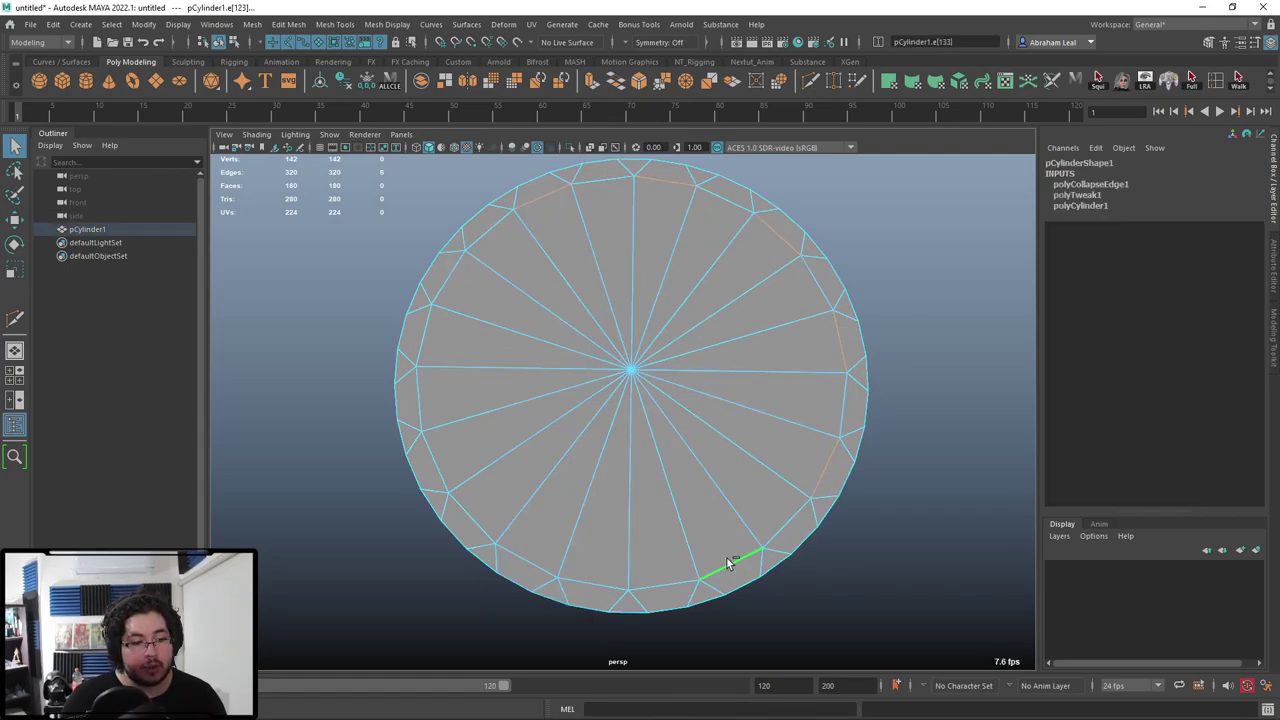
shift+click(605, 584)
shift+click(487, 522)
shift+click(429, 400)
shift+click(463, 277)
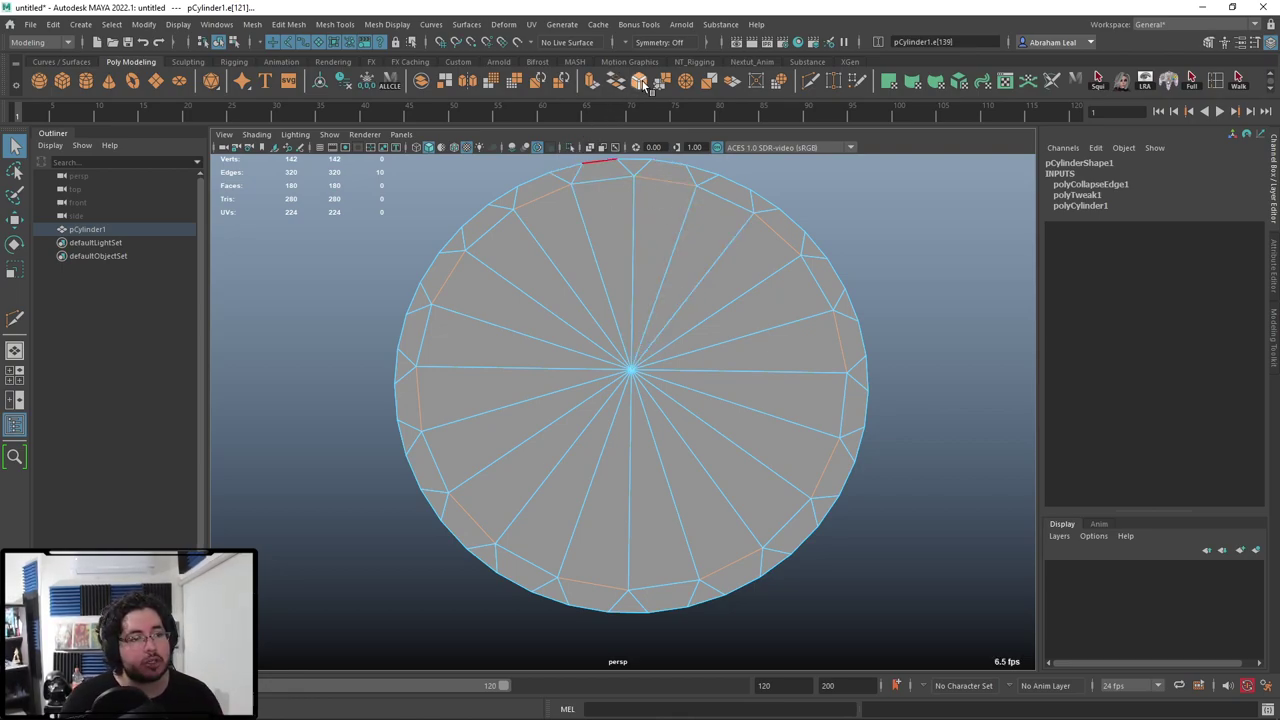
click(336, 24)
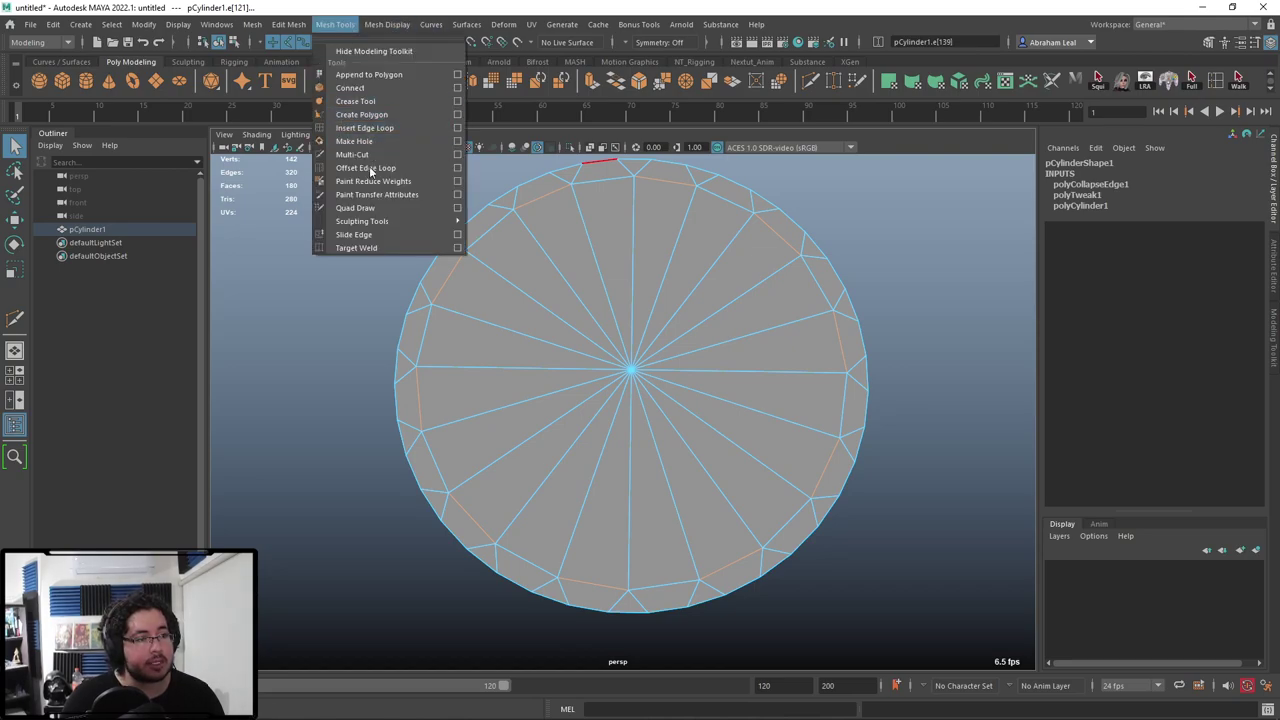
mouse_move(391, 20)
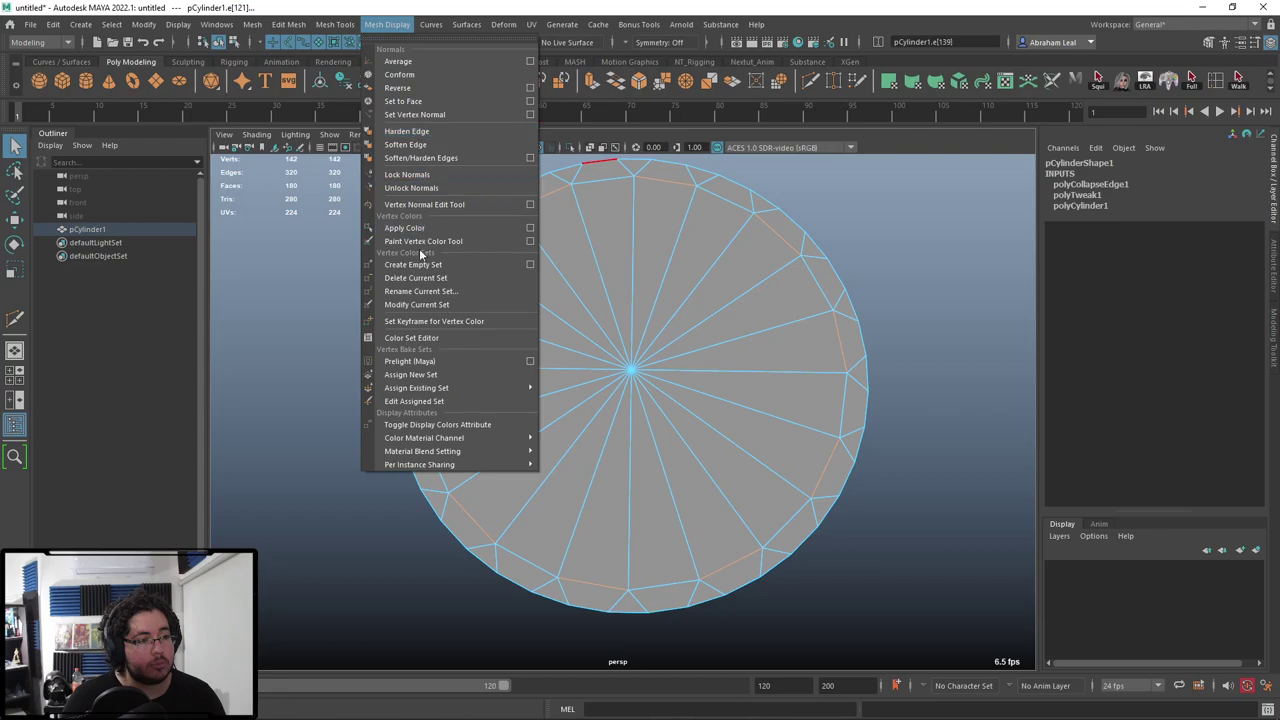
mouse_move(337, 24)
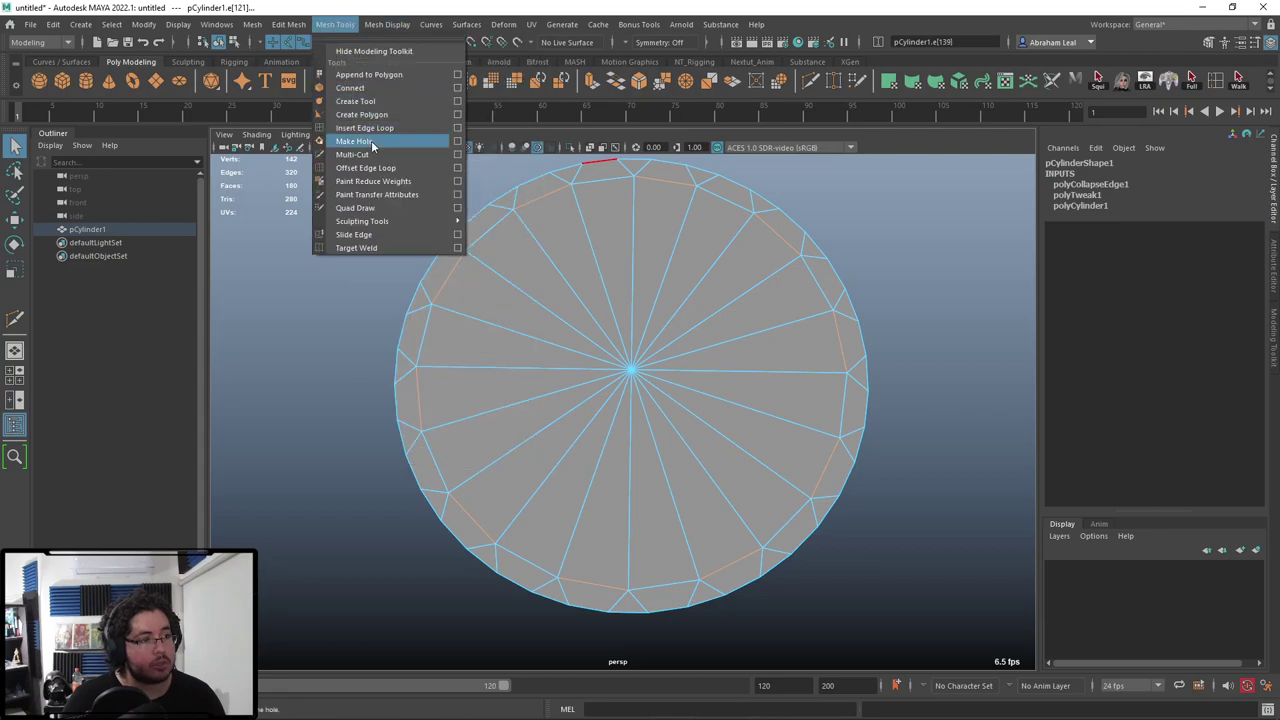
mouse_move(288, 24)
click(330, 114)
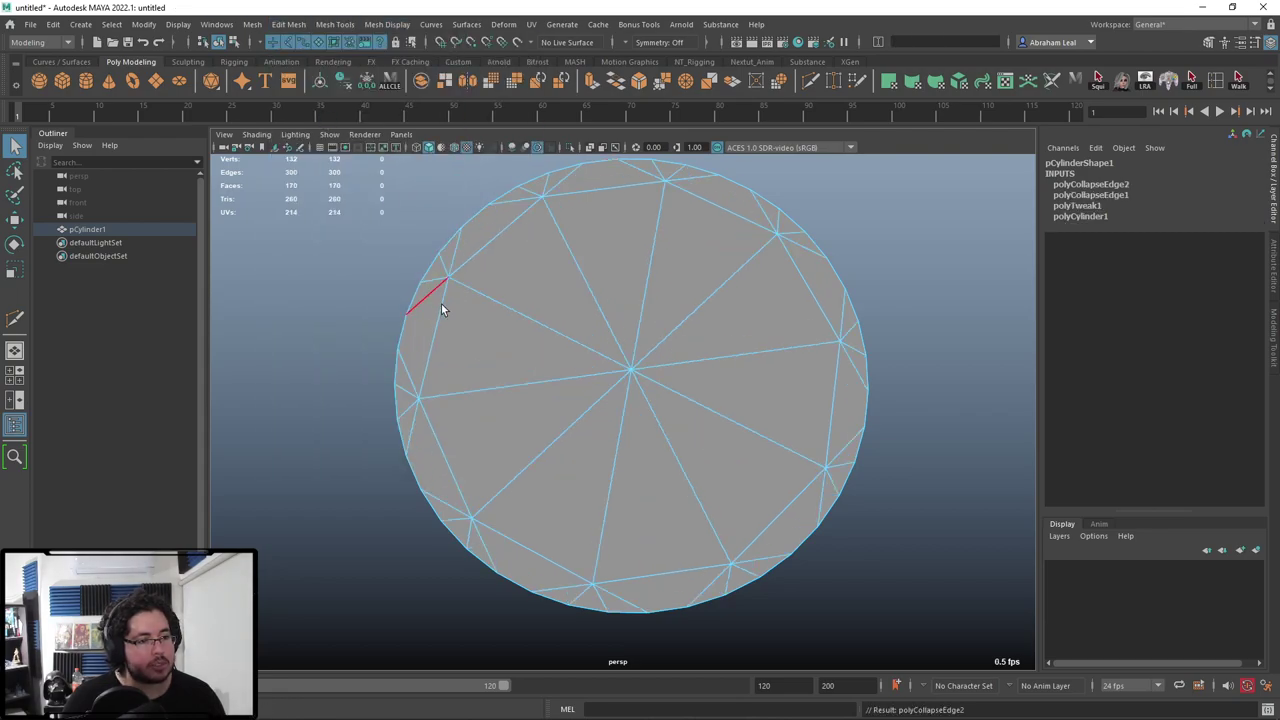
Examine the twice-reduced cap on the cylinder, both as a plain shaded surface and with its edges shown.
alt+drag(441, 303, 486, 281)
right_drag(486, 277, 480, 262)
alt+drag(484, 282, 595, 253)
click(698, 257)
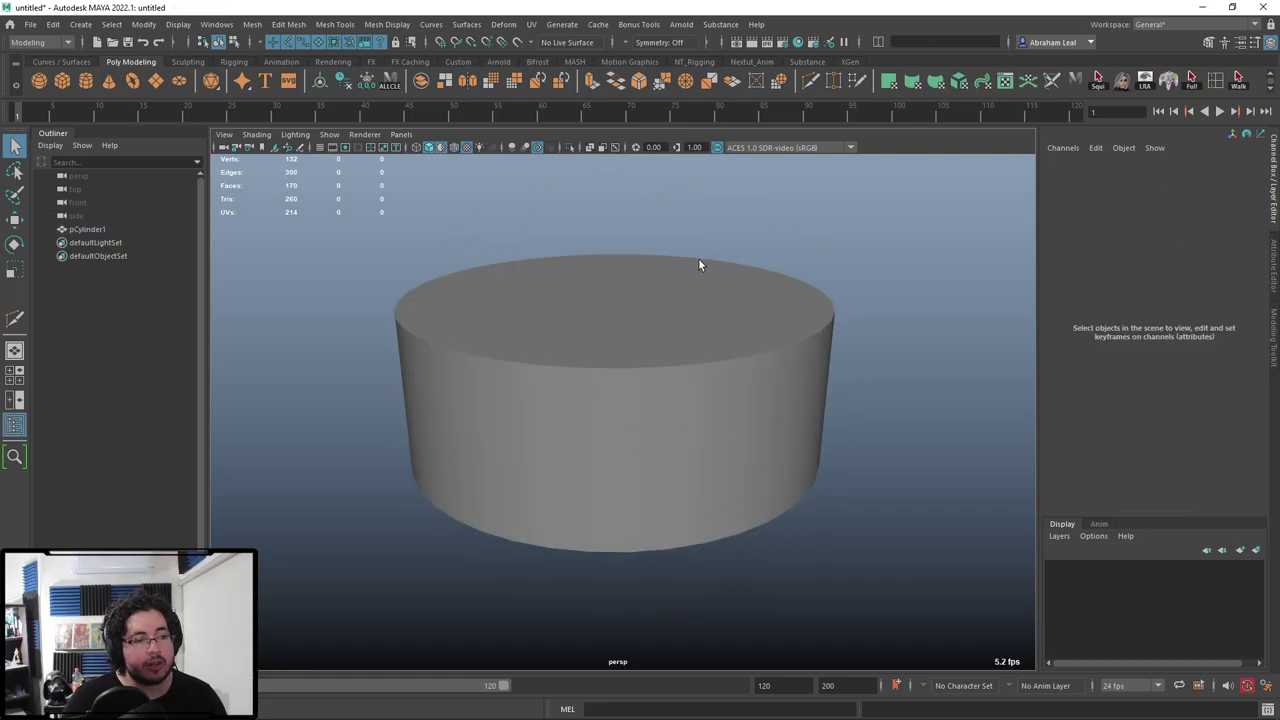
click(753, 325)
alt+drag(698, 259, 790, 250)
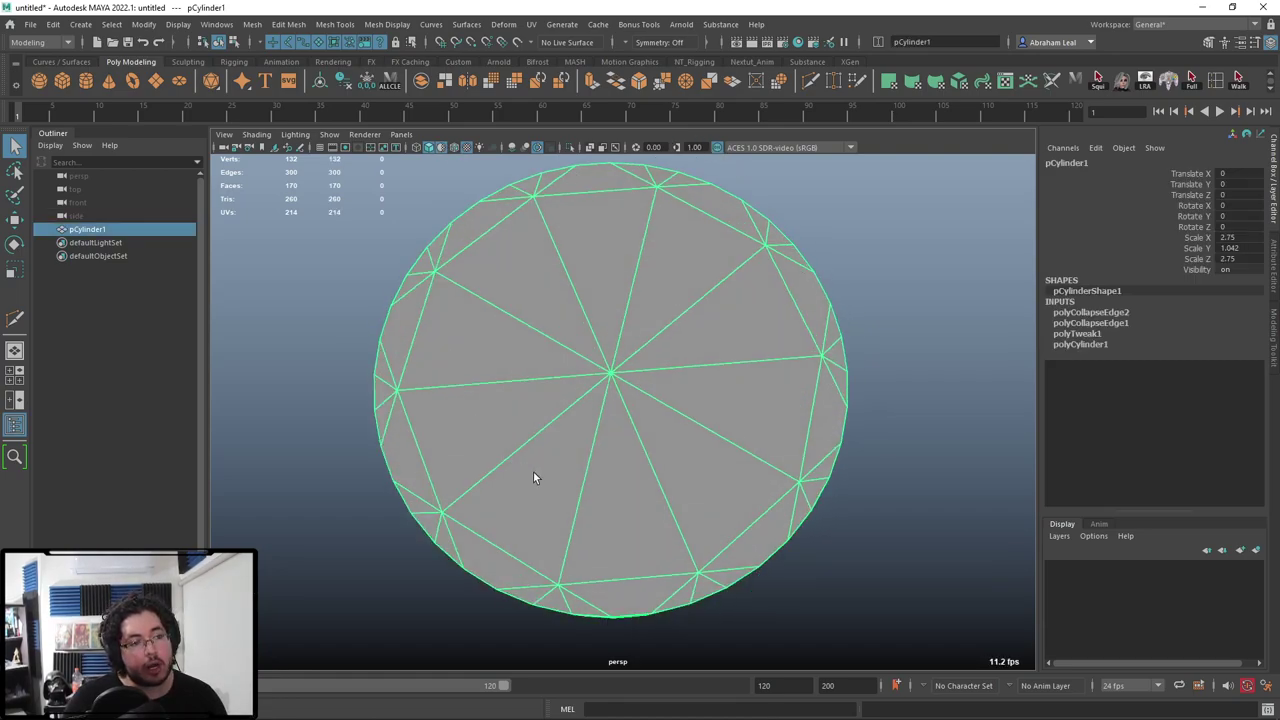
alt+drag(533, 478, 753, 363)
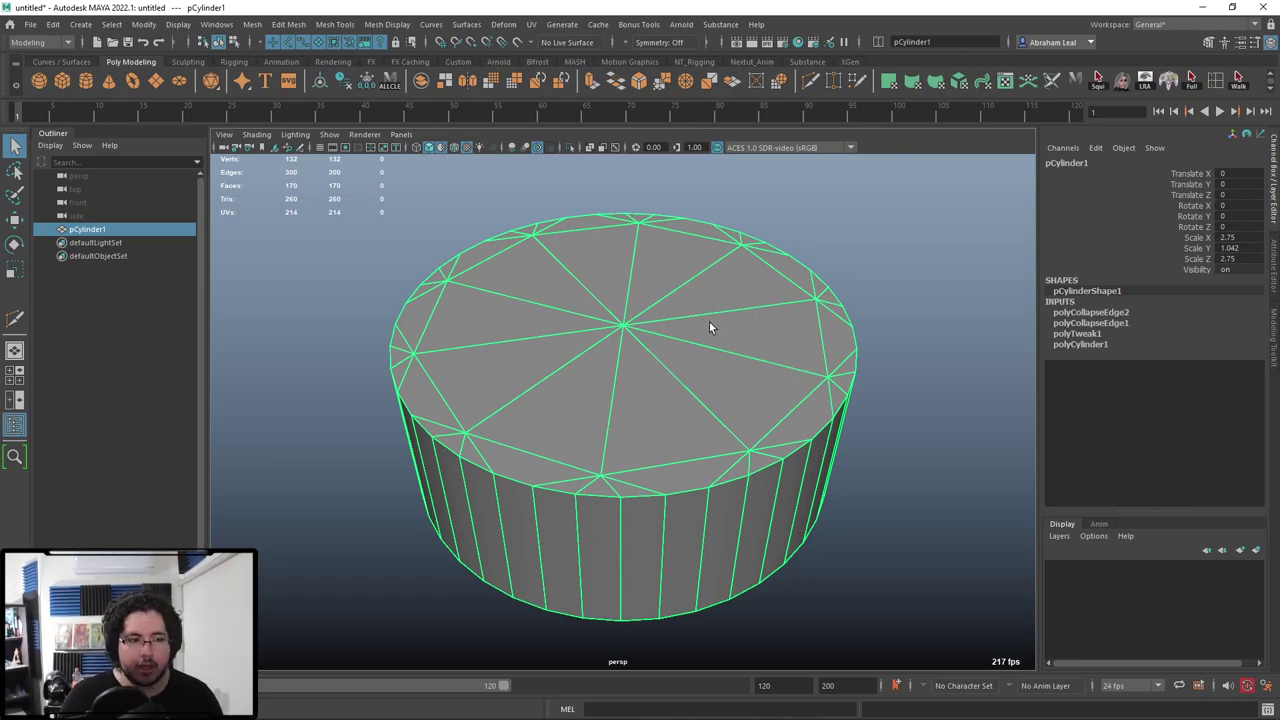
Undo the second collapse of the inner cap edges and reselect the whole cylinder in object mode.
key(ctrl+z)
key(ctrl+z)
key(ctrl+z)
key(ctrl+z)
key(ctrl+z)
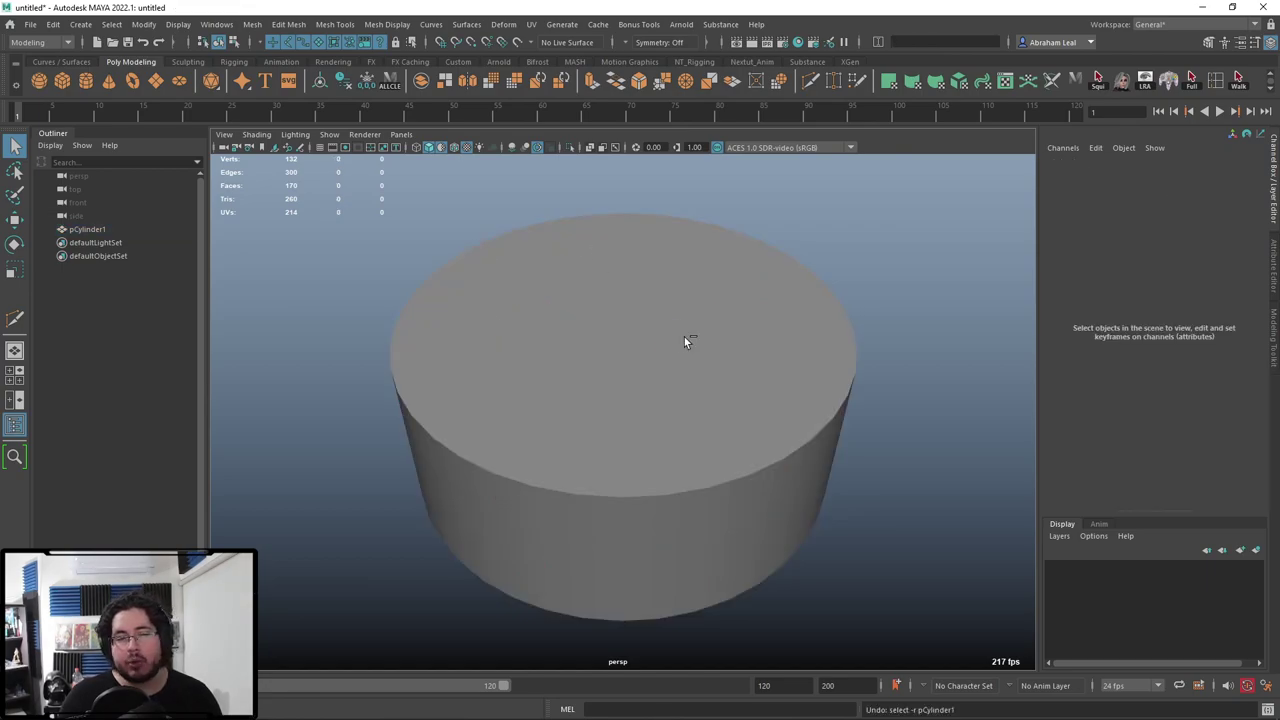
click(806, 294)
alt+drag(807, 293, 794, 307)
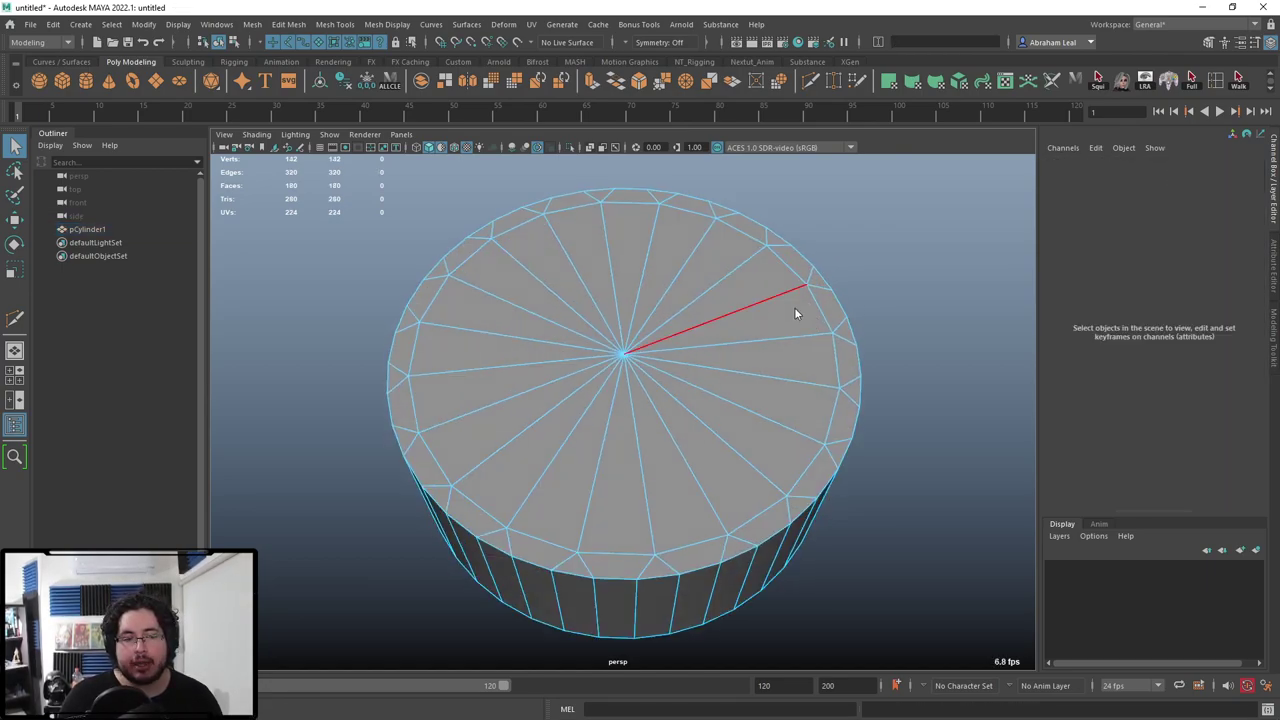
key(F8)
click(788, 312)
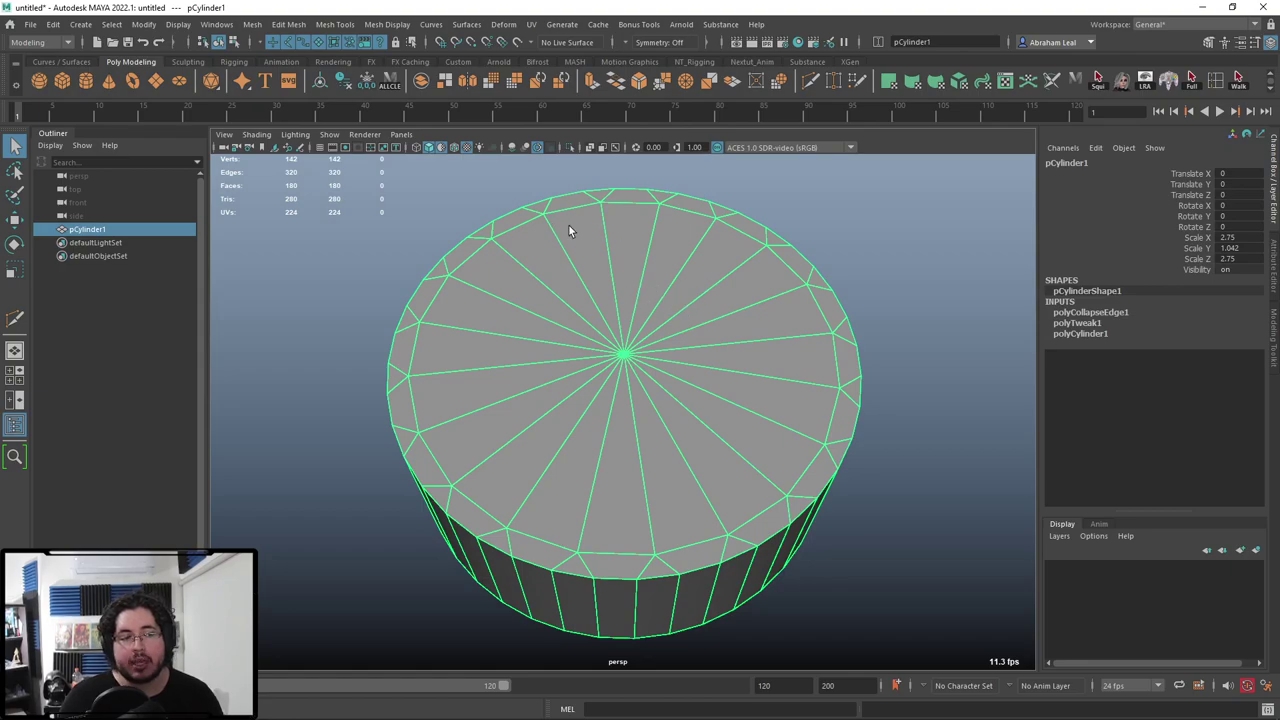
Delete all faces of the cylinder's bottom cap, leaving the underside open, and return to object mode.
alt+drag(613, 448, 596, 306)
scroll(610, 379, down, 4)
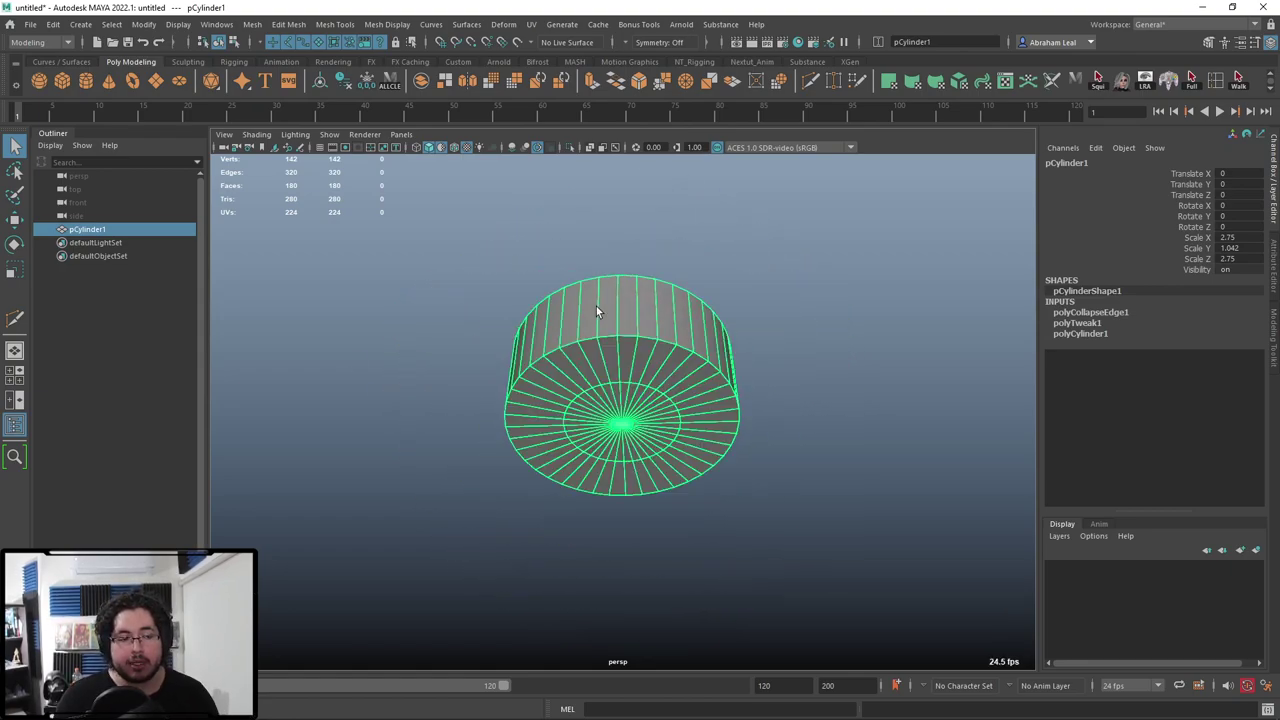
scroll(600, 315, up, 4)
right_drag(619, 348, 619, 400)
click(632, 305)
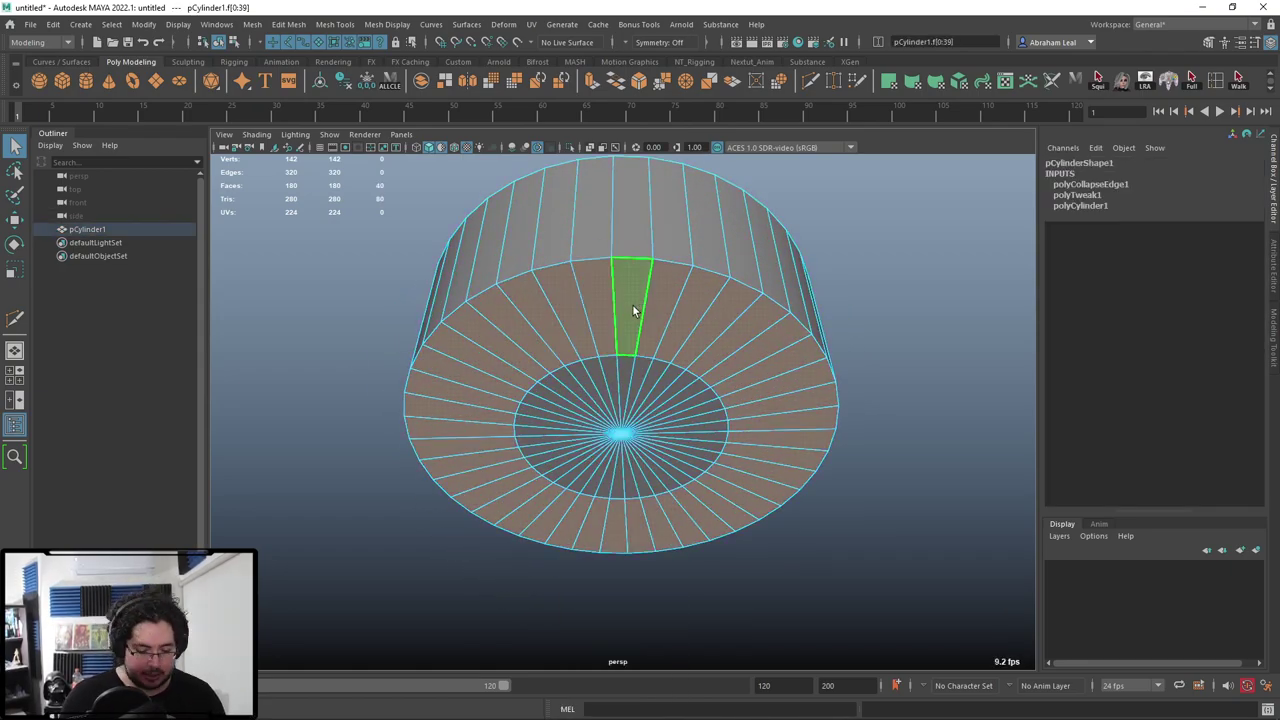
key(ctrl+z)
key(Delete)
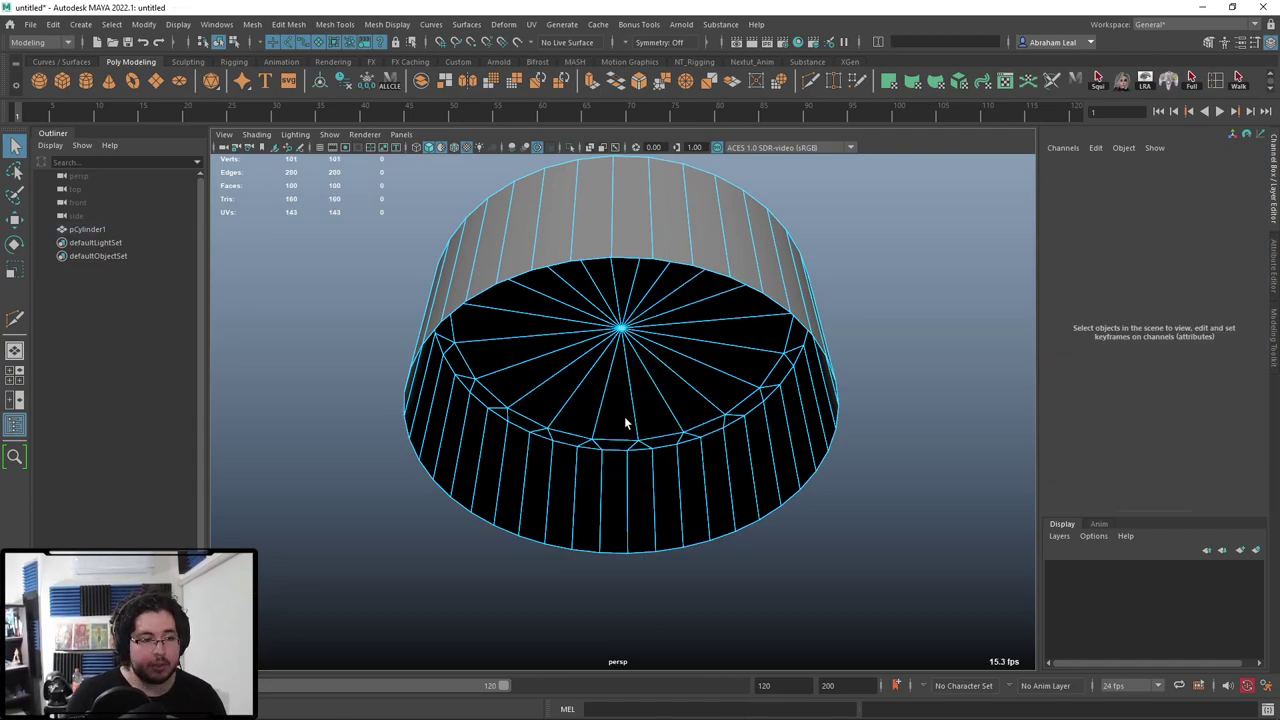
right_drag(838, 196, 774, 290)
alt+drag(774, 290, 504, 351)
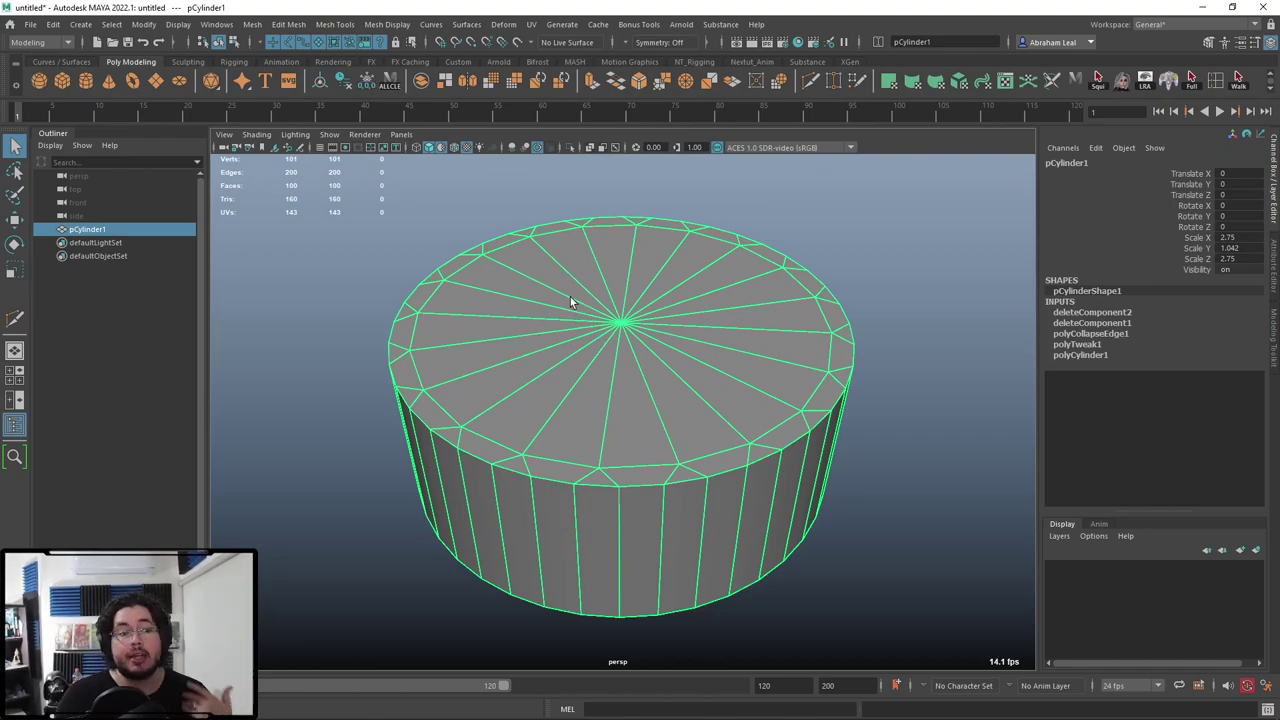
Switch to Chrome and search Google Images for "robot concept".
key(alt+Tab)
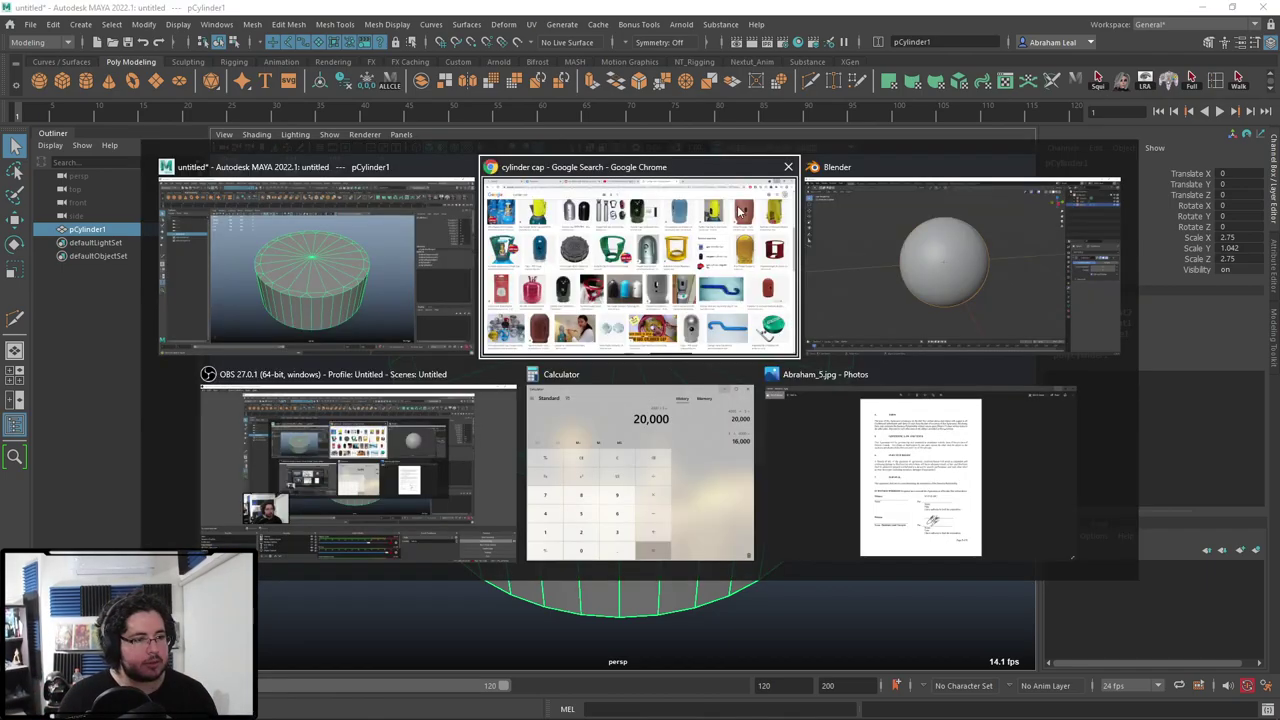
text(ropbot)
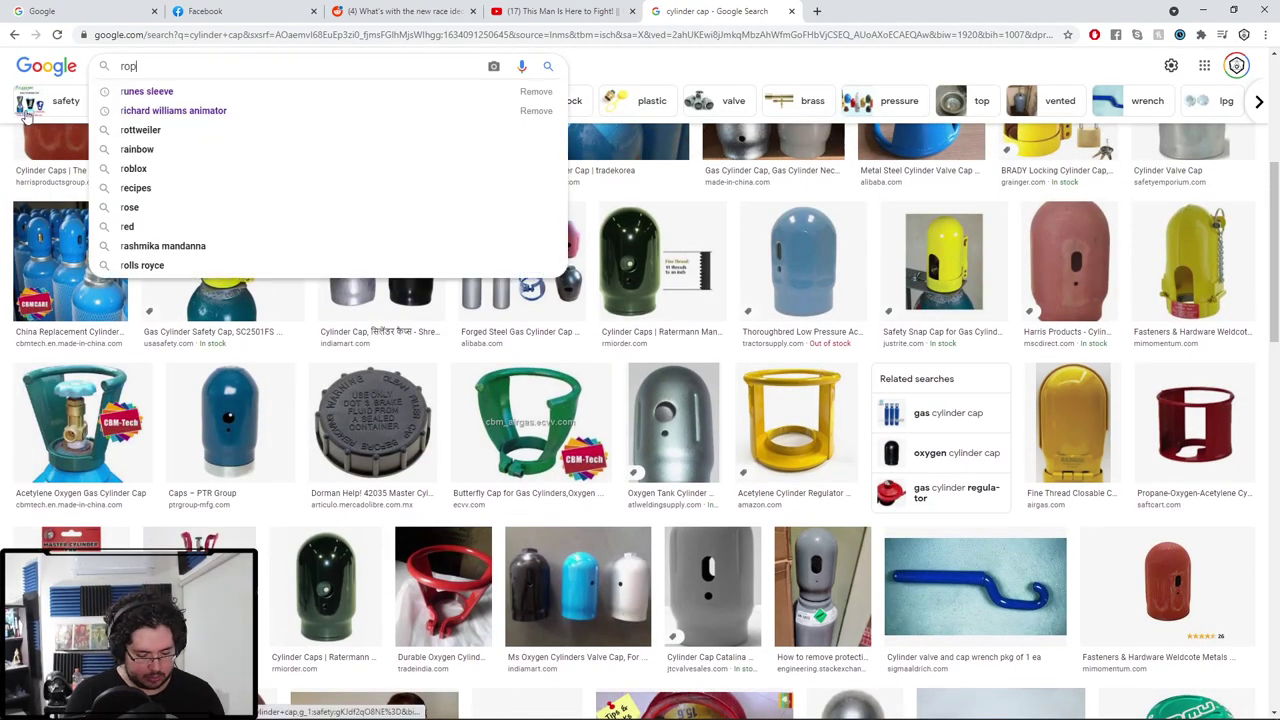
key(BackSpace)
key(BackSpace)
key(BackSpace)
key(BackSpace)
text(bot)
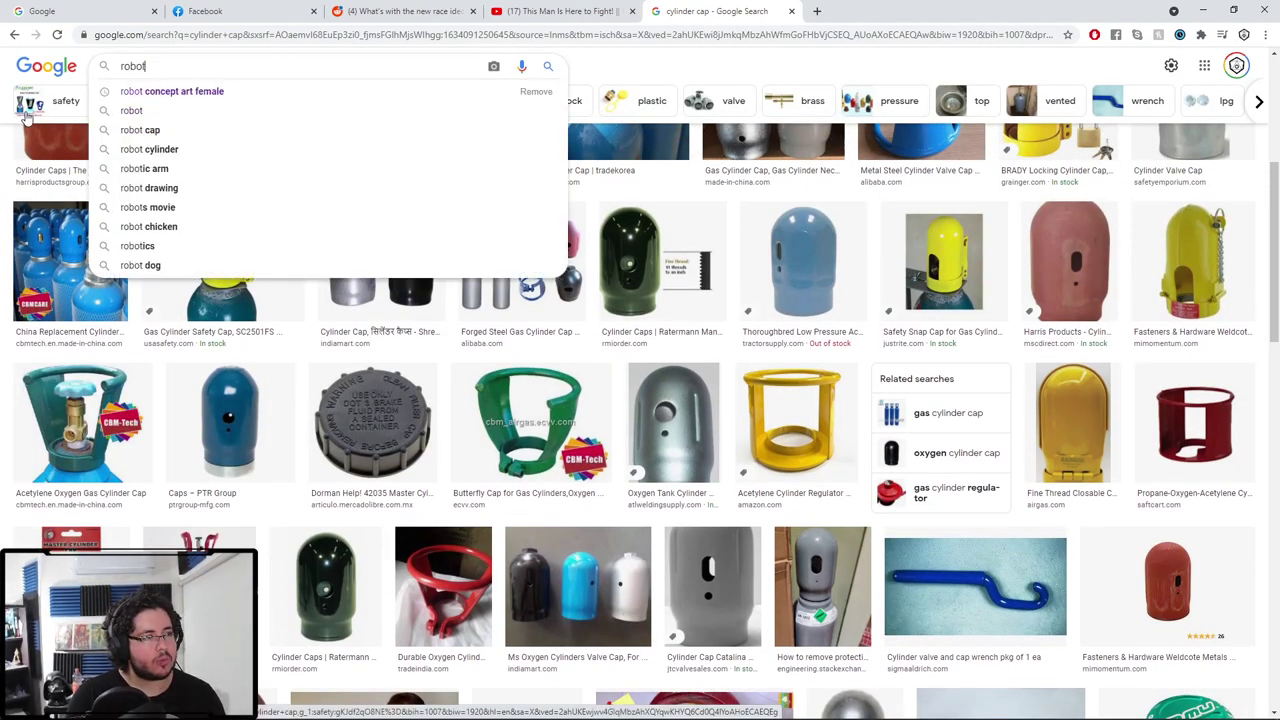
text( condept)
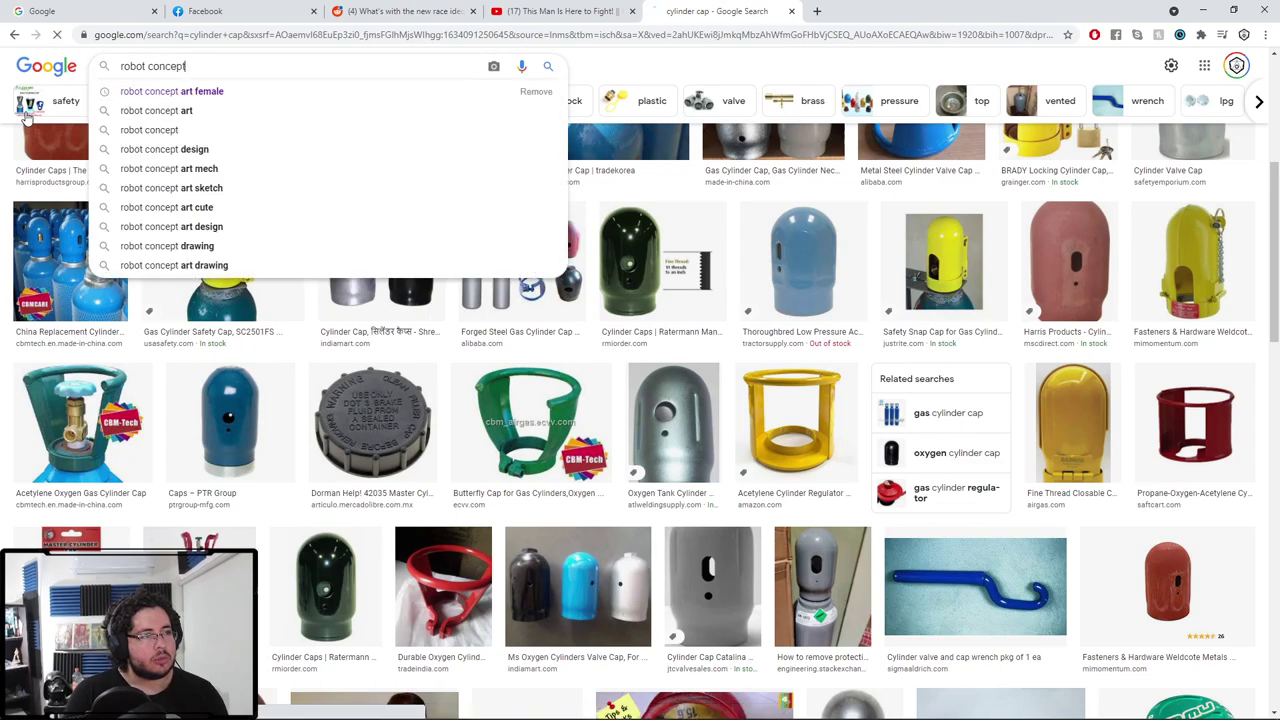
key(Return)
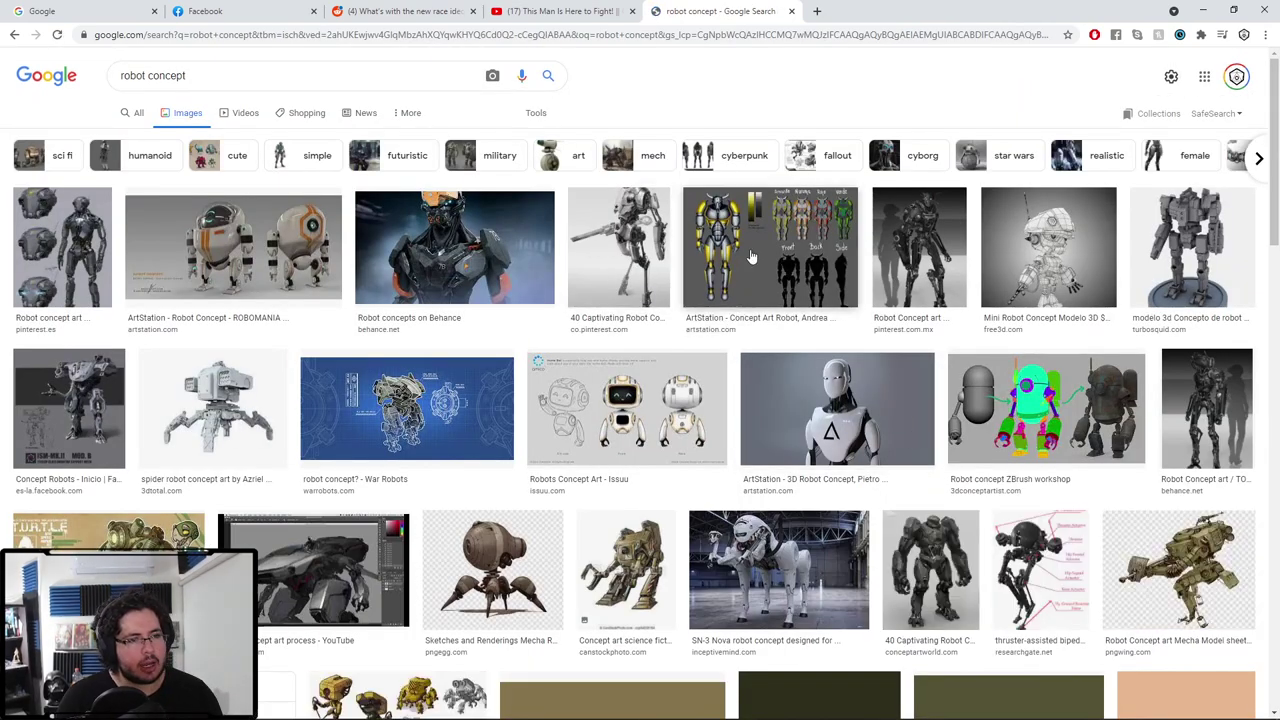
click(618, 249)
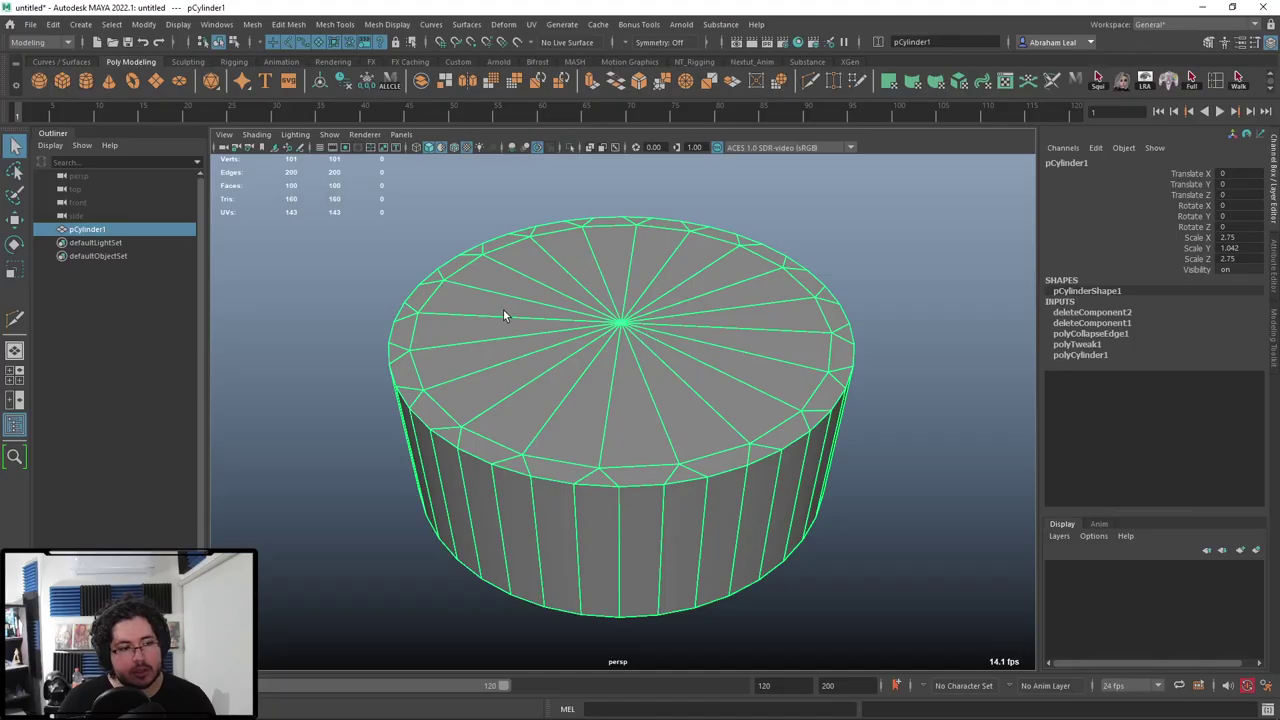
Inspect the cylinder from several angles and in smooth preview, and restore the unsmoothed display.
scroll(503, 314, up, 5)
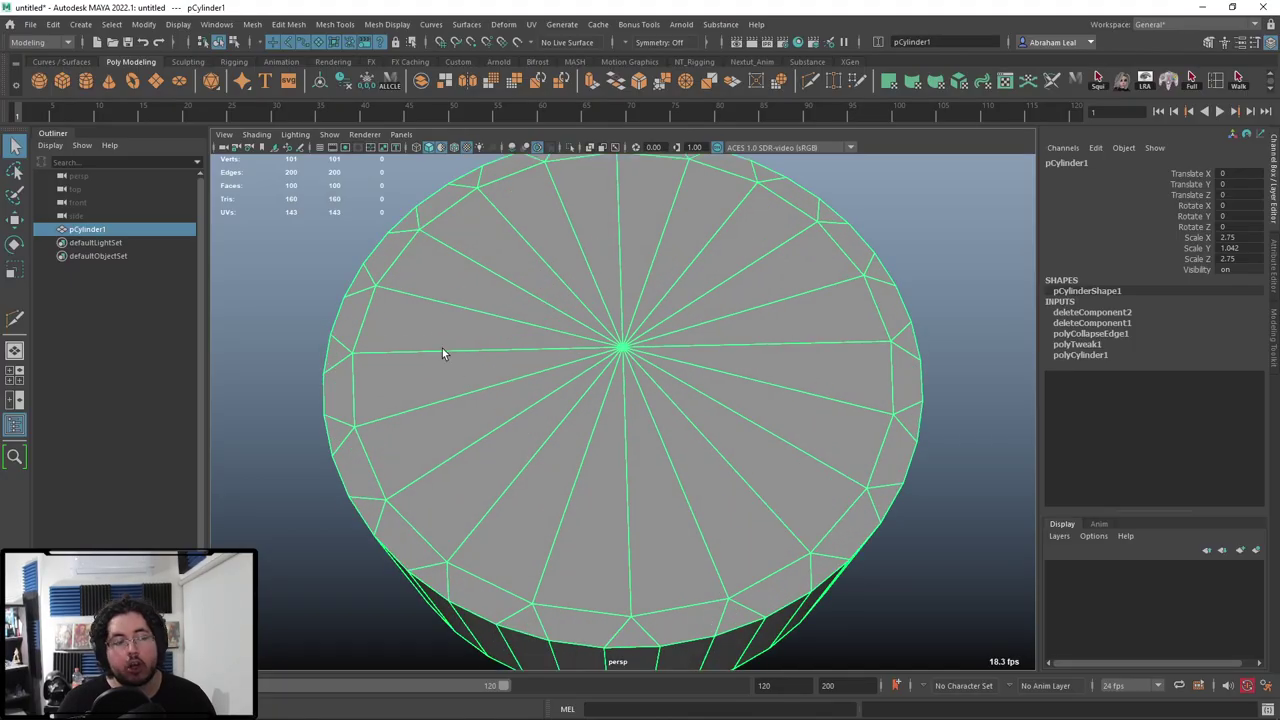
alt+drag(439, 312, 405, 295)
alt+middle_drag(405, 295, 557, 378)
alt+drag(557, 378, 675, 505)
alt+drag(638, 467, 728, 304)
alt+drag(692, 360, 648, 341)
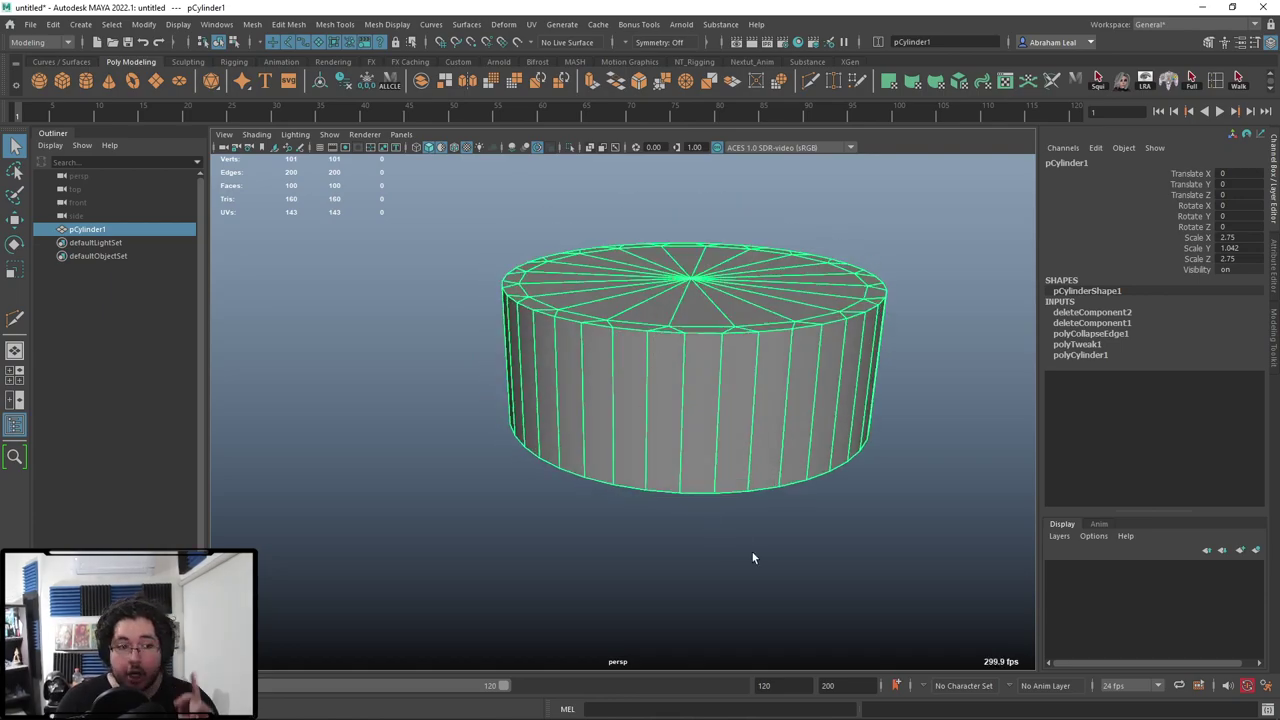
key(3)
click(913, 292)
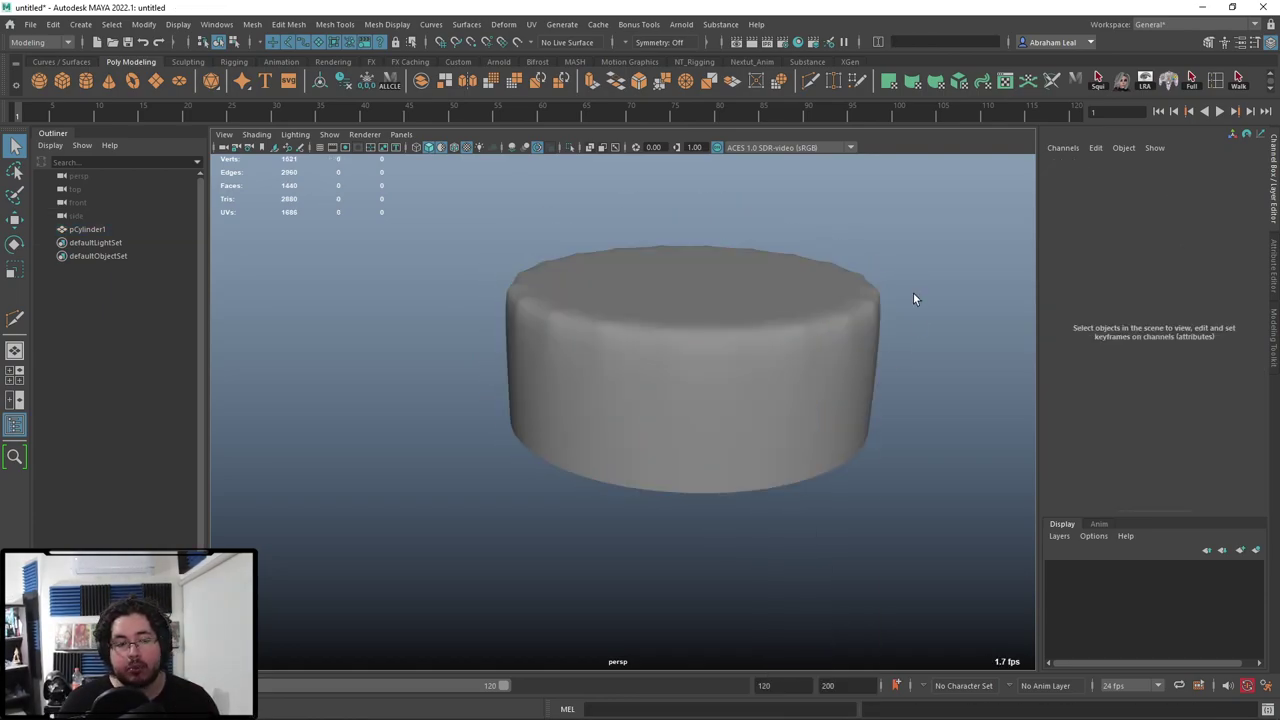
alt+drag(913, 294, 864, 368)
alt+middle_drag(864, 368, 651, 367)
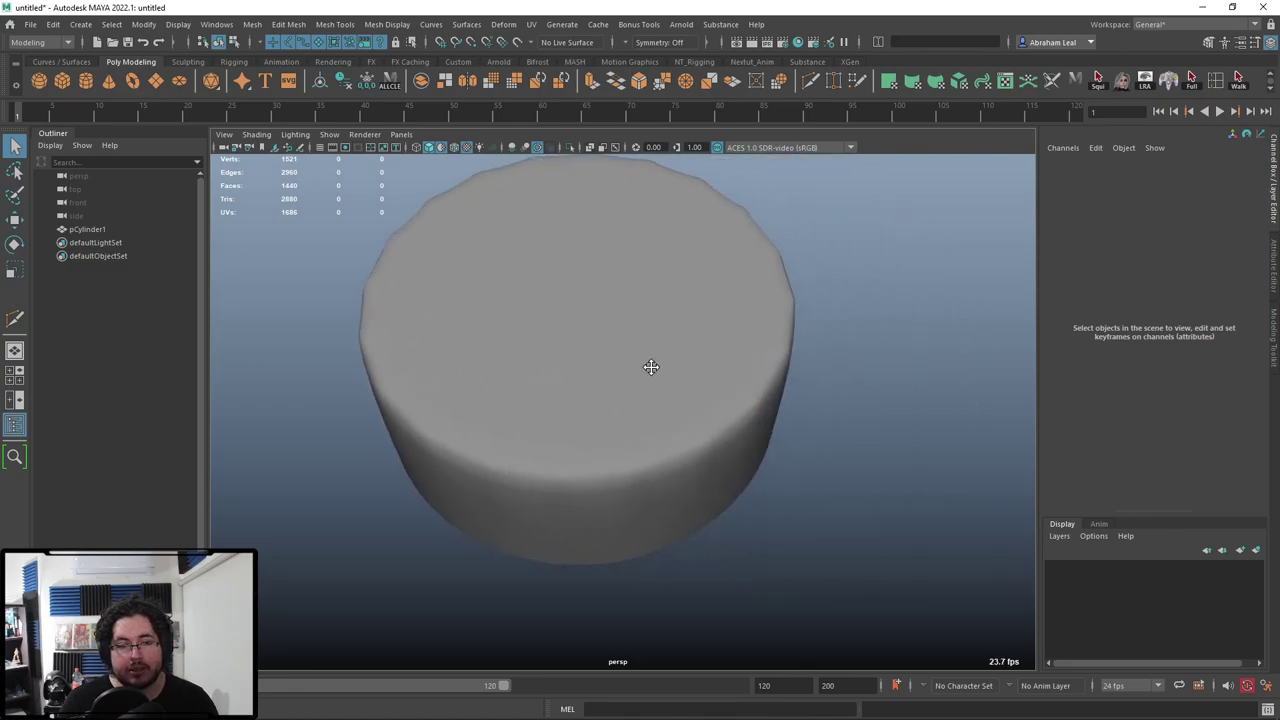
click(776, 386)
key(1)
Bevel the outer rim edge loop of the cylinder's top cap with two segments.
alt+drag(818, 450, 777, 302)
scroll(705, 320, up, 4)
right_drag(705, 335, 714, 319)
double_click(713, 306)
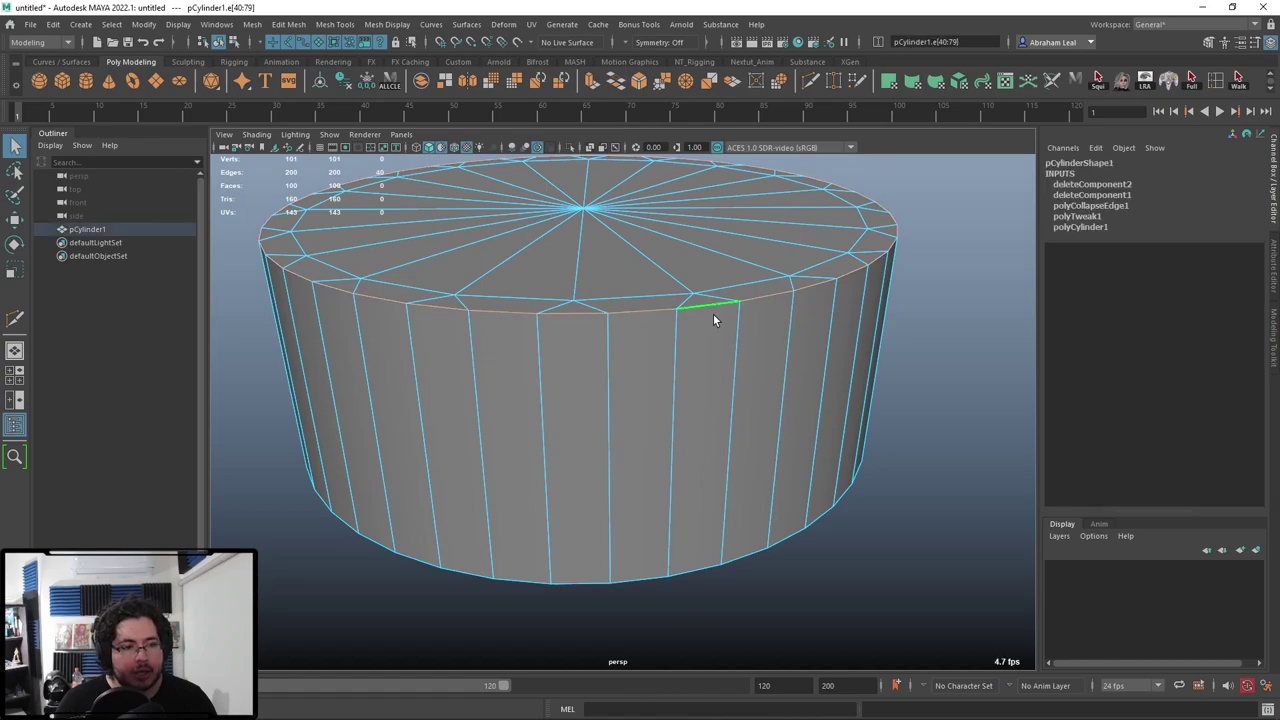
double_click(704, 307)
alt+drag(735, 280, 649, 291)
alt+middle_drag(649, 291, 755, 339)
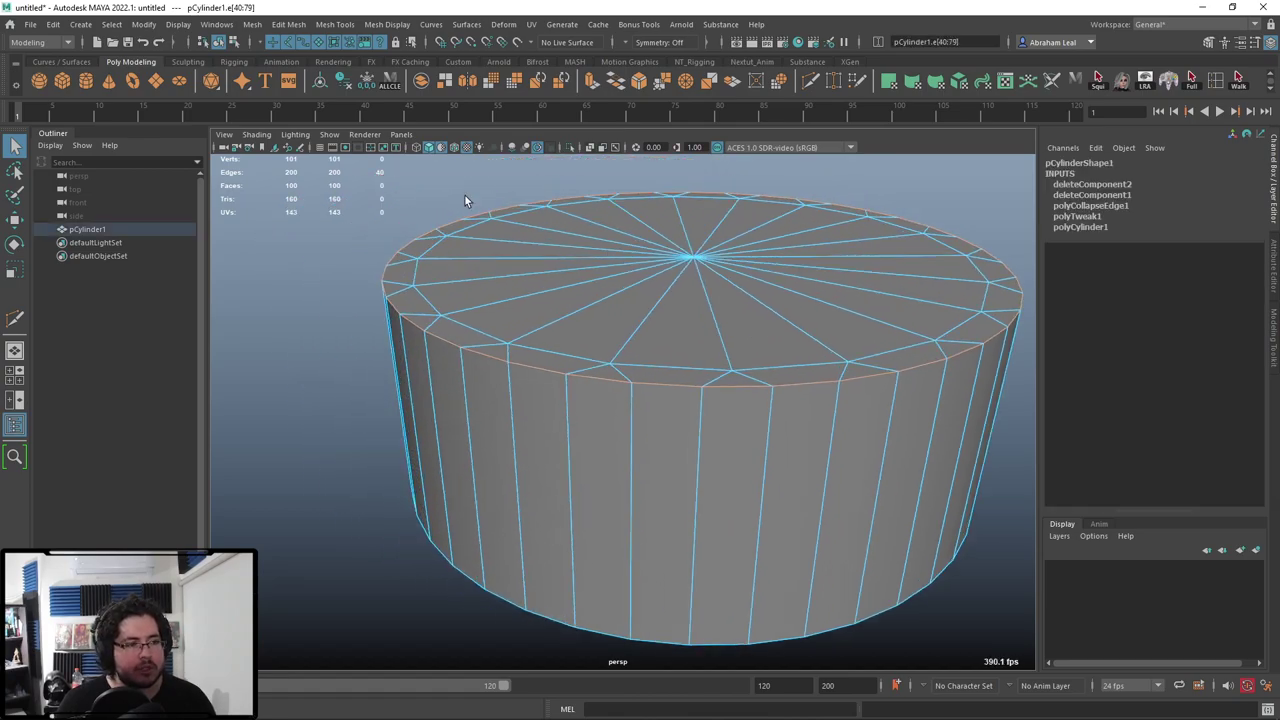
key(ctrl+b)
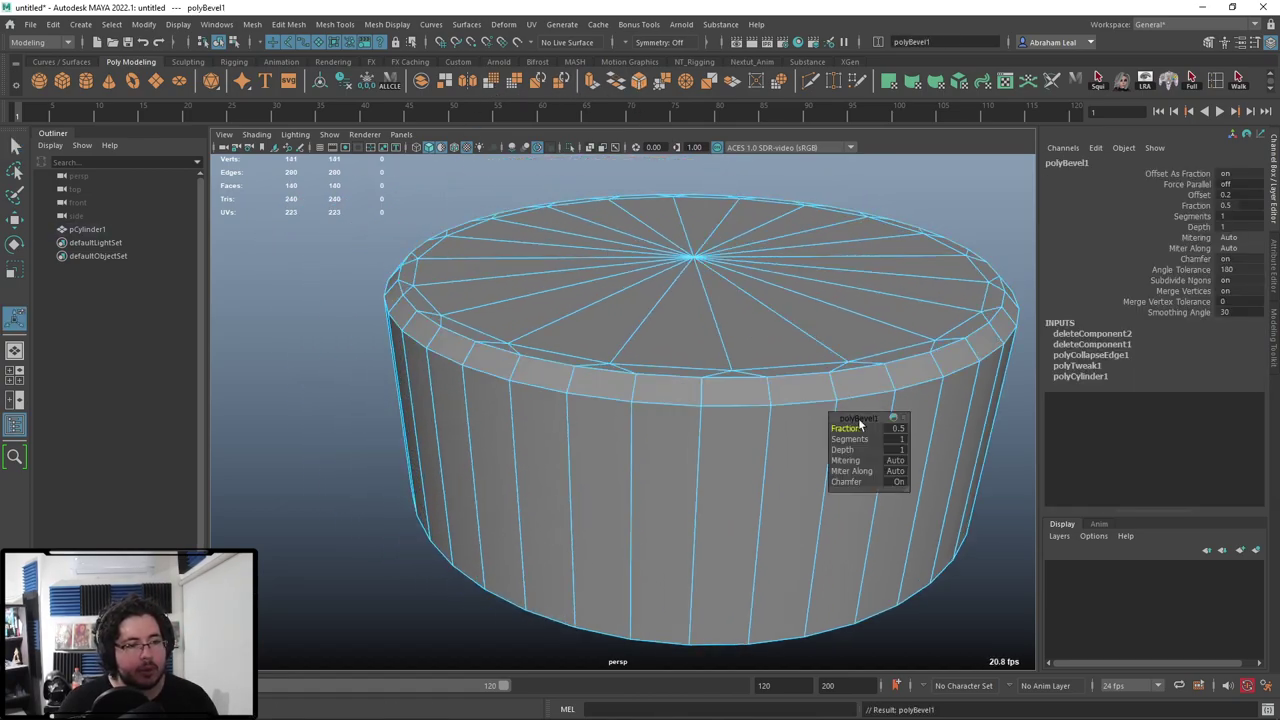
drag(847, 440, 836, 424)
key(q)
right_drag(802, 348, 852, 220)
click(859, 165)
alt+drag(855, 190, 523, 373)
Collapse every other edge of the inner loop on the beveled cylinder's top cap.
click(829, 367)
scroll(862, 364, down, 3)
scroll(524, 335, up, 5)
alt+drag(651, 392, 578, 374)
right_drag(578, 339, 577, 302)
shift+click(540, 449)
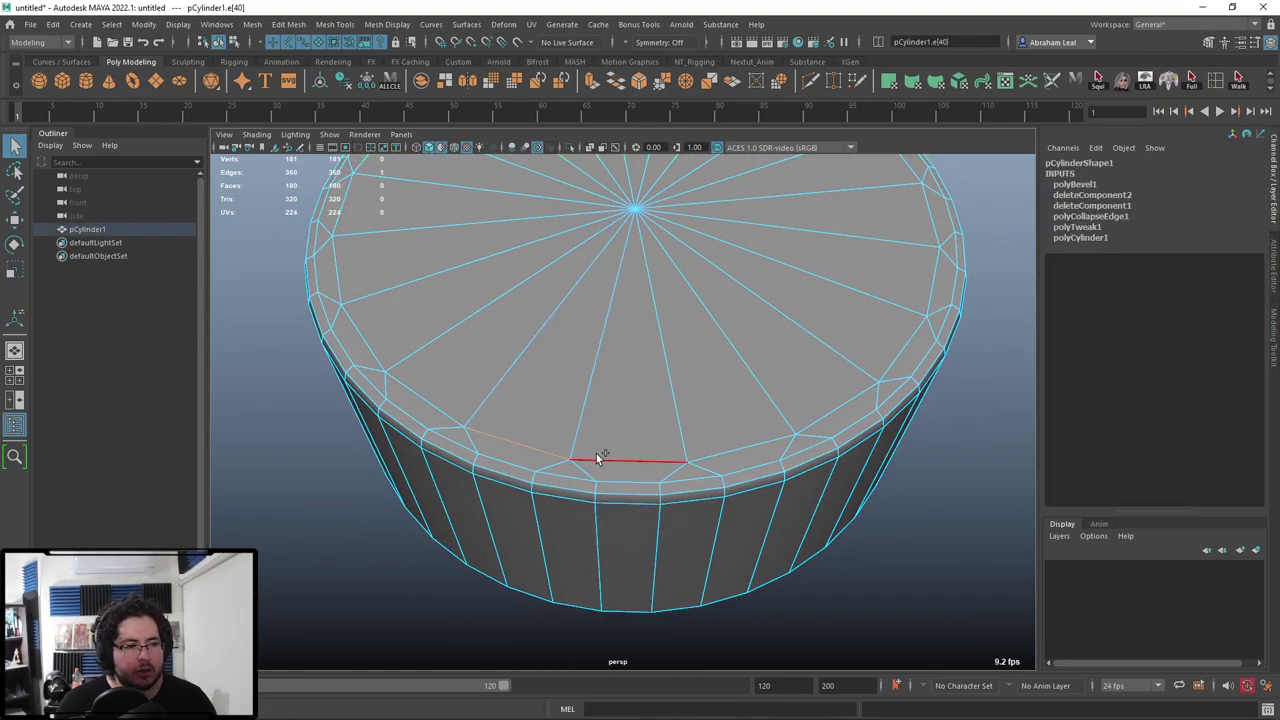
shift+click(744, 448)
shift+click(900, 349)
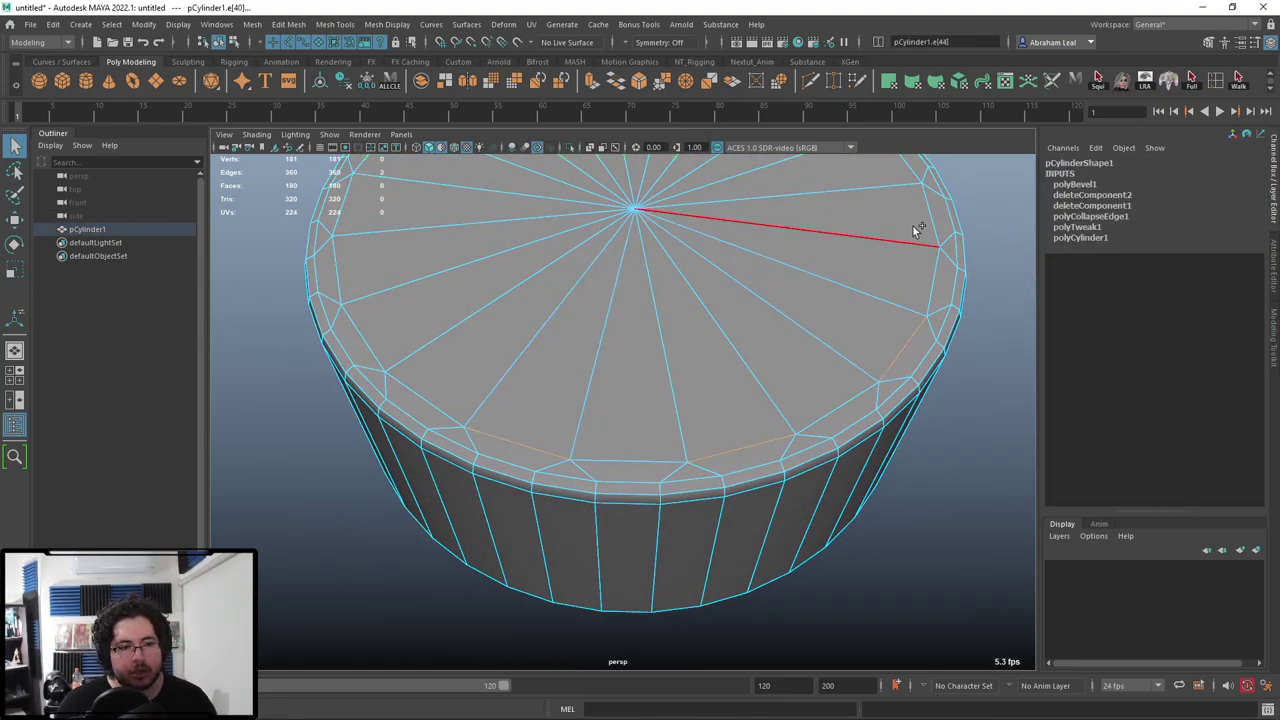
shift+click(926, 217)
alt+middle_drag(795, 226, 852, 379)
shift+click(900, 258)
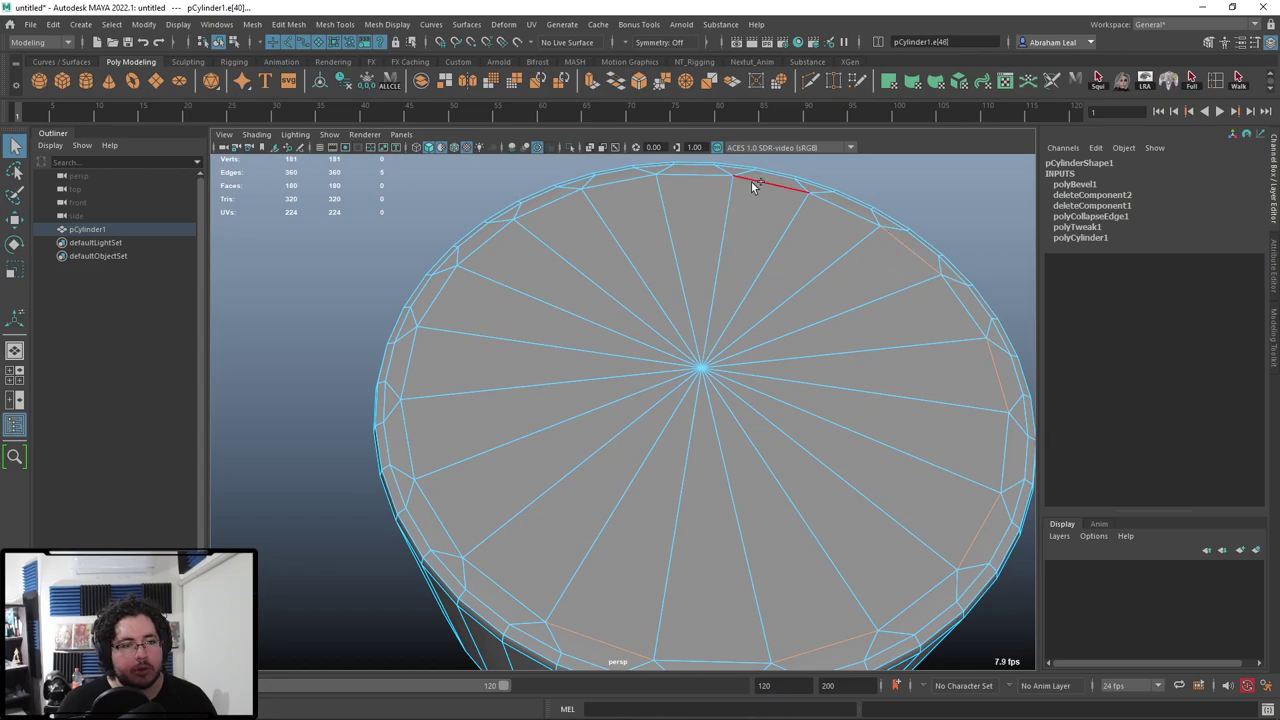
shift+click(632, 192)
shift+click(480, 252)
shift+click(422, 368)
shift+click(442, 514)
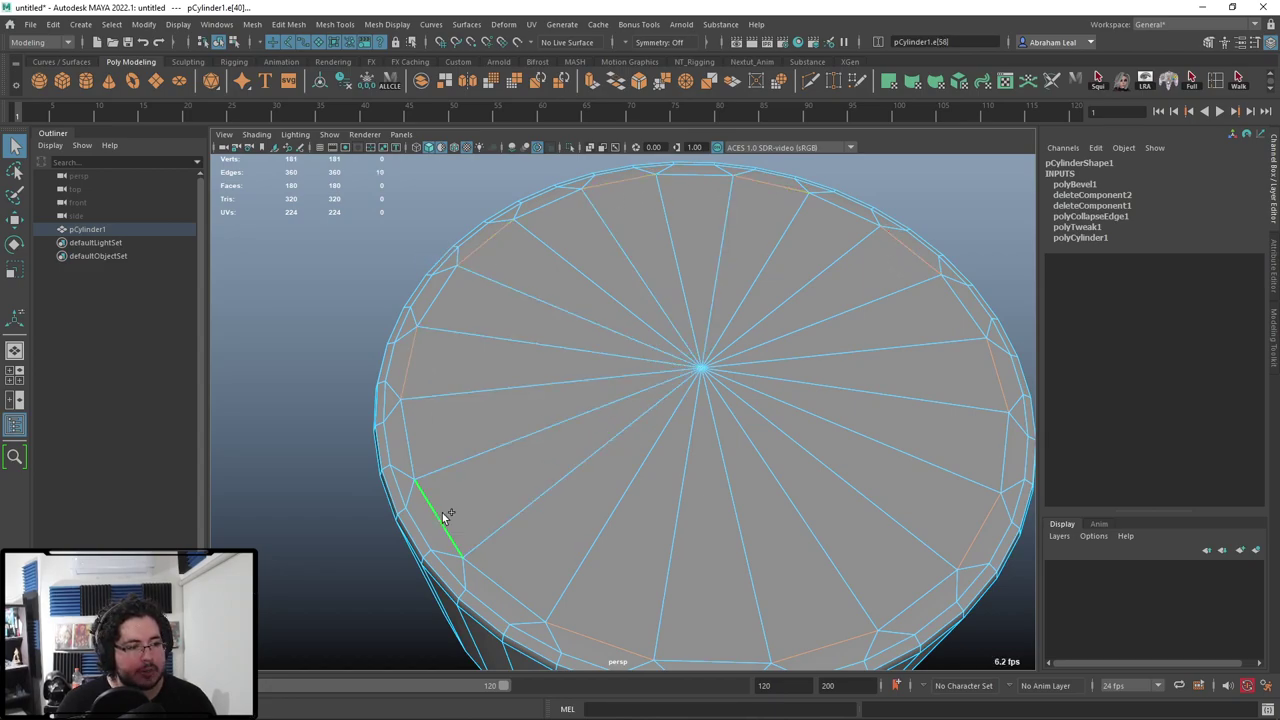
click(288, 24)
click(330, 101)
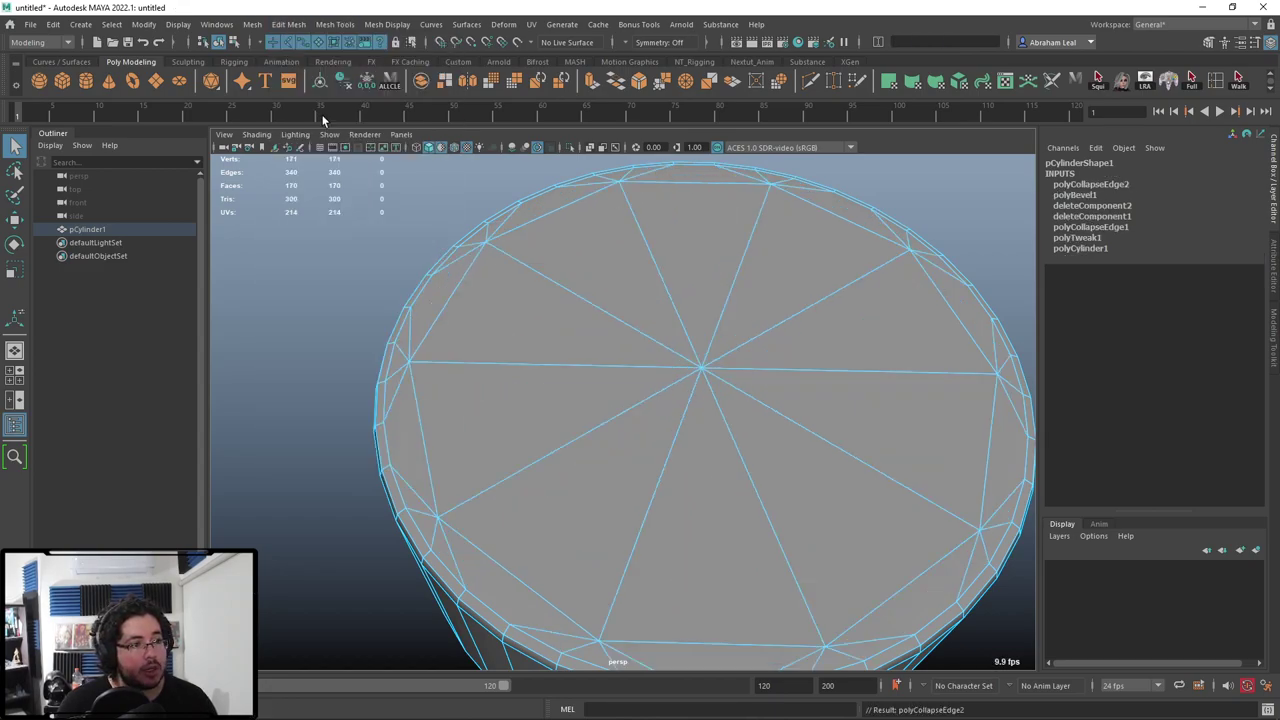
Inspect the reduced edge flow on the cylinder's top cap from several angles in object mode.
scroll(485, 364, down, 2)
alt+middle_drag(612, 371, 576, 321)
right_drag(576, 321, 640, 275)
key(3)
click(230, 356)
alt+drag(590, 400, 652, 370)
click(603, 297)
alt+drag(687, 323, 729, 397)
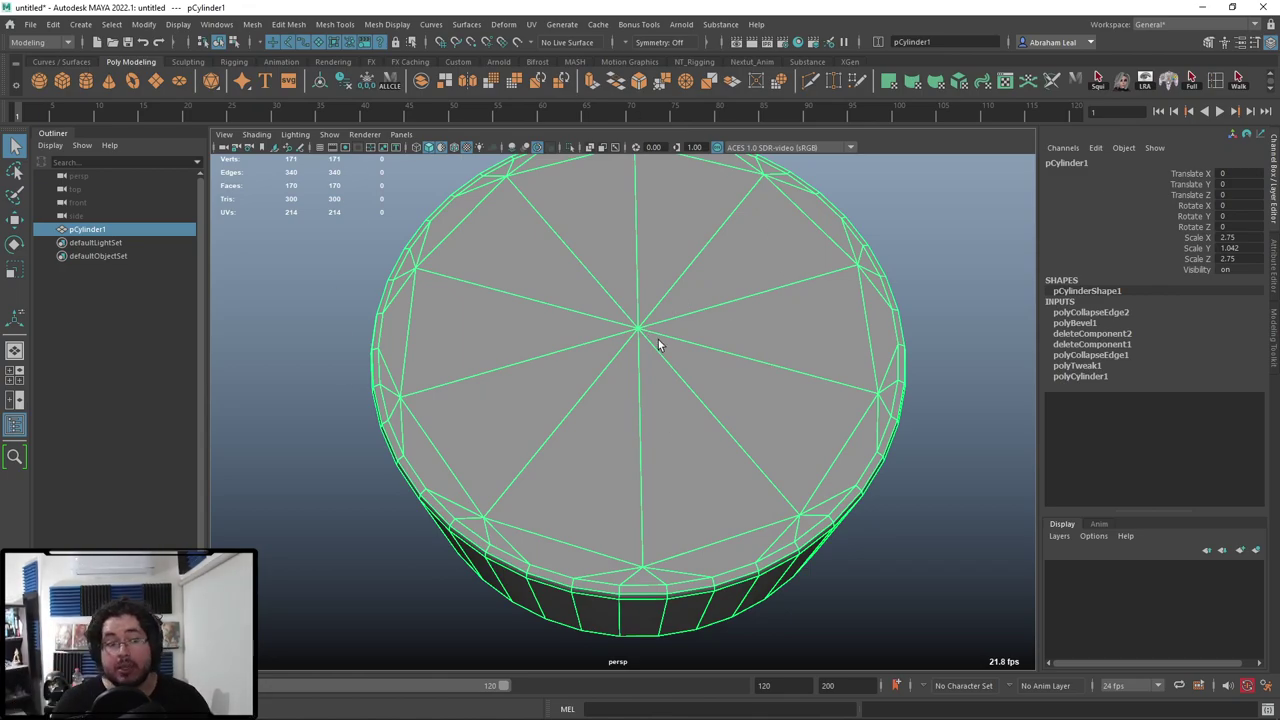
alt+drag(637, 316, 703, 343)
Try to delete every other edge running from the top cap's center to its inner loop.
right_drag(580, 318, 567, 250)
click(566, 248)
alt+drag(592, 283, 674, 300)
click(500, 467)
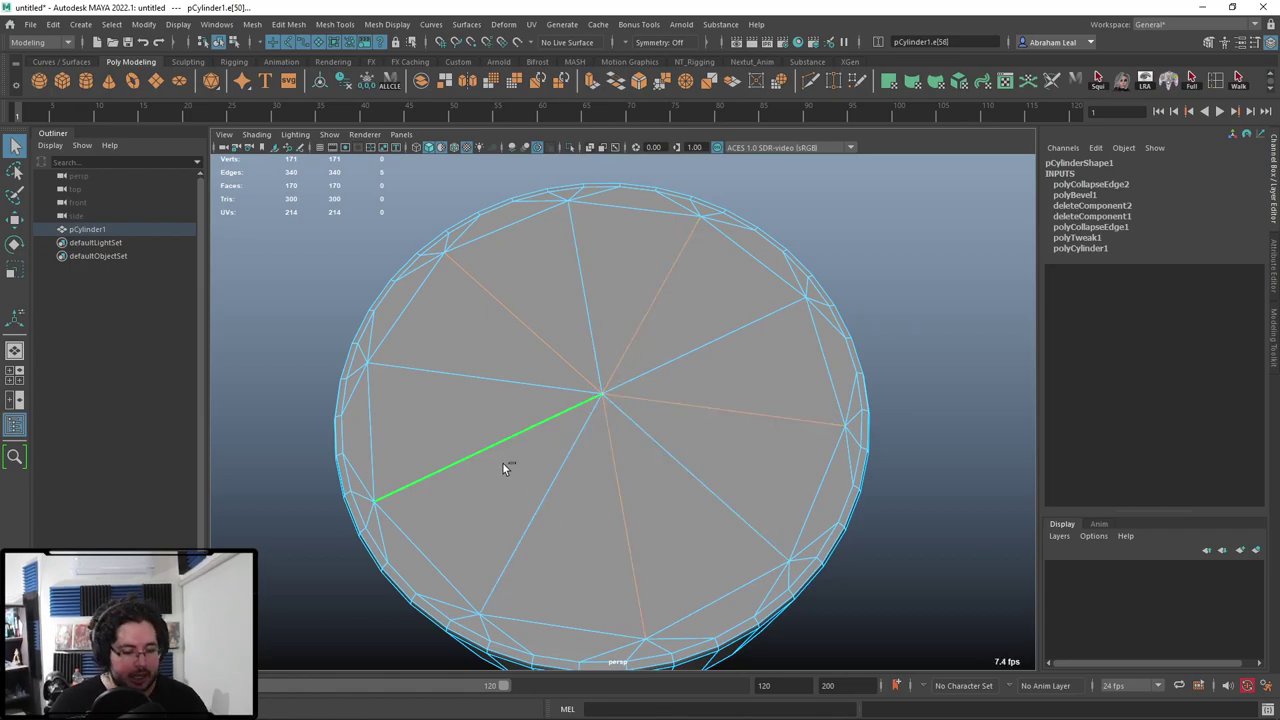
key(Delete)
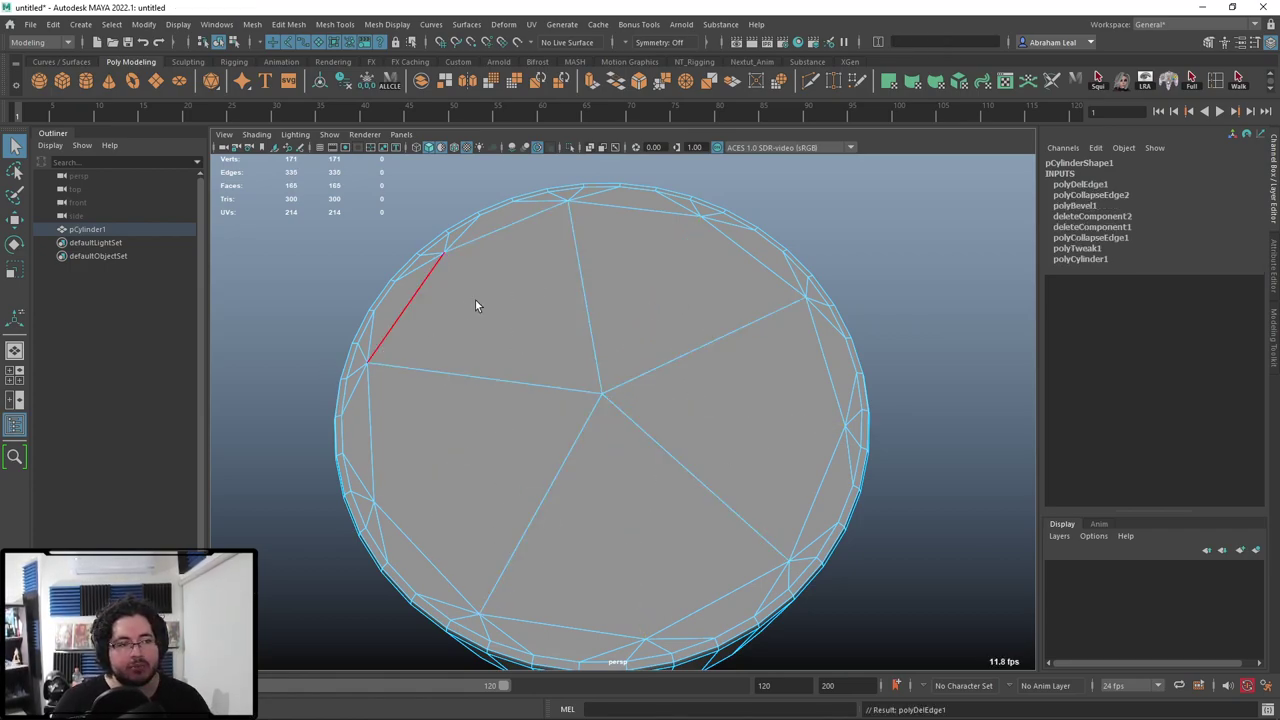
Undo the deletion of the alternating center edges on the top cap.
alt+middle_drag(480, 310, 596, 436)
scroll(596, 436, up, 5)
key(ctrl+z)
key(ctrl+z)
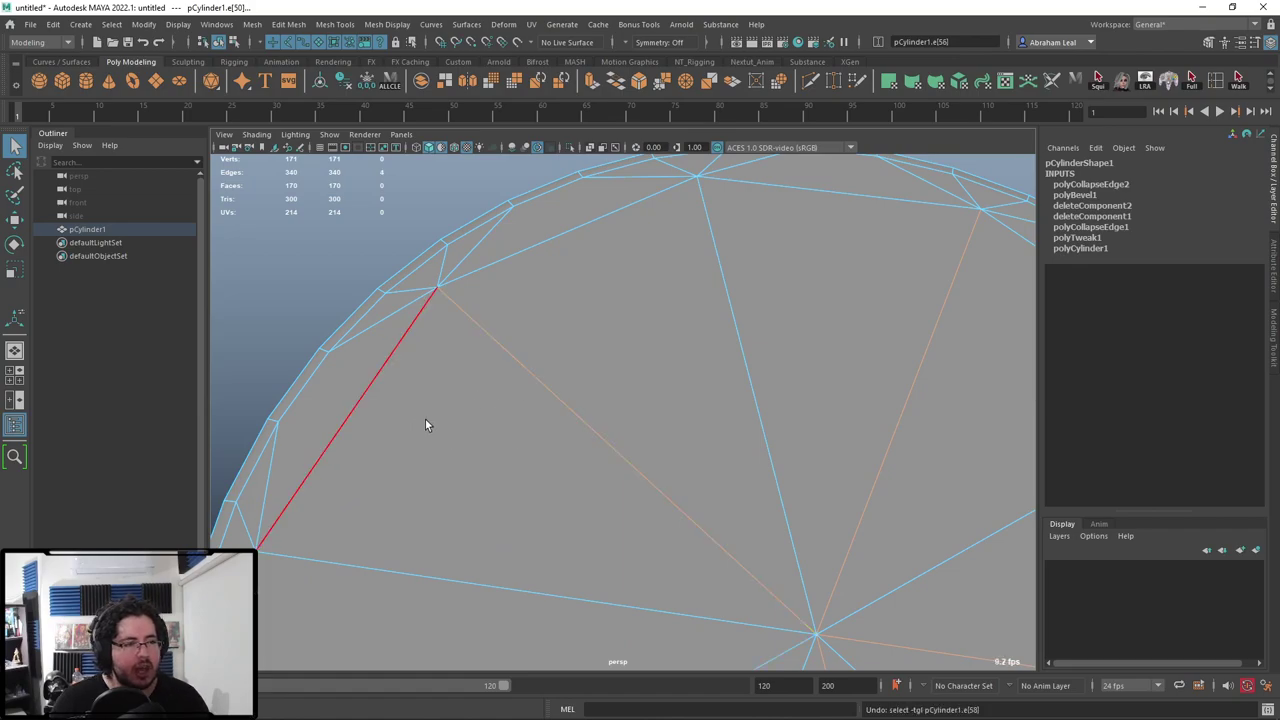
Return the cylinder to object mode and examine its side walls, beveled rim and top cap from several angles.
scroll(772, 389, down, 5)
alt+drag(772, 389, 760, 362)
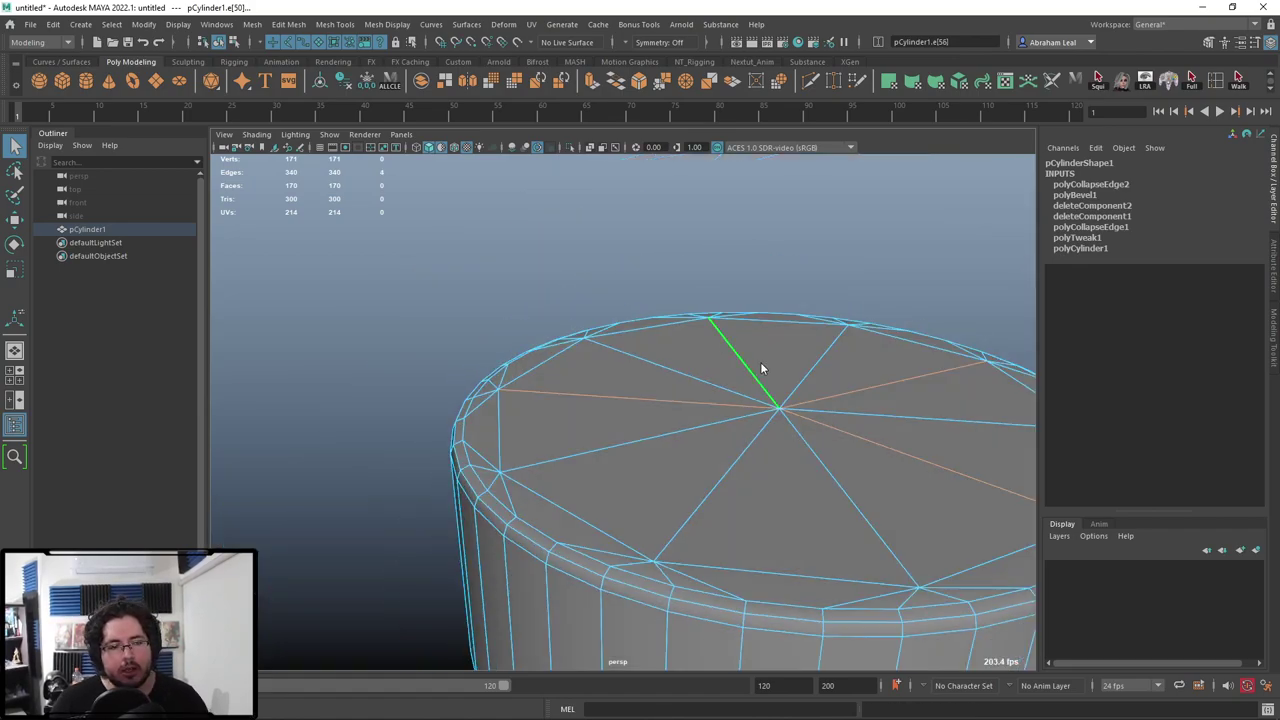
right_drag(760, 365, 812, 310)
click(815, 288)
alt+drag(800, 343, 588, 374)
click(588, 374)
alt+middle_drag(588, 374, 765, 366)
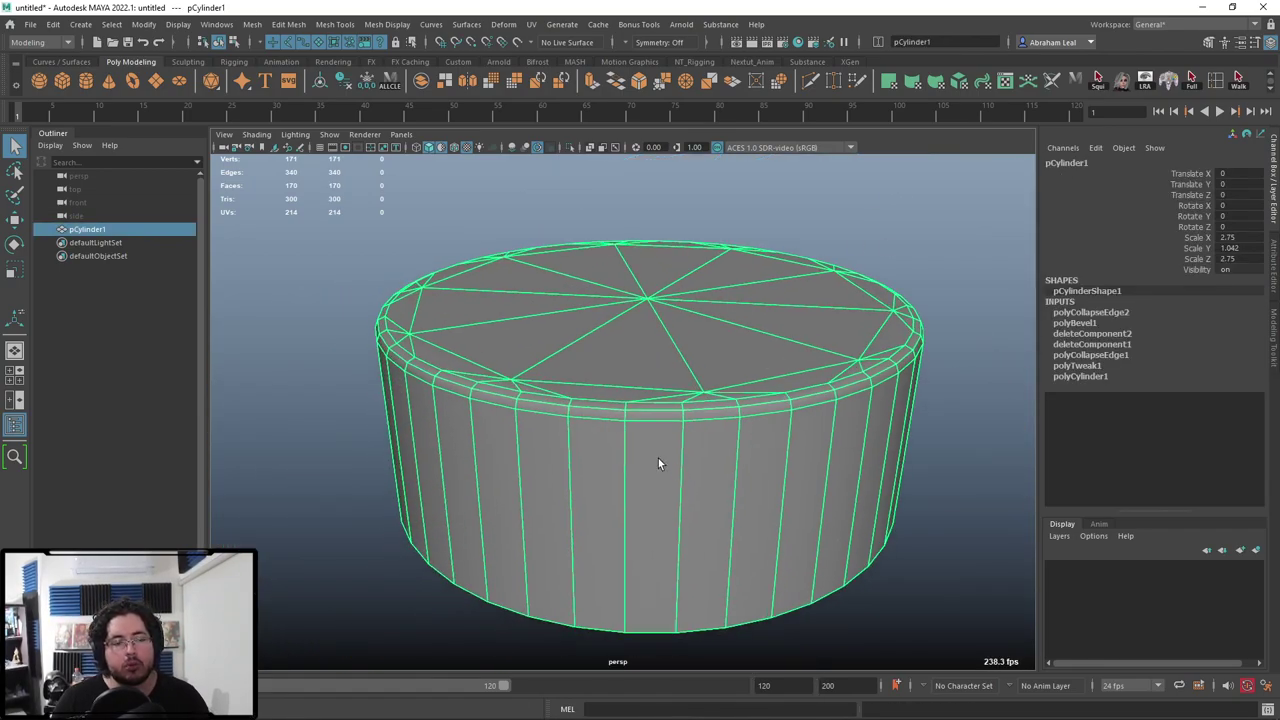
alt+drag(658, 462, 684, 423)
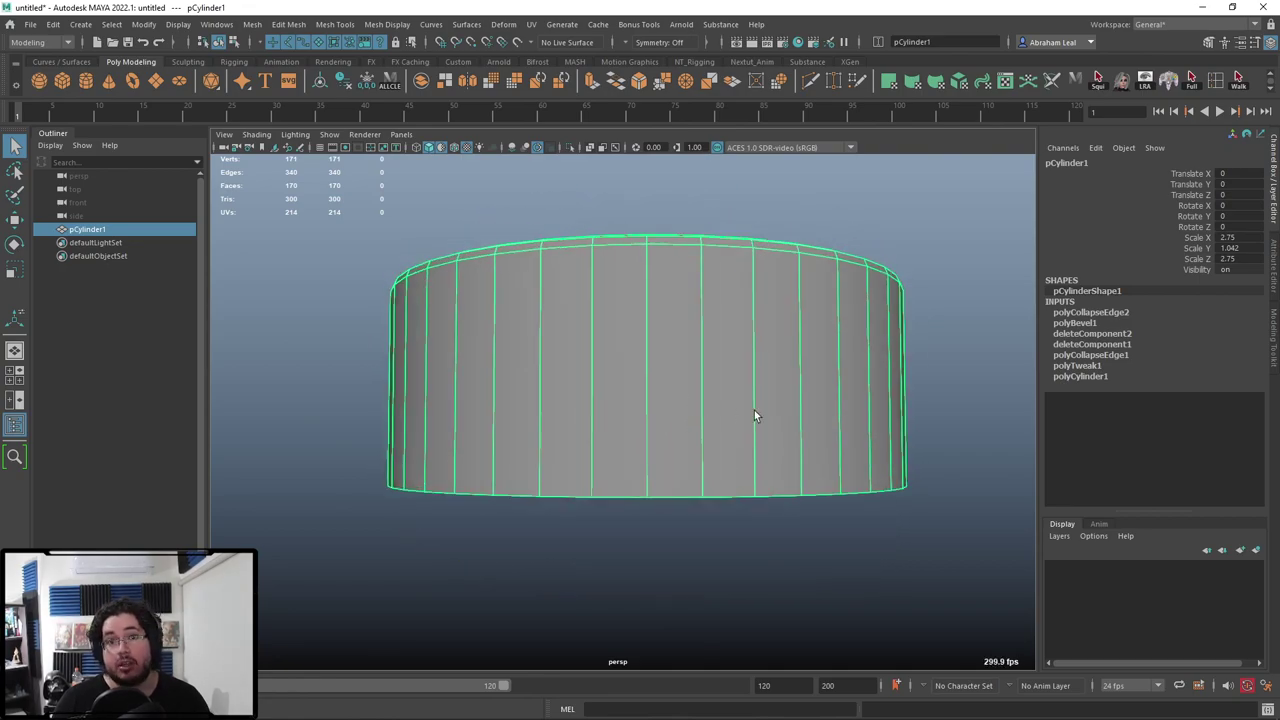
right_drag(780, 328, 883, 229)
click(883, 229)
click(851, 317)
alt+drag(851, 317, 850, 356)
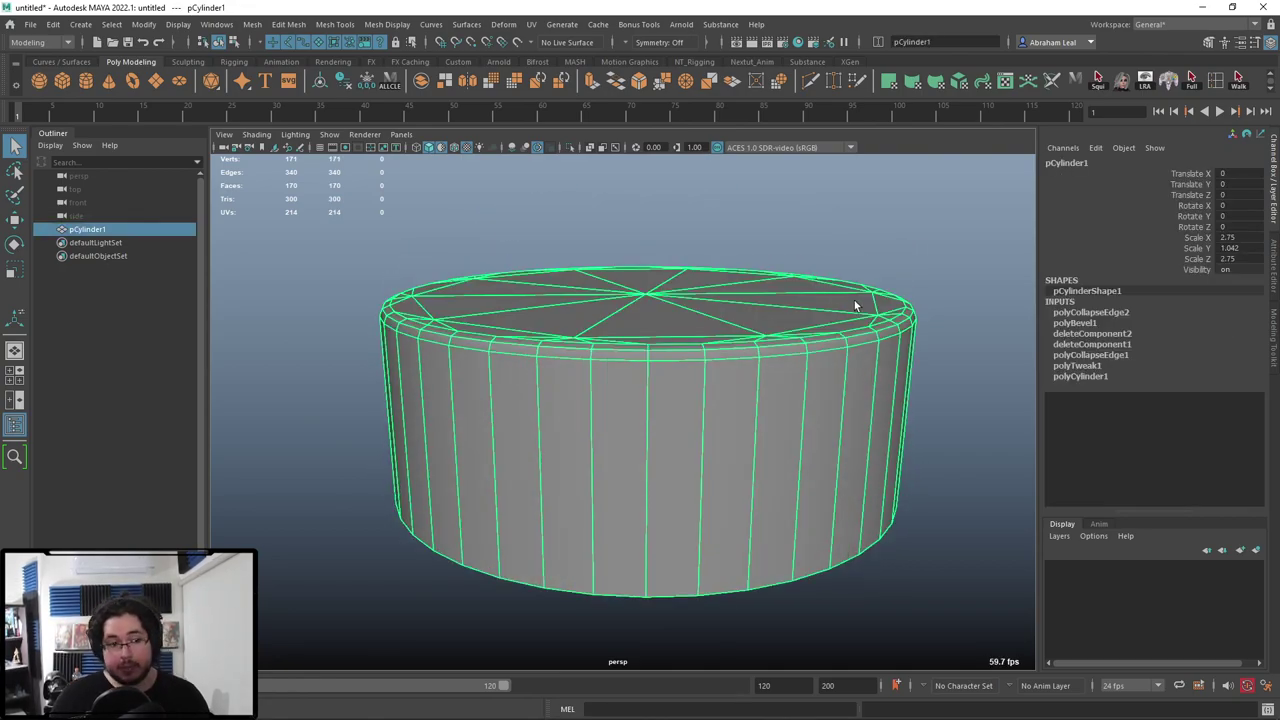
alt+right_drag(897, 380, 528, 394)
alt+middle_drag(528, 394, 851, 488)
alt+right_drag(851, 488, 916, 505)
alt+middle_drag(899, 471, 885, 458)
alt+right_drag(885, 458, 901, 475)
alt+middle_drag(901, 475, 888, 464)
Undo the recent selection changes and the collapse of every other inner-loop edge on the top cap.
key(ctrl+z)
key(ctrl+z)
key(ctrl+z)
key(ctrl+z)
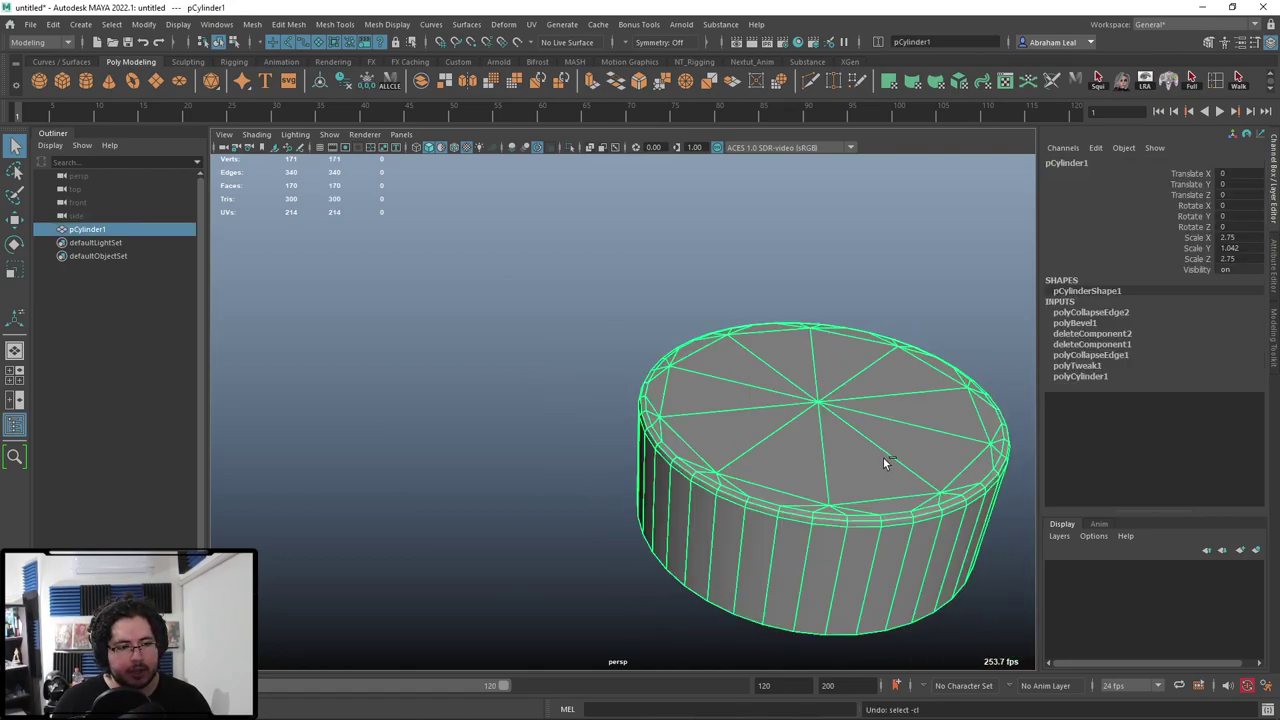
key(z)
key(z)
key(z)
key(z)
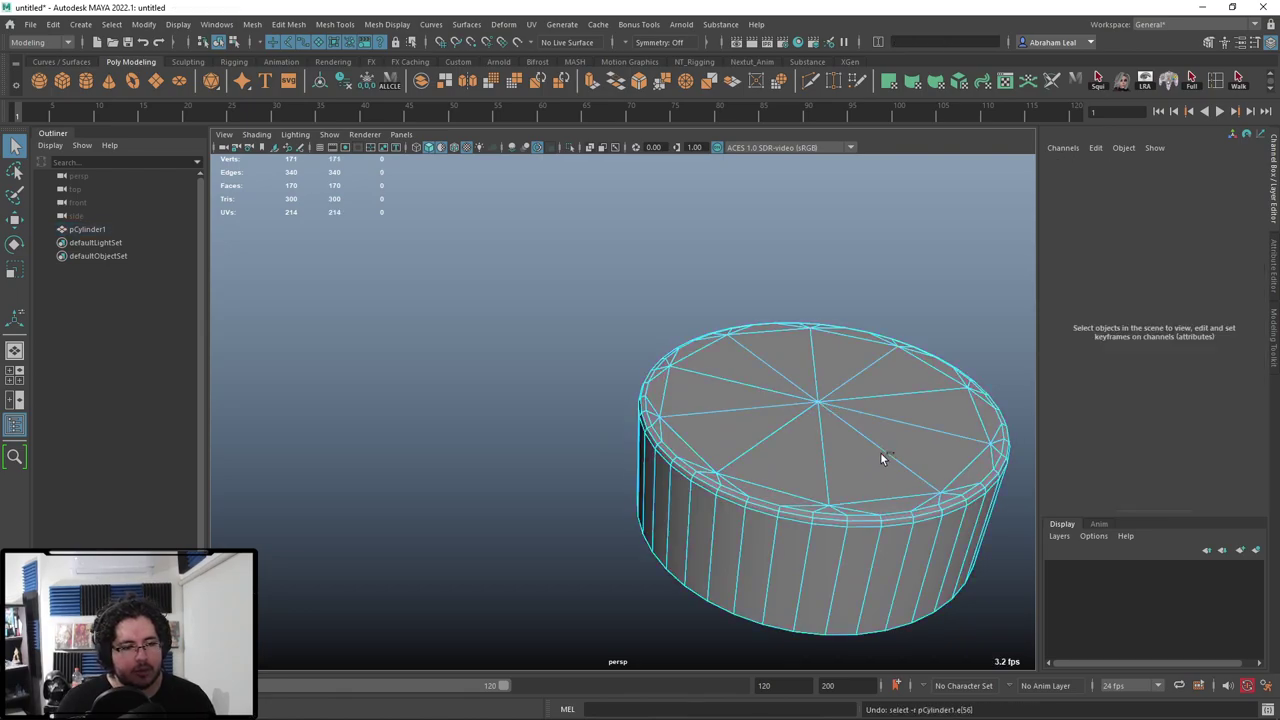
key(z)
key(z)
key(z)
mouse_move(876, 385)
alt+right_down()
mouse_move(777, 363)
mouse_move(940, 470)
mouse_move(864, 400)
alt+right_up()
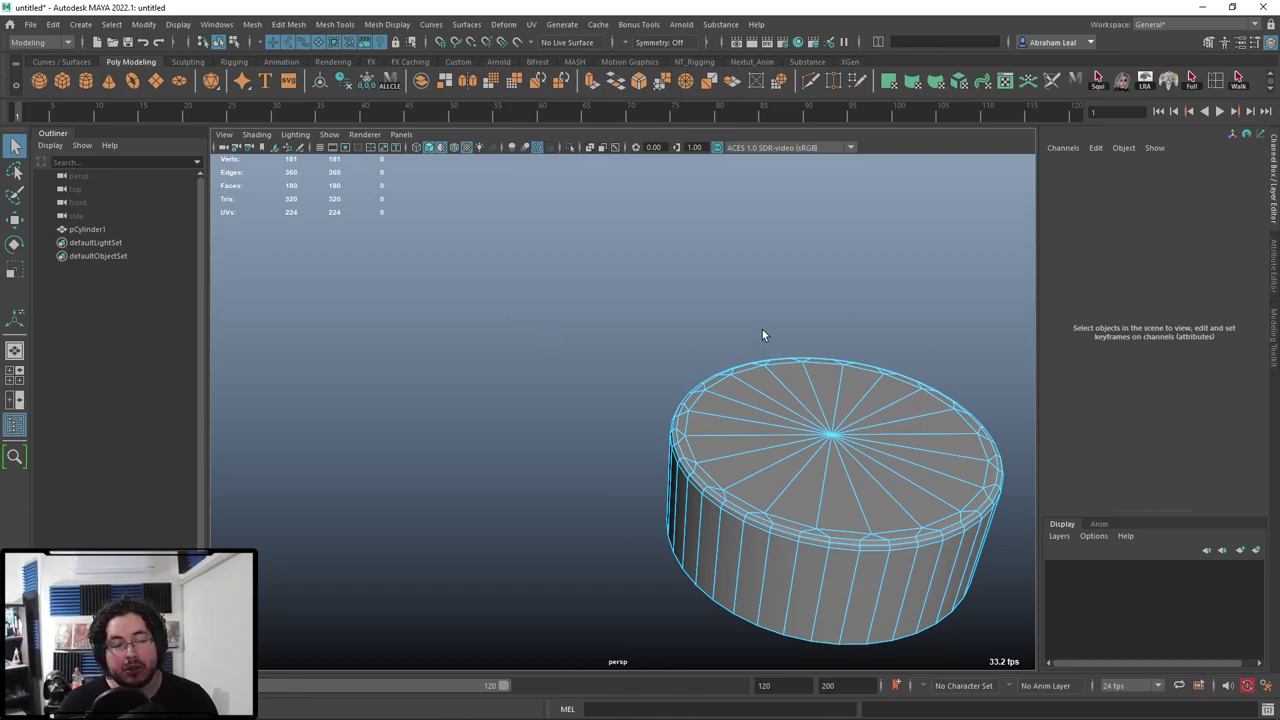
alt+right_drag(871, 410, 829, 404)
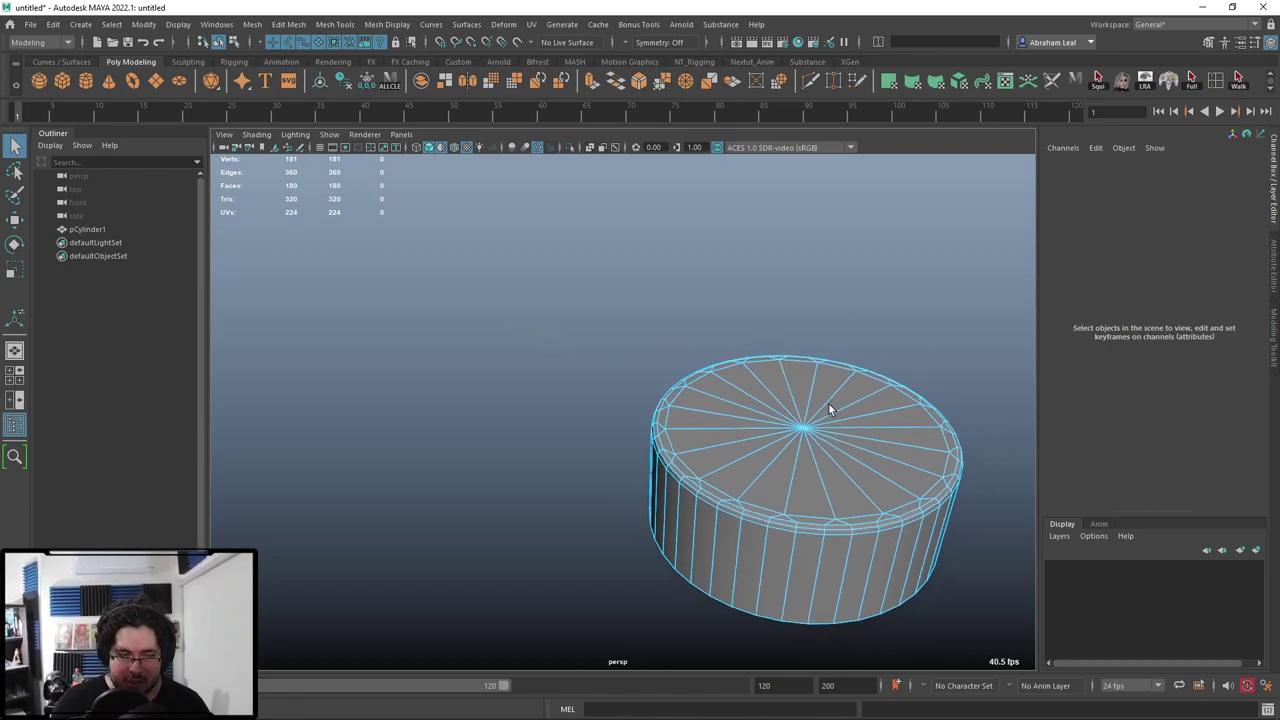
alt+middle_drag(884, 384, 904, 395)
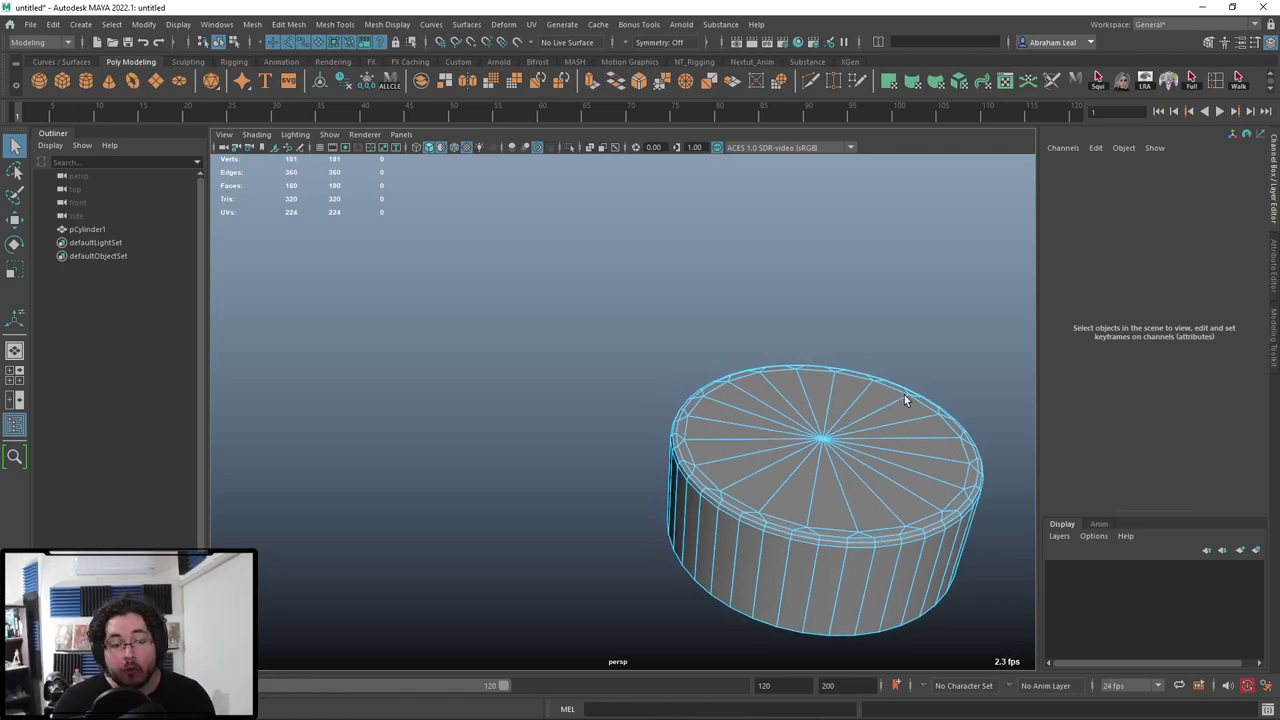